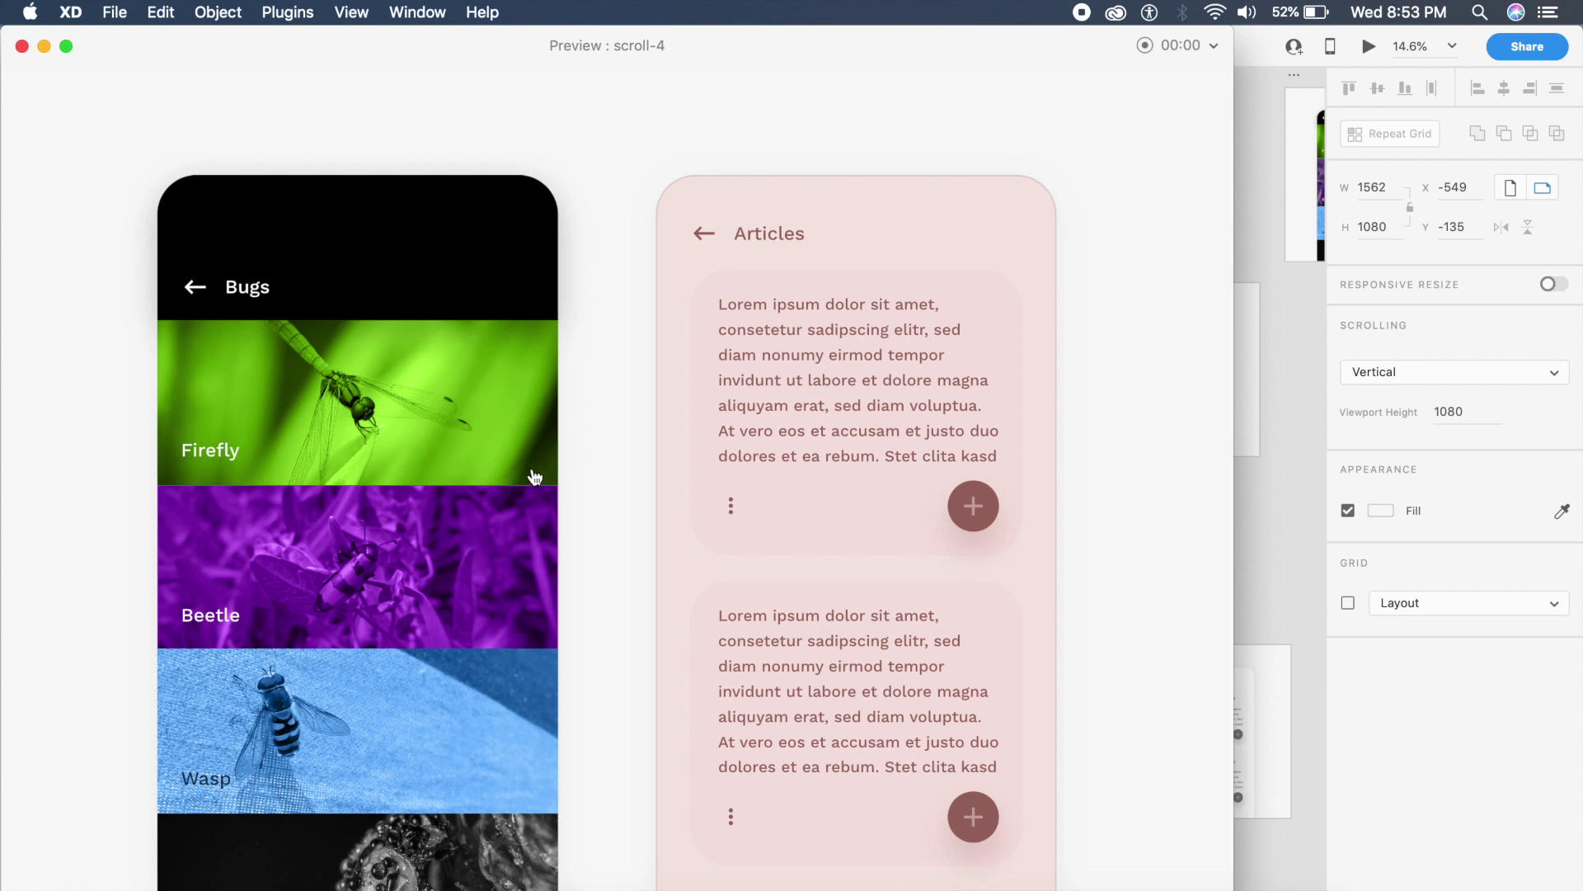
Step: Expand the Firefly, Beetle, Wasp and Ladybug rows in the Bugs preview, then reset it
{"action": "left_click", "coordinate": [517, 204]}
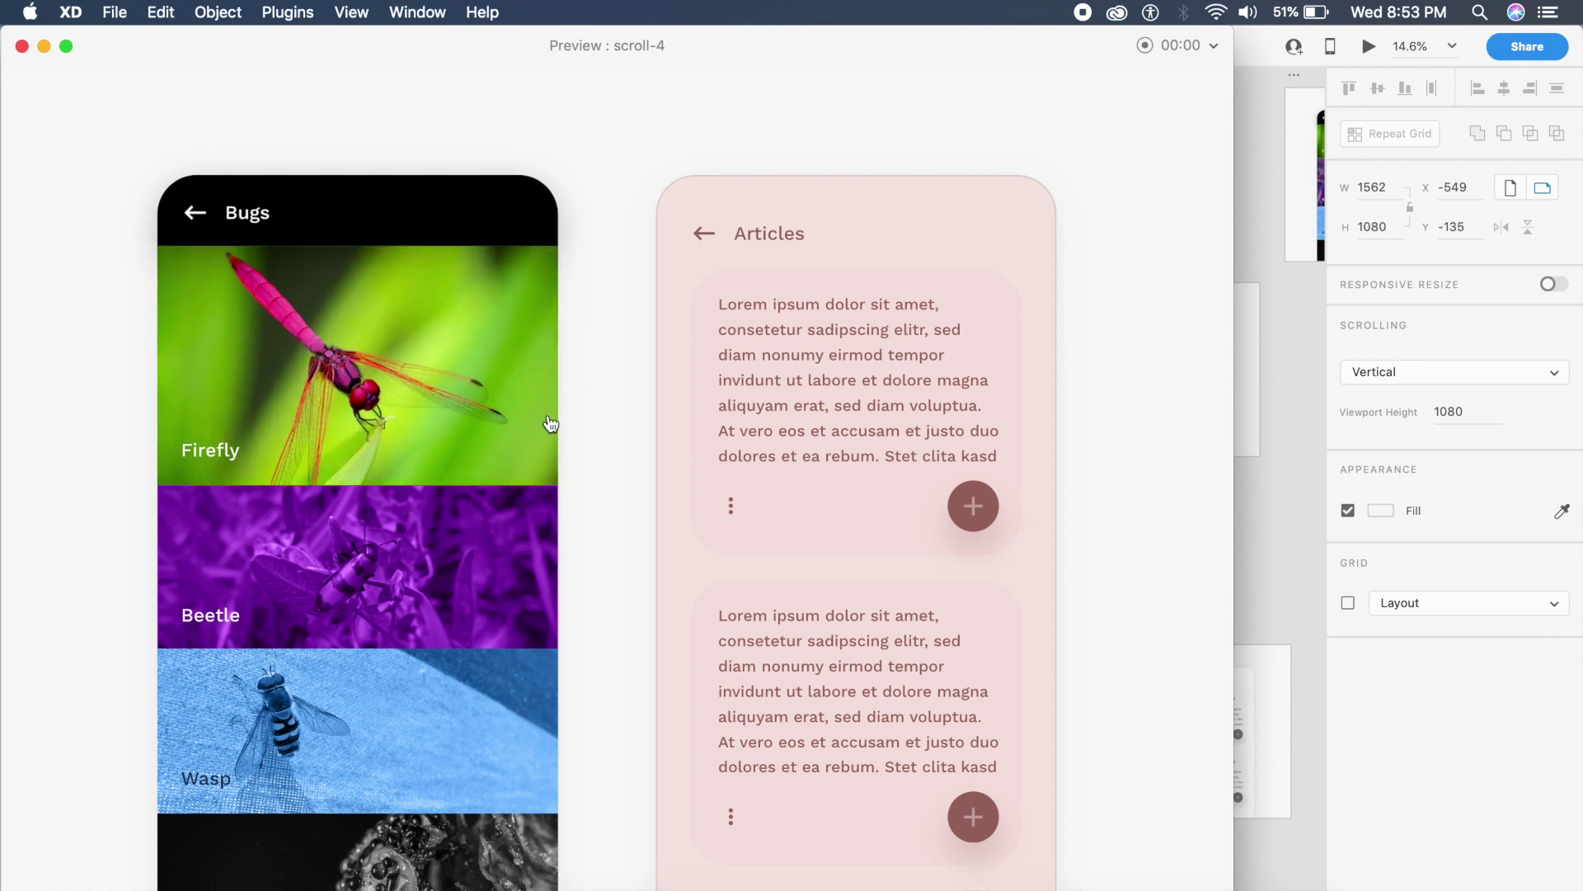
{"action": "left_click", "coordinate": [541, 548]}
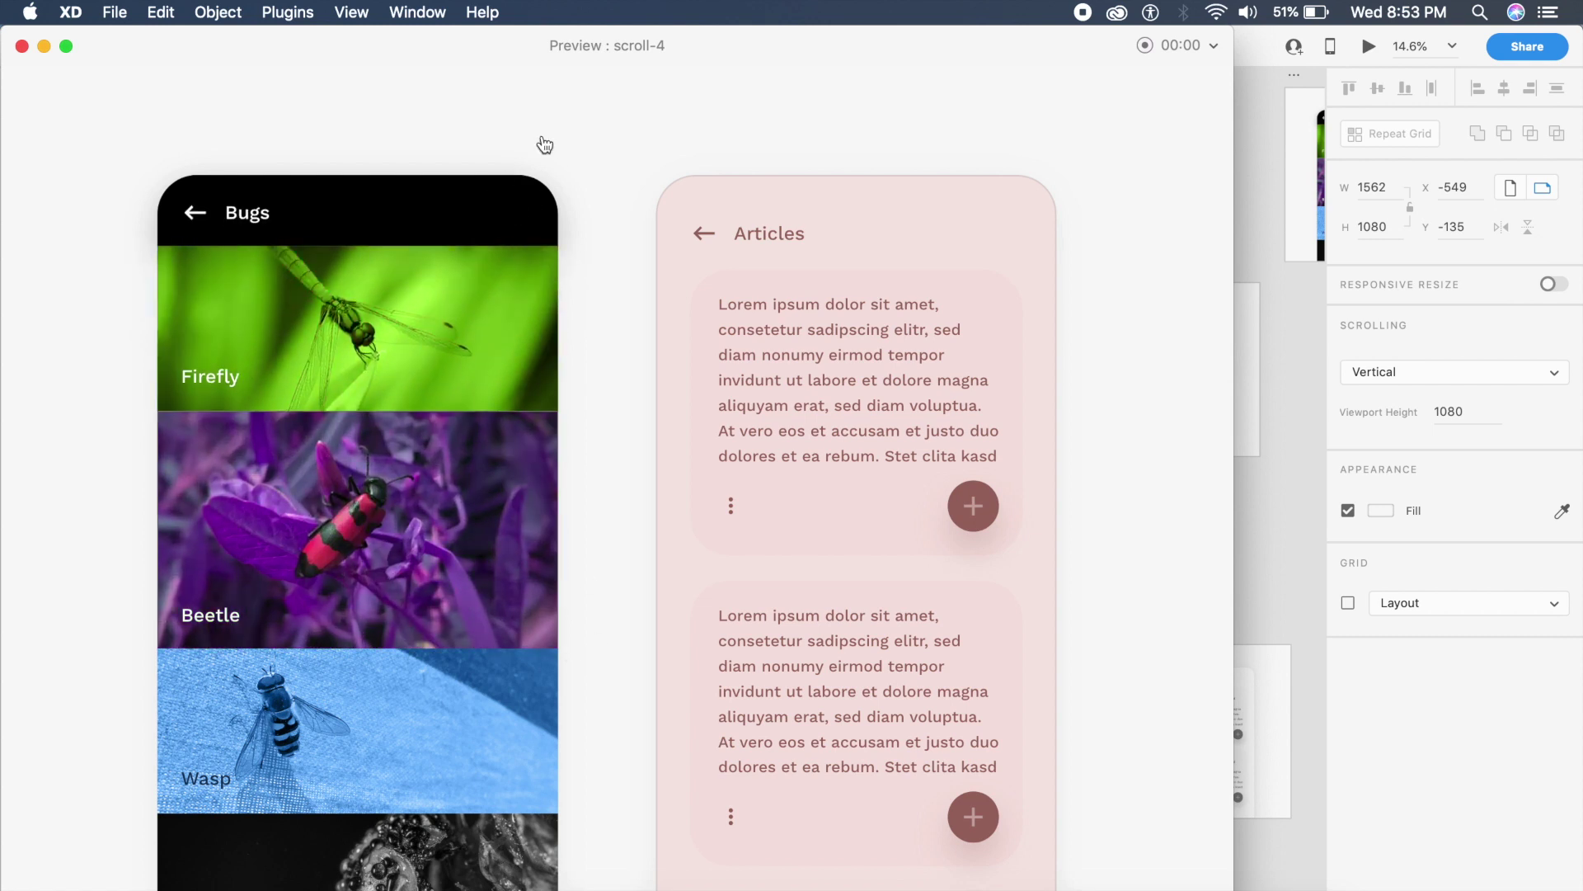
{"action": "left_click", "coordinate": [521, 661]}
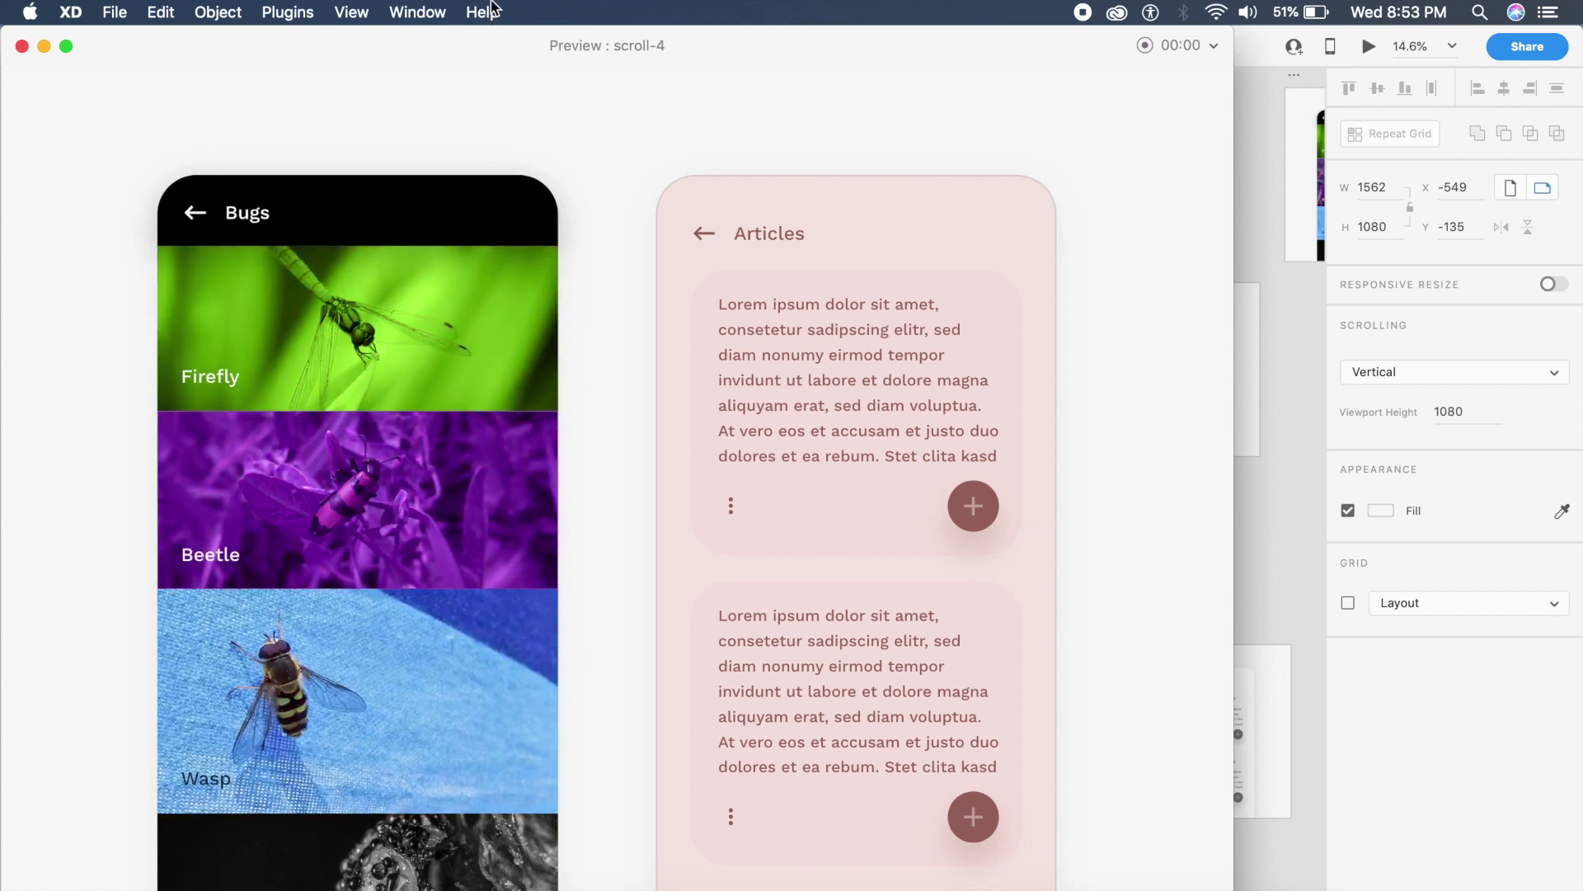
{"action": "left_click", "coordinate": [544, 639]}
{"action": "left_click", "coordinate": [552, 789]}
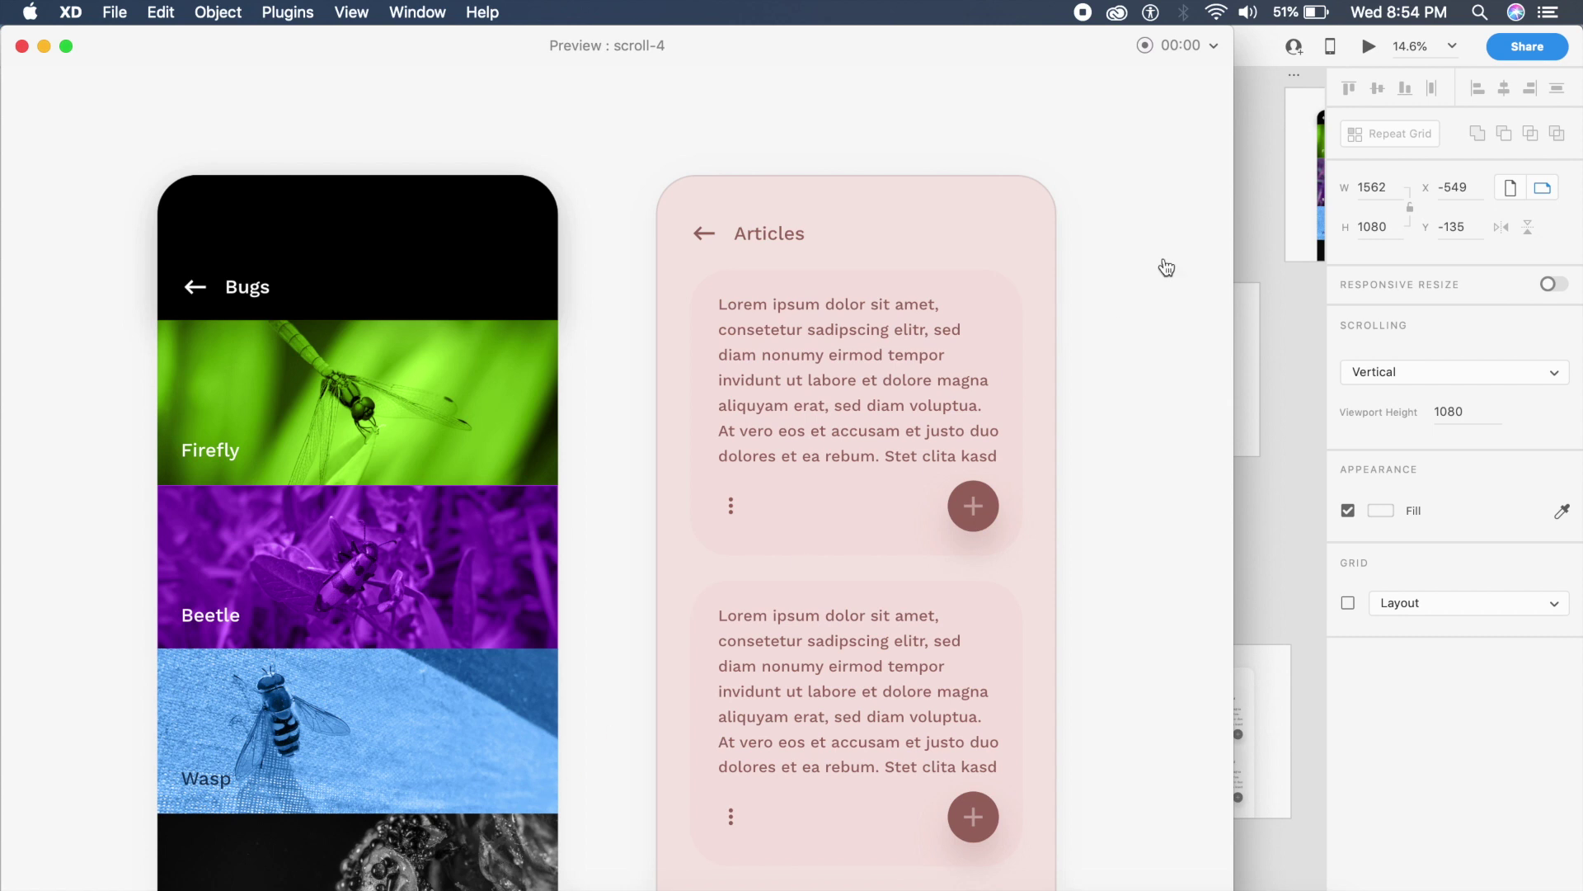
Step: Swipe the Articles card between its light and dark versions, then draw a 2877 × 2877 square artboard
{"action": "left_click_drag", "start_coordinate": [1032, 338], "coordinate": [587, 661]}
{"action": "left_click_drag", "start_coordinate": [1000, 374], "coordinate": [558, 418]}
{"action": "left_click_drag", "start_coordinate": [831, 339], "coordinate": [630, 347]}
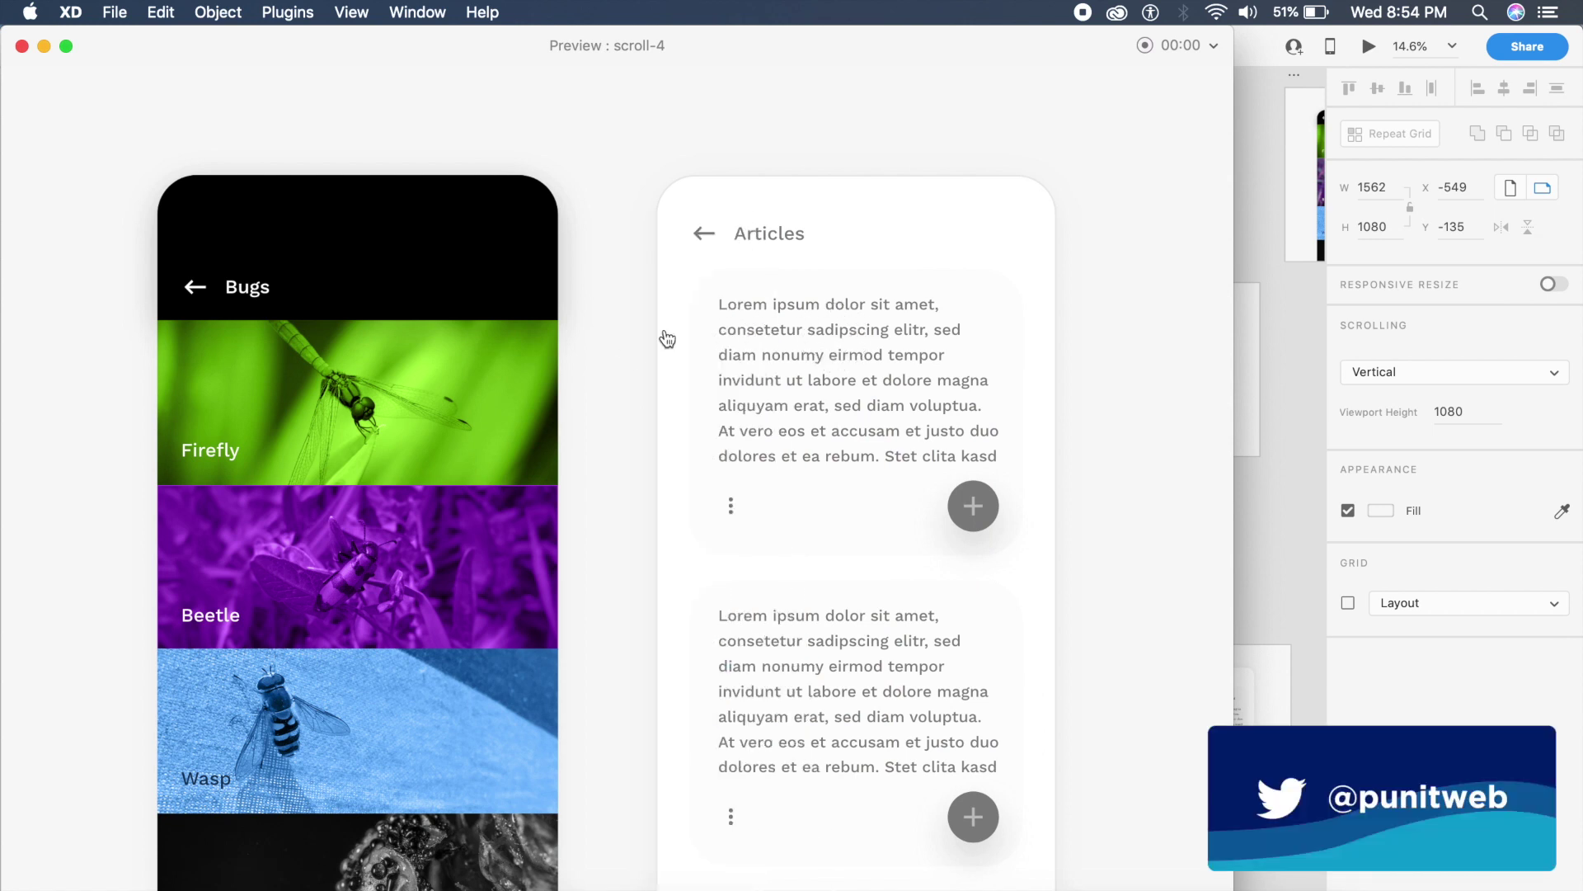
{"action": "left_click", "coordinate": [1018, 289]}
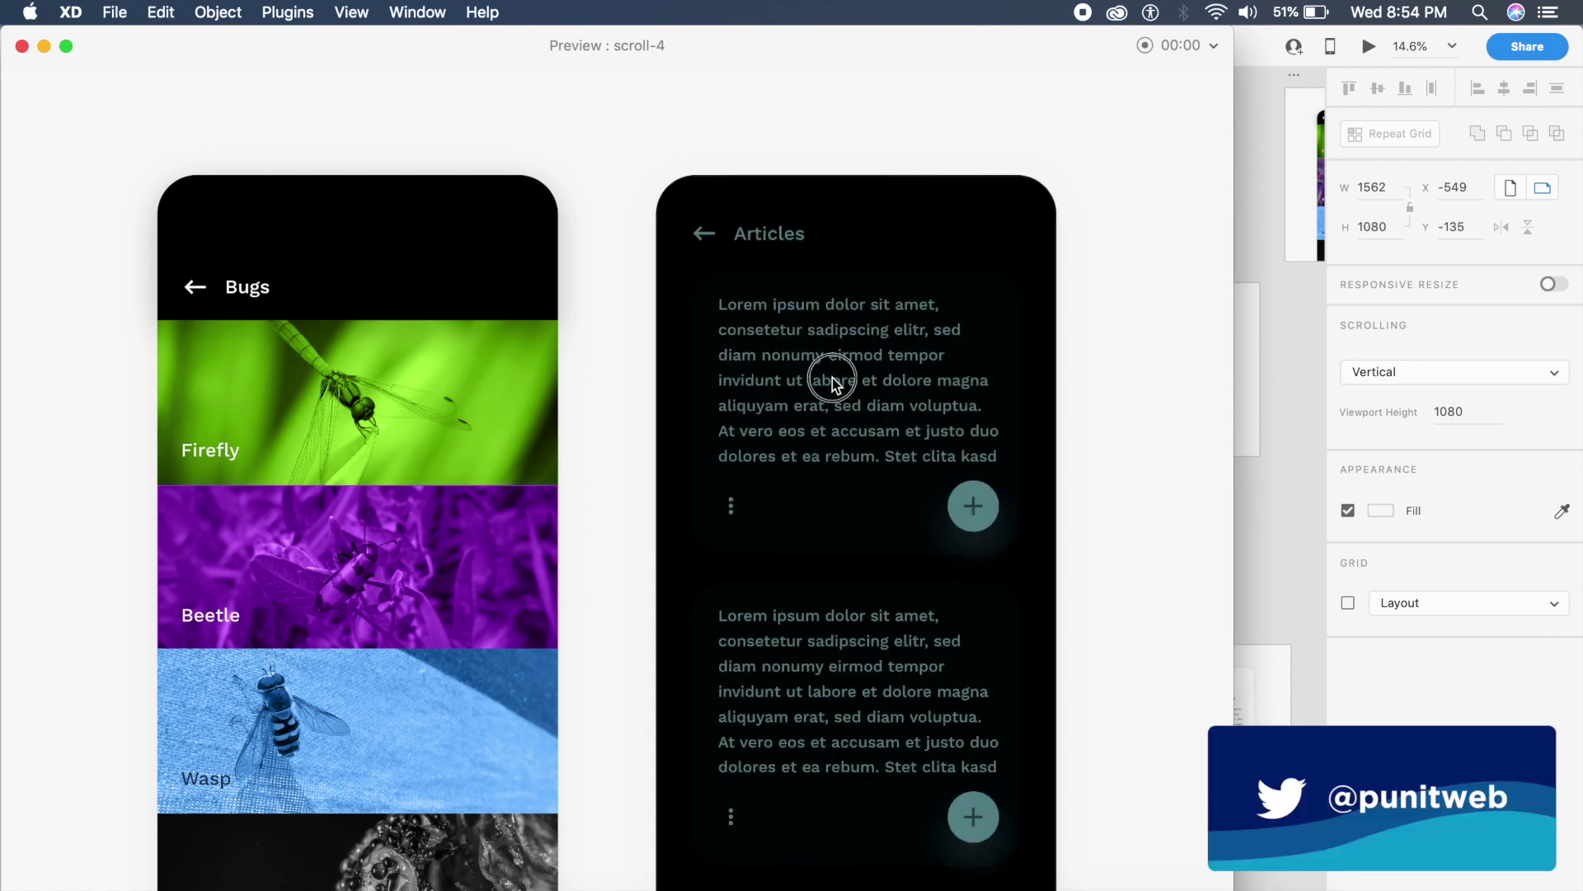
{"action": "left_click_drag", "start_coordinate": [833, 378], "coordinate": [542, 418]}
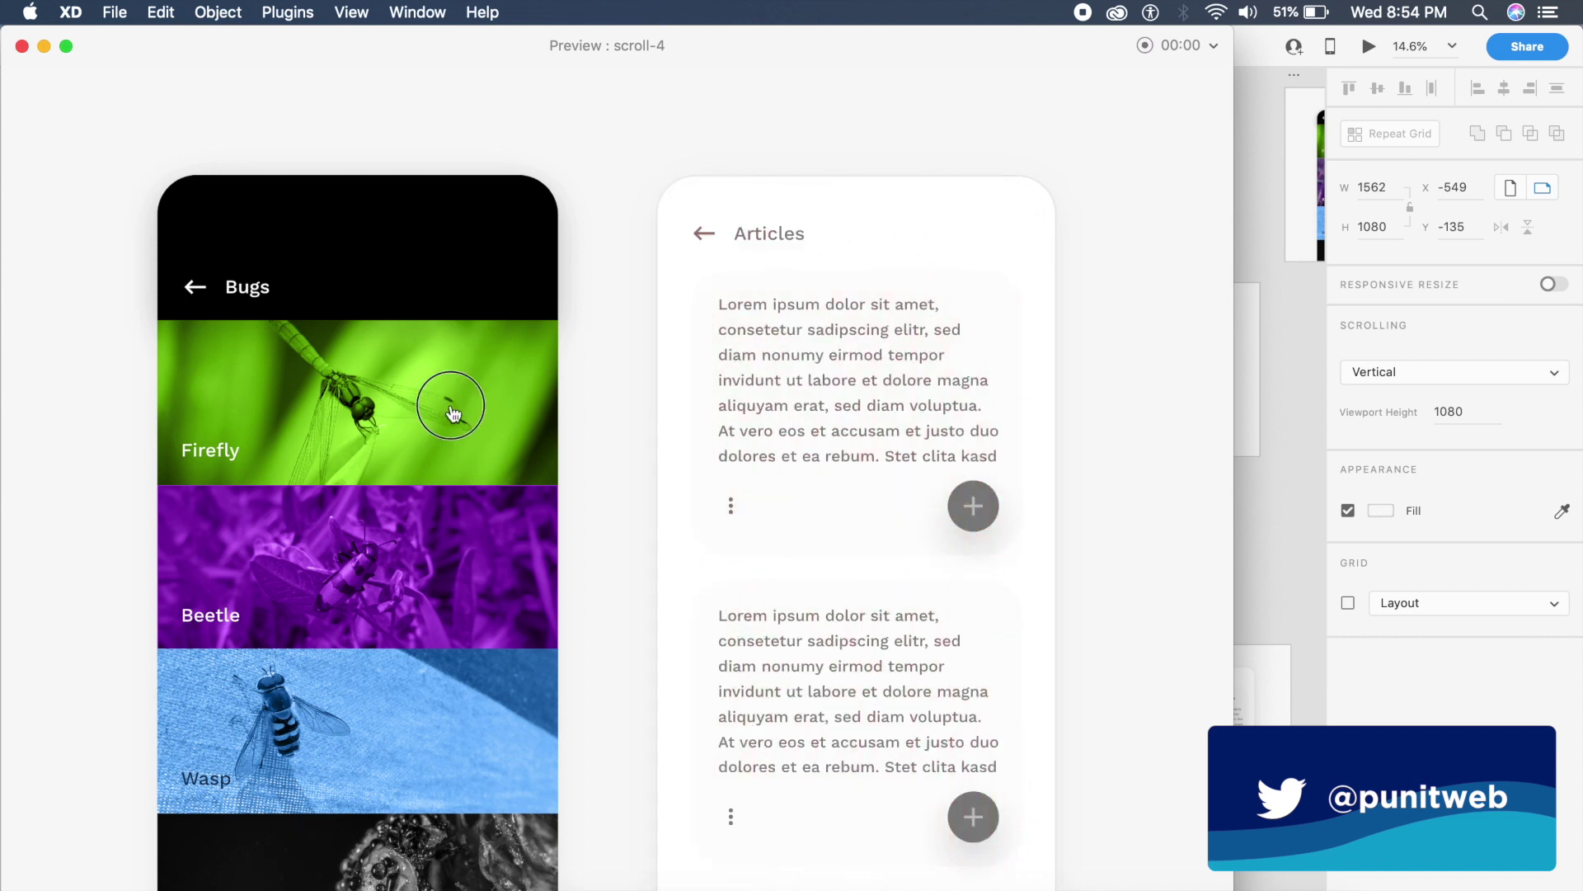
{"action": "left_click_drag", "start_coordinate": [912, 336], "coordinate": [546, 387]}
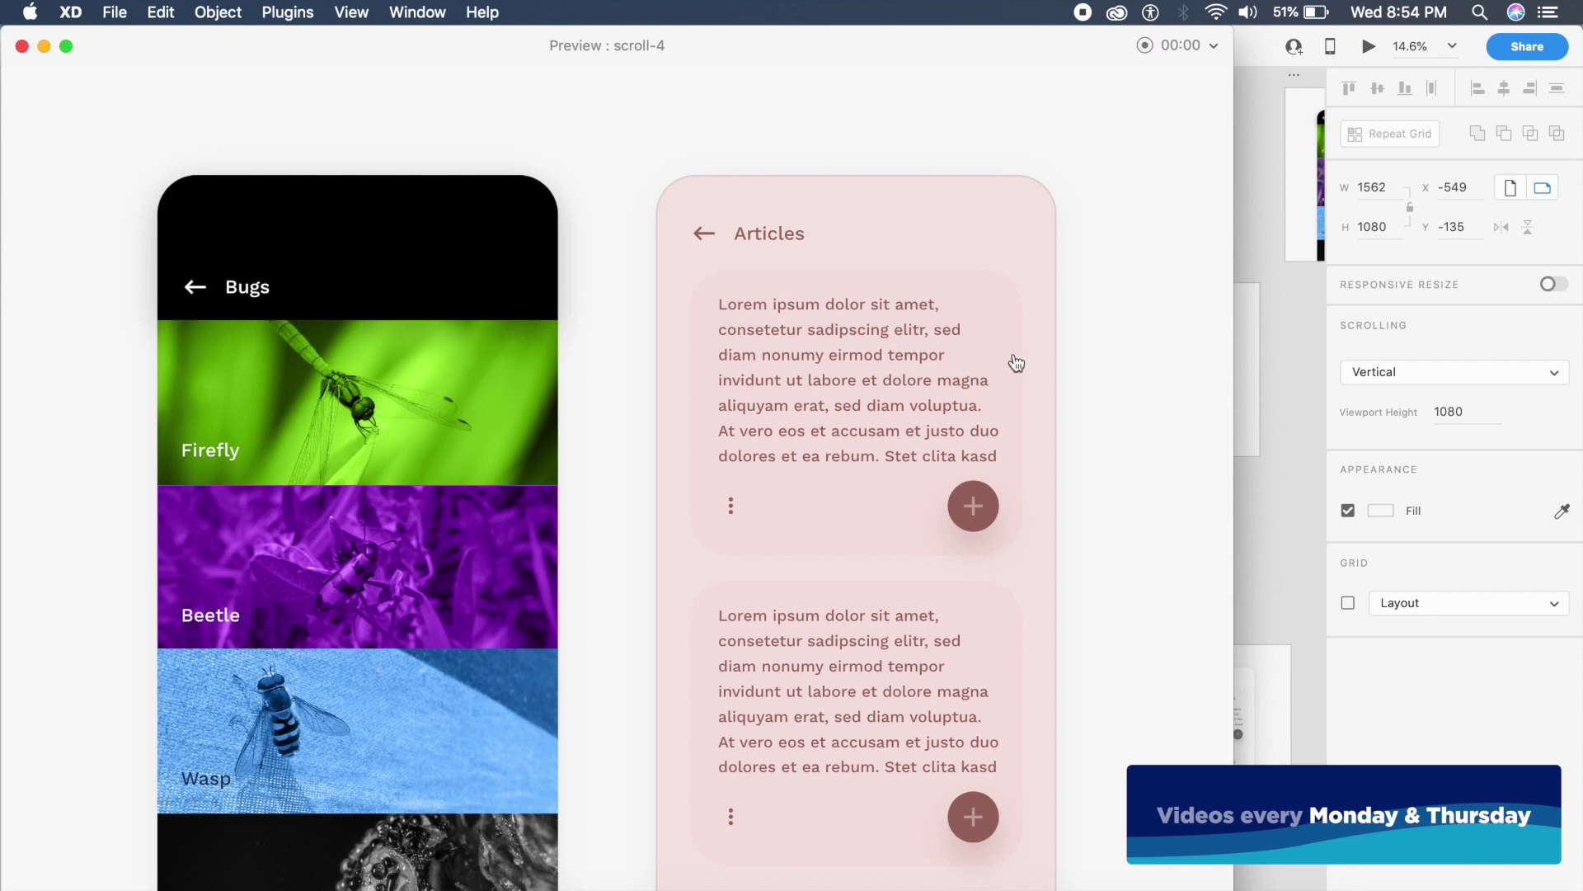
{"action": "left_click_drag", "start_coordinate": [1018, 354], "coordinate": [552, 434]}
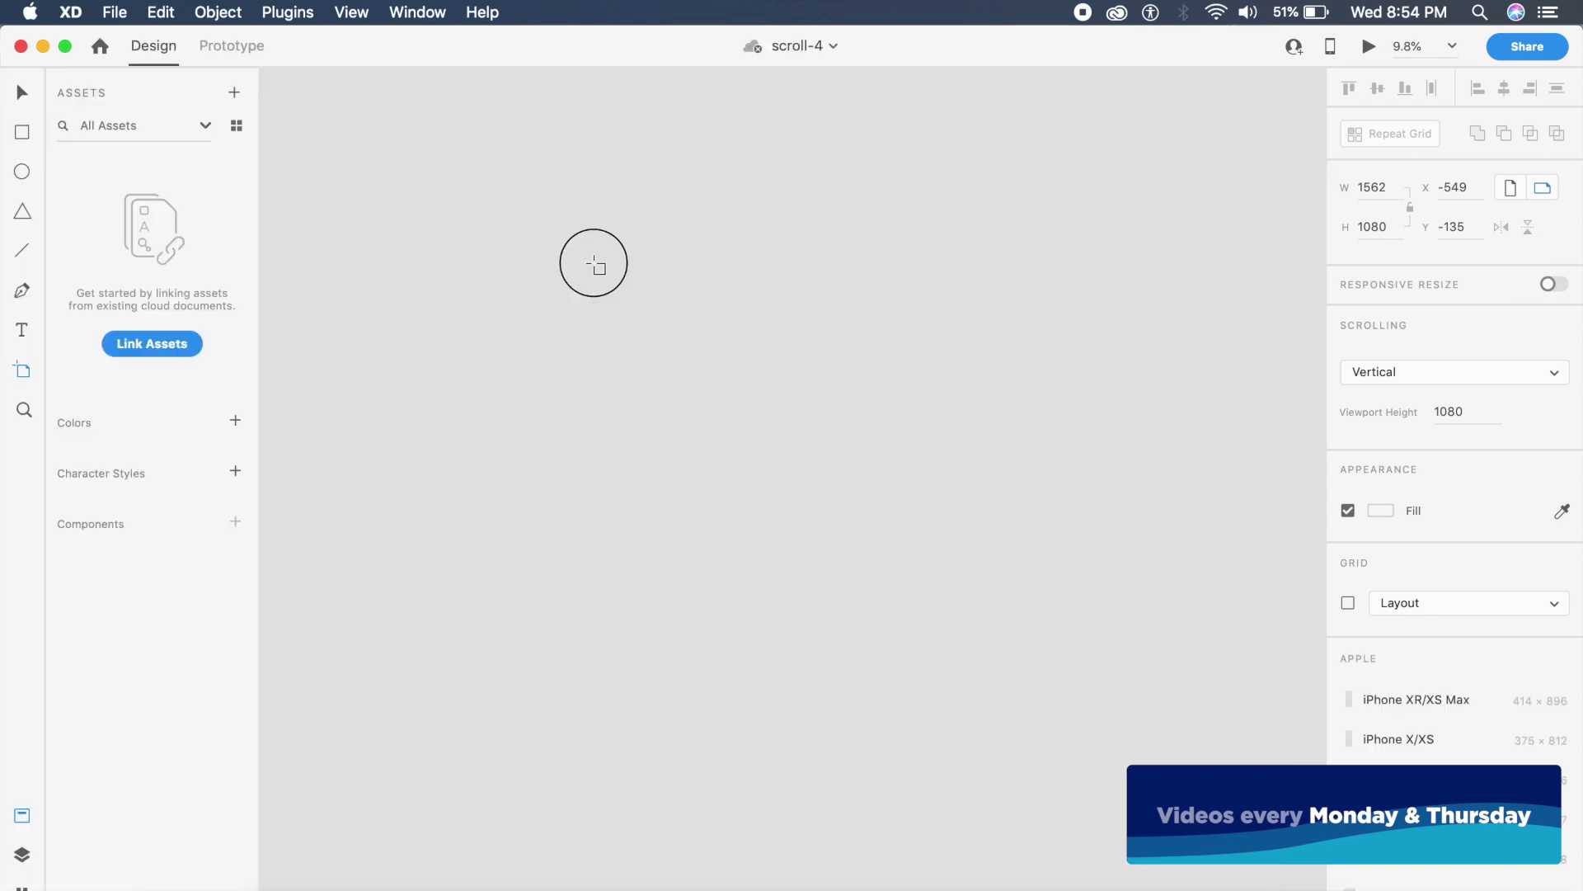
{"action": "left_click_drag", "start_coordinate": [594, 263], "coordinate": [907, 591]}
Step: Shrink the new artboard and move the rounded card onto it
{"action": "key", "text": "v"}
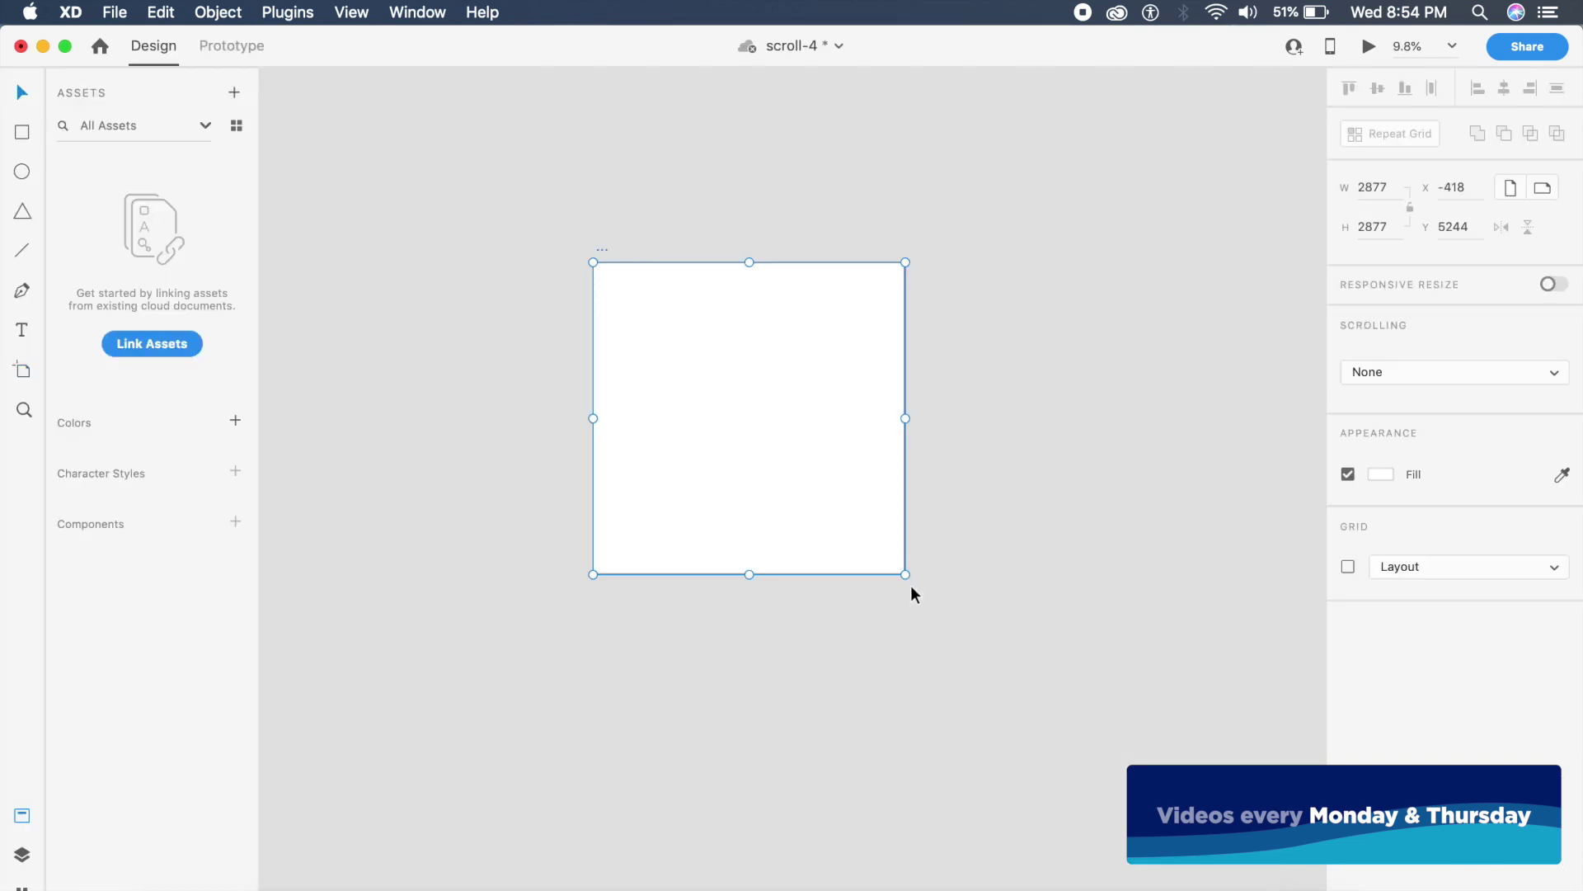
{"action": "left_click_drag", "start_coordinate": [906, 575], "coordinate": [780, 487]}
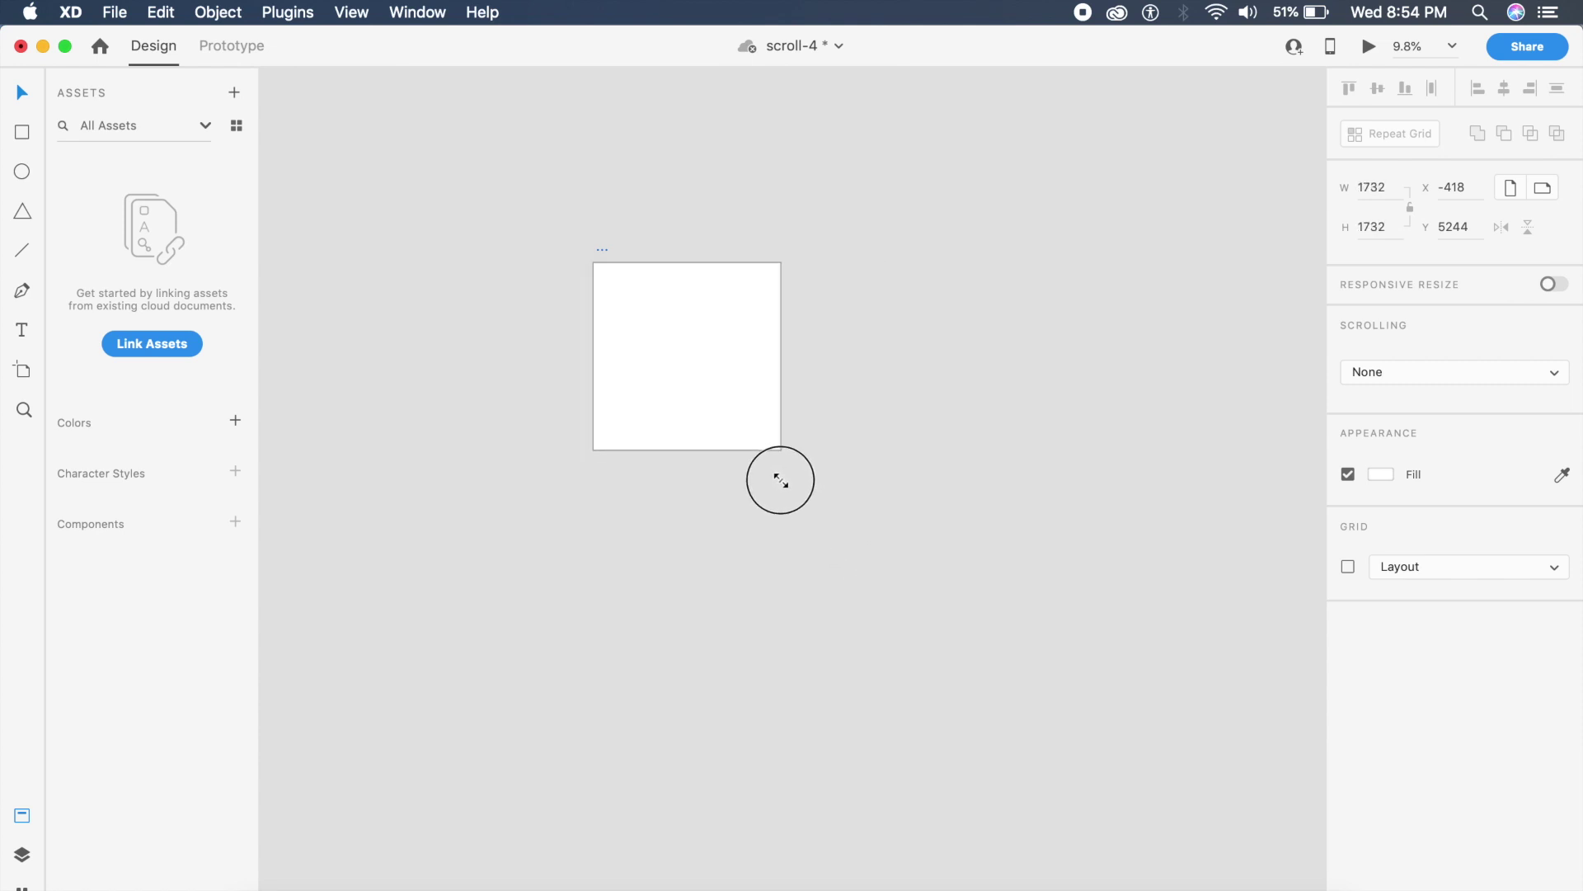
{"action": "left_click", "coordinate": [780, 487]}
{"action": "scroll", "coordinate": [786, 483], "scroll_direction": "up", "scroll_amount": 3}
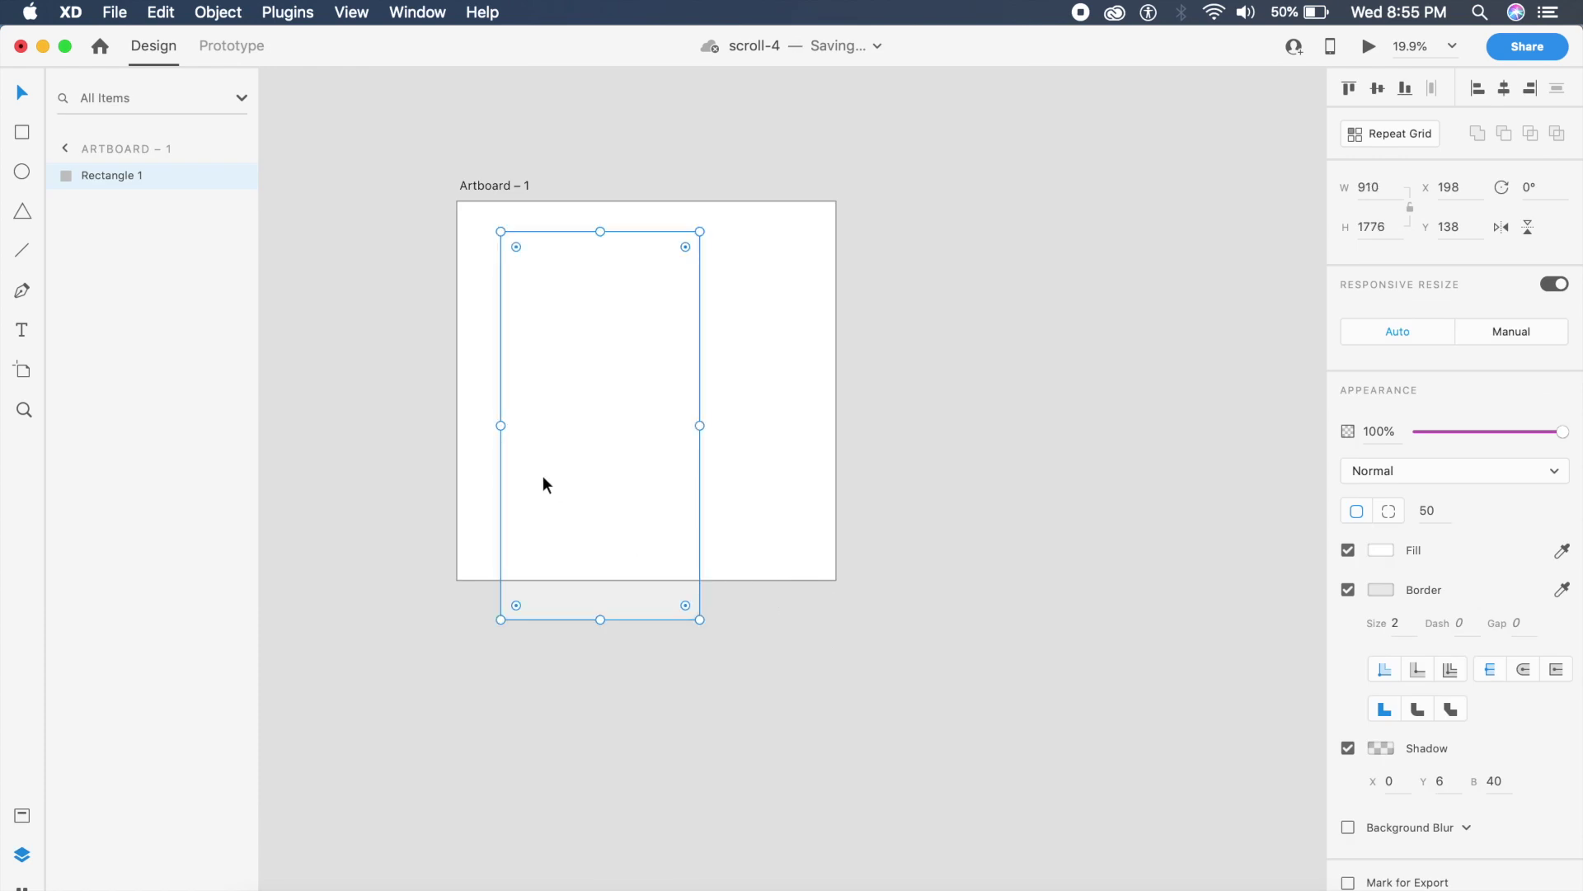
{"action": "left_click_drag", "start_coordinate": [544, 484], "coordinate": [592, 482]}
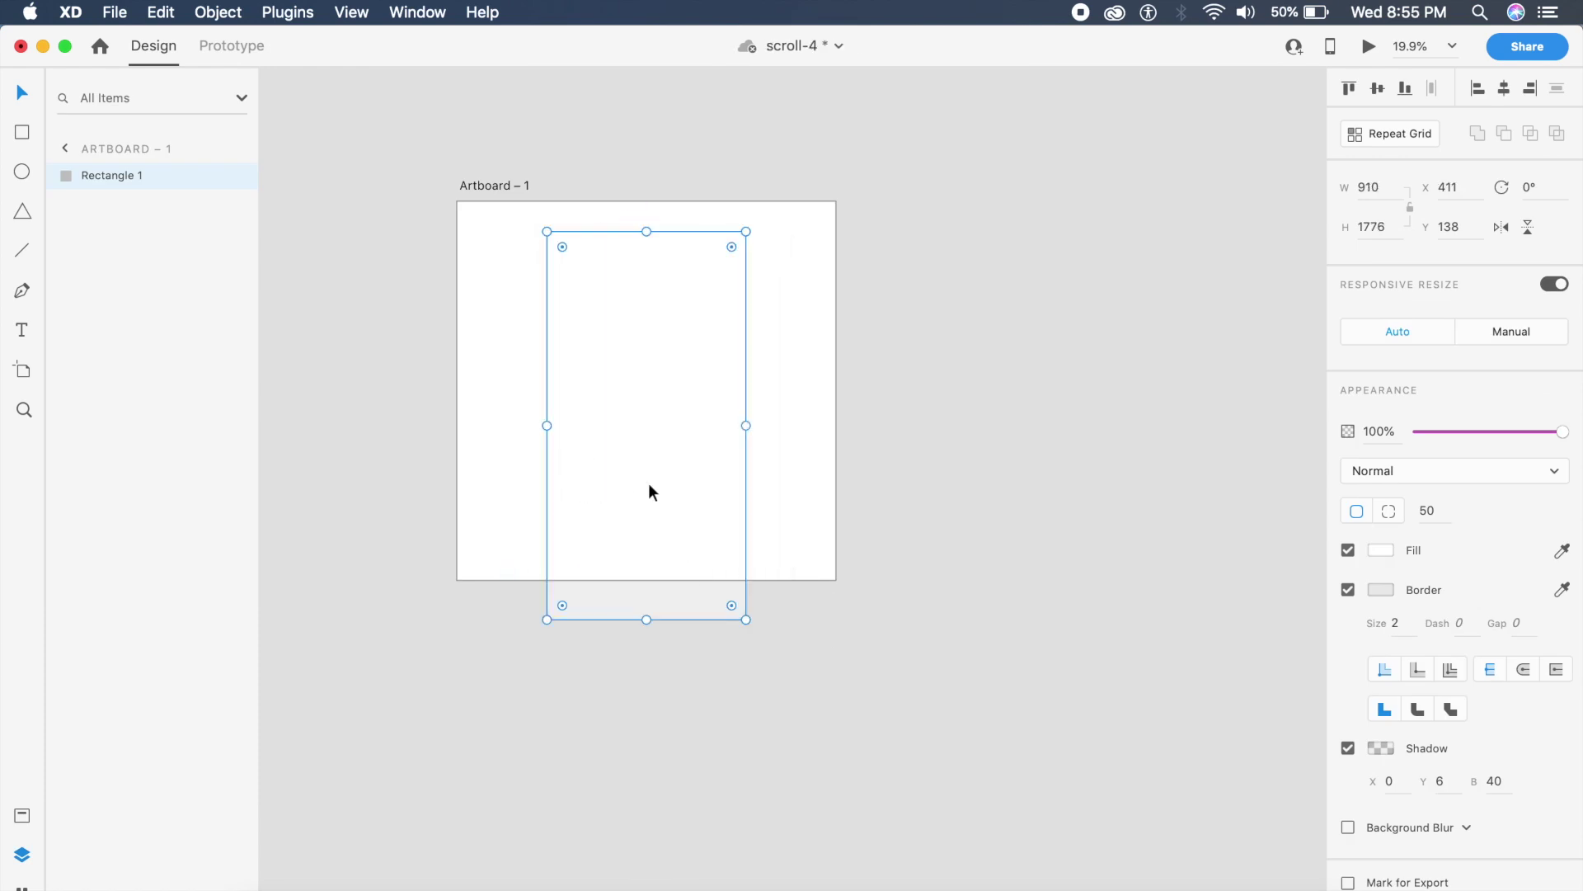
Step: Paste a copy of the card at the top, set its height to 450 and remove its border
{"action": "left_click", "coordinate": [808, 472]}
{"action": "scroll", "coordinate": [808, 472], "scroll_direction": "up", "scroll_amount": 3}
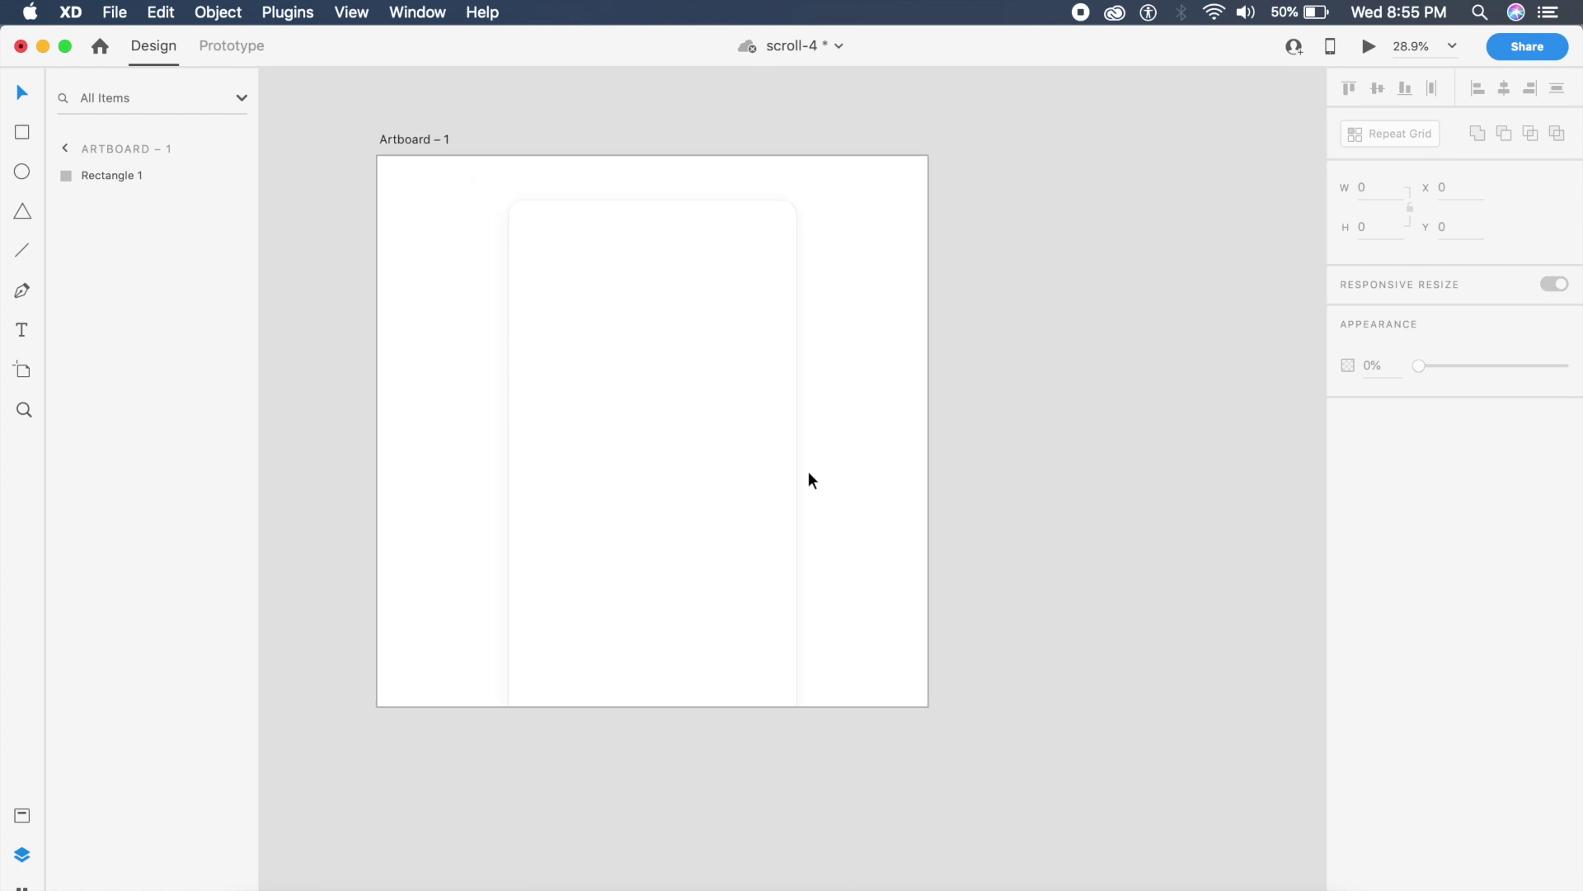
{"action": "key", "text": "super+v"}
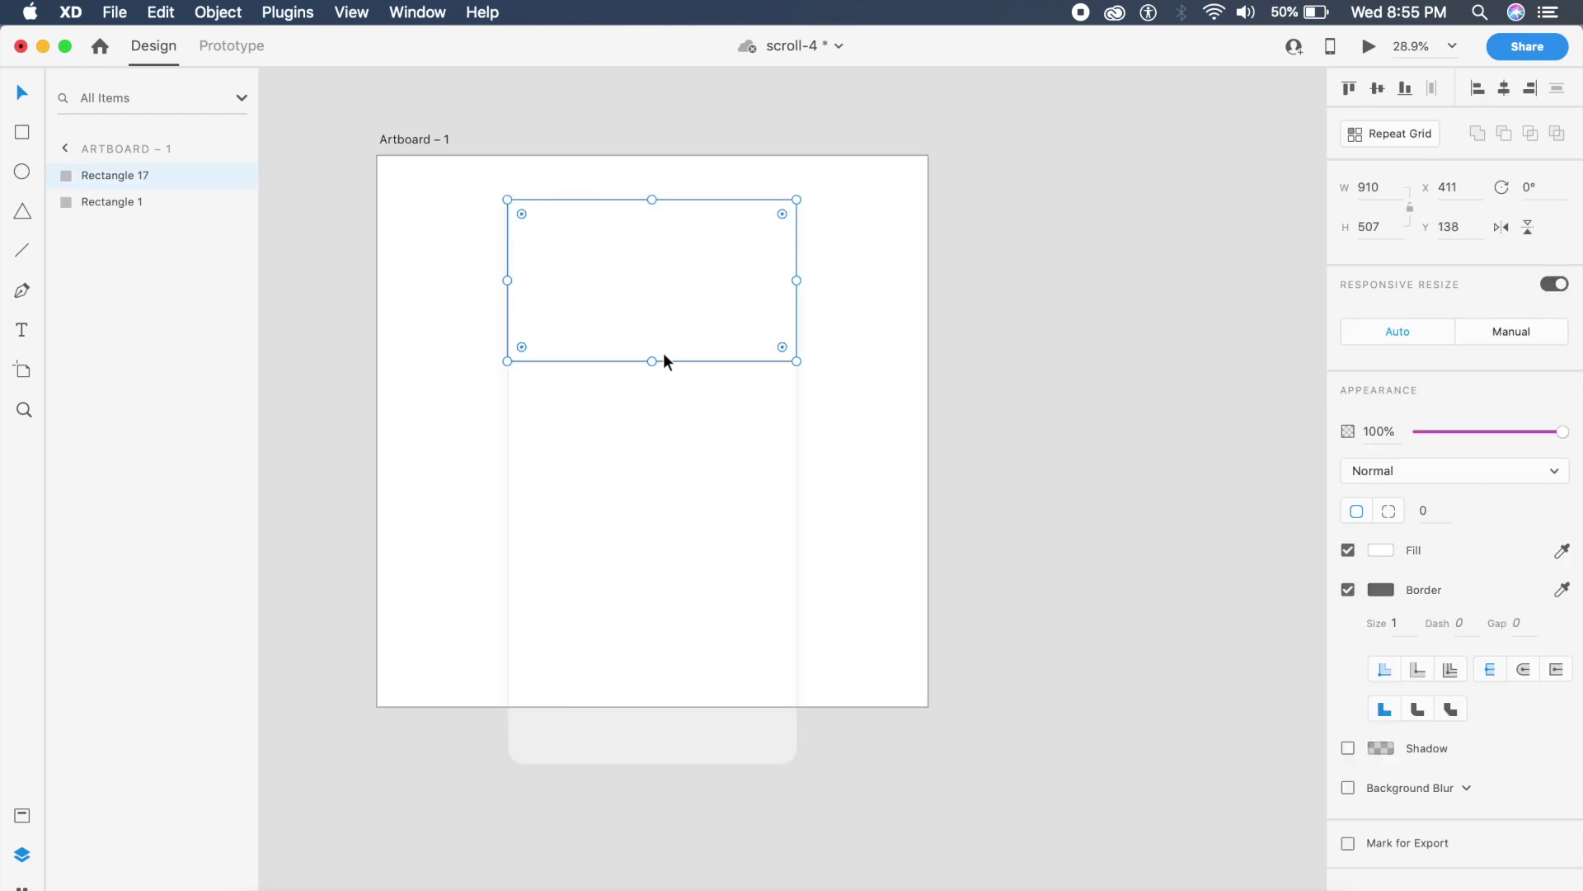
{"action": "left_click_drag", "start_coordinate": [652, 361], "coordinate": [650, 338]}
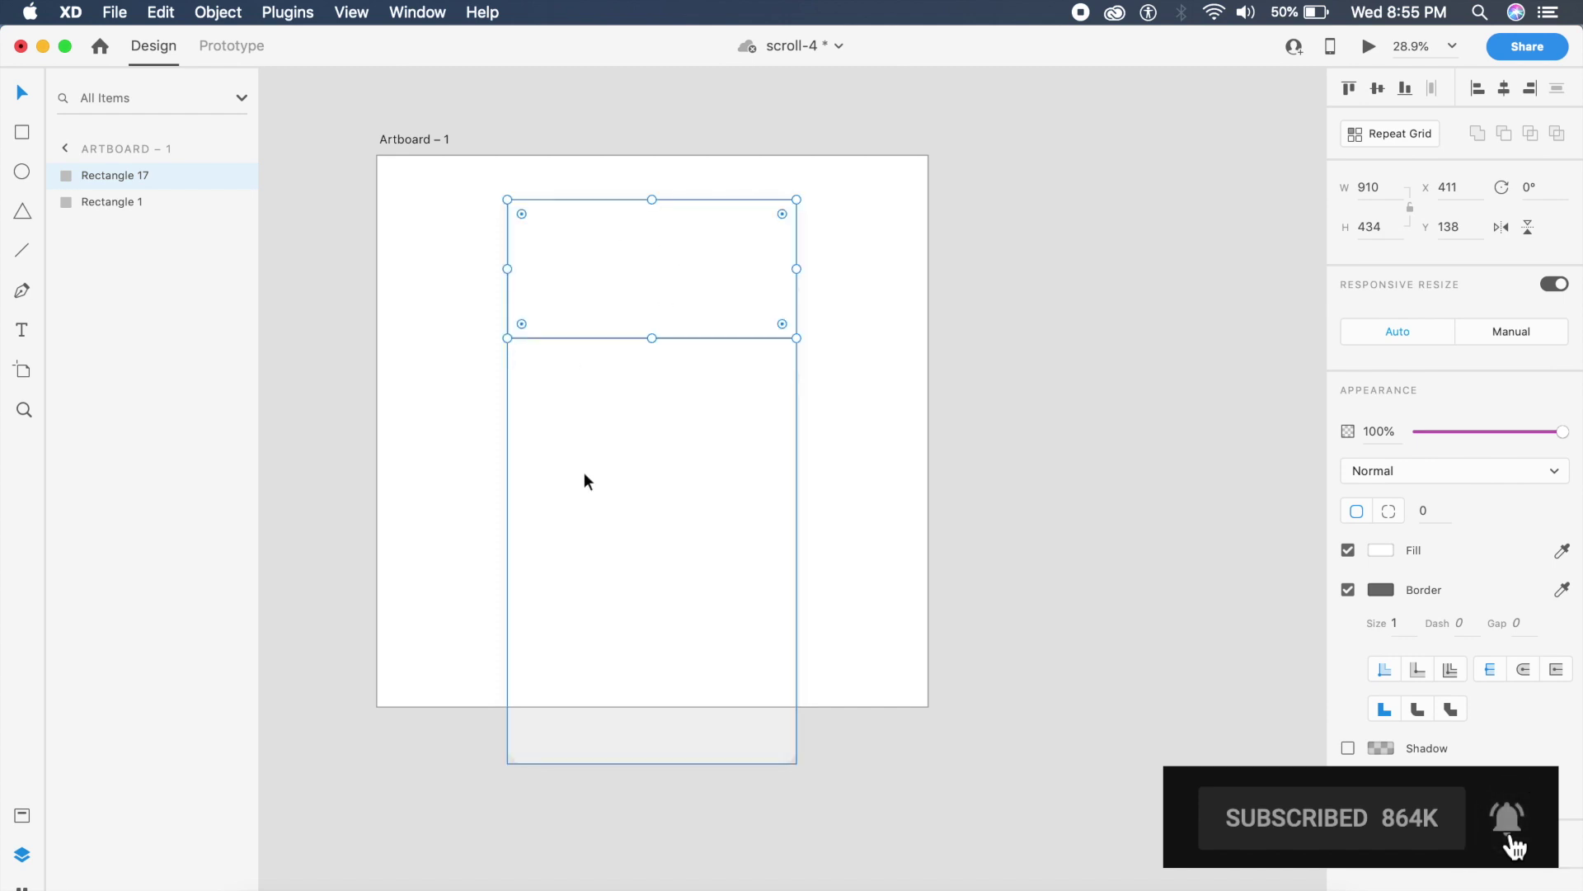
{"action": "left_click", "coordinate": [1392, 228]}
{"action": "type", "text": "400"}
{"action": "key", "text": "Return"}
{"action": "type", "text": "45"}
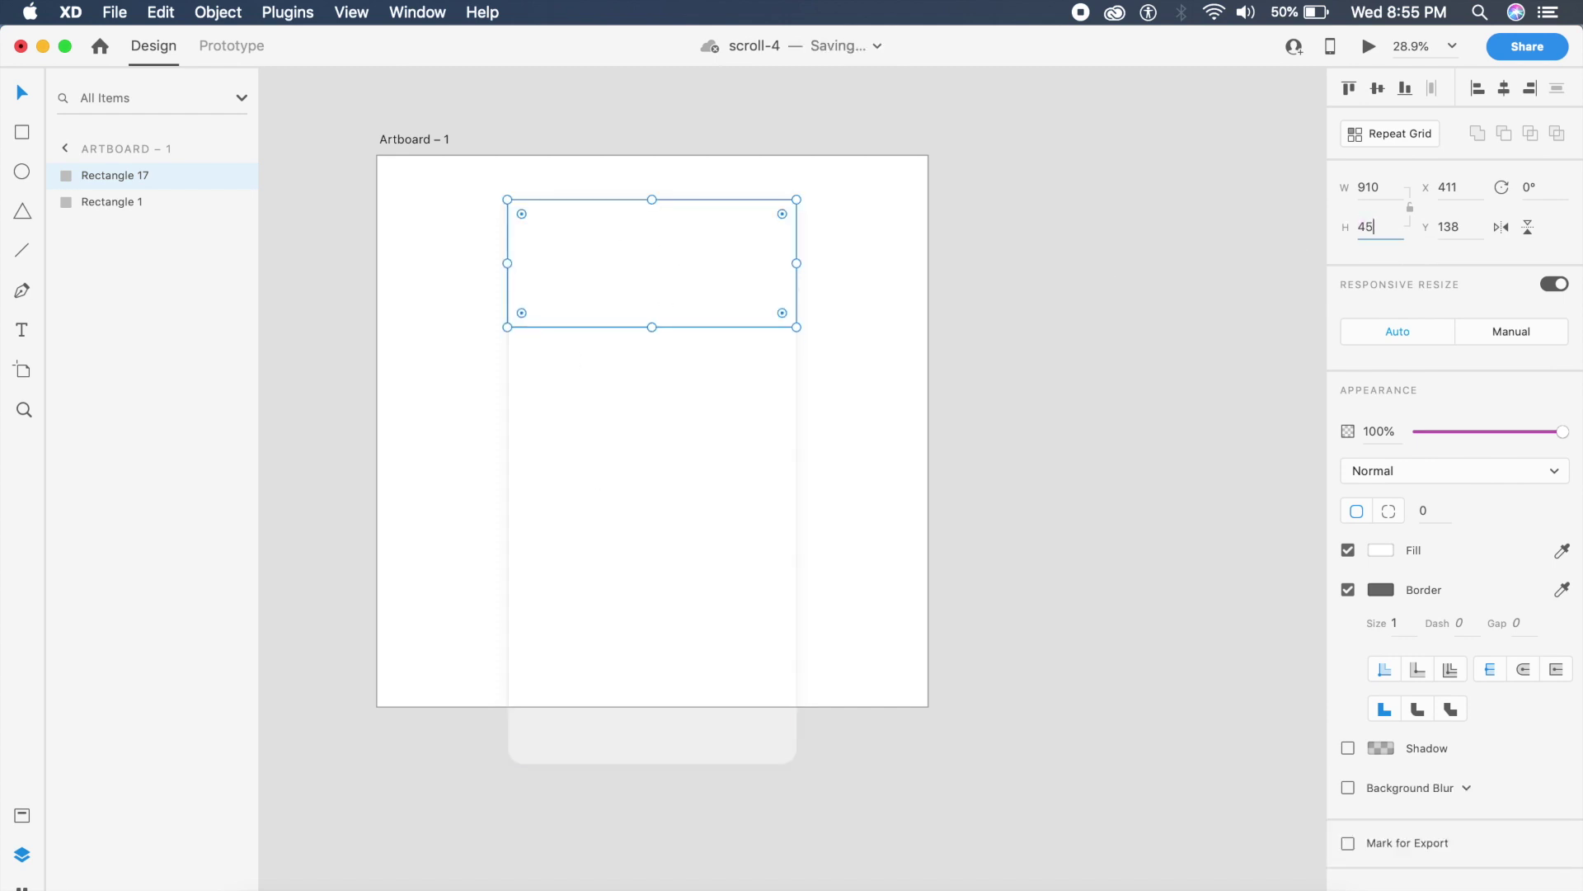
{"action": "type", "text": "0"}
{"action": "key", "text": "Return"}
{"action": "left_click", "coordinate": [983, 261]}
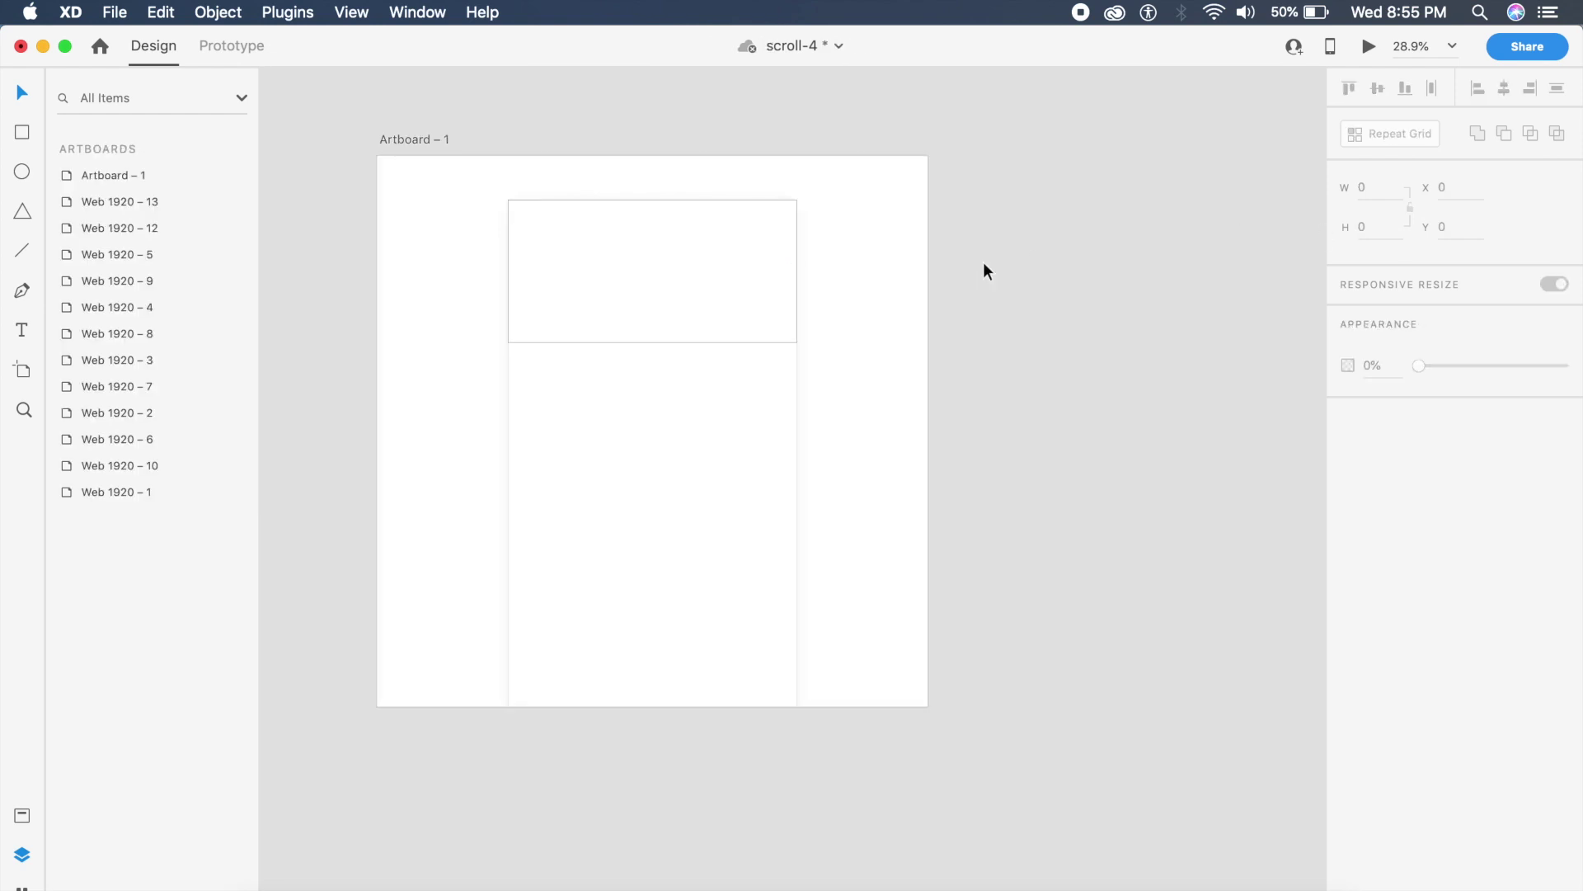
{"action": "left_click", "coordinate": [777, 315]}
{"action": "left_click", "coordinate": [1348, 588]}
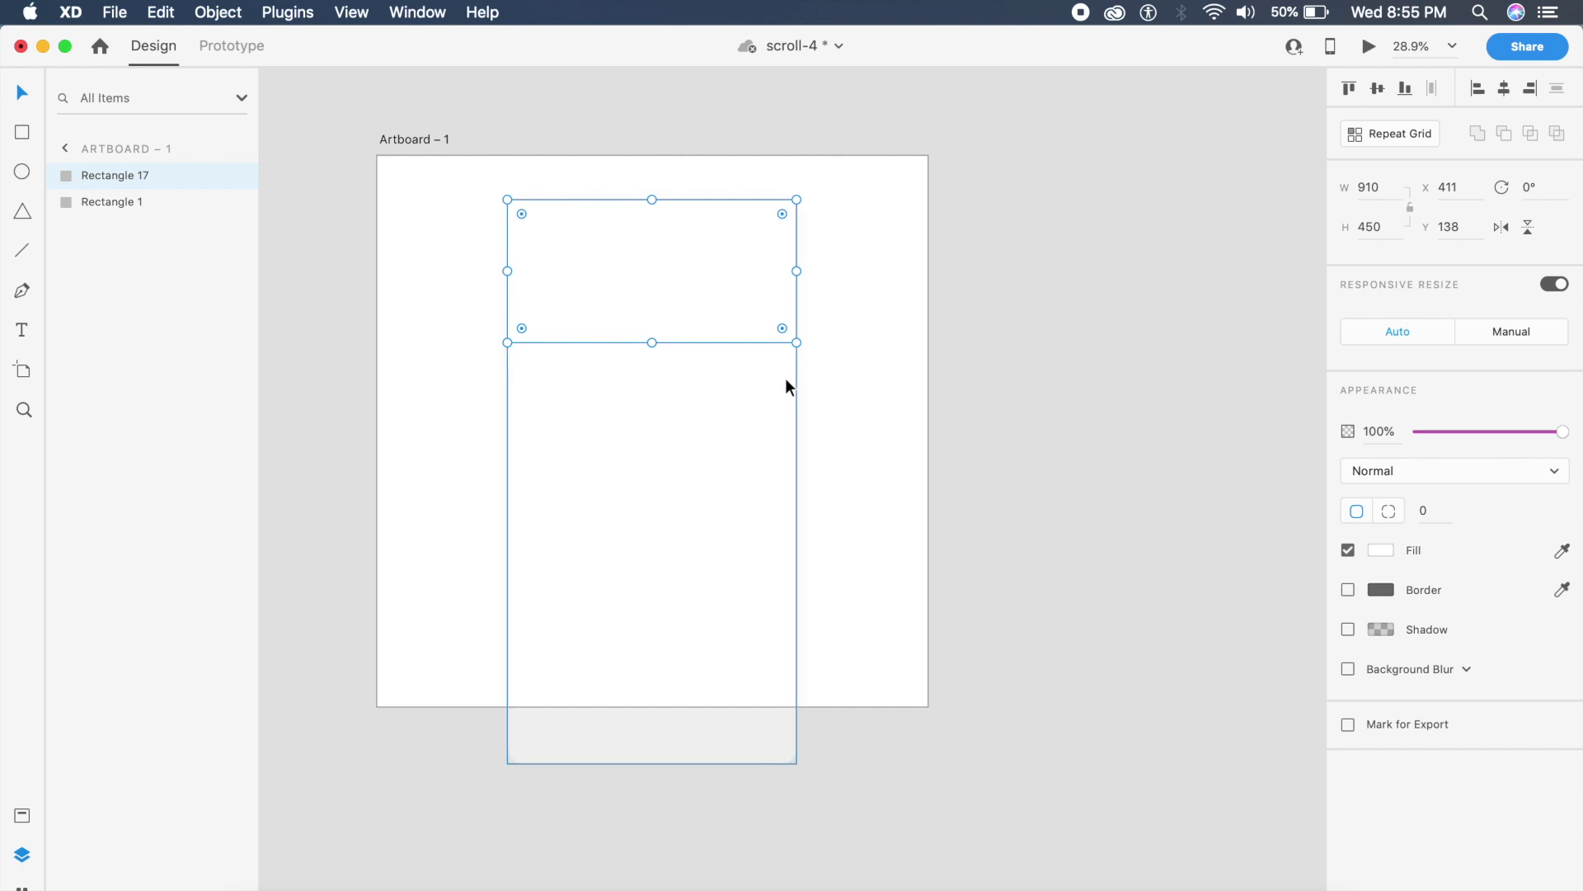
Step: Drop the andre-mouton dragonfly JPG from Downloads into Rectangle 17 and inspect the four stacked bug photos
{"action": "left_click", "coordinate": [1266, 878]}
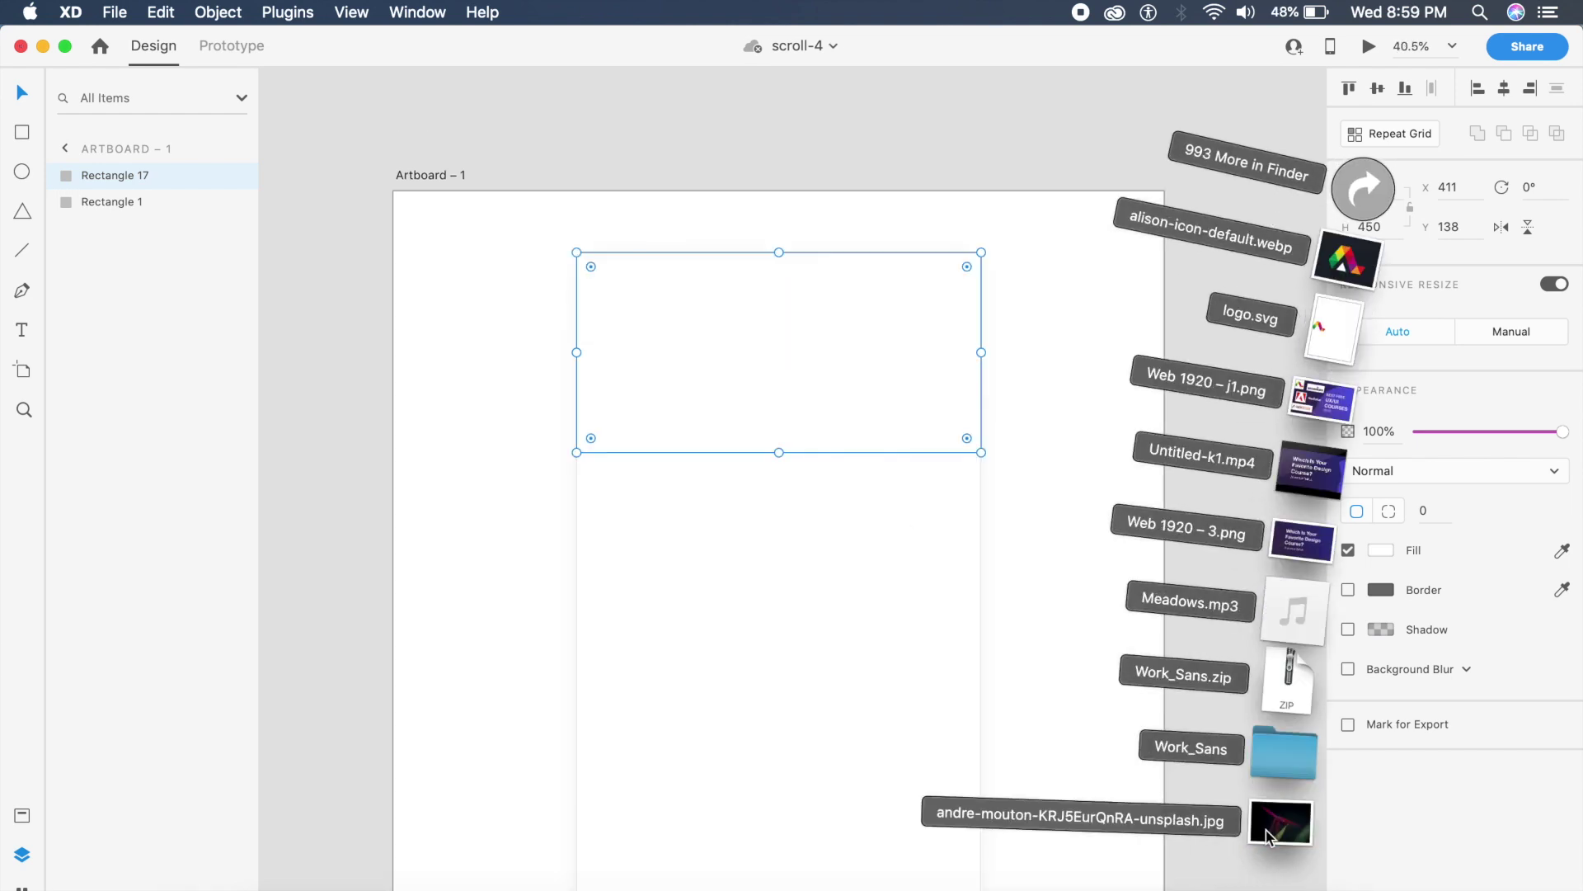
{"action": "left_click_drag", "start_coordinate": [1268, 836], "coordinate": [818, 383]}
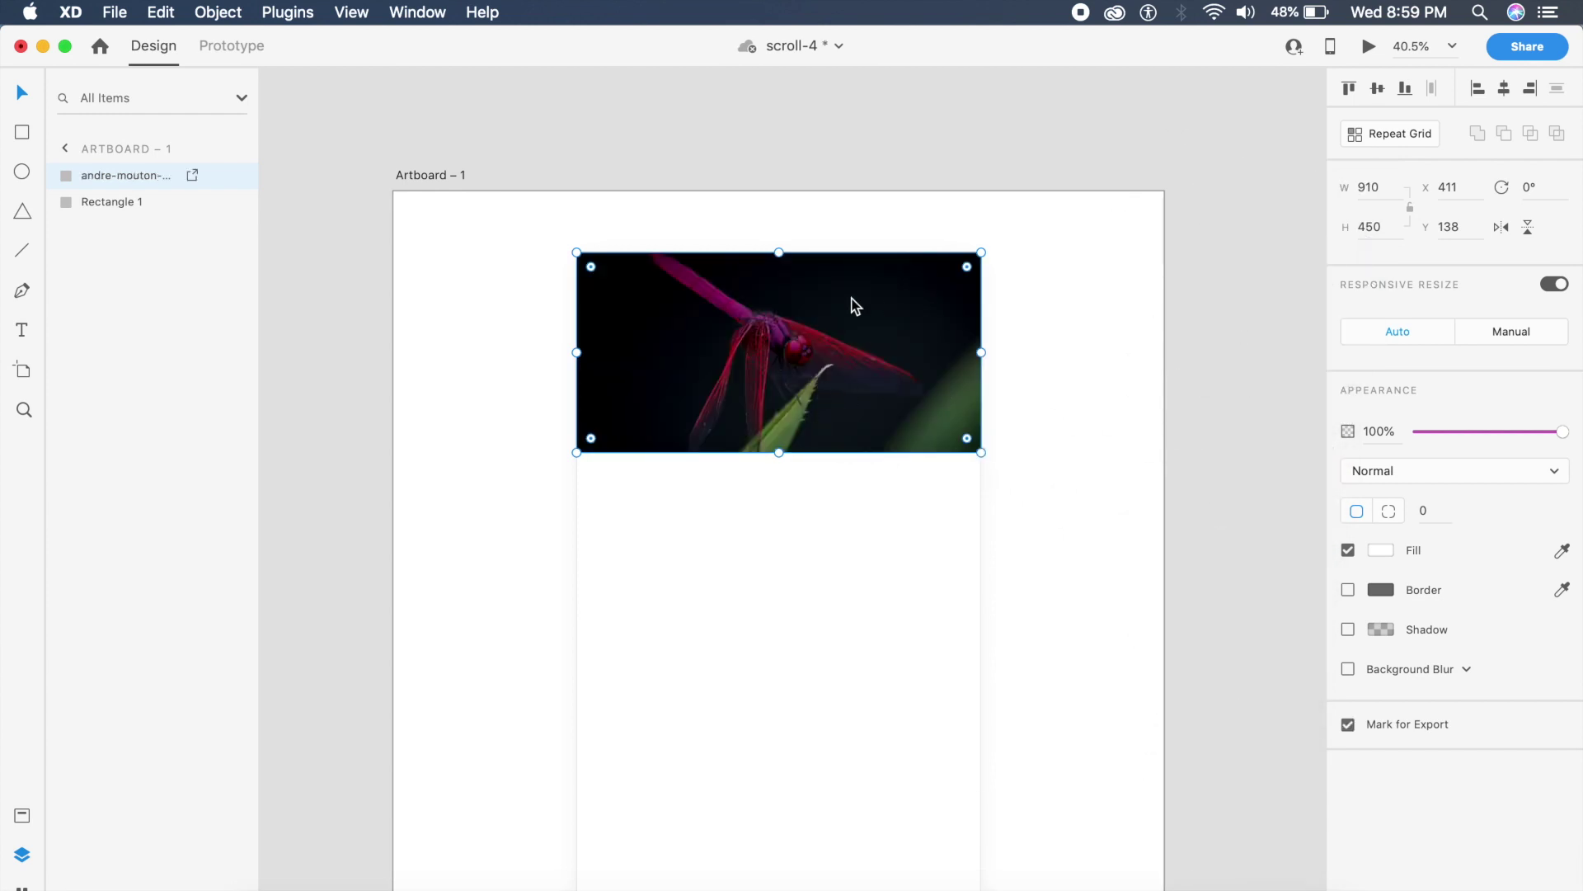
{"action": "left_click", "coordinate": [1102, 403]}
{"action": "left_click", "coordinate": [874, 360]}
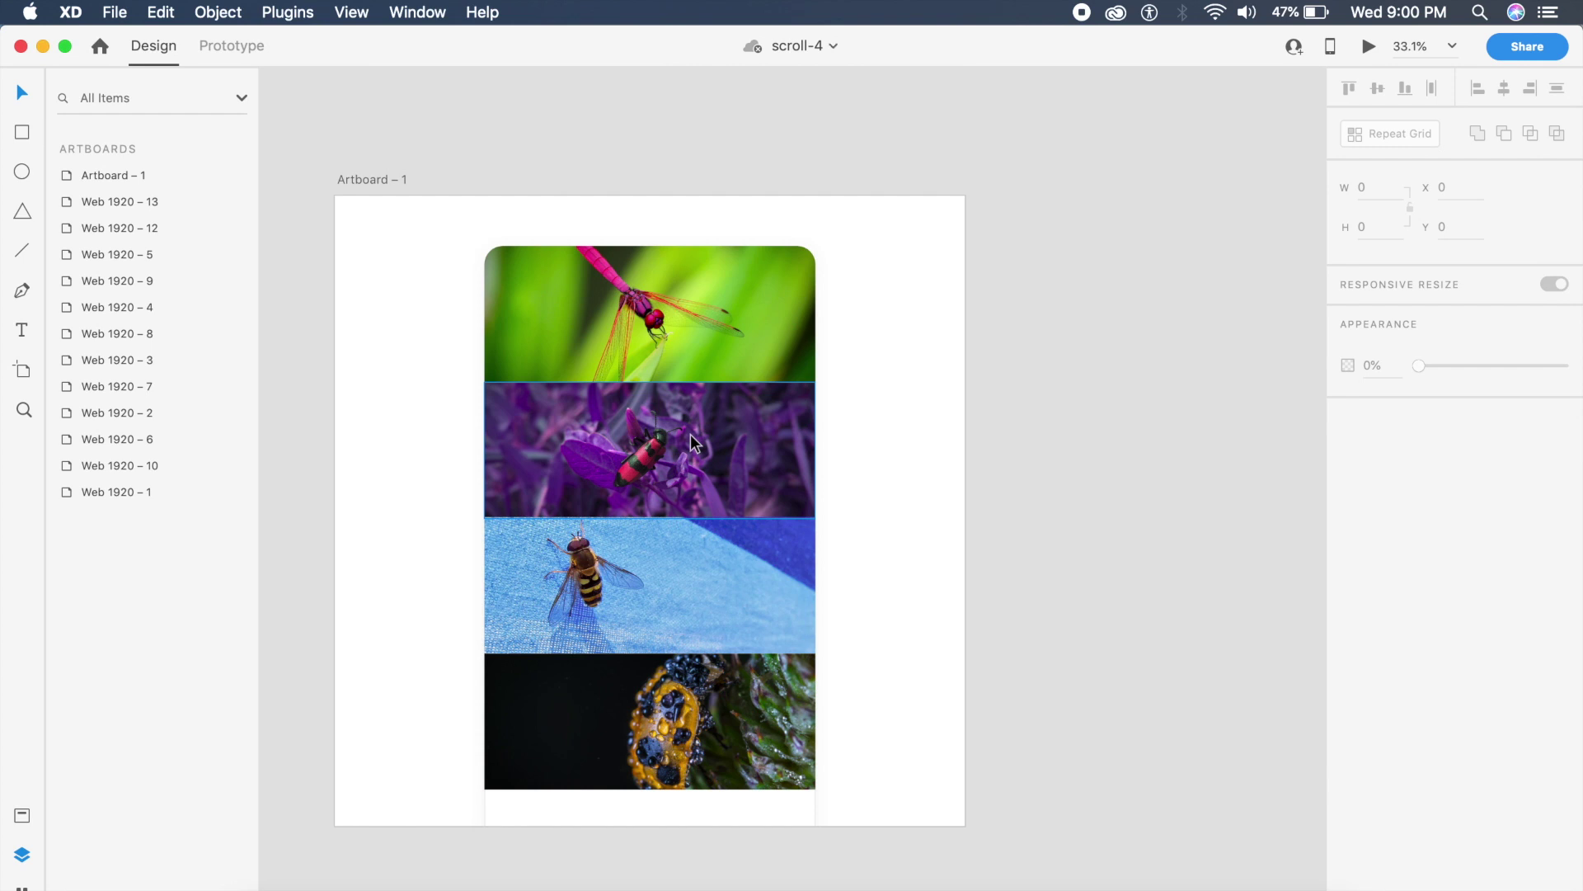
{"action": "scroll", "coordinate": [690, 434], "scroll_direction": "up", "scroll_amount": 5}
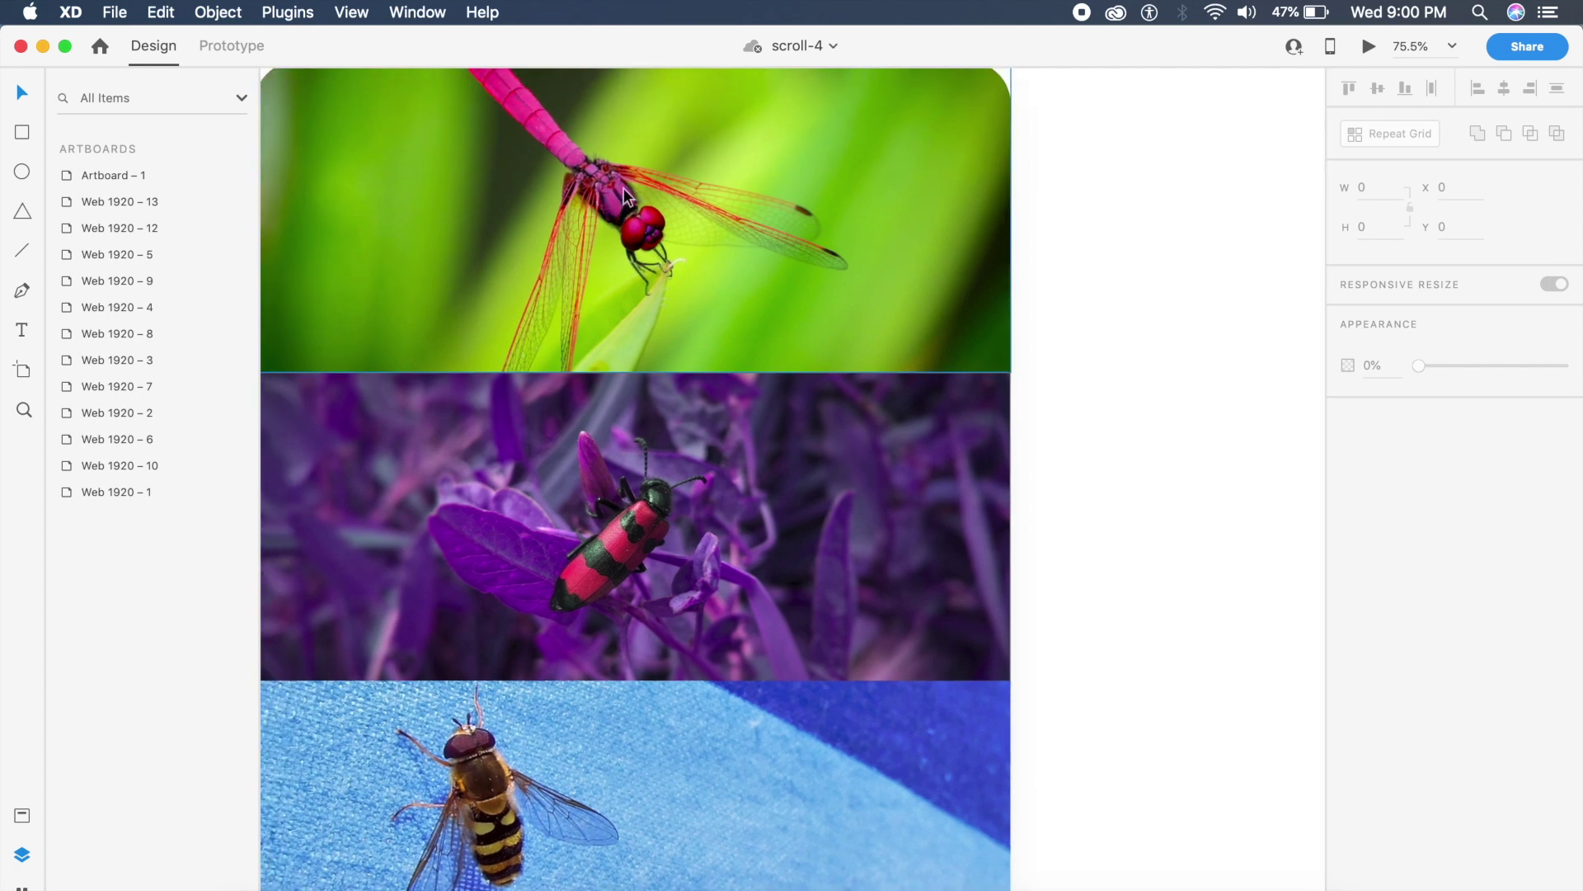
{"action": "scroll", "coordinate": [529, 373], "scroll_direction": "down", "scroll_amount": 3}
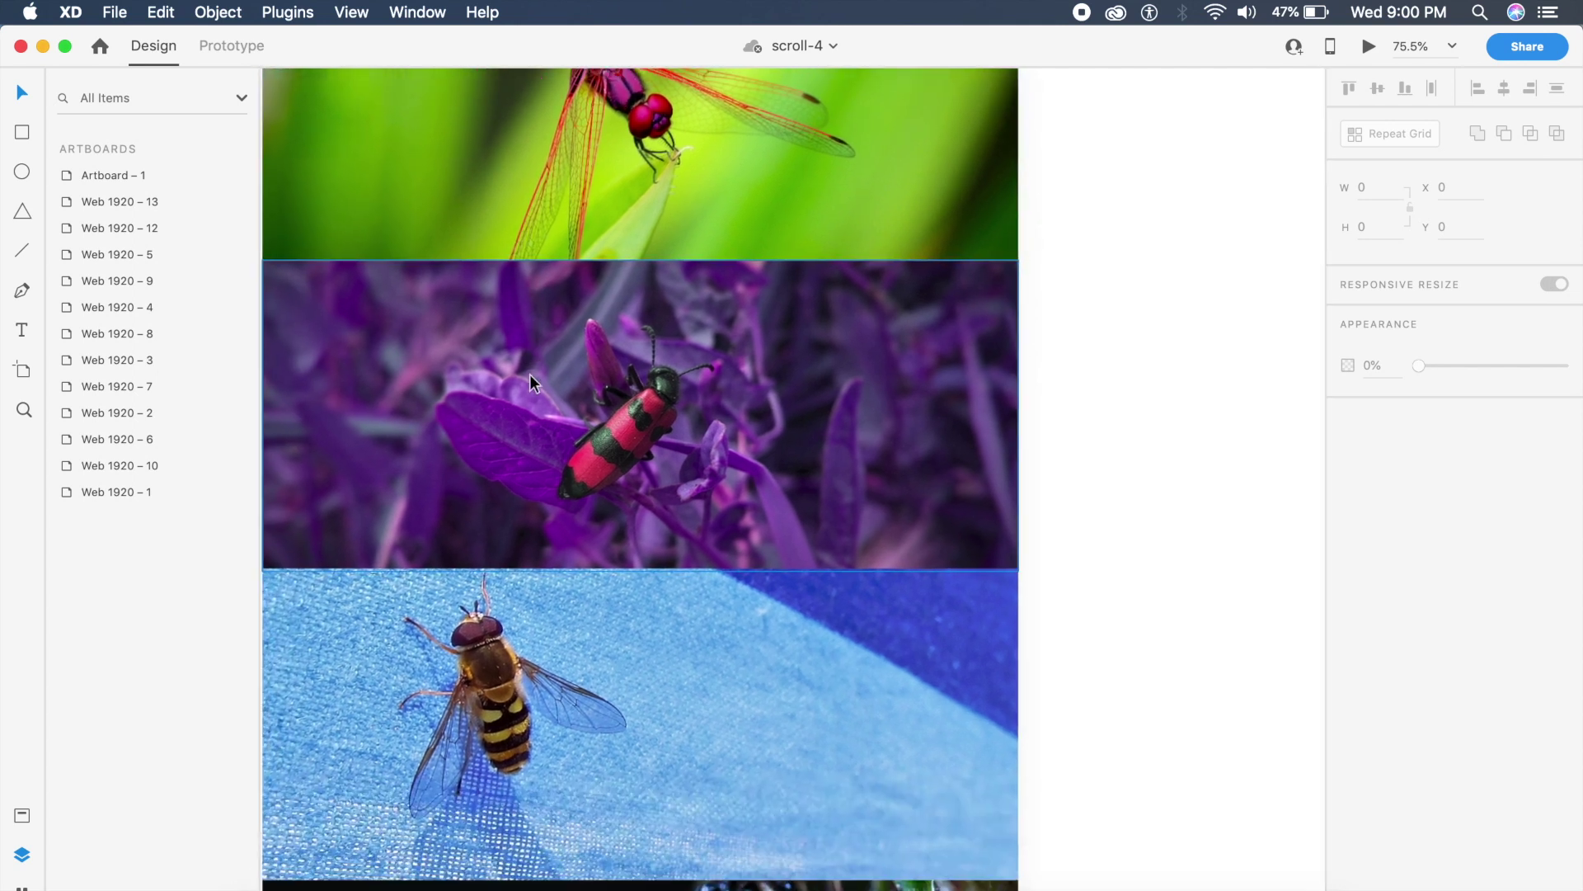
{"action": "scroll", "coordinate": [549, 547], "scroll_direction": "down", "scroll_amount": 4}
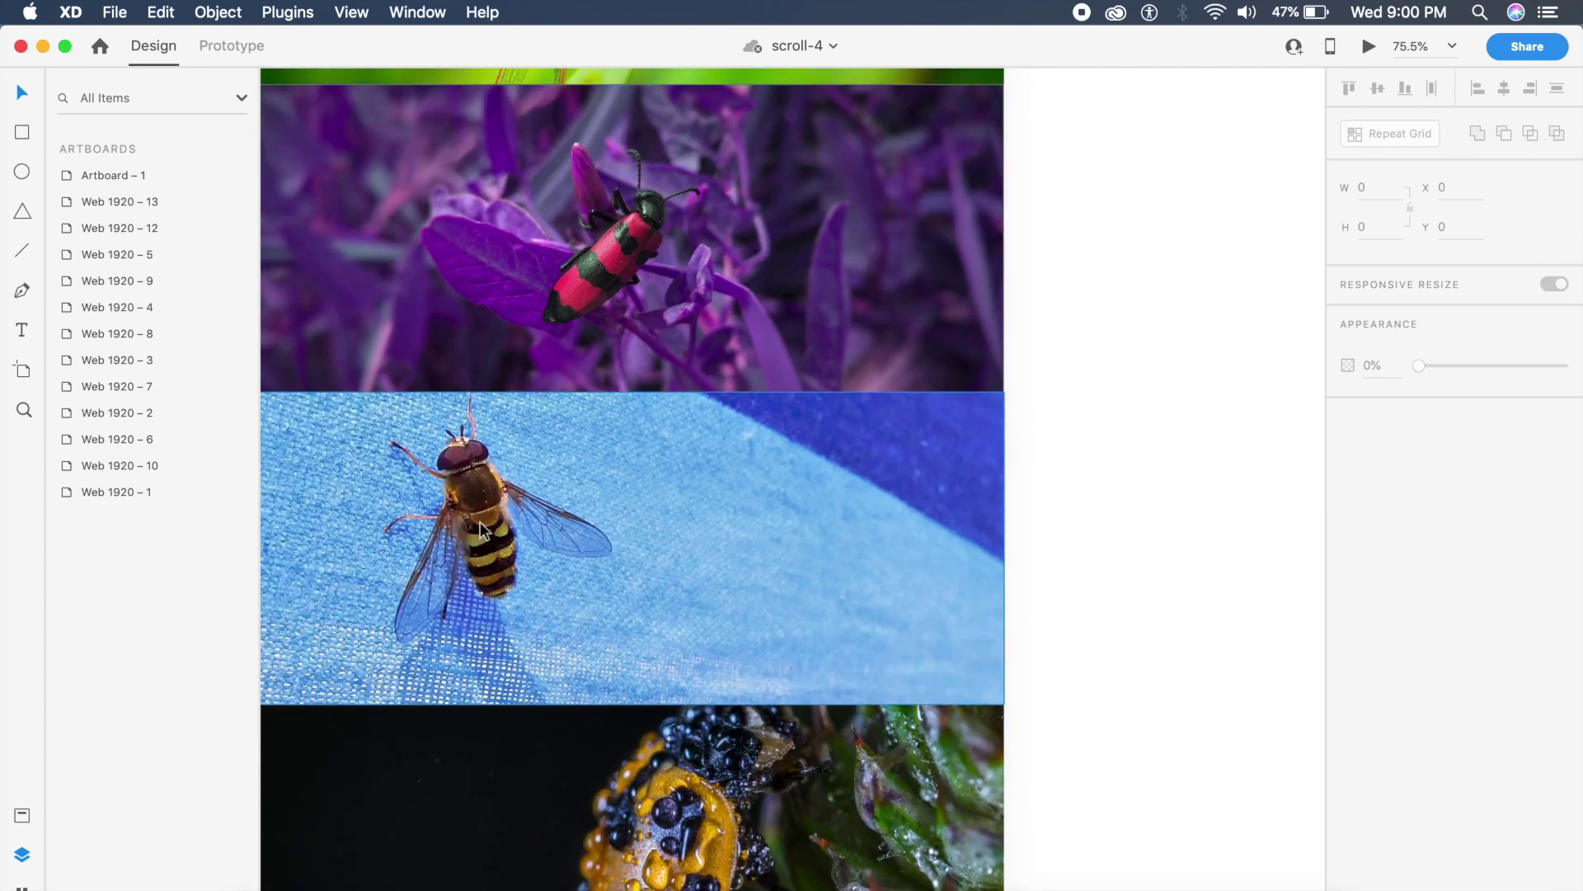
{"action": "scroll", "coordinate": [686, 477], "scroll_direction": "down", "scroll_amount": 3}
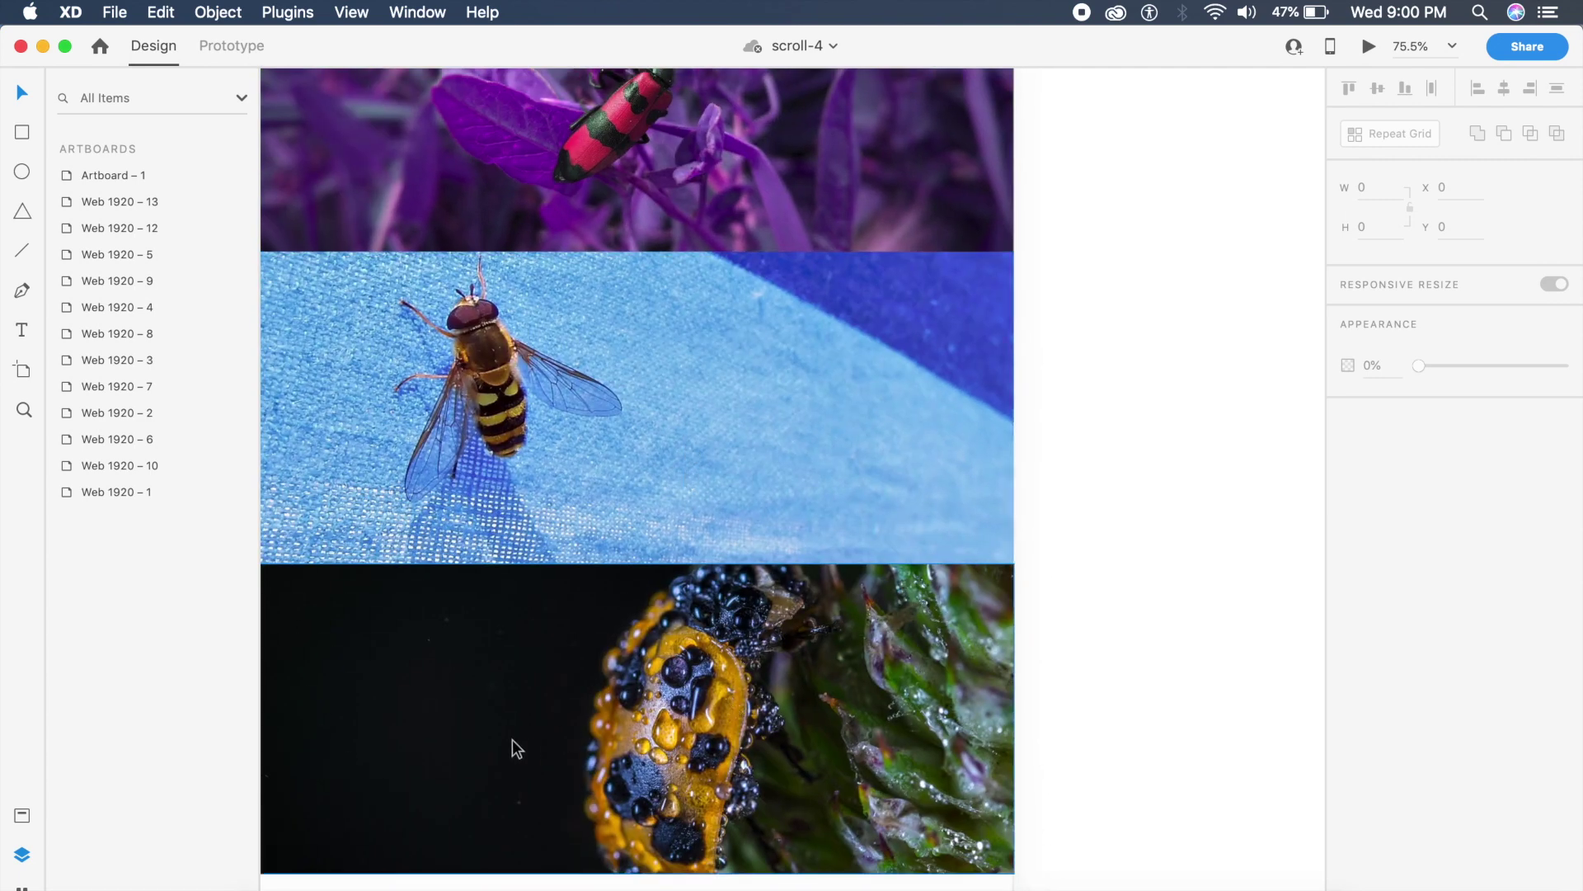
{"action": "scroll", "coordinate": [539, 703], "scroll_direction": "up", "scroll_amount": 12}
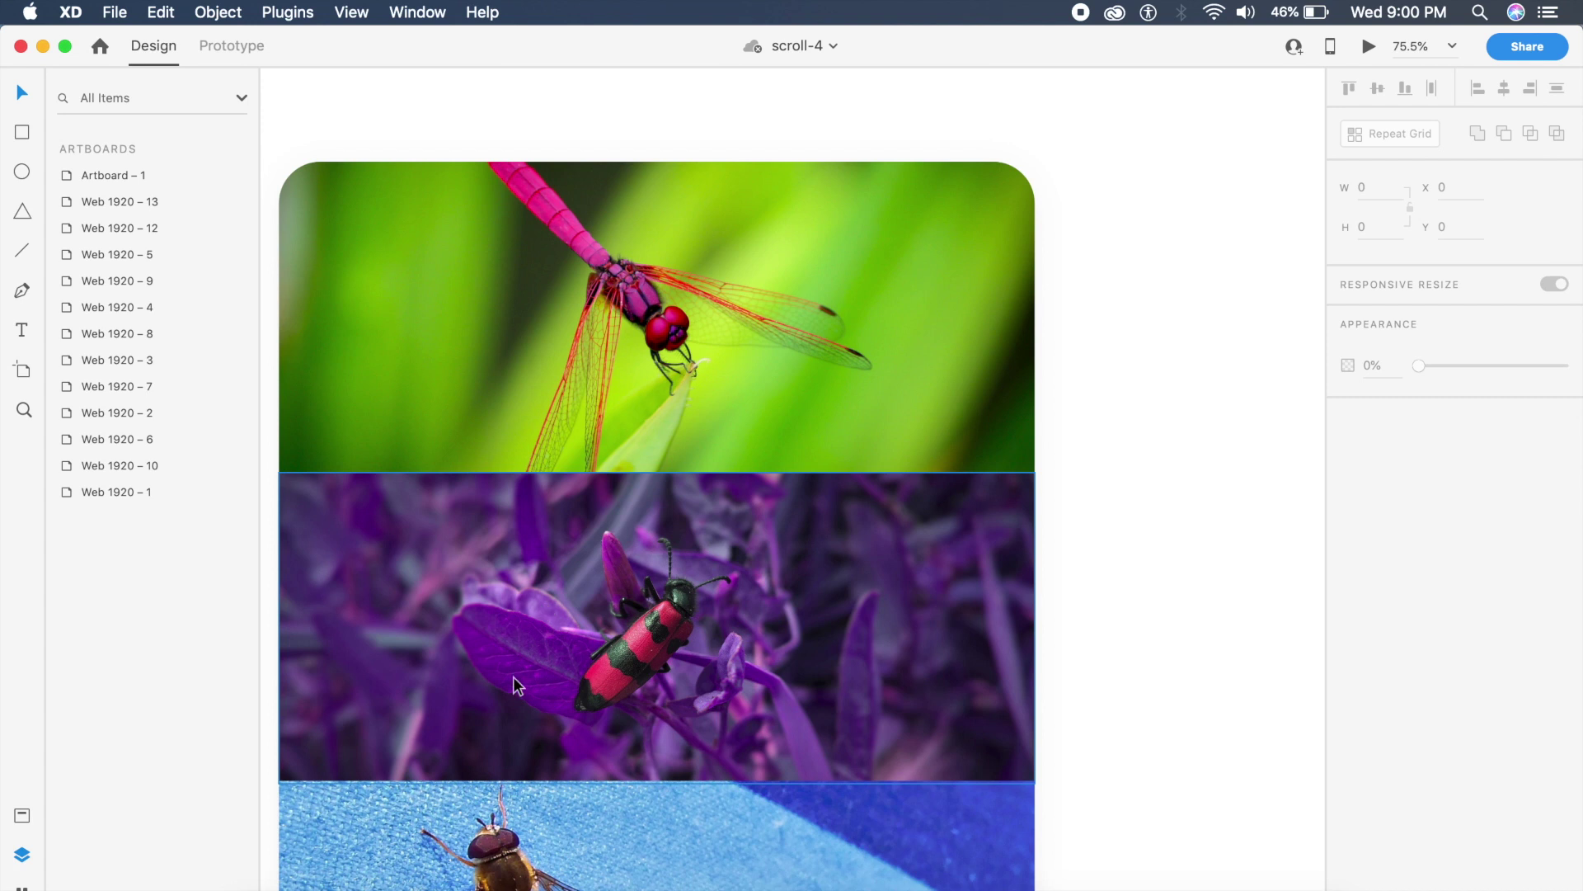
{"action": "scroll", "coordinate": [558, 687], "scroll_direction": "down", "scroll_amount": 3}
Step: Draw a rectangle over the dragonfly photo and round its top-left and top-right corners to 50
{"action": "key", "text": "r"}
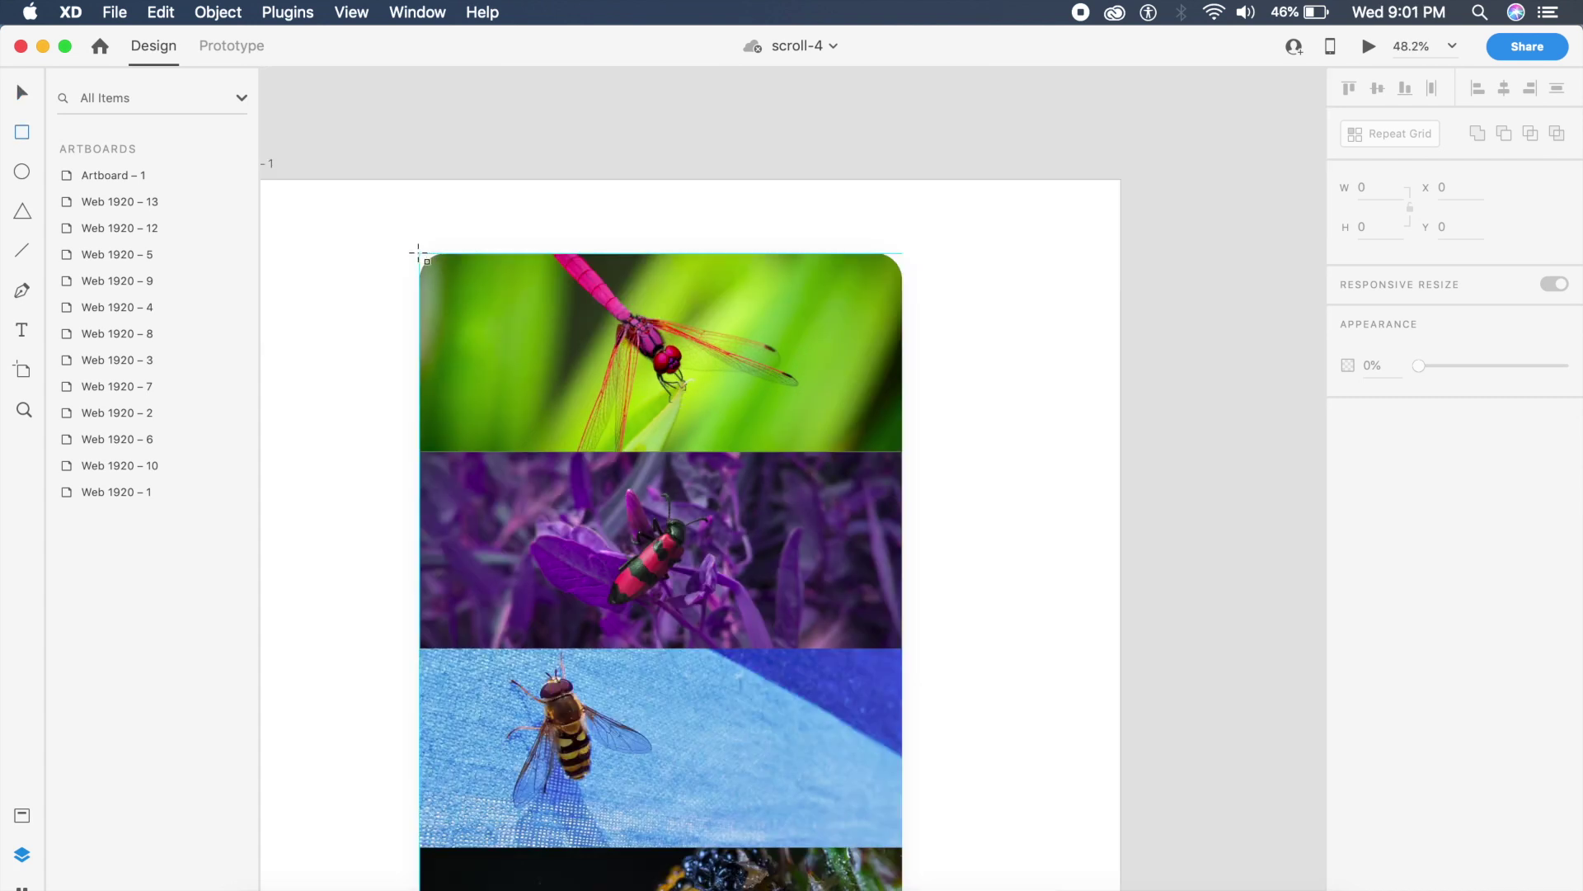
{"action": "left_click_drag", "start_coordinate": [420, 254], "coordinate": [898, 449]}
{"action": "key", "text": "Escape"}
{"action": "left_click", "coordinate": [763, 344]}
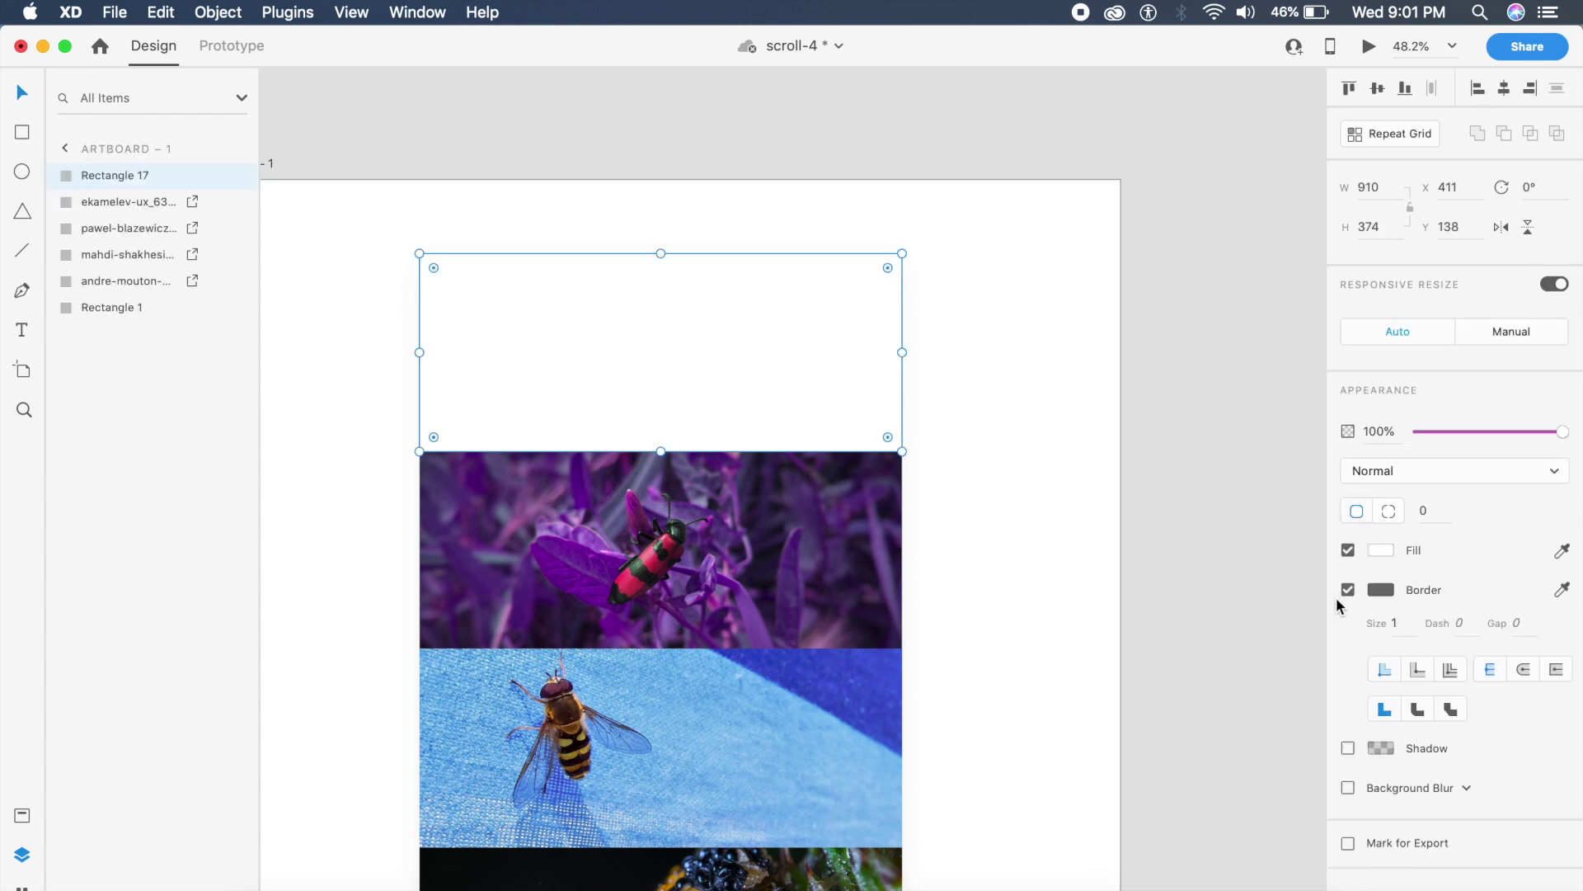
{"action": "left_click", "coordinate": [1397, 512]}
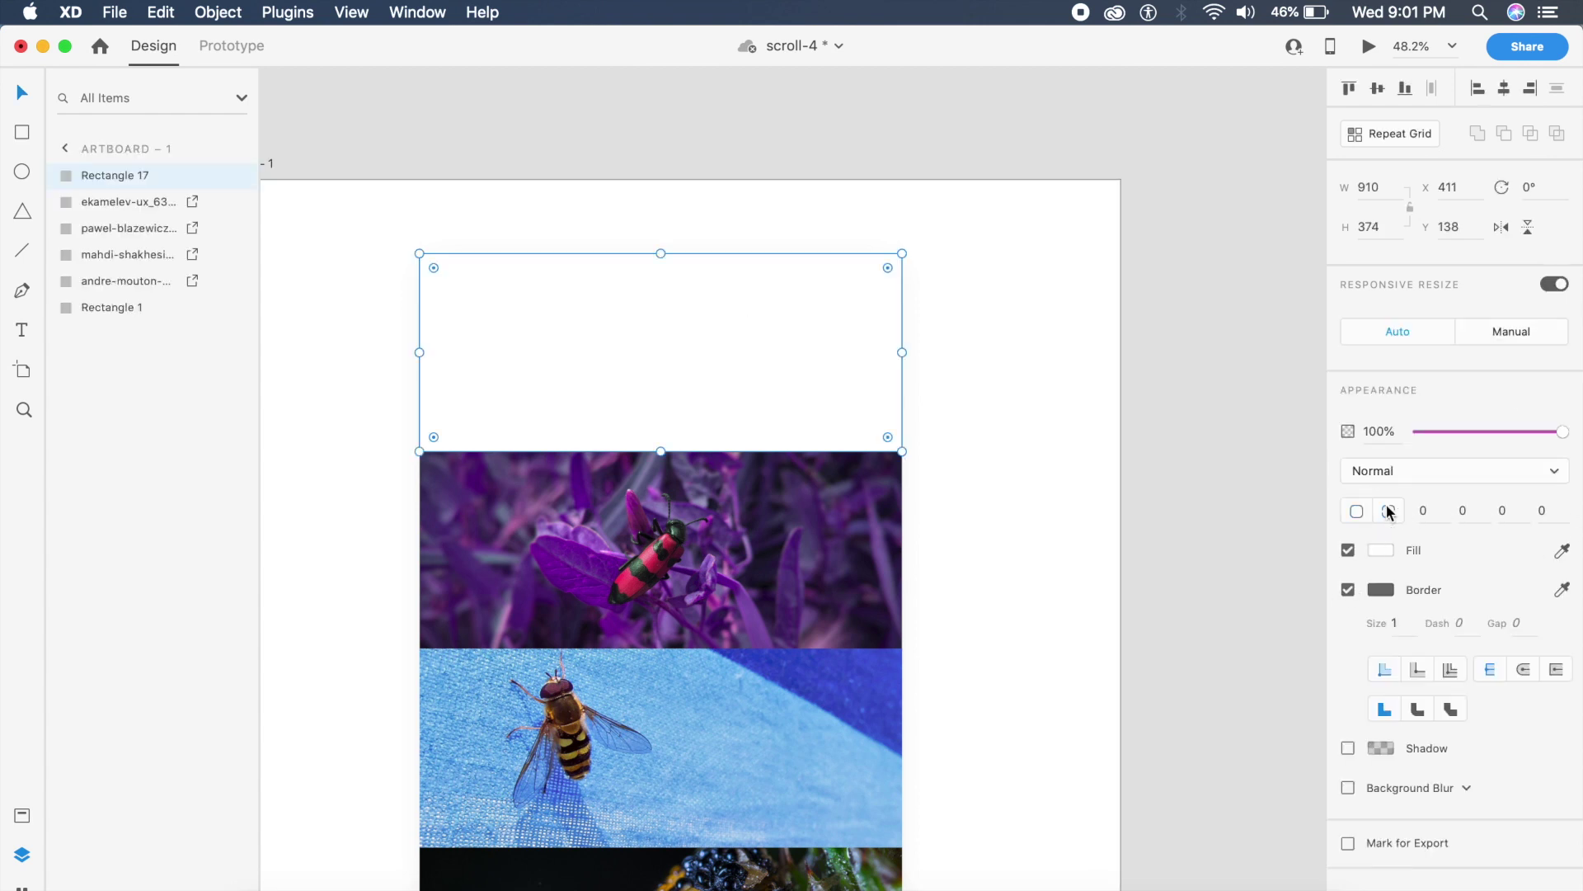
{"action": "left_click", "coordinate": [1435, 511]}
{"action": "type", "text": "50"}
{"action": "key", "text": "Return"}
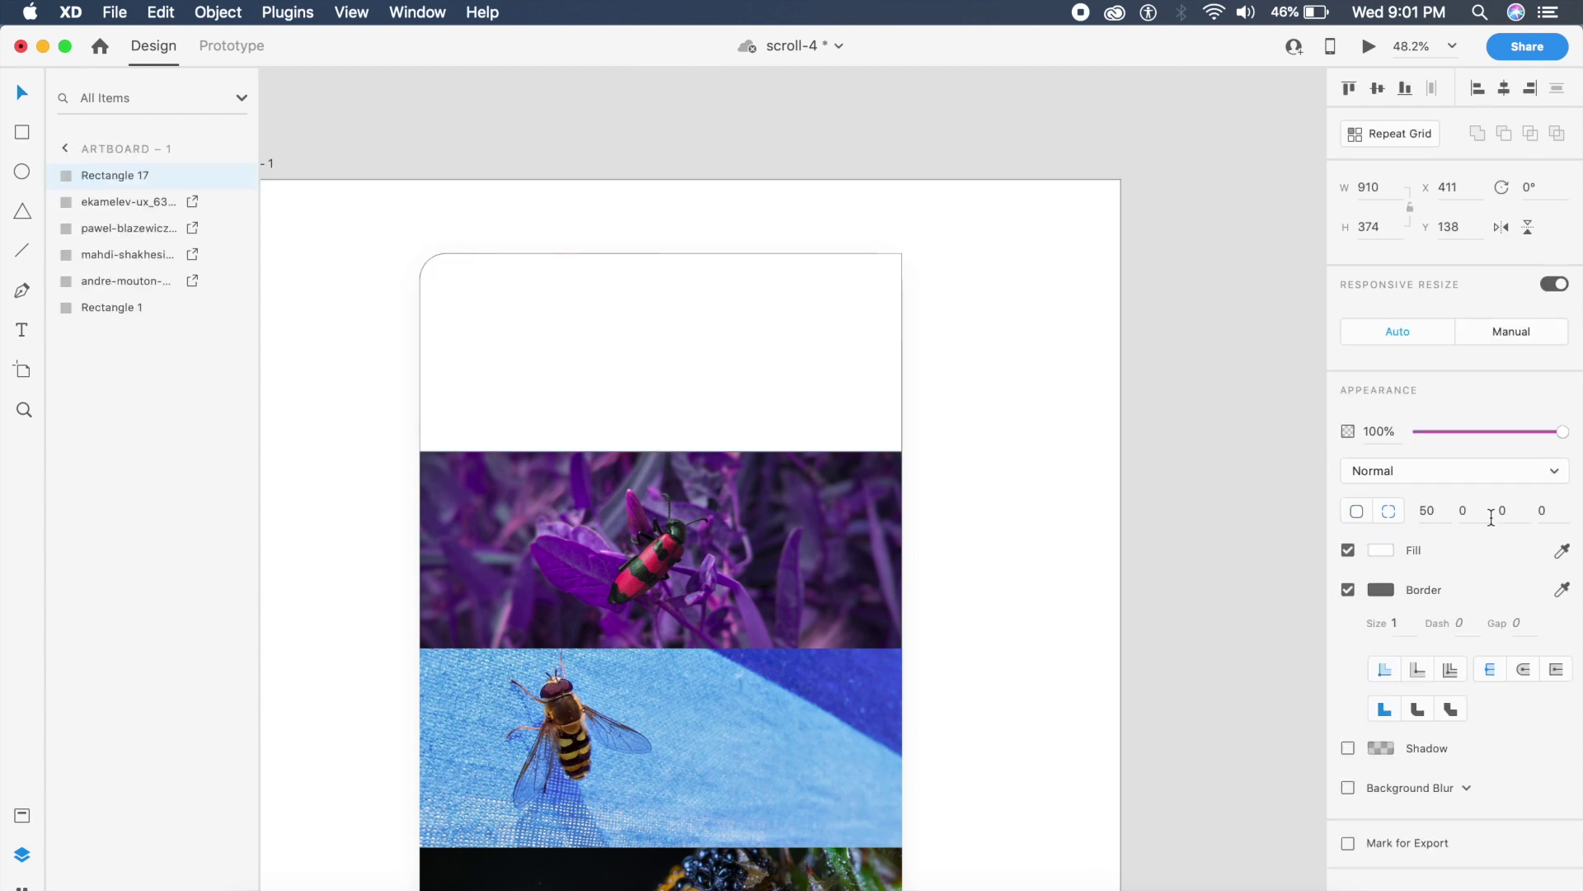
{"action": "type", "text": "50"}
{"action": "key", "text": "Return"}
Step: Remove its border, move it beside the card, and fill it with lime green sampled from the dragonfly
{"action": "left_click", "coordinate": [982, 445]}
{"action": "left_click", "coordinate": [778, 350]}
{"action": "left_click_drag", "start_coordinate": [778, 350], "coordinate": [869, 360]}
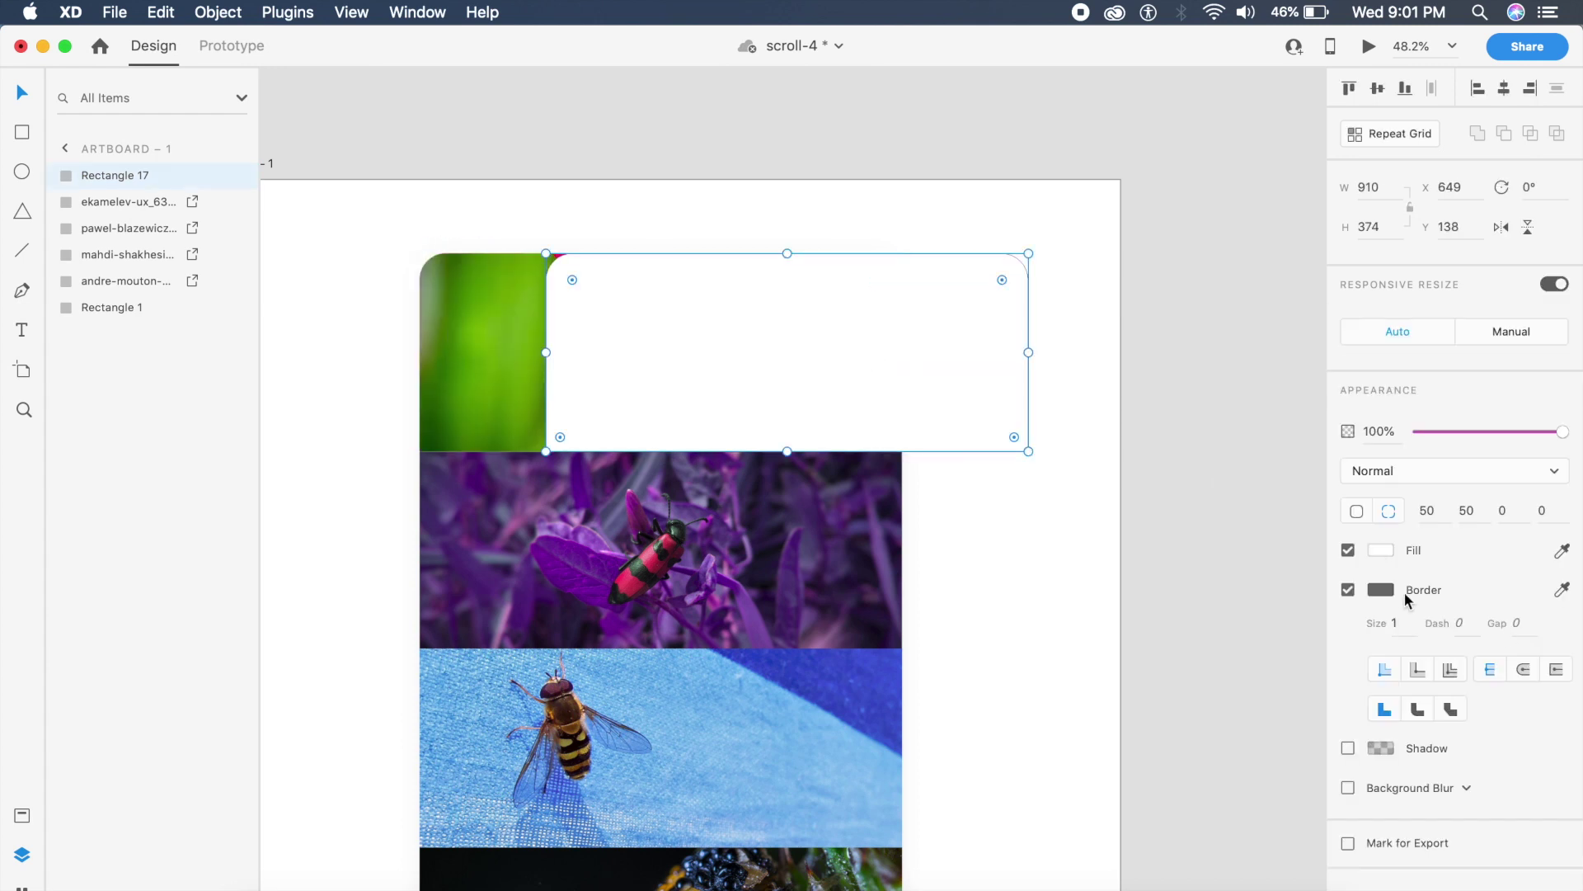
{"action": "left_click", "coordinate": [1348, 589]}
{"action": "left_click_drag", "start_coordinate": [899, 433], "coordinate": [994, 413]}
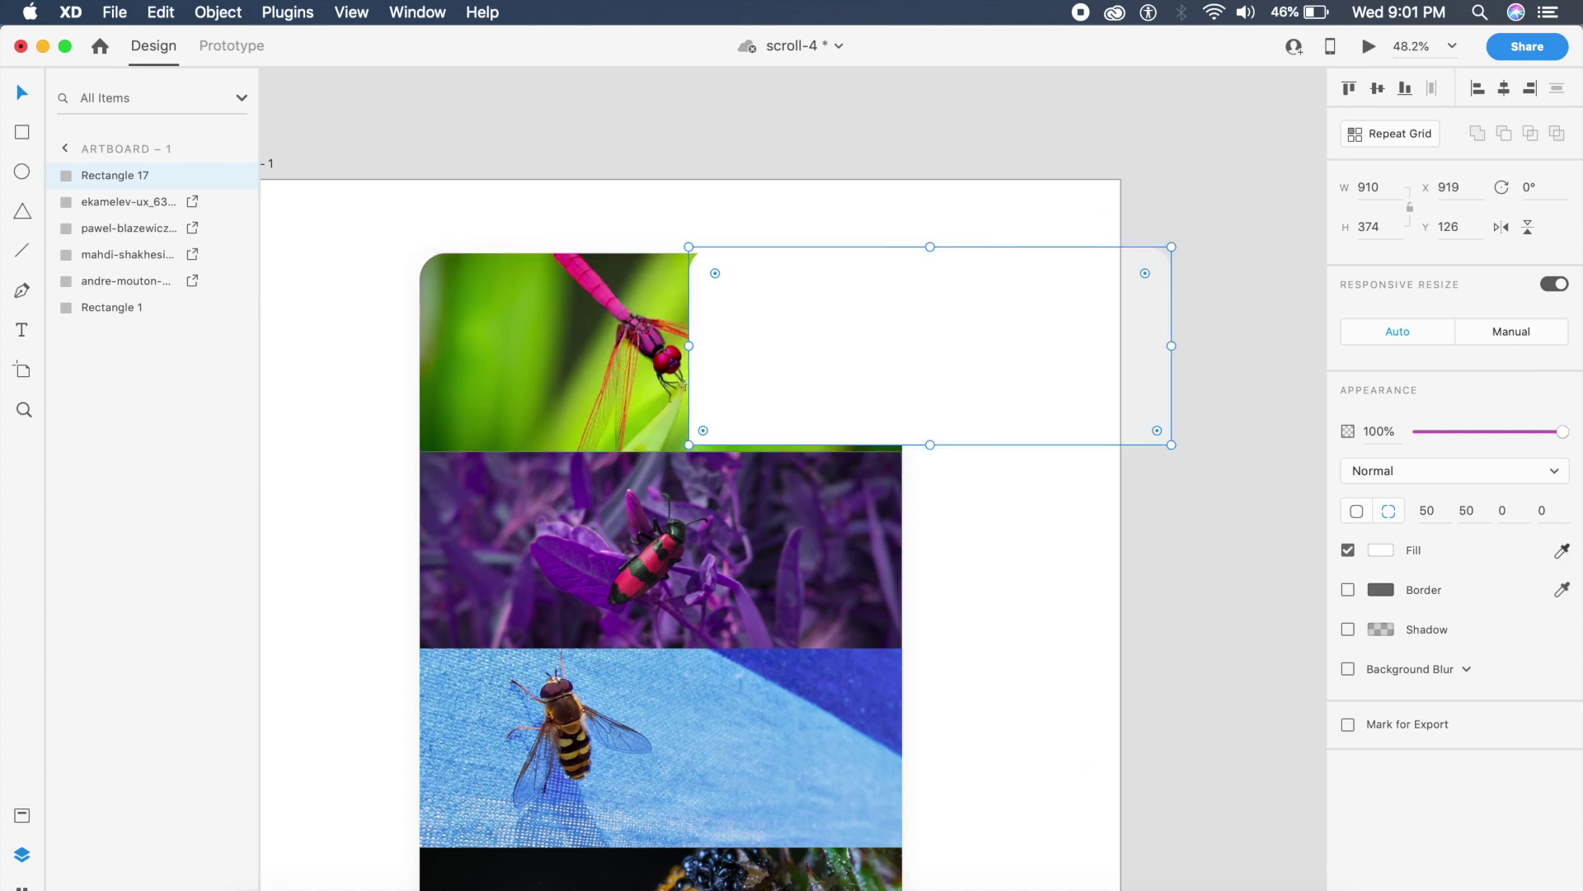
{"action": "left_click", "coordinate": [1563, 551]}
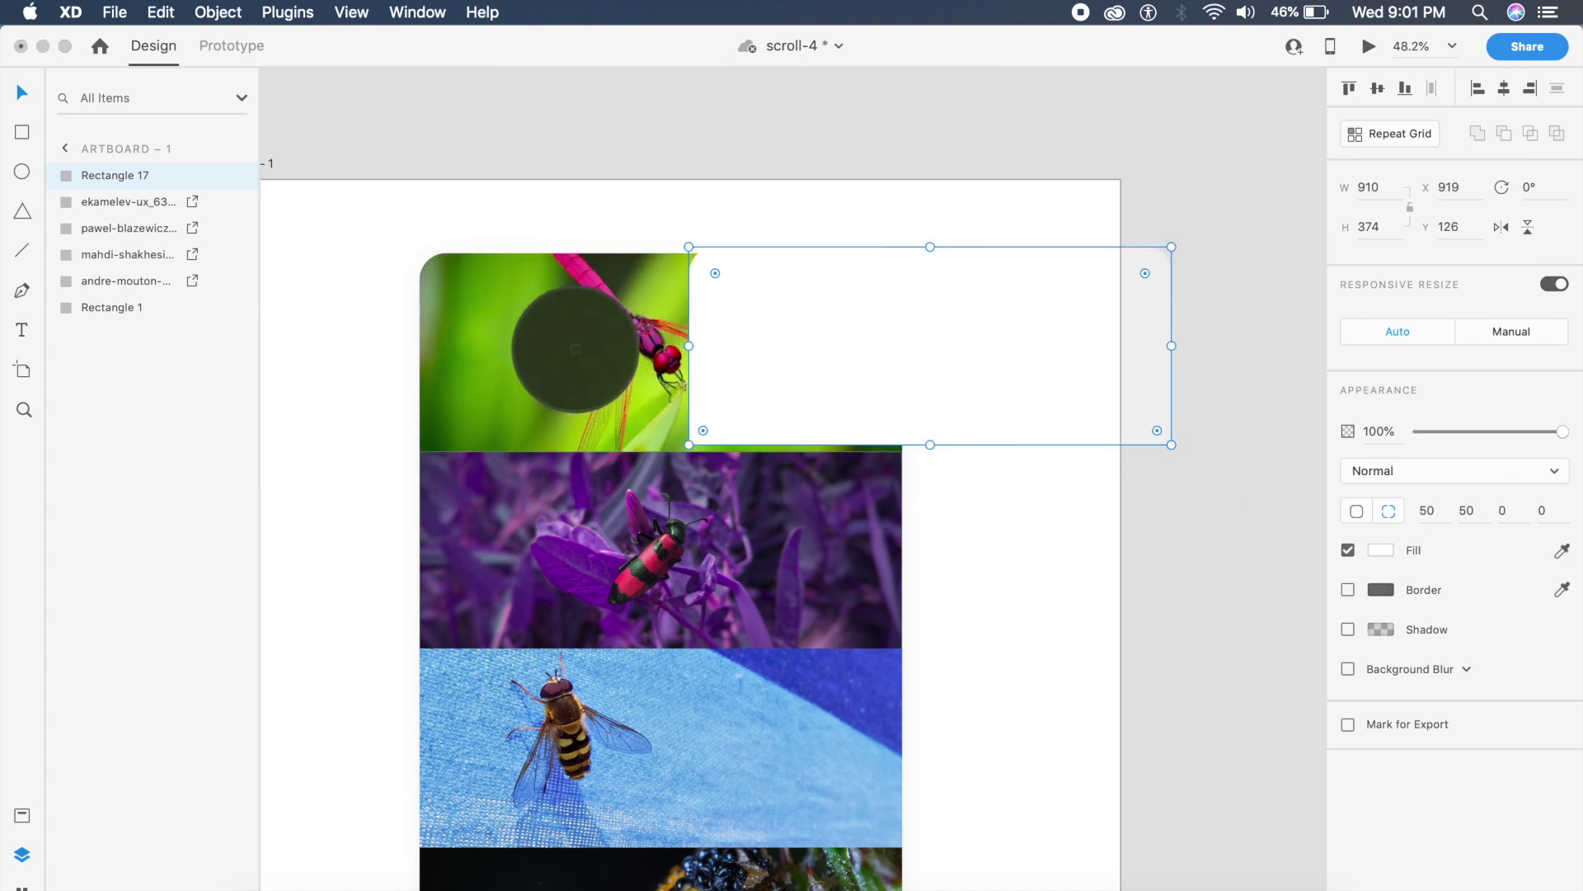
{"action": "left_click", "coordinate": [659, 310]}
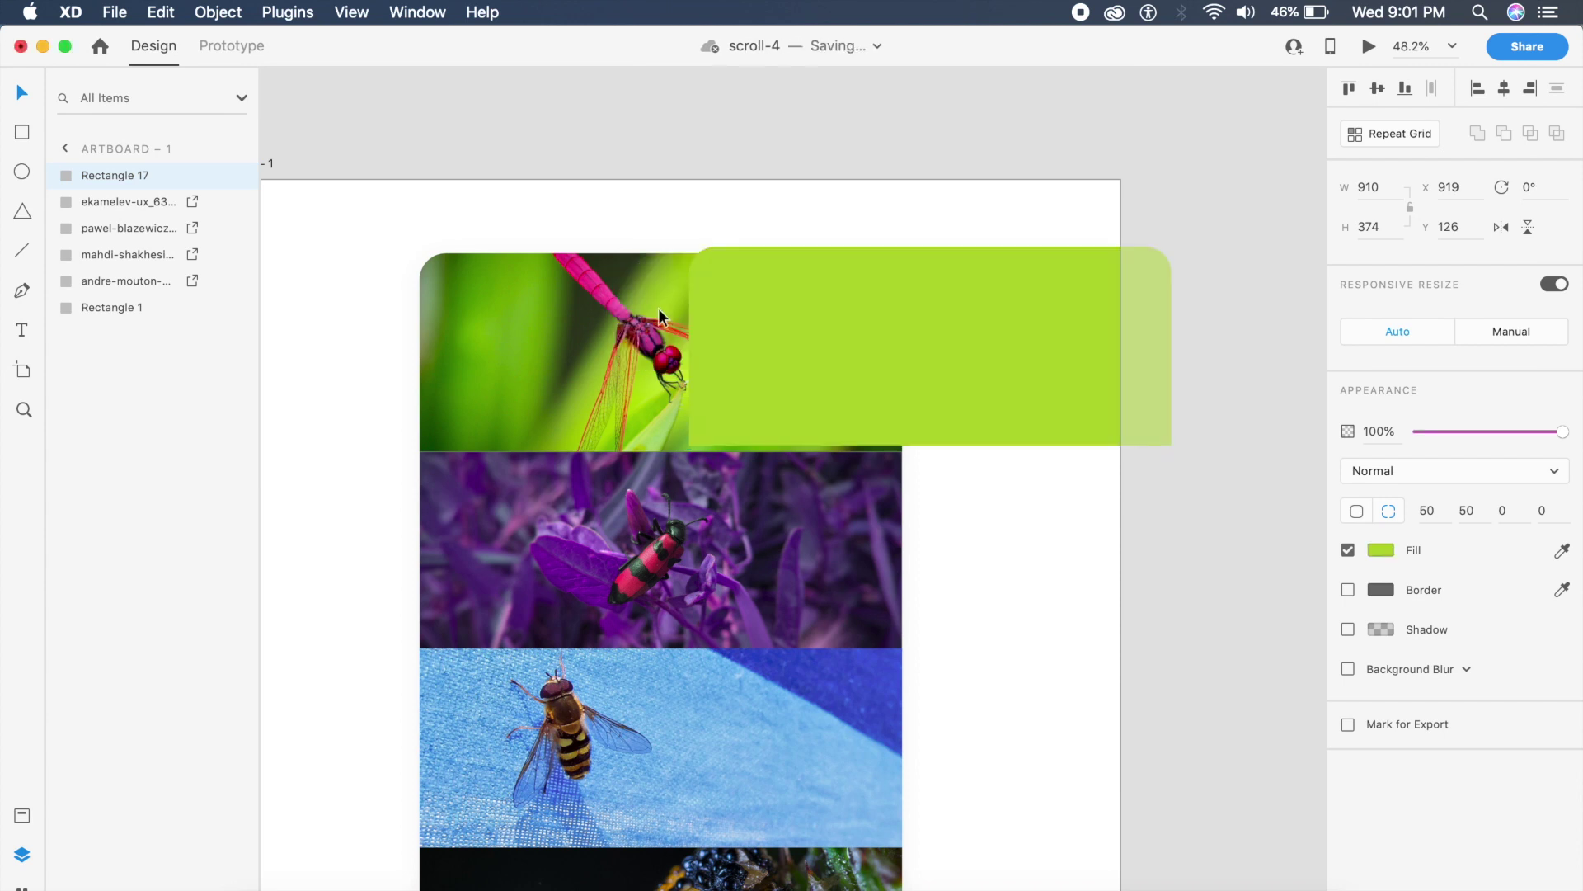
{"action": "left_click", "coordinate": [718, 337]}
Step: Move the green rectangle over the dragonfly image and set its blend mode to Color
{"action": "left_click_drag", "start_coordinate": [786, 332], "coordinate": [521, 340]}
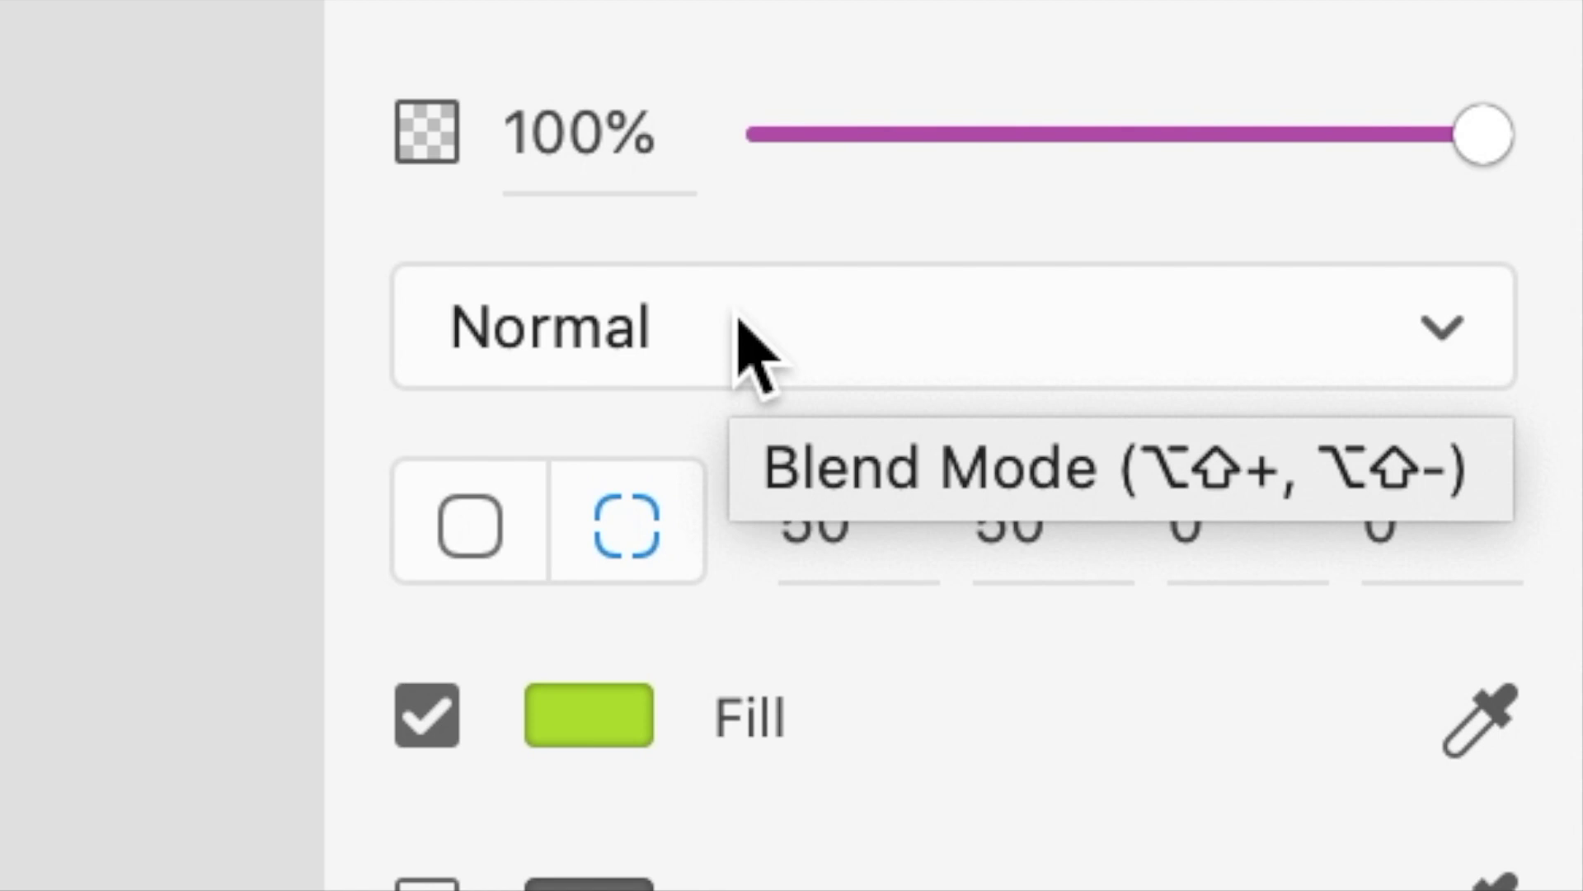
{"action": "left_click", "coordinate": [755, 355]}
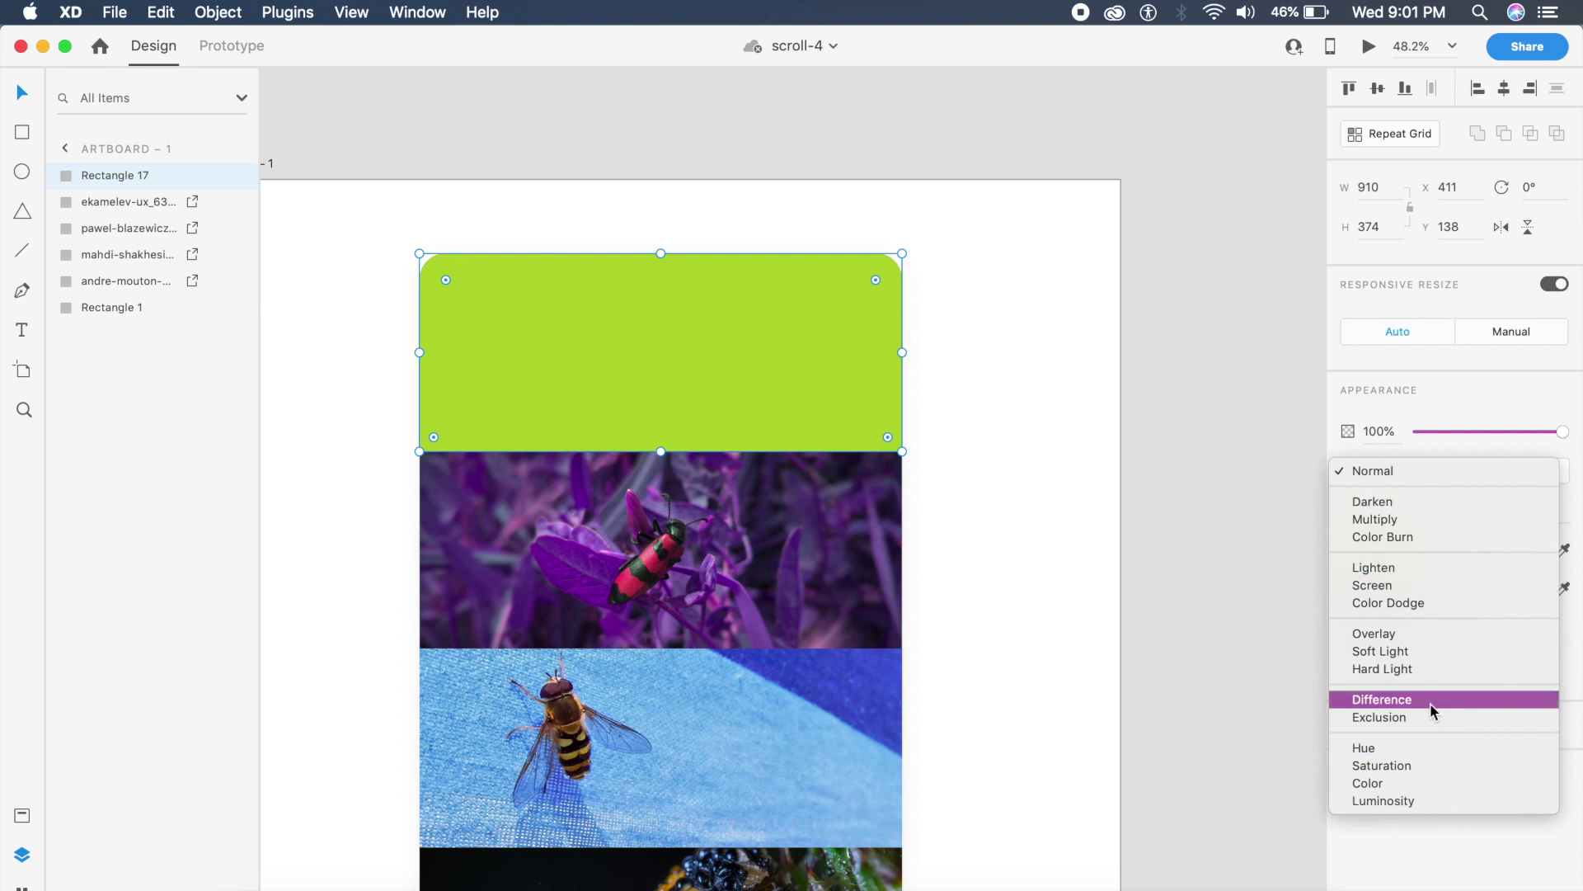
{"action": "left_click", "coordinate": [1418, 780]}
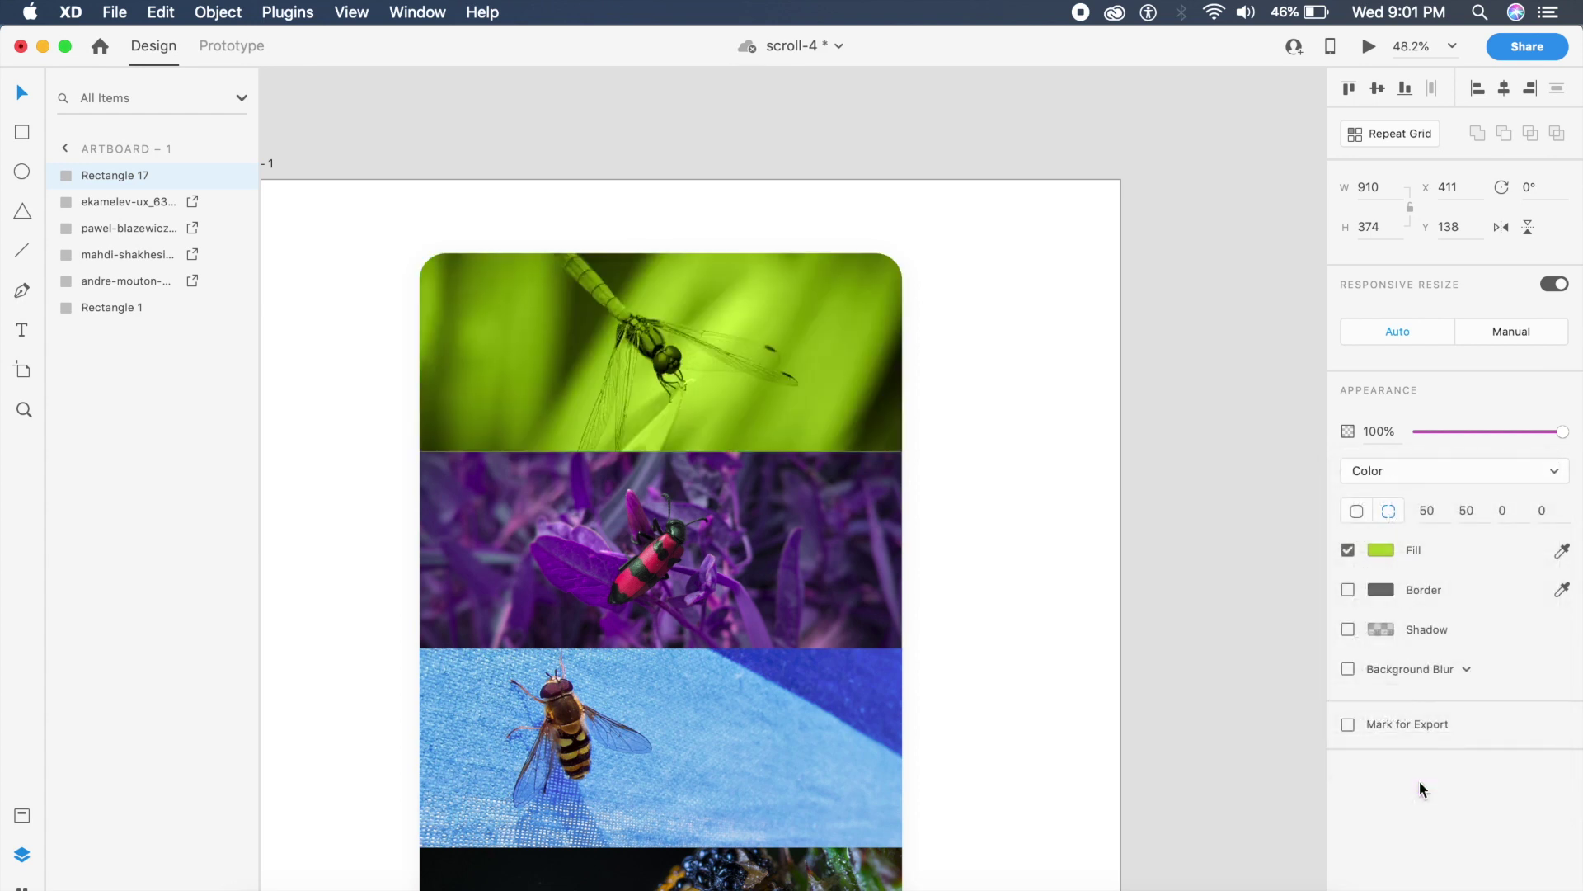
{"action": "left_click", "coordinate": [1043, 424]}
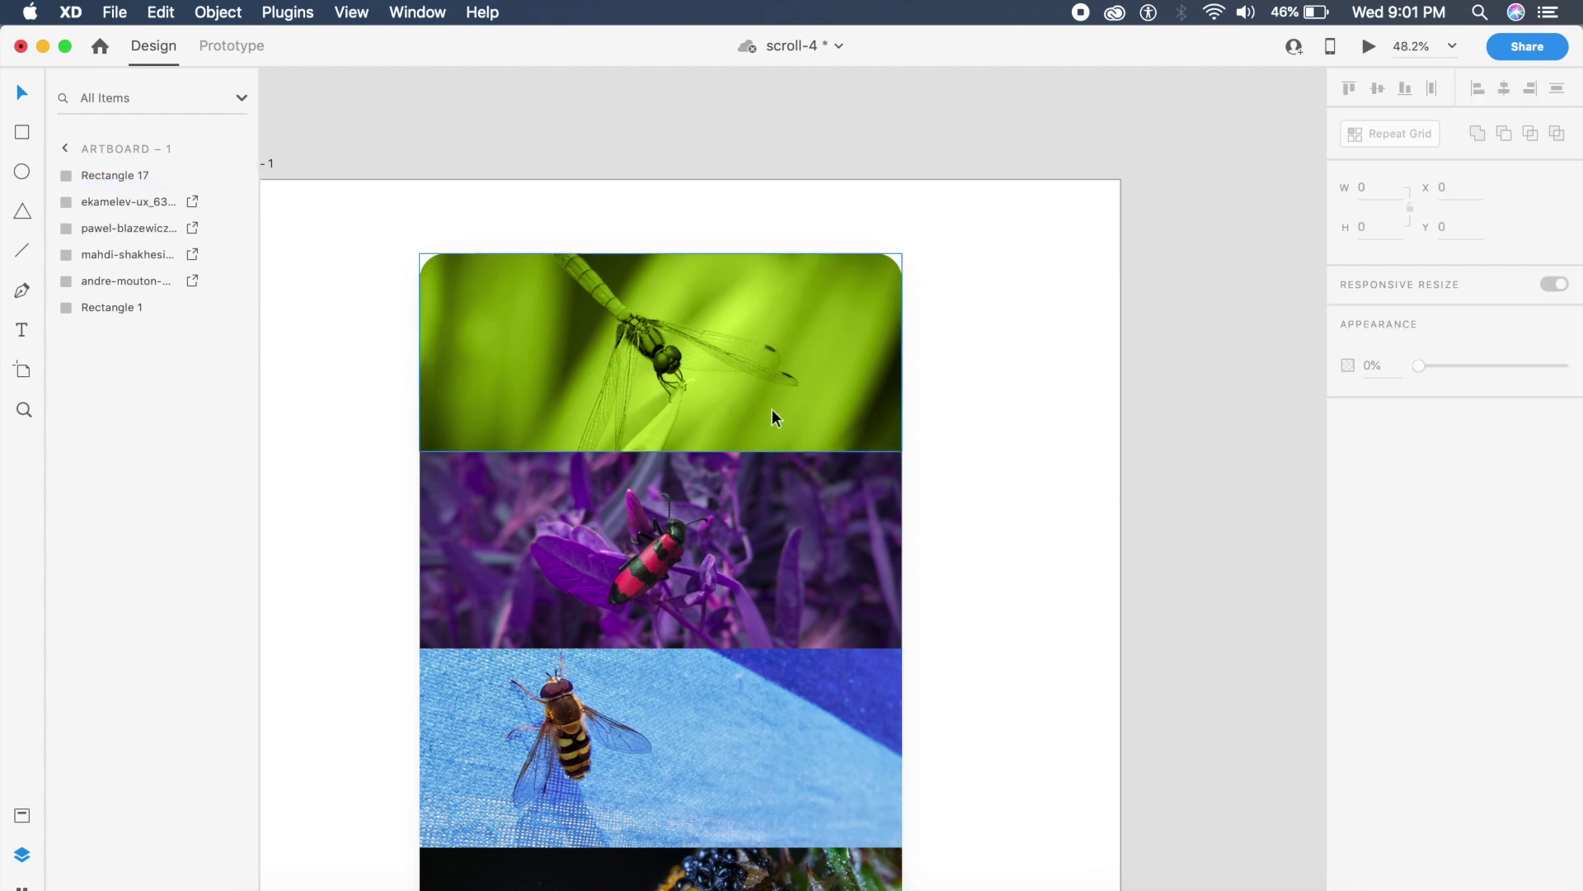
Step: Save, then place a copy of the green overlay on the purple row with corner radius 0
{"action": "key", "text": "super+s"}
{"action": "left_click_drag", "start_coordinate": [673, 338], "coordinate": [698, 547]}
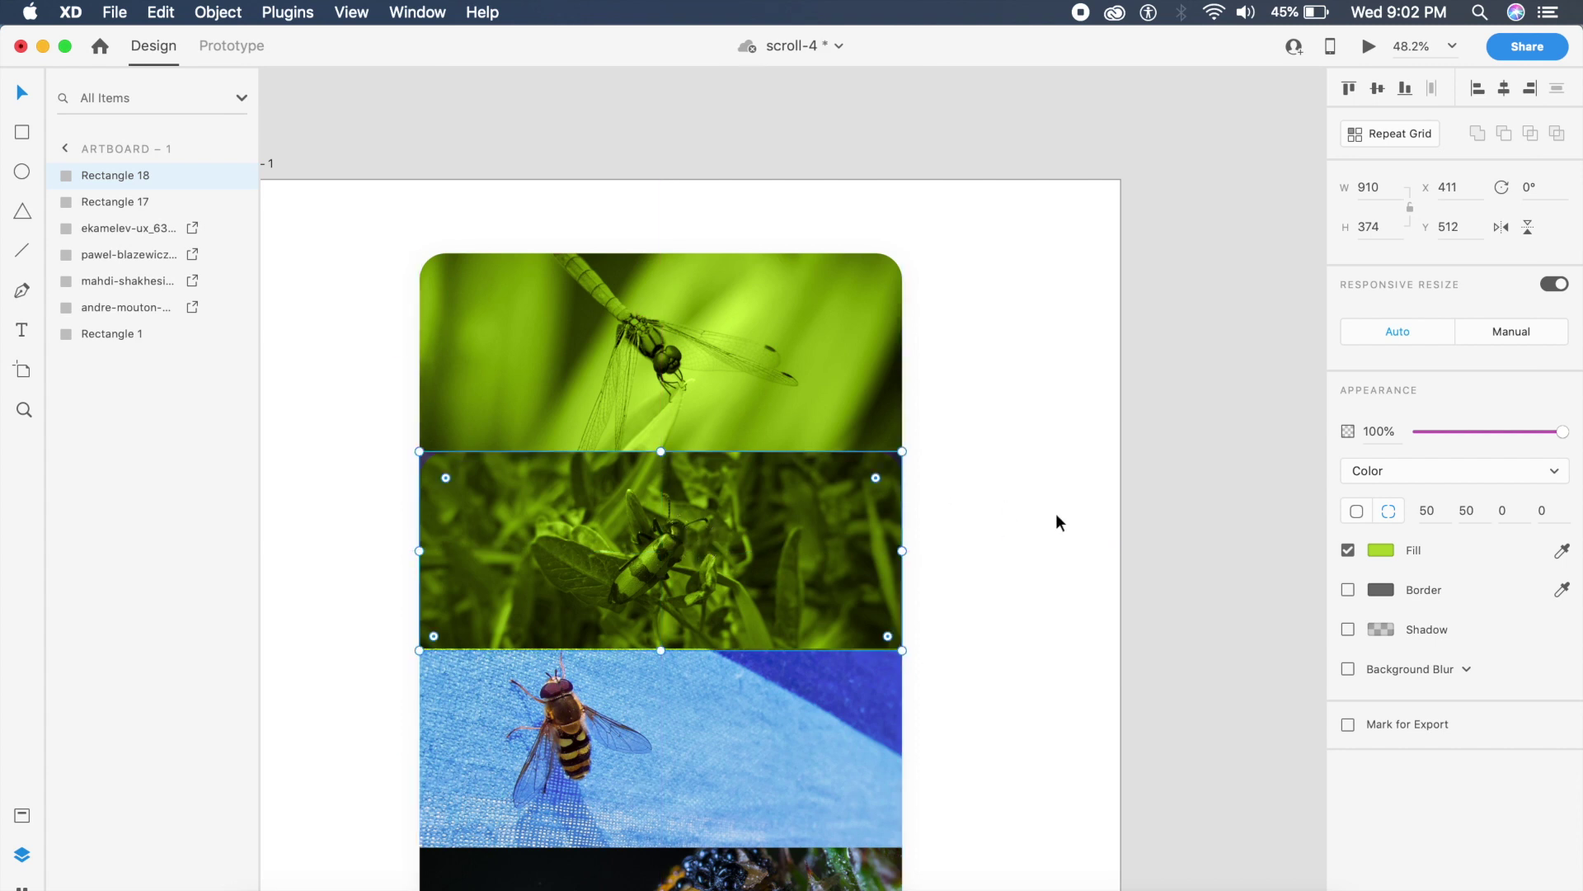
{"action": "left_click", "coordinate": [1357, 510]}
{"action": "type", "text": "0"}
{"action": "key", "text": "Return"}
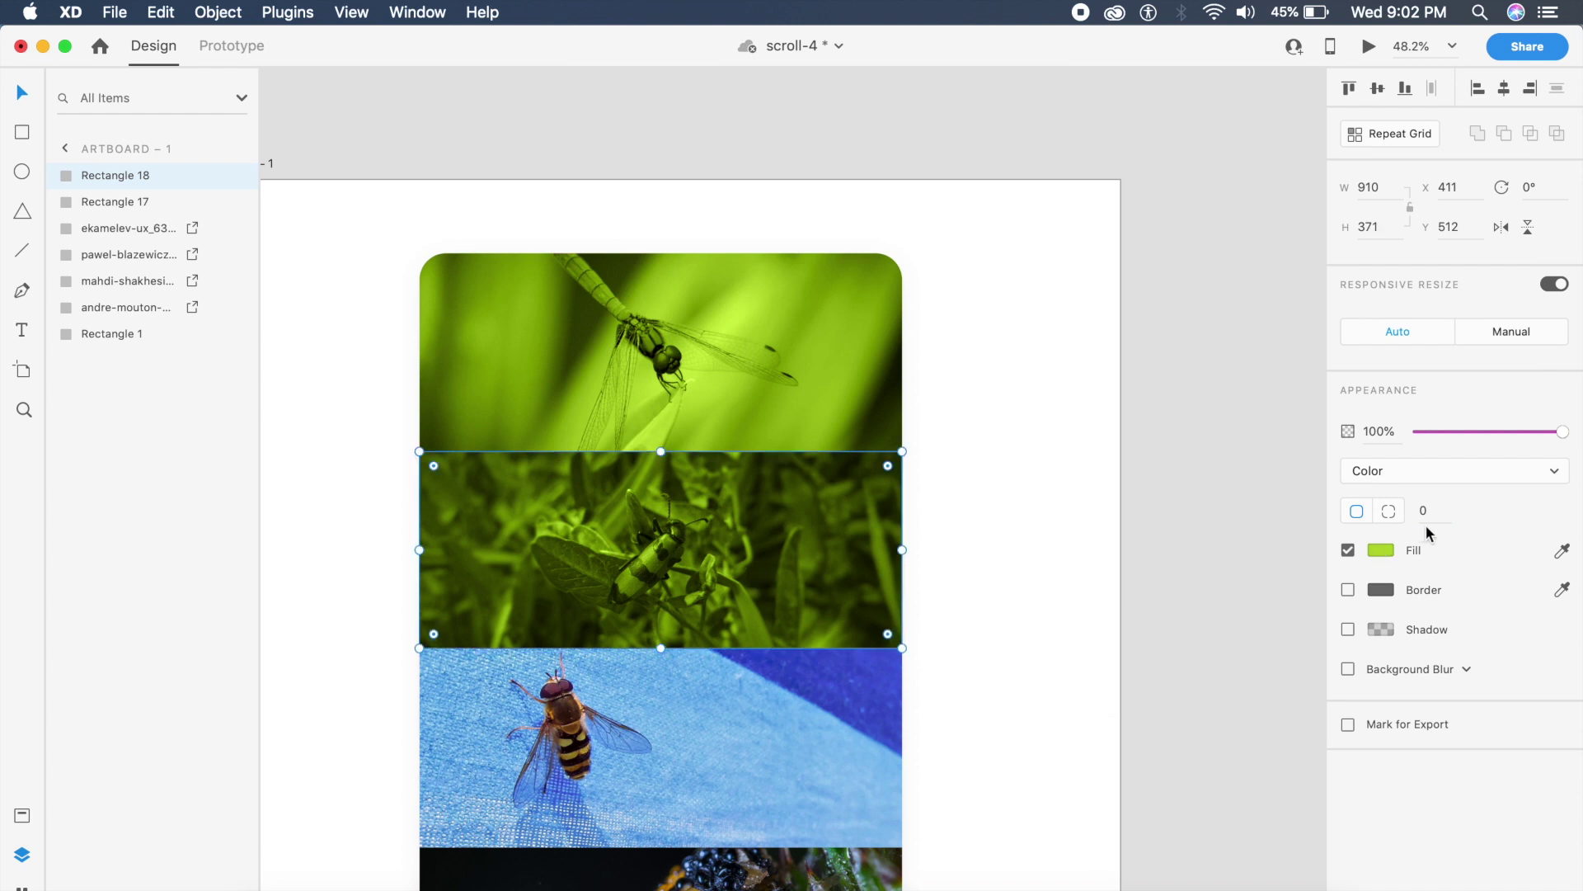
{"action": "left_click_drag", "start_coordinate": [622, 544], "coordinate": [833, 534]}
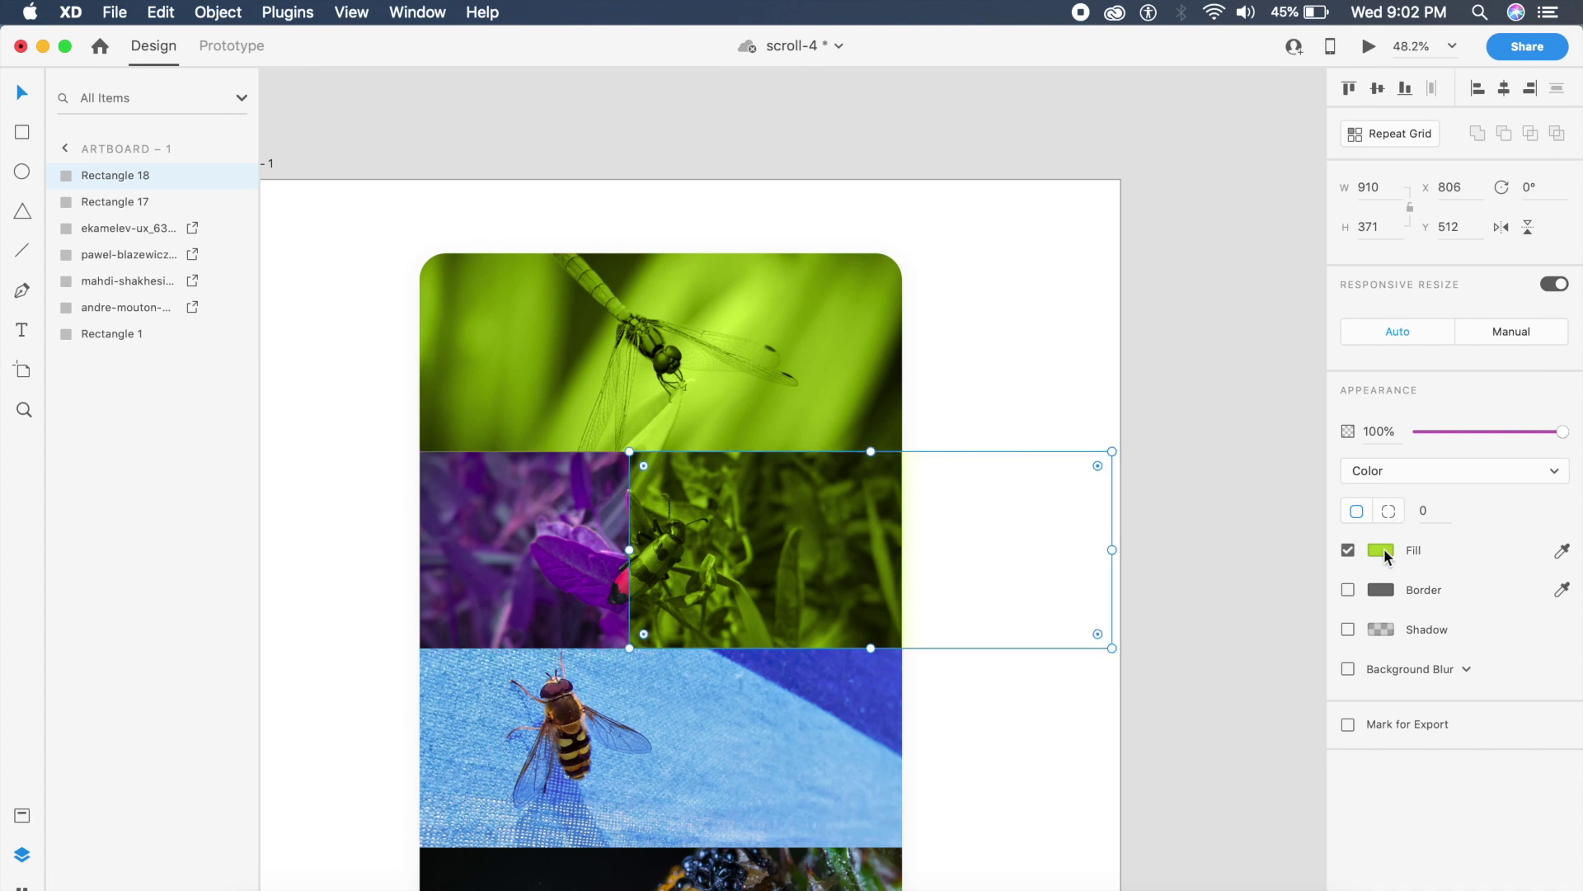
Step: Fill the second overlay with purple sampled from the bug photo and move it back over that row
{"action": "left_click", "coordinate": [1376, 551]}
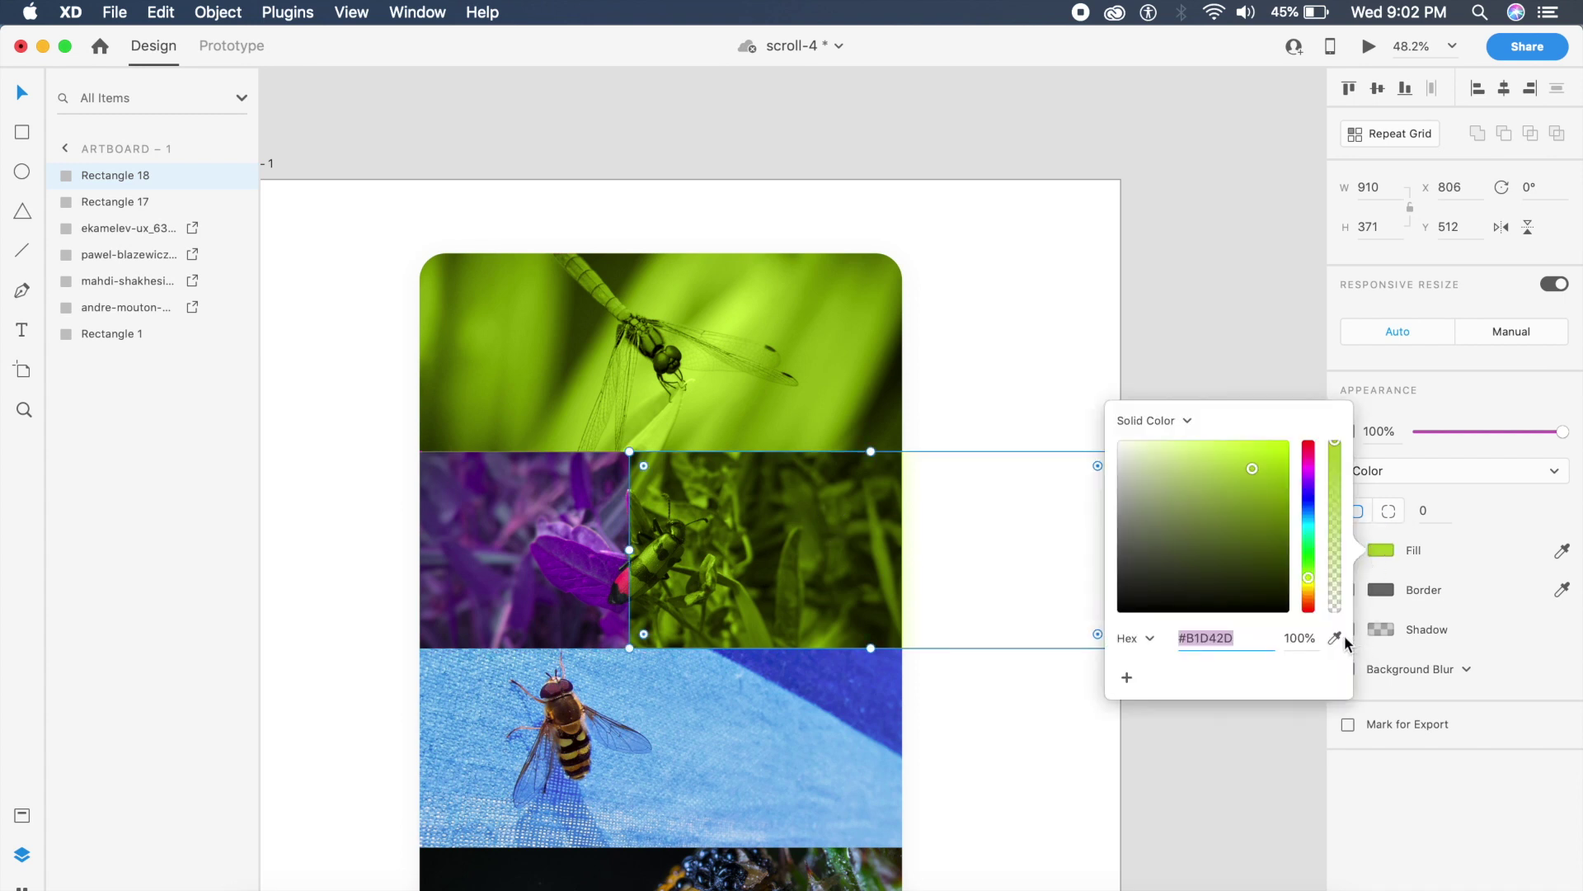
{"action": "left_click", "coordinate": [1335, 638]}
{"action": "left_click", "coordinate": [601, 587]}
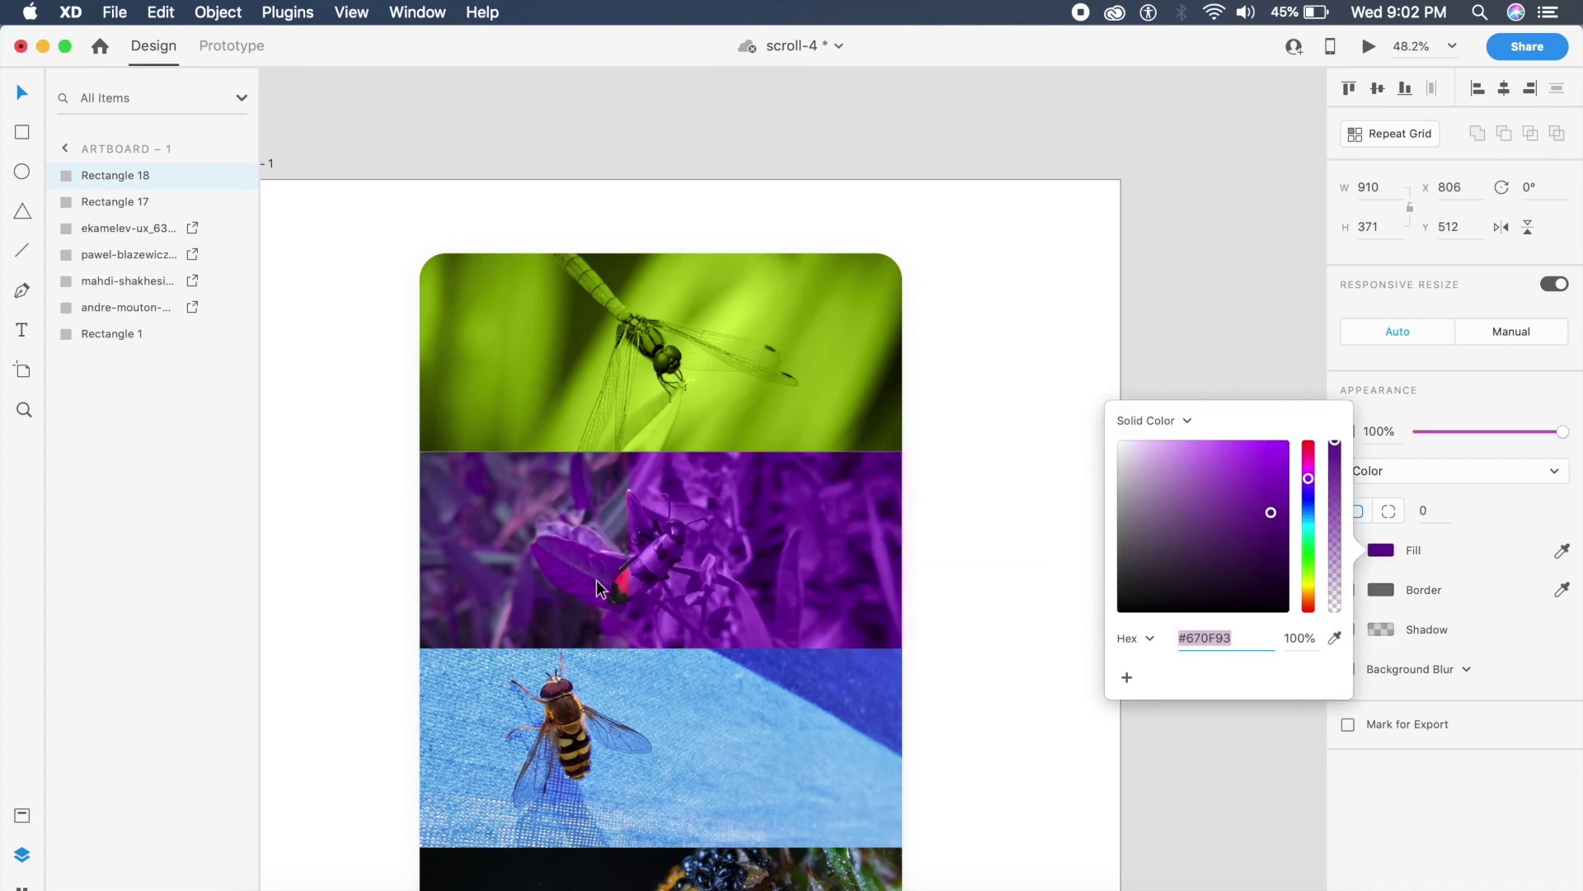
{"action": "left_click", "coordinate": [998, 602]}
{"action": "left_click_drag", "start_coordinate": [863, 591], "coordinate": [667, 589]}
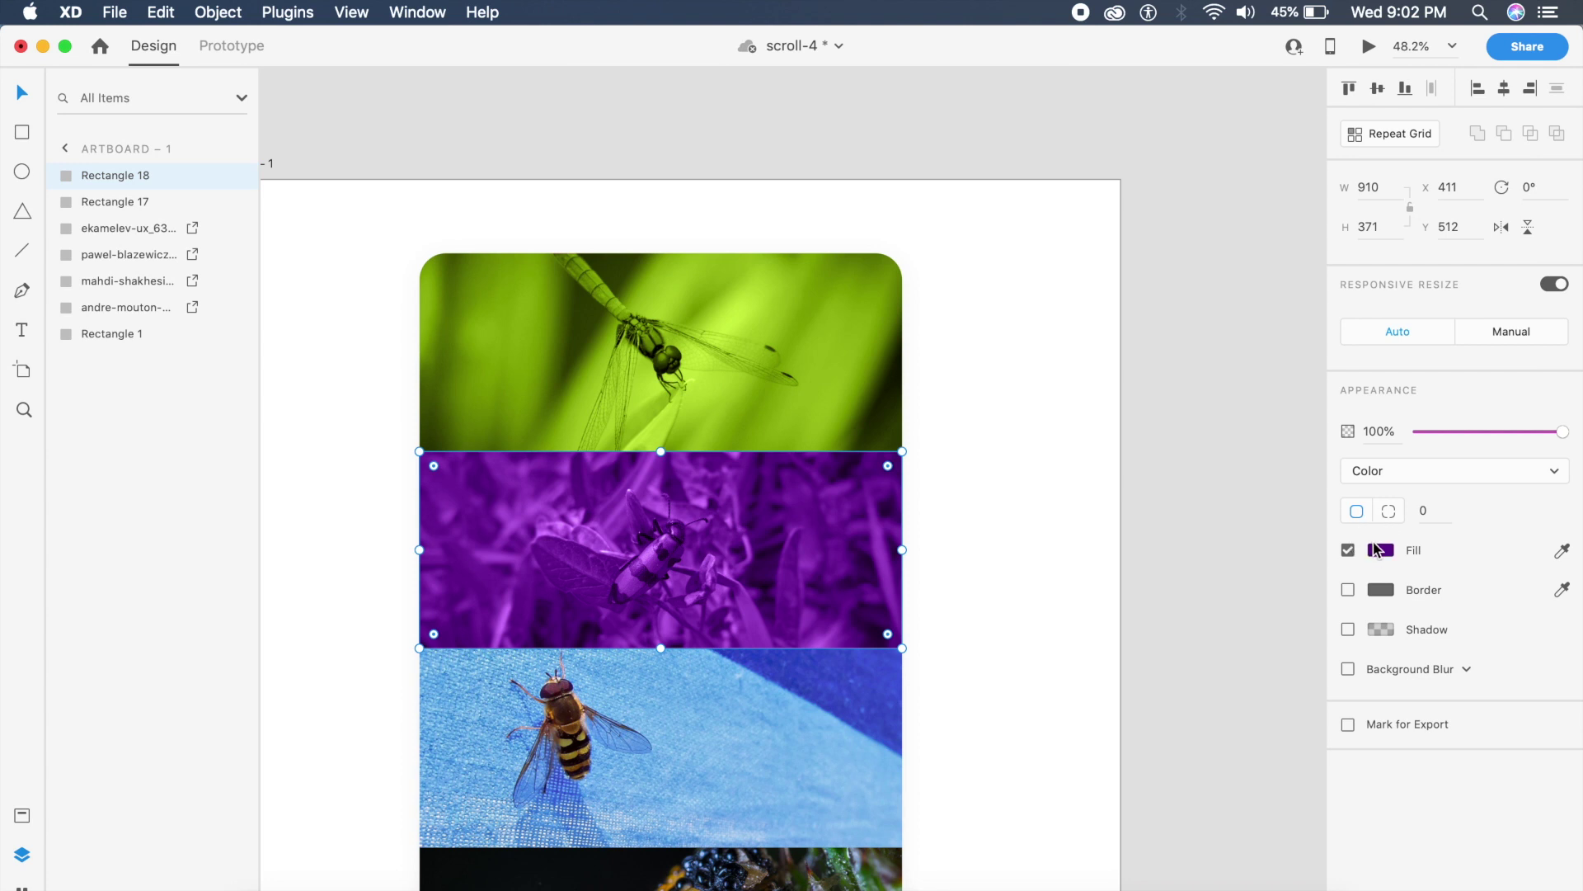
Step: Darken the purple fill and duplicate the purple overlay
{"action": "left_click", "coordinate": [1376, 550]}
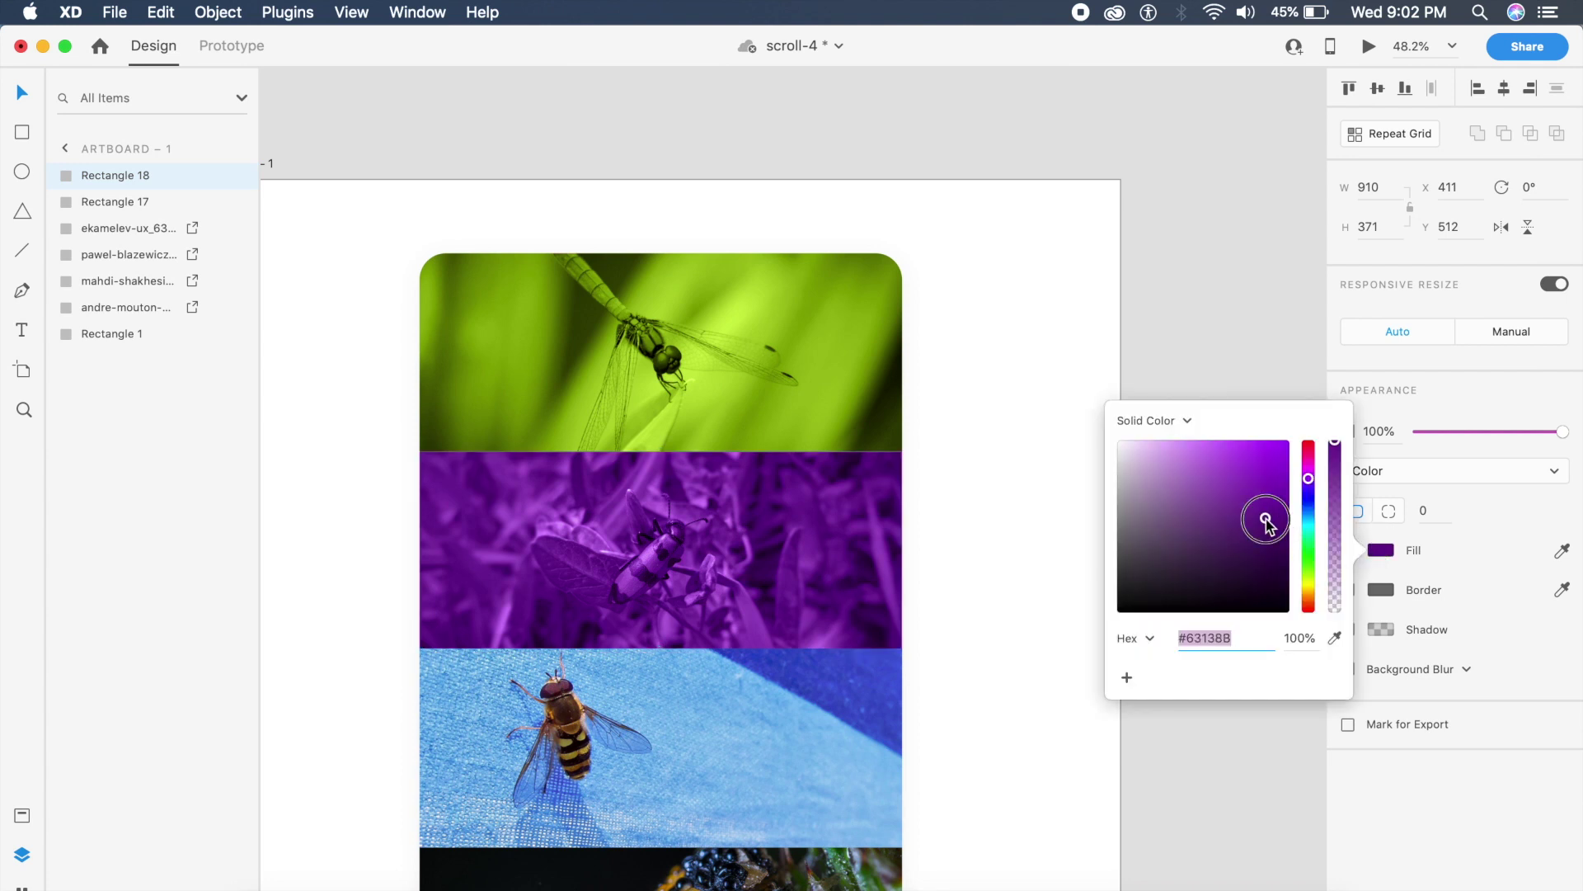
{"action": "mouse_move", "coordinate": [1266, 519]}
{"action": "left_mouse_down"}
{"action": "mouse_move", "coordinate": [1246, 503]}
{"action": "mouse_move", "coordinate": [1280, 521]}
{"action": "mouse_move", "coordinate": [1262, 536]}
{"action": "left_mouse_up"}
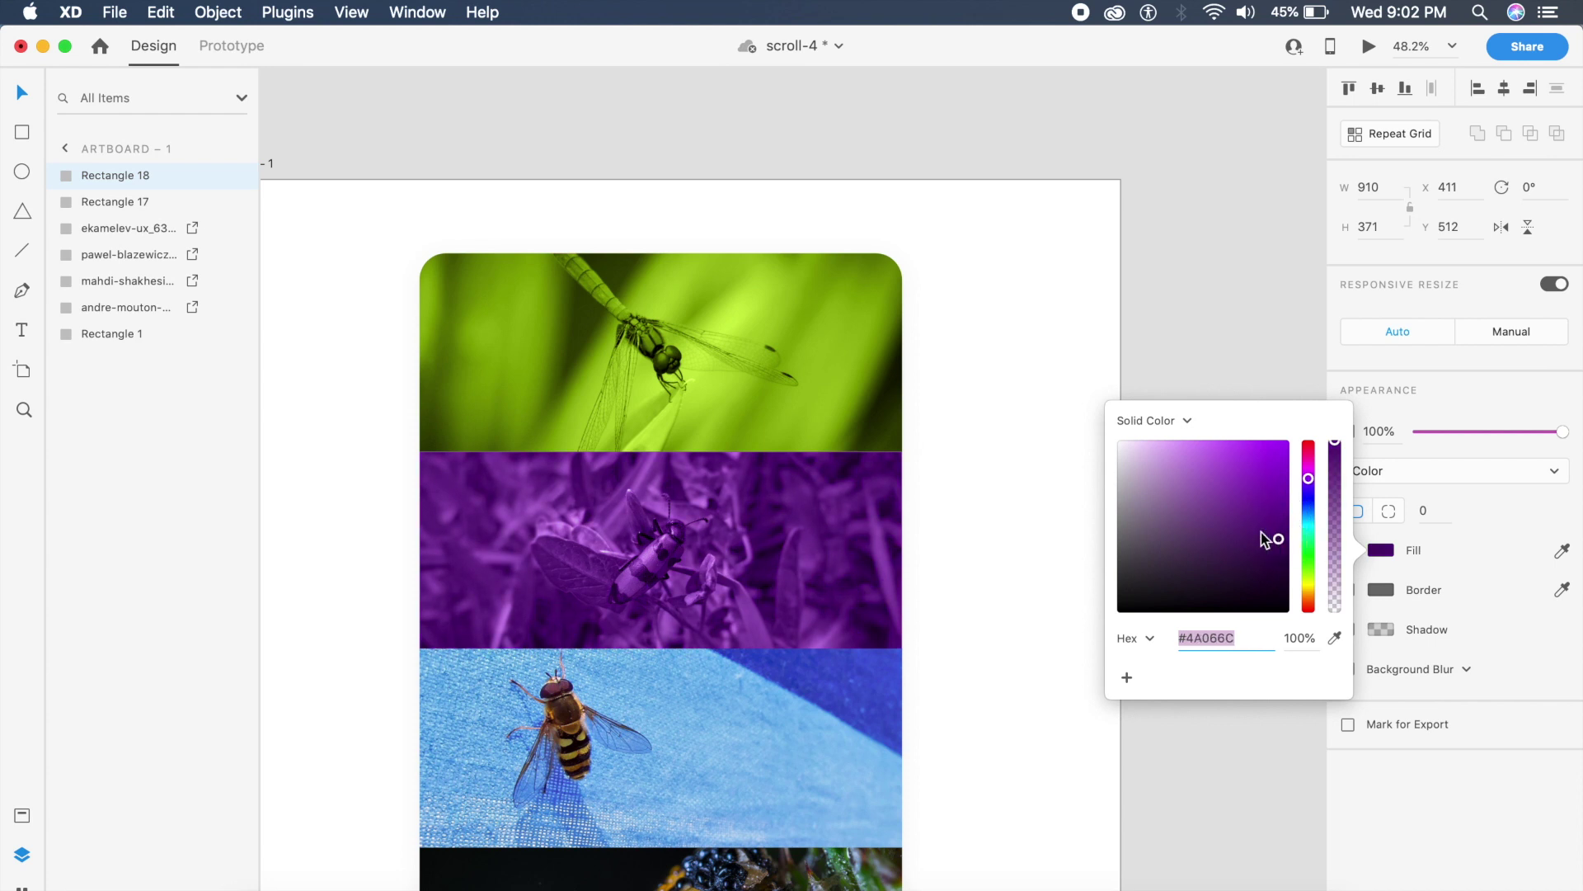
{"action": "left_click", "coordinate": [998, 536]}
{"action": "scroll", "coordinate": [998, 536], "scroll_direction": "down", "scroll_amount": 3}
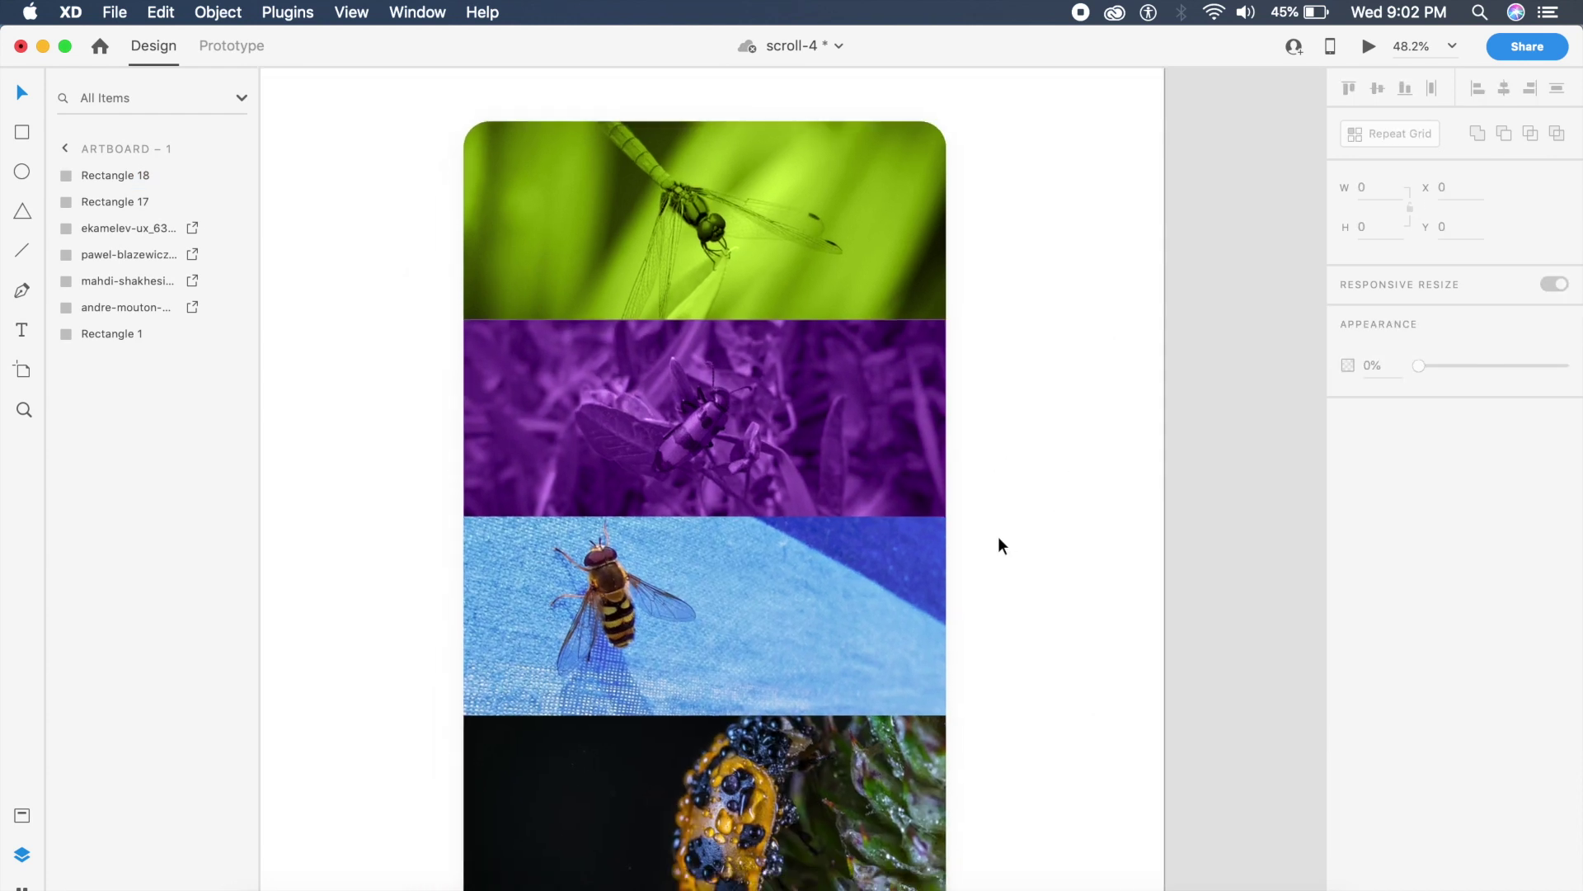
{"action": "left_click", "coordinate": [904, 448]}
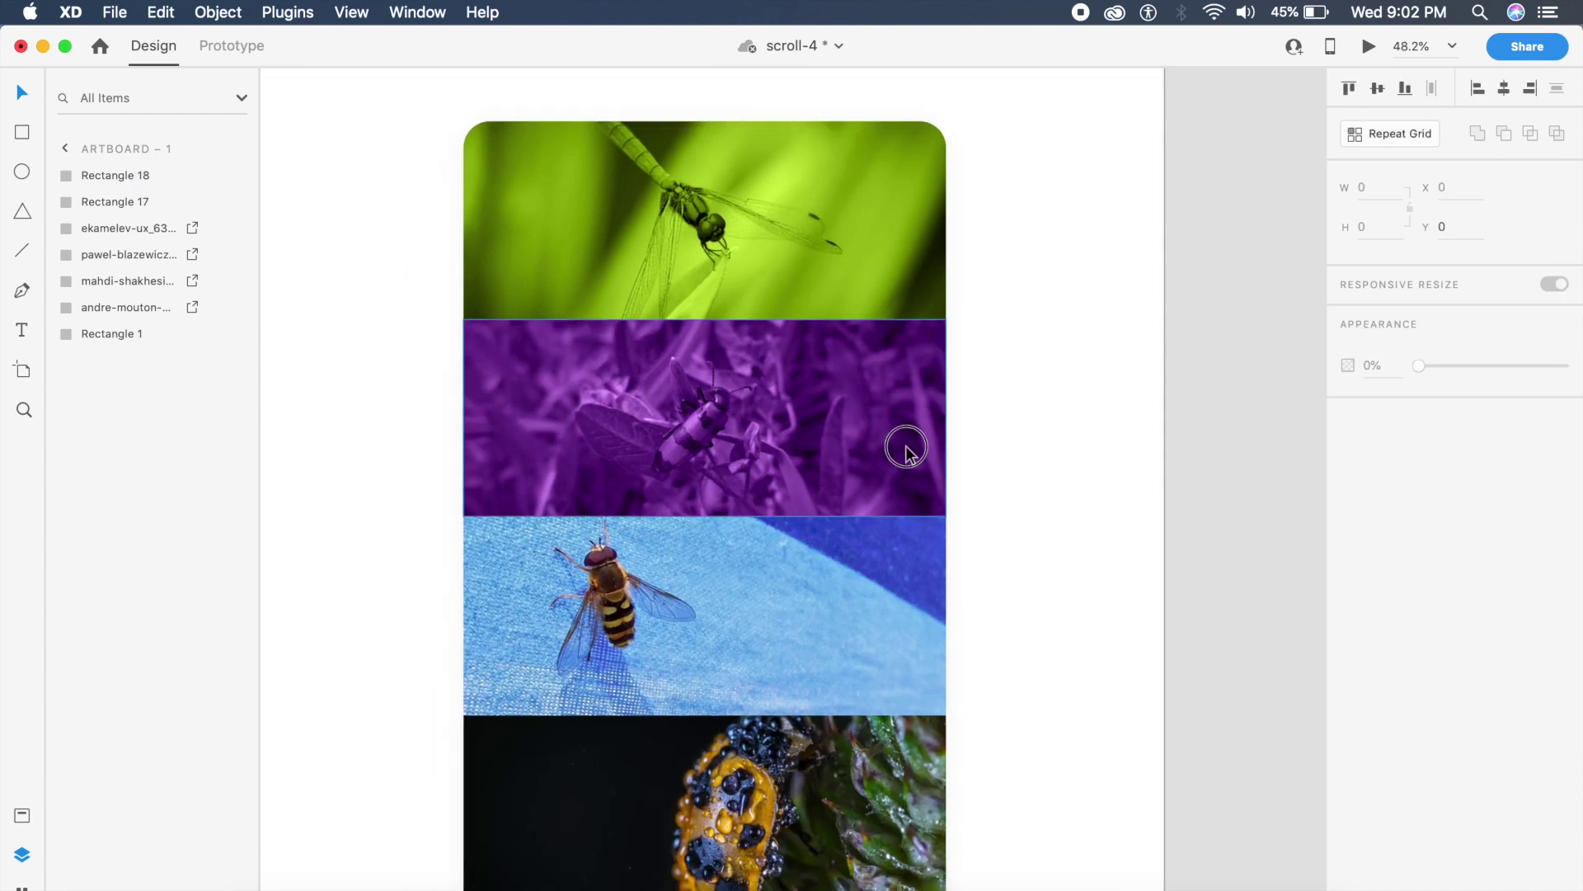
{"action": "key", "text": "super+d"}
Step: Tint the bee row with a copy of the overlay filled with blue sampled from the bee photo
{"action": "left_click_drag", "start_coordinate": [905, 449], "coordinate": [913, 641]}
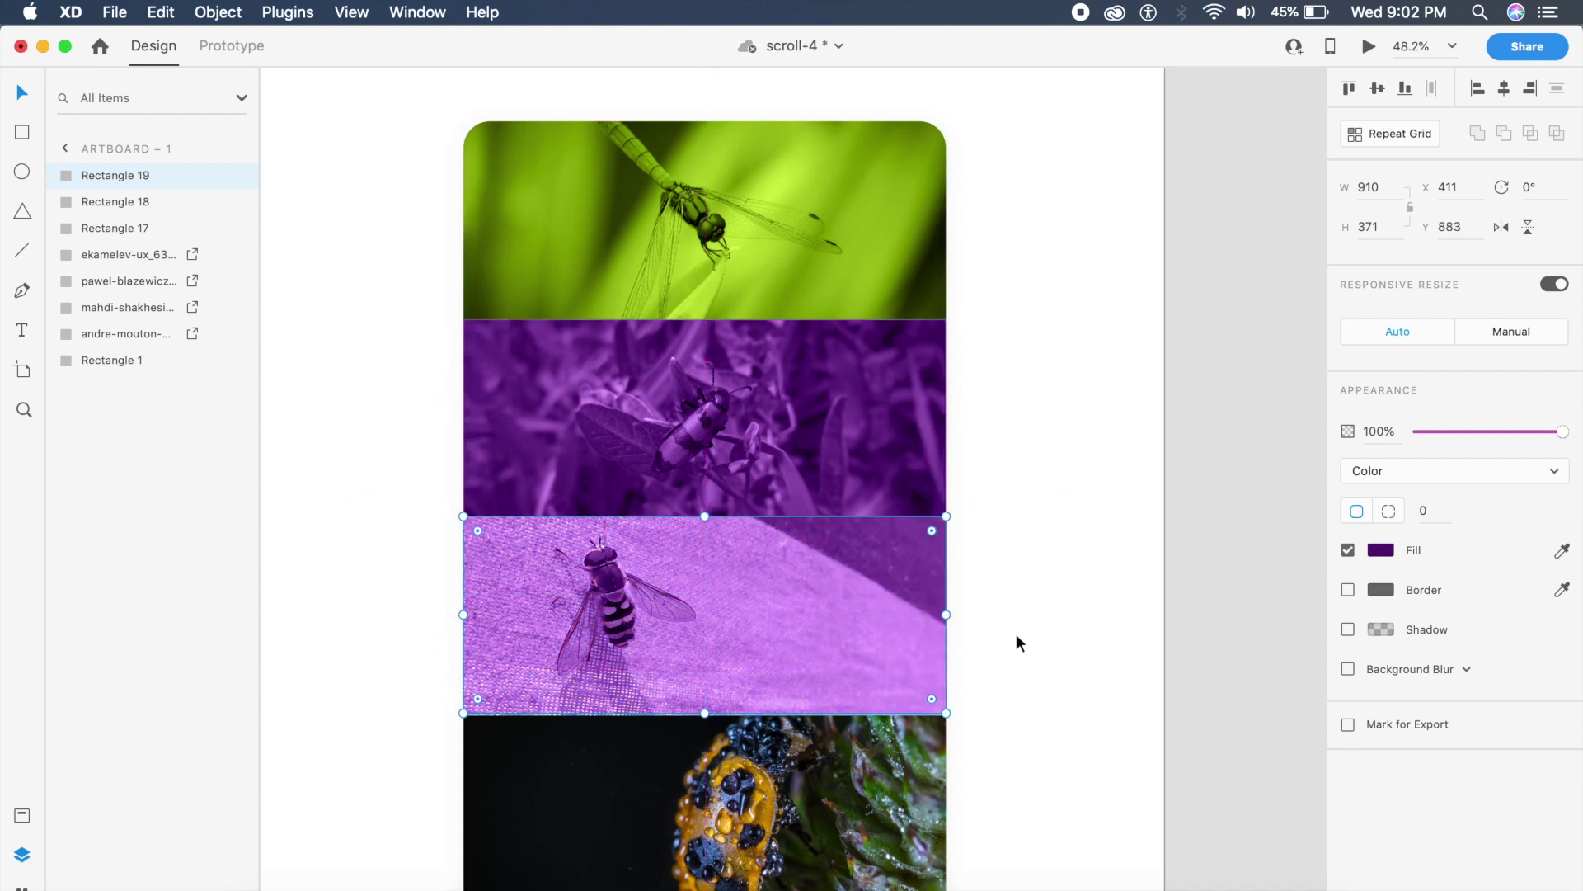
{"action": "left_click", "coordinate": [1016, 633]}
{"action": "left_click", "coordinate": [889, 625]}
{"action": "left_click_drag", "start_coordinate": [853, 616], "coordinate": [1000, 604]}
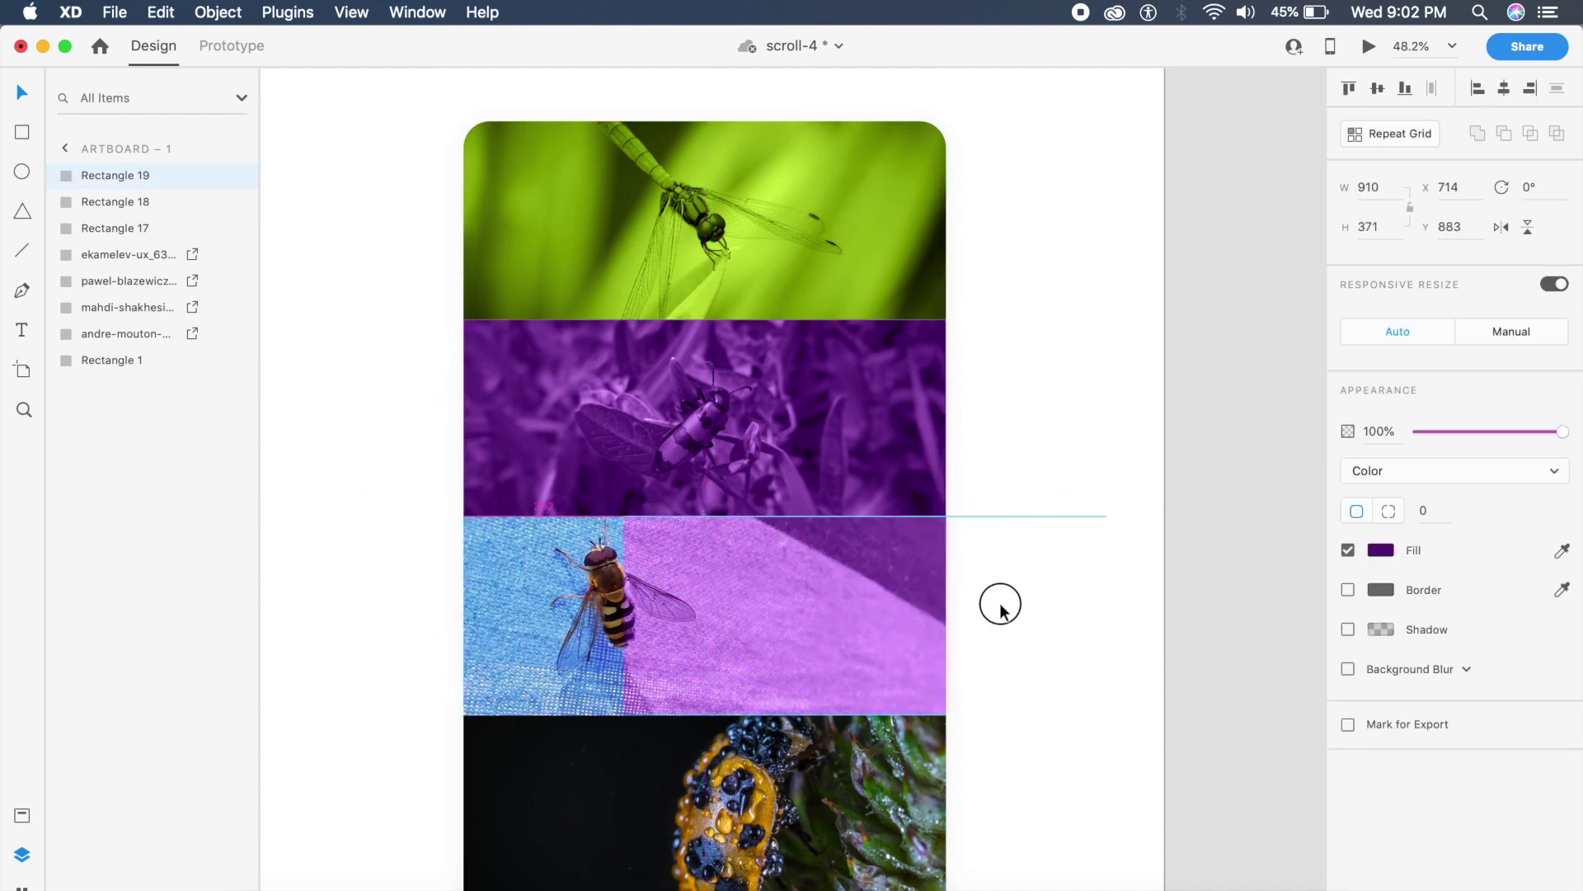
{"action": "left_click", "coordinate": [1563, 550]}
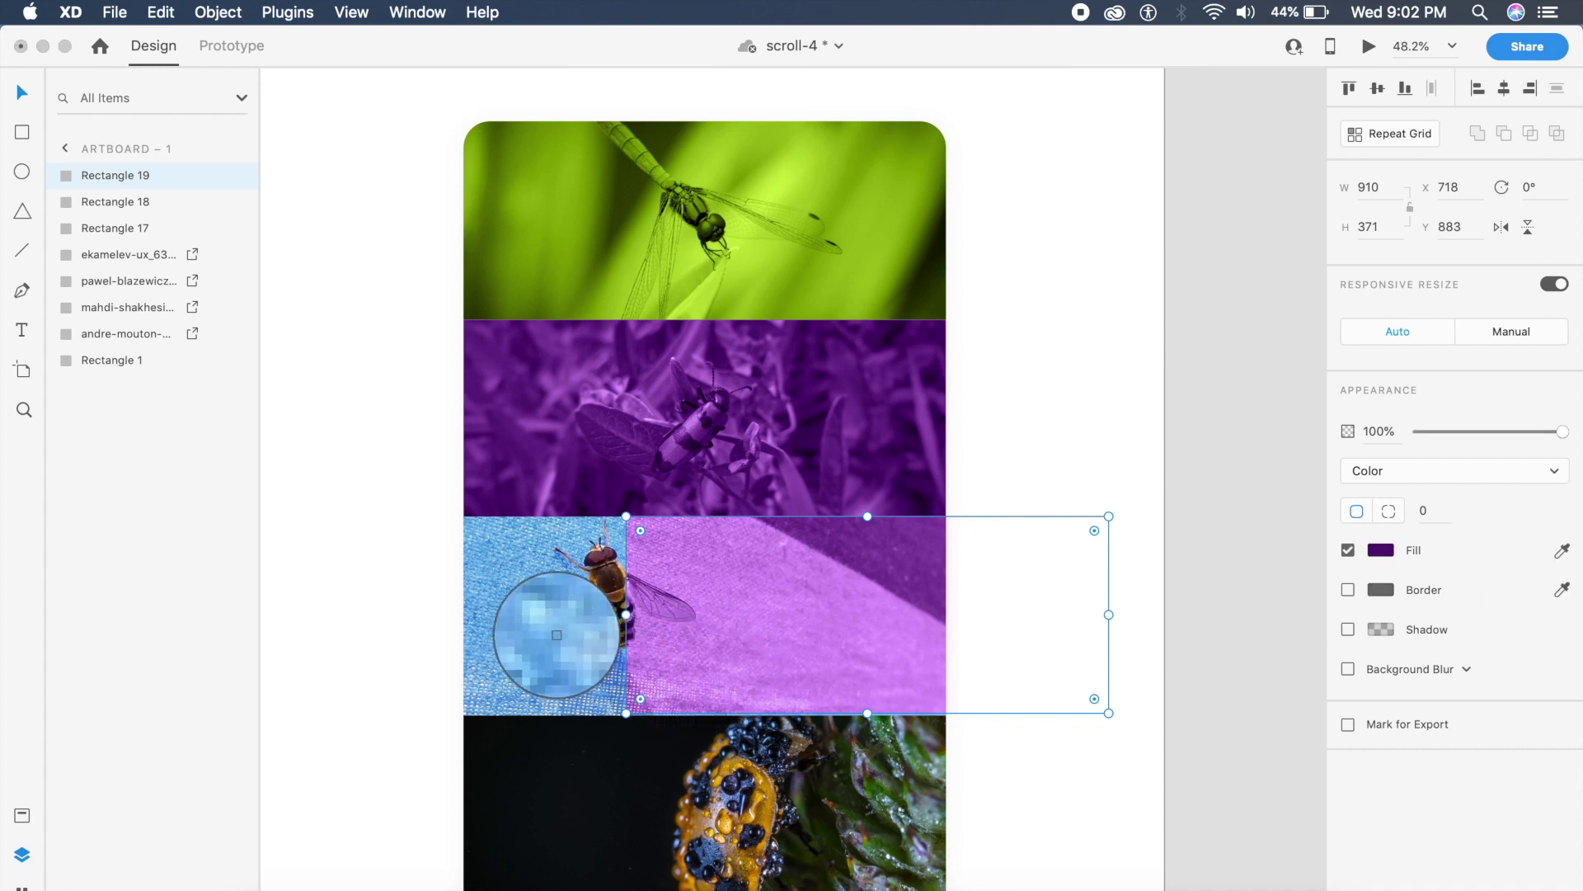
{"action": "left_click", "coordinate": [556, 635]}
{"action": "left_click_drag", "start_coordinate": [874, 639], "coordinate": [719, 828]}
Step: Give the bottom overlay a near-black #22323B fill, making the dew-covered bug nearly monochrome
{"action": "left_click", "coordinate": [1388, 551]}
{"action": "left_click_drag", "start_coordinate": [1244, 555], "coordinate": [1146, 598]}
{"action": "left_click", "coordinate": [1020, 720]}
Step: Save the document
{"action": "scroll", "coordinate": [1030, 727], "scroll_direction": "down", "scroll_amount": 5}
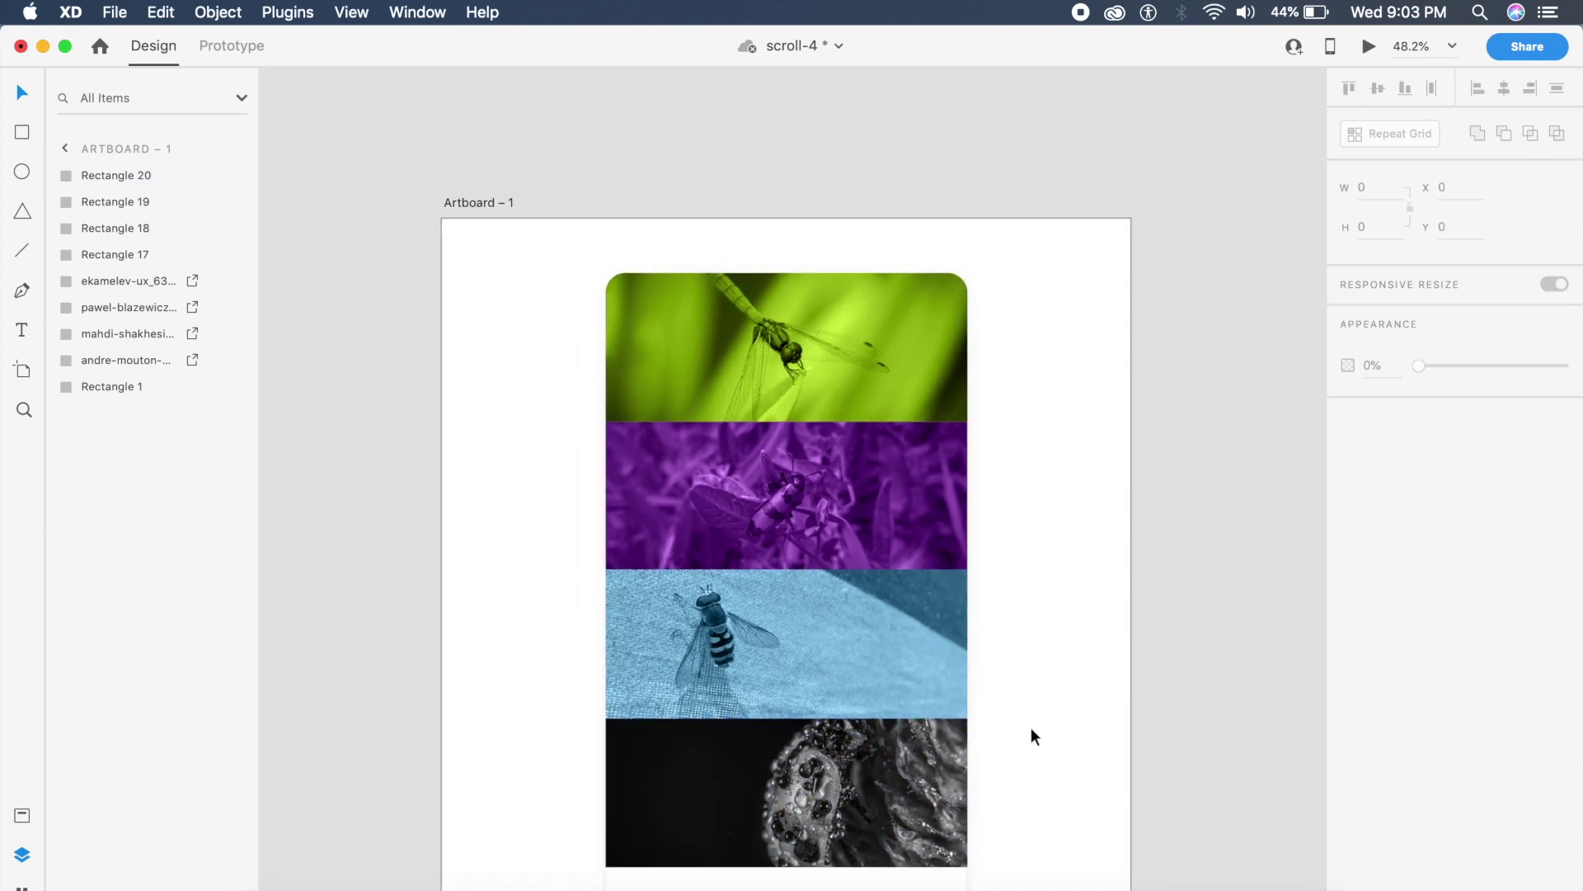
{"action": "scroll", "coordinate": [1031, 728], "scroll_direction": "up", "scroll_amount": 2}
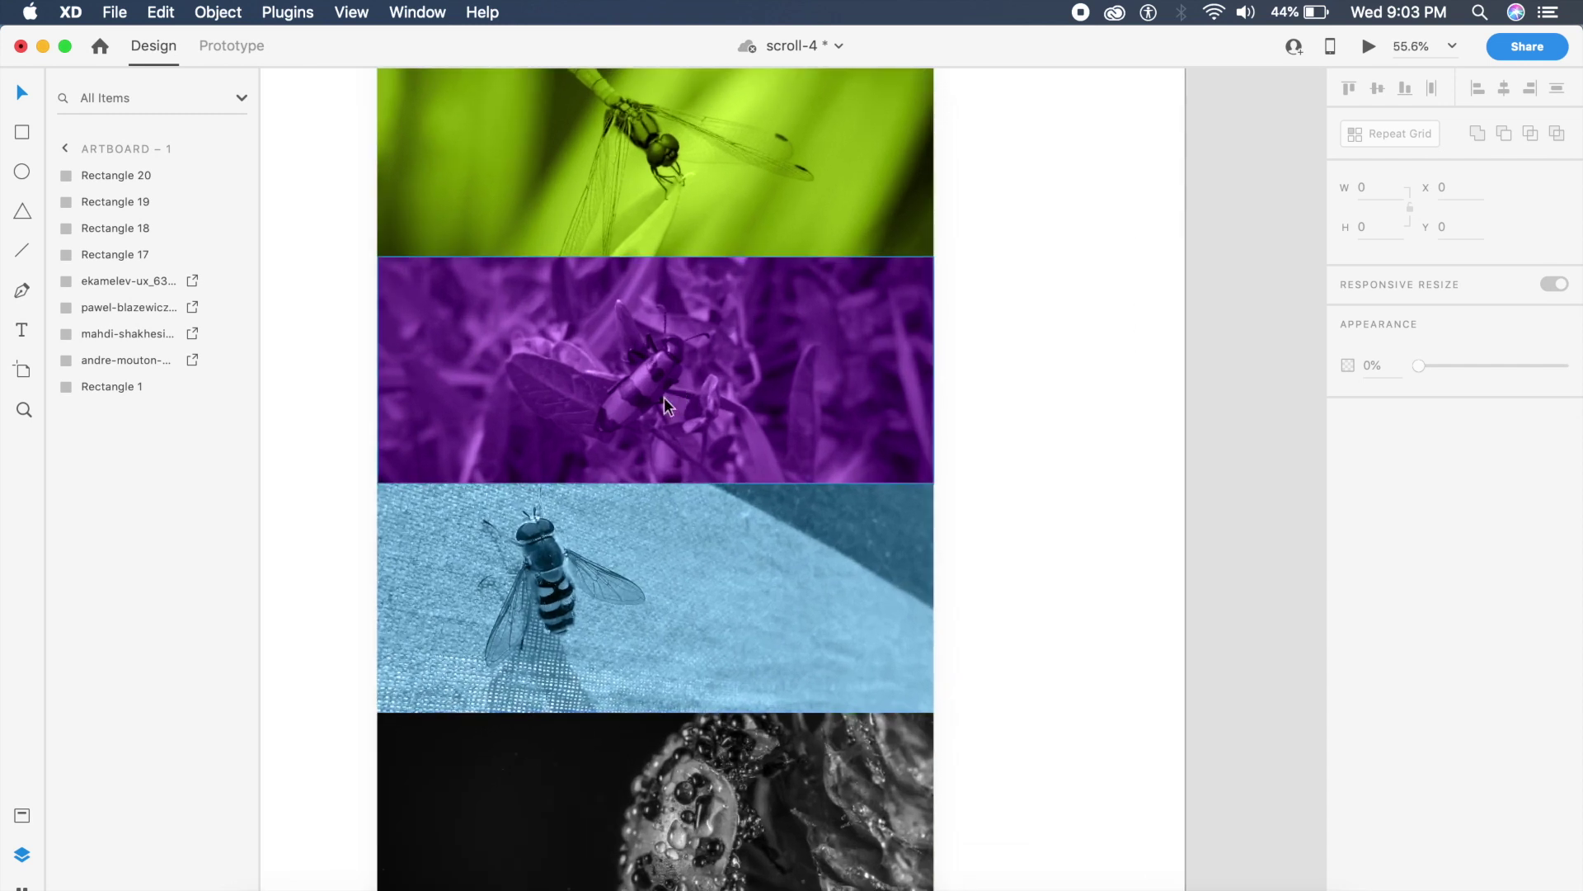
{"action": "key", "text": "super+s"}
Step: Duplicate Artboard – 1 as Artboard – 2 and select its green overlay
{"action": "scroll", "coordinate": [664, 398], "scroll_direction": "down", "scroll_amount": 2}
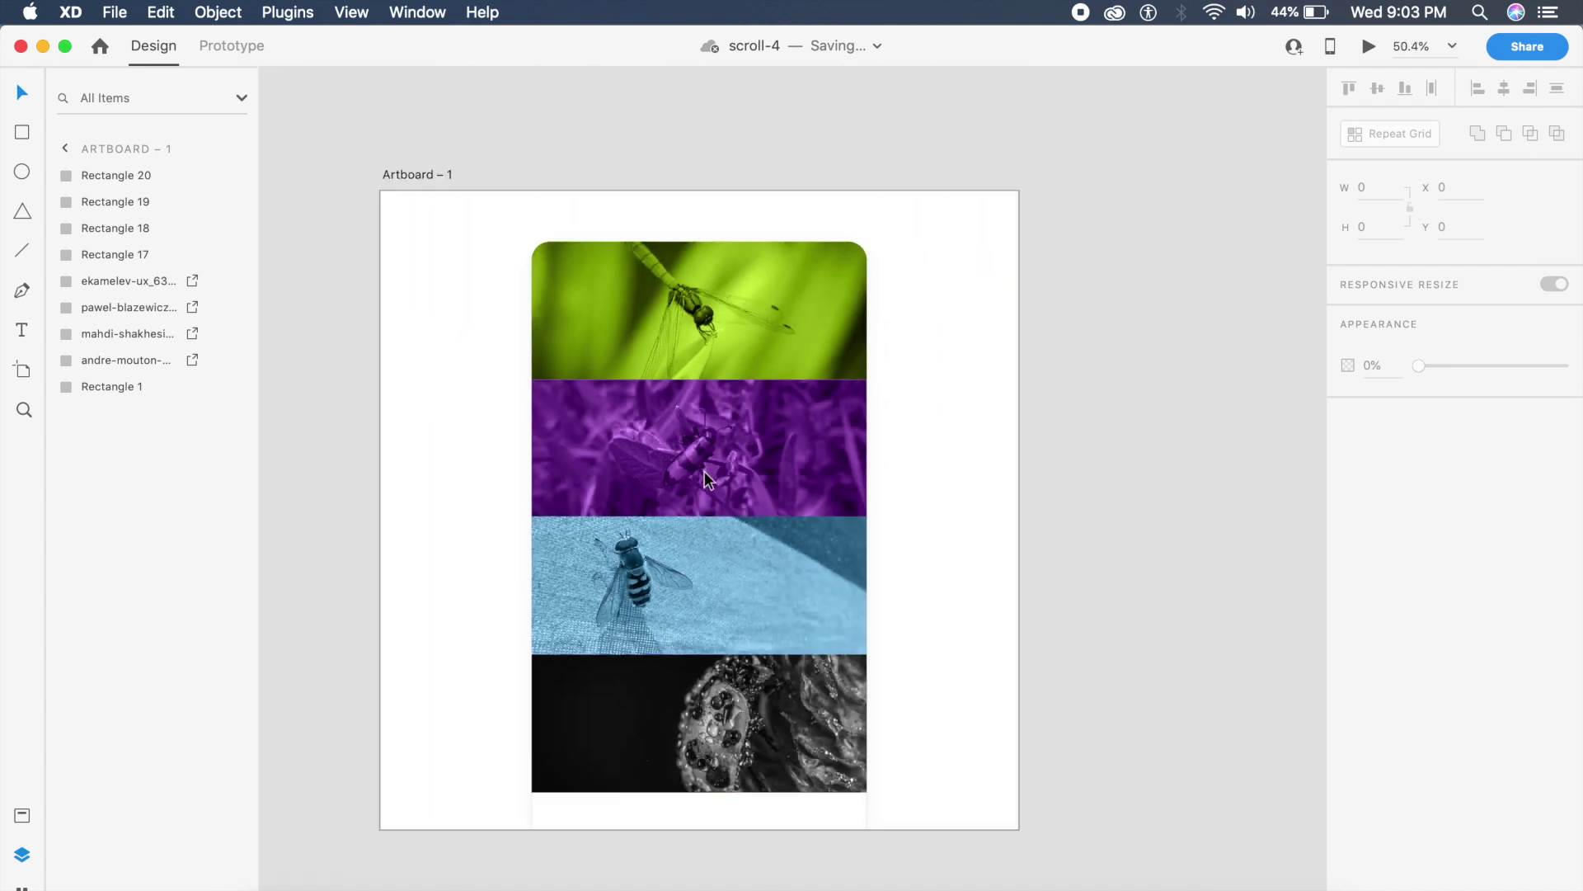
{"action": "scroll", "coordinate": [705, 472], "scroll_direction": "down", "scroll_amount": 5}
{"action": "left_click", "coordinate": [528, 254]}
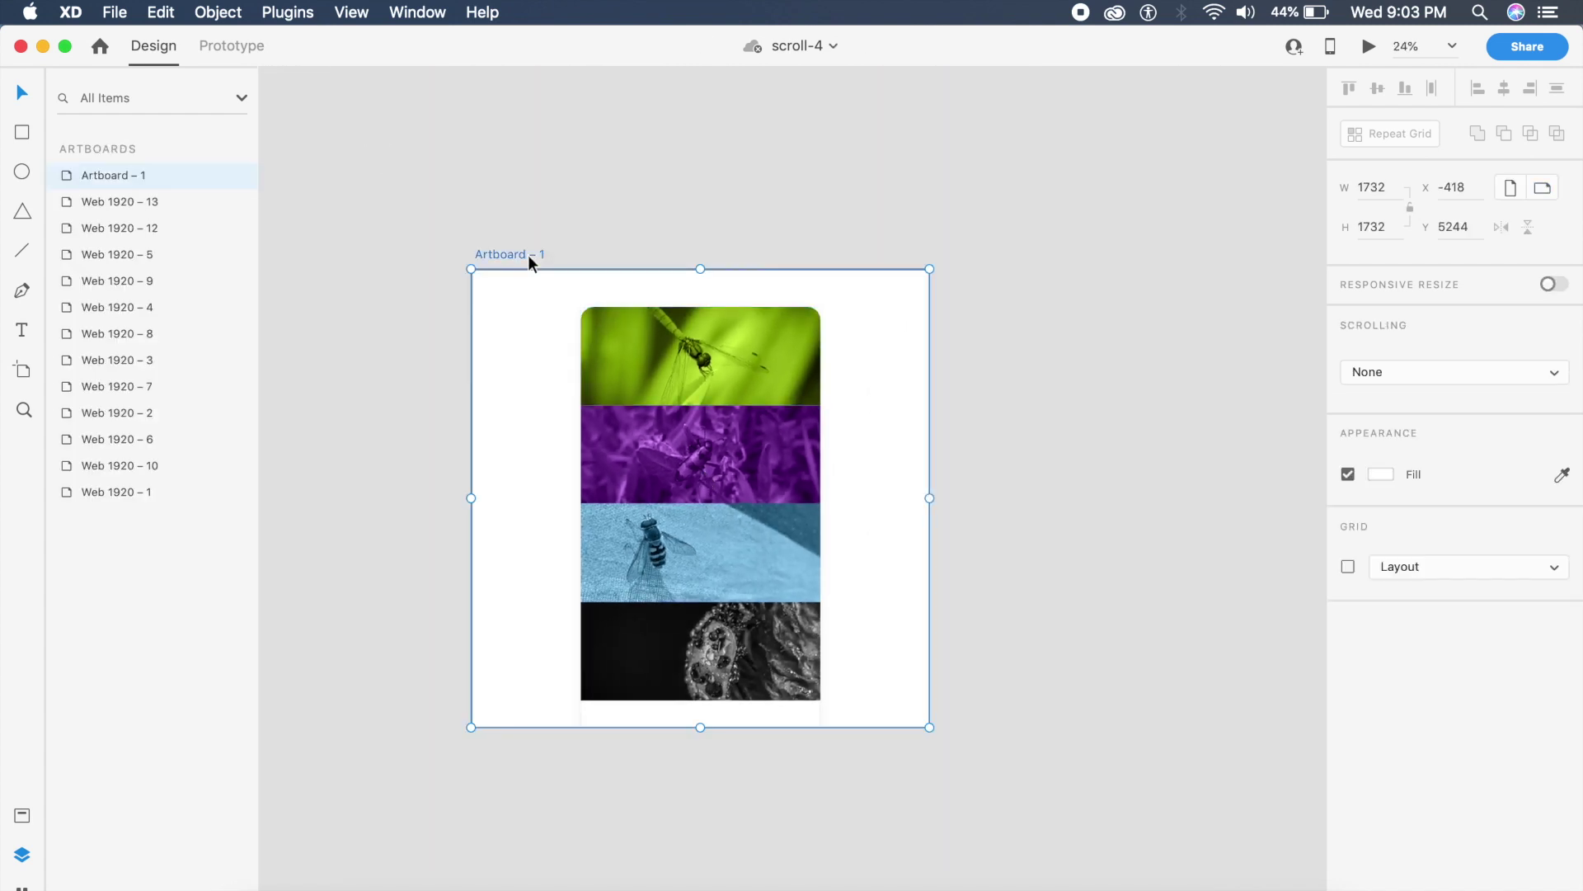
{"action": "key", "text": "super+d"}
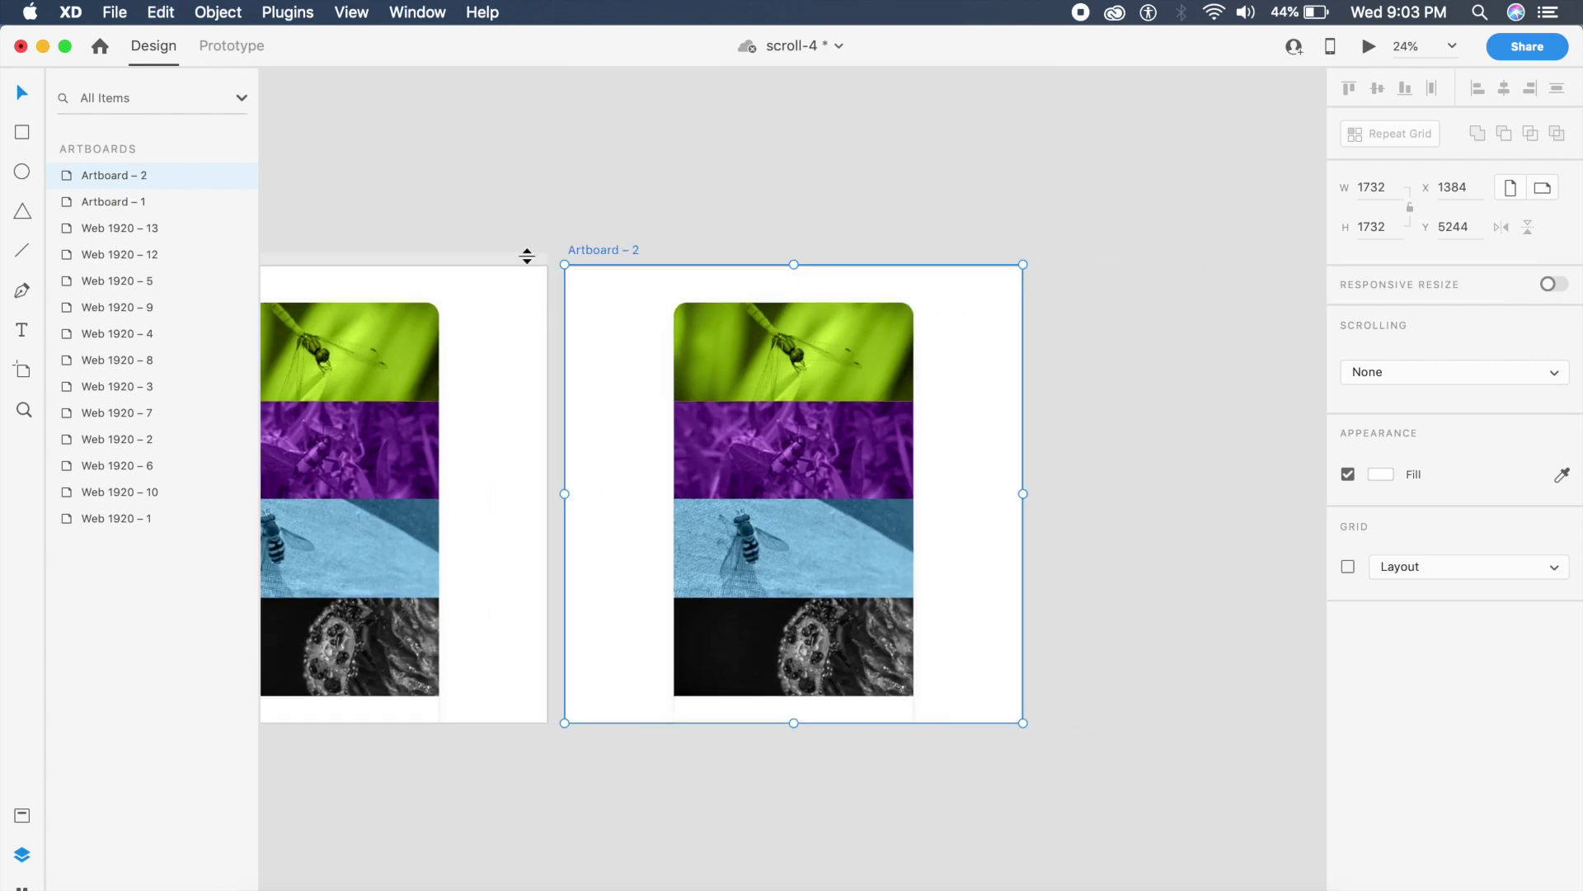
{"action": "scroll", "coordinate": [779, 478], "scroll_direction": "up", "scroll_amount": 1}
{"action": "scroll", "coordinate": [779, 479], "scroll_direction": "up", "scroll_amount": 3}
{"action": "left_click", "coordinate": [834, 329]}
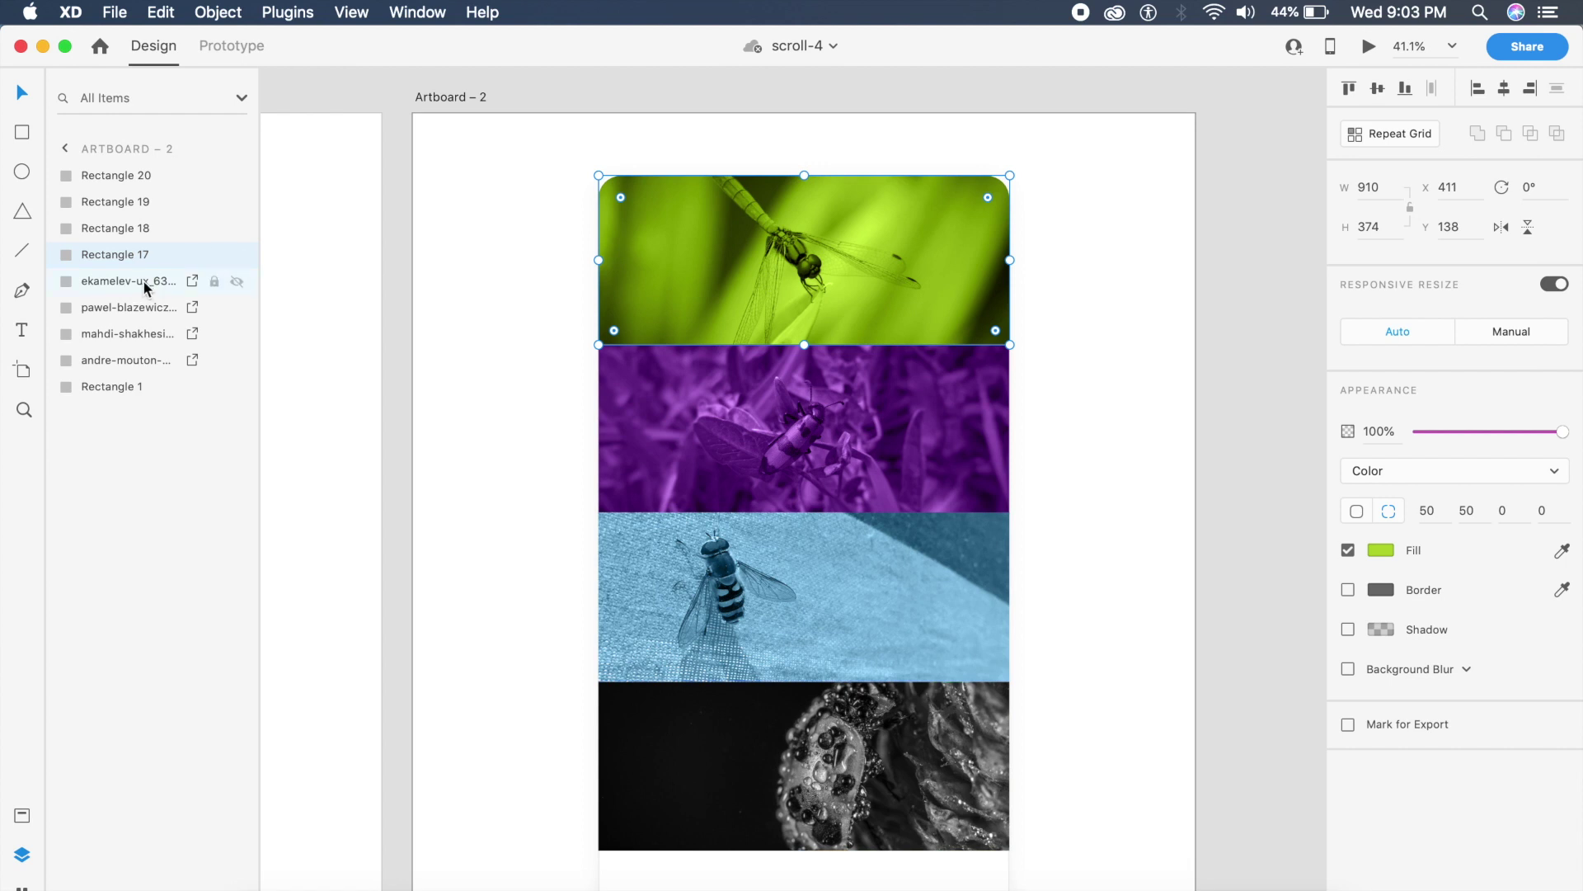
Step: On Artboard – 2, make the top green image row taller and shift the three lower rows down
{"action": "left_click", "coordinate": [765, 381]}
{"action": "left_click", "coordinate": [831, 296]}
{"action": "left_click", "coordinate": [116, 366], "text": "super"}
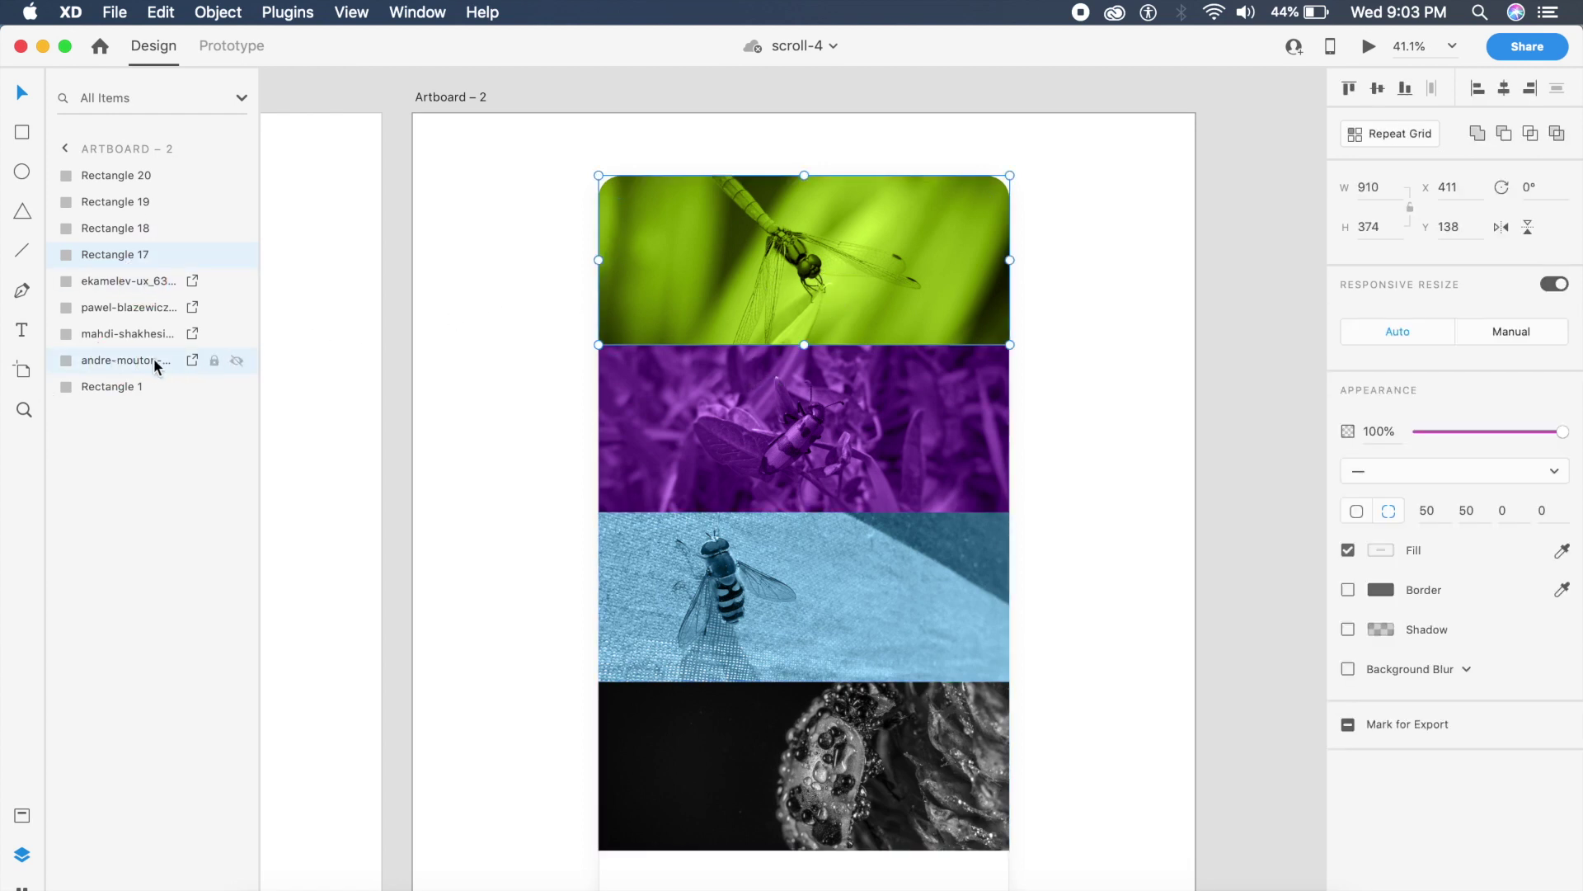
{"action": "left_click_drag", "start_coordinate": [806, 347], "coordinate": [813, 403]}
{"action": "left_click", "coordinate": [839, 420]}
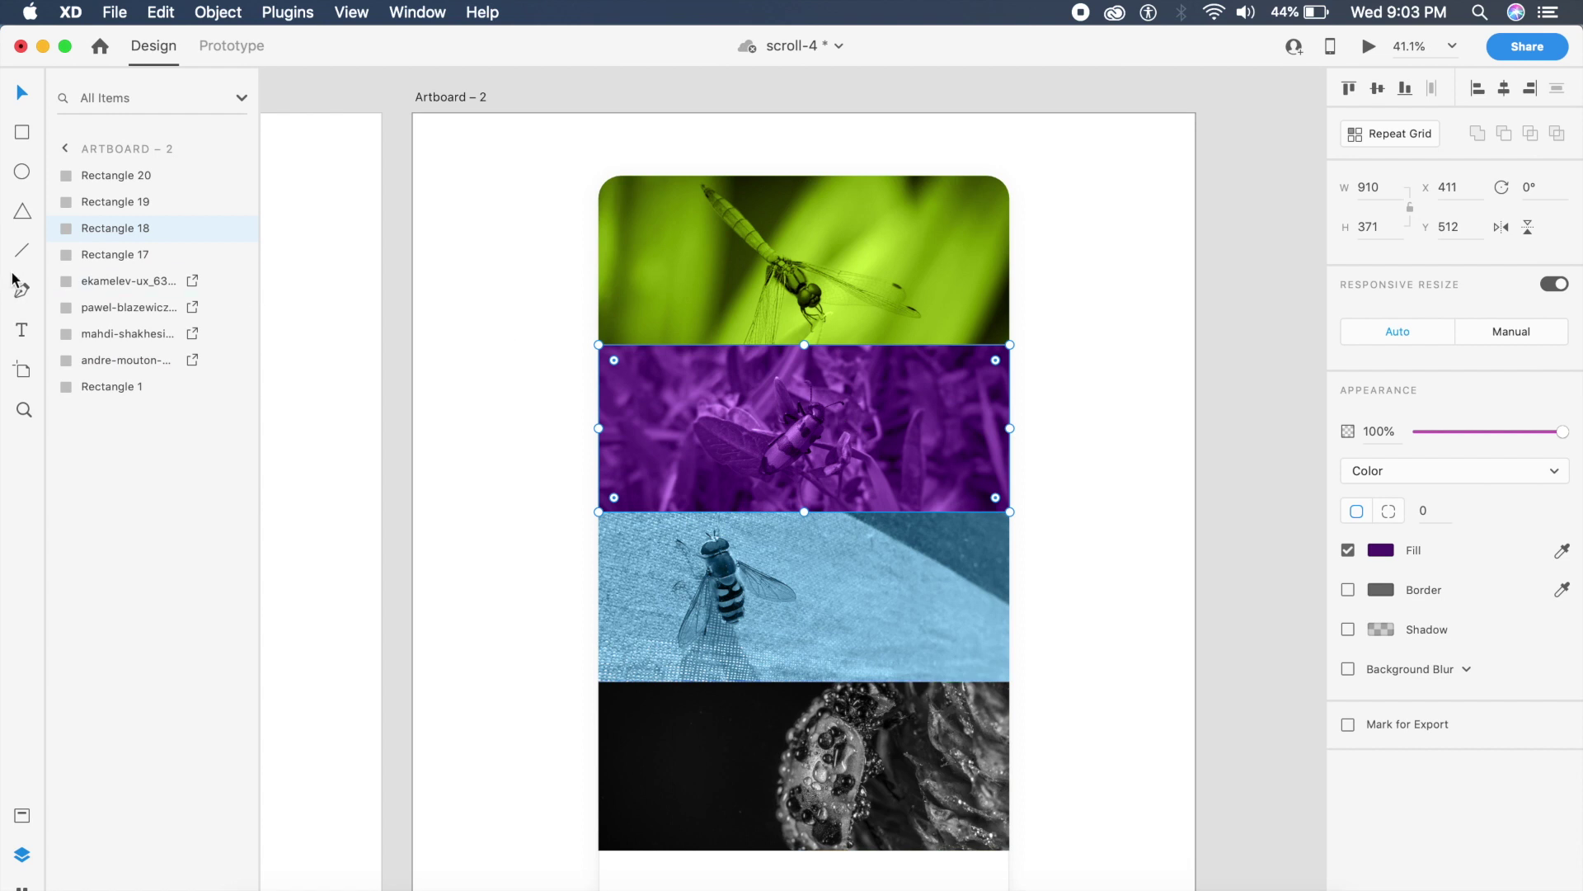
{"action": "left_click", "coordinate": [129, 181], "text": "shift"}
{"action": "key", "text": "shift+Down"}
{"action": "key", "text": "shift+Down"}
{"action": "key", "text": "shift+Down"}
{"action": "key", "text": "shift+Down"}
{"action": "key", "text": "shift+Down"}
{"action": "key", "text": "shift+Down"}
{"action": "key", "text": "shift+Down"}
{"action": "key", "text": "shift+Down"}
{"action": "key", "text": "shift+Down"}
{"action": "key", "text": "shift+Down"}
{"action": "key", "text": "shift+Down"}
{"action": "key", "text": "shift+Down"}
{"action": "key", "text": "shift+Down"}
{"action": "key", "text": "shift+Down"}
{"action": "key", "text": "shift+Down"}
{"action": "key", "text": "shift+Down"}
{"action": "key", "text": "shift+Down"}
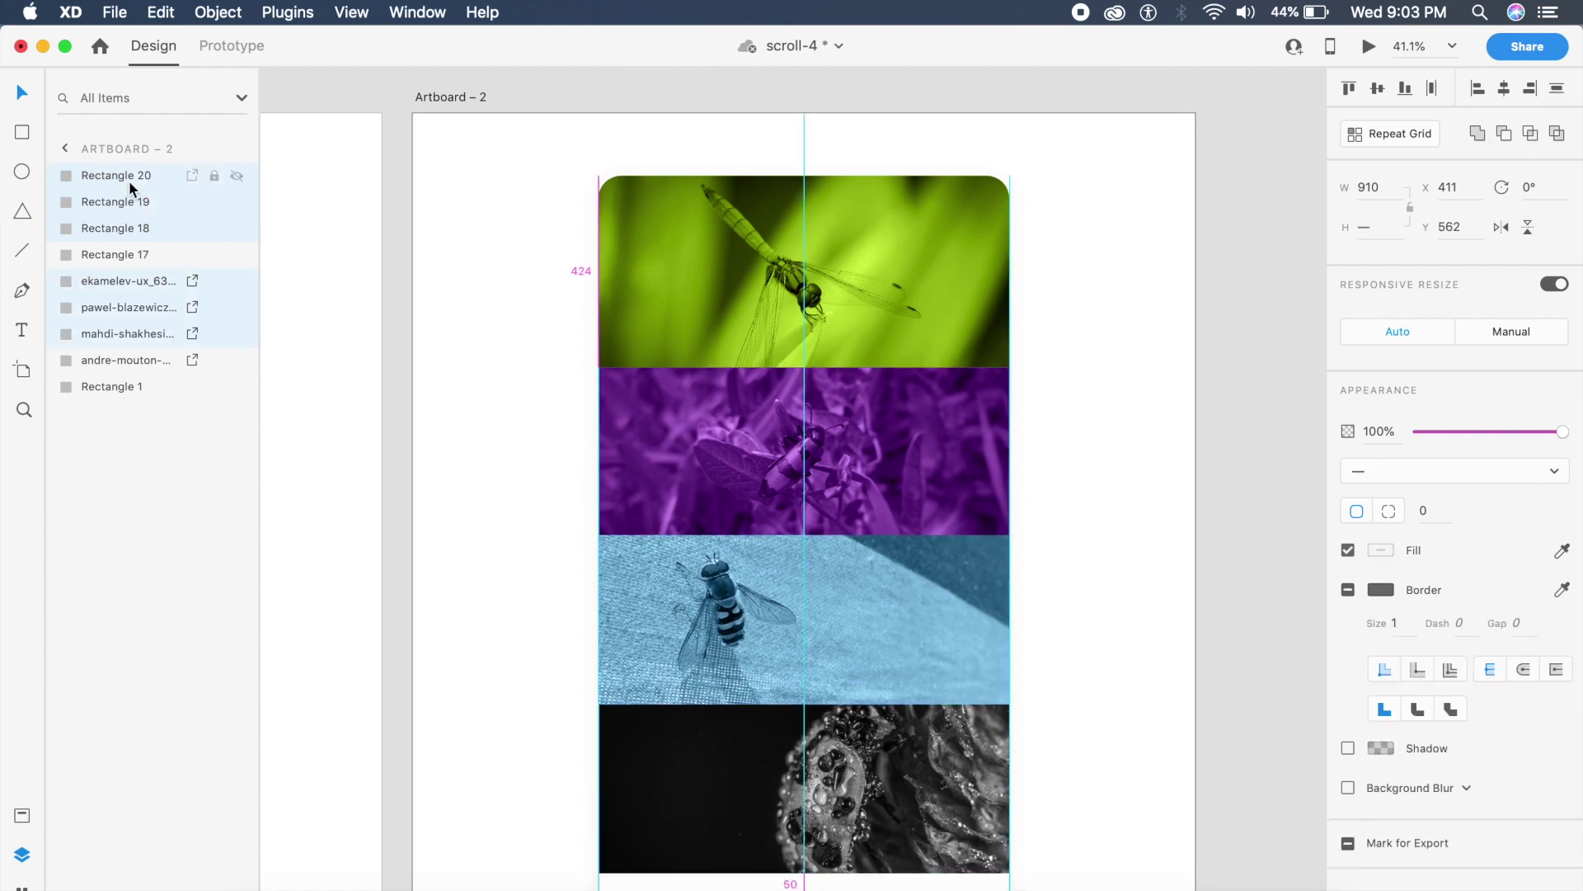
{"action": "key", "text": "shift+Up"}
{"action": "key", "text": "shift+Up"}
{"action": "key", "text": "shift+Up"}
{"action": "key", "text": "shift+Up"}
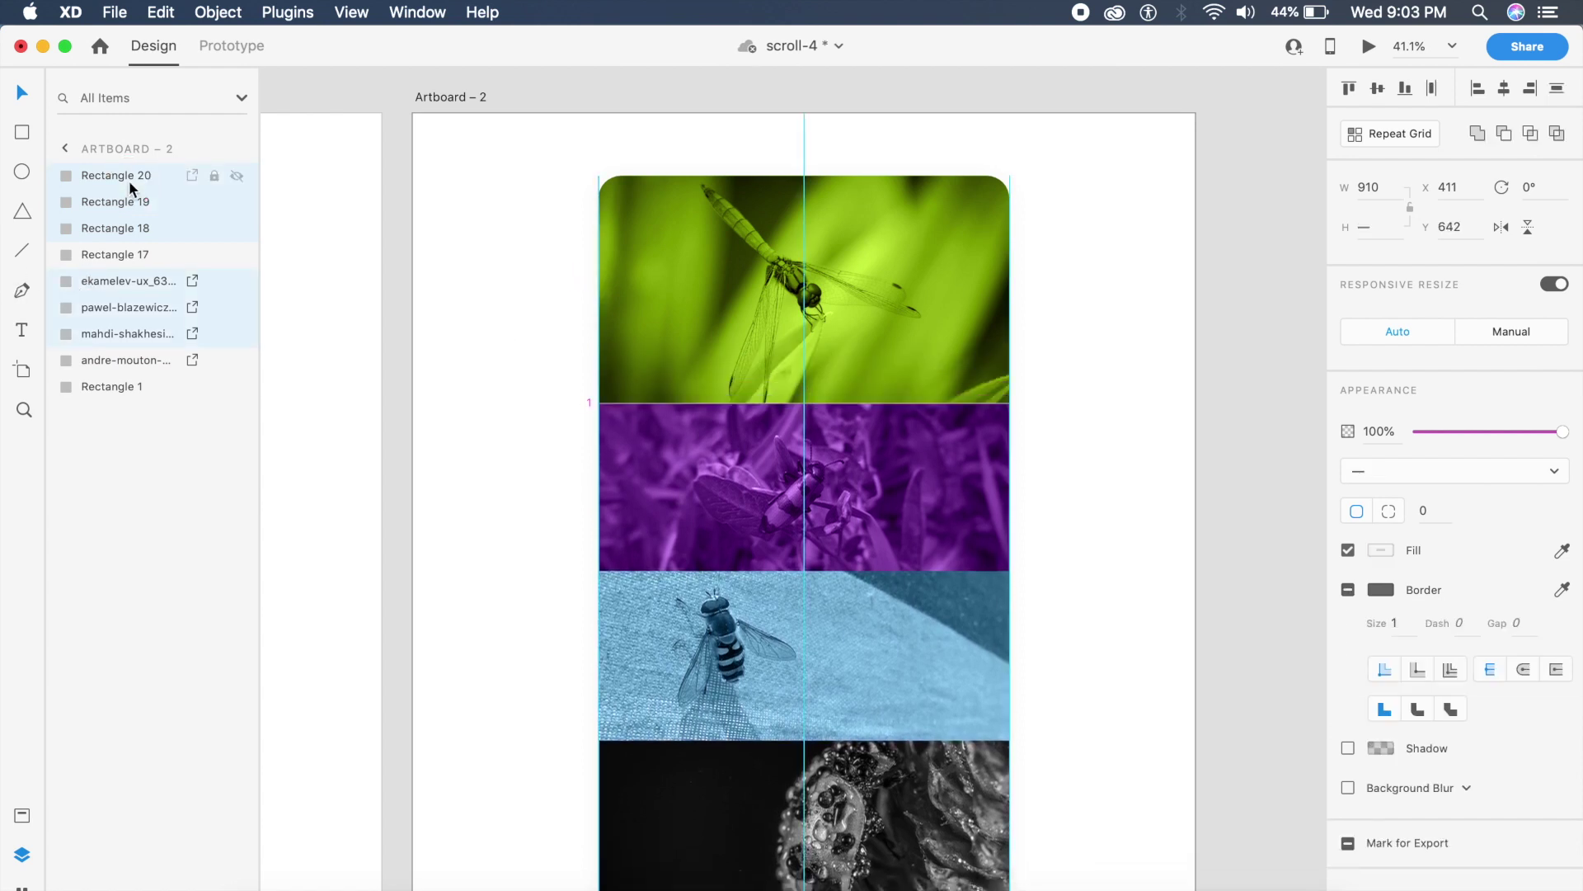
{"action": "key", "text": "Up"}
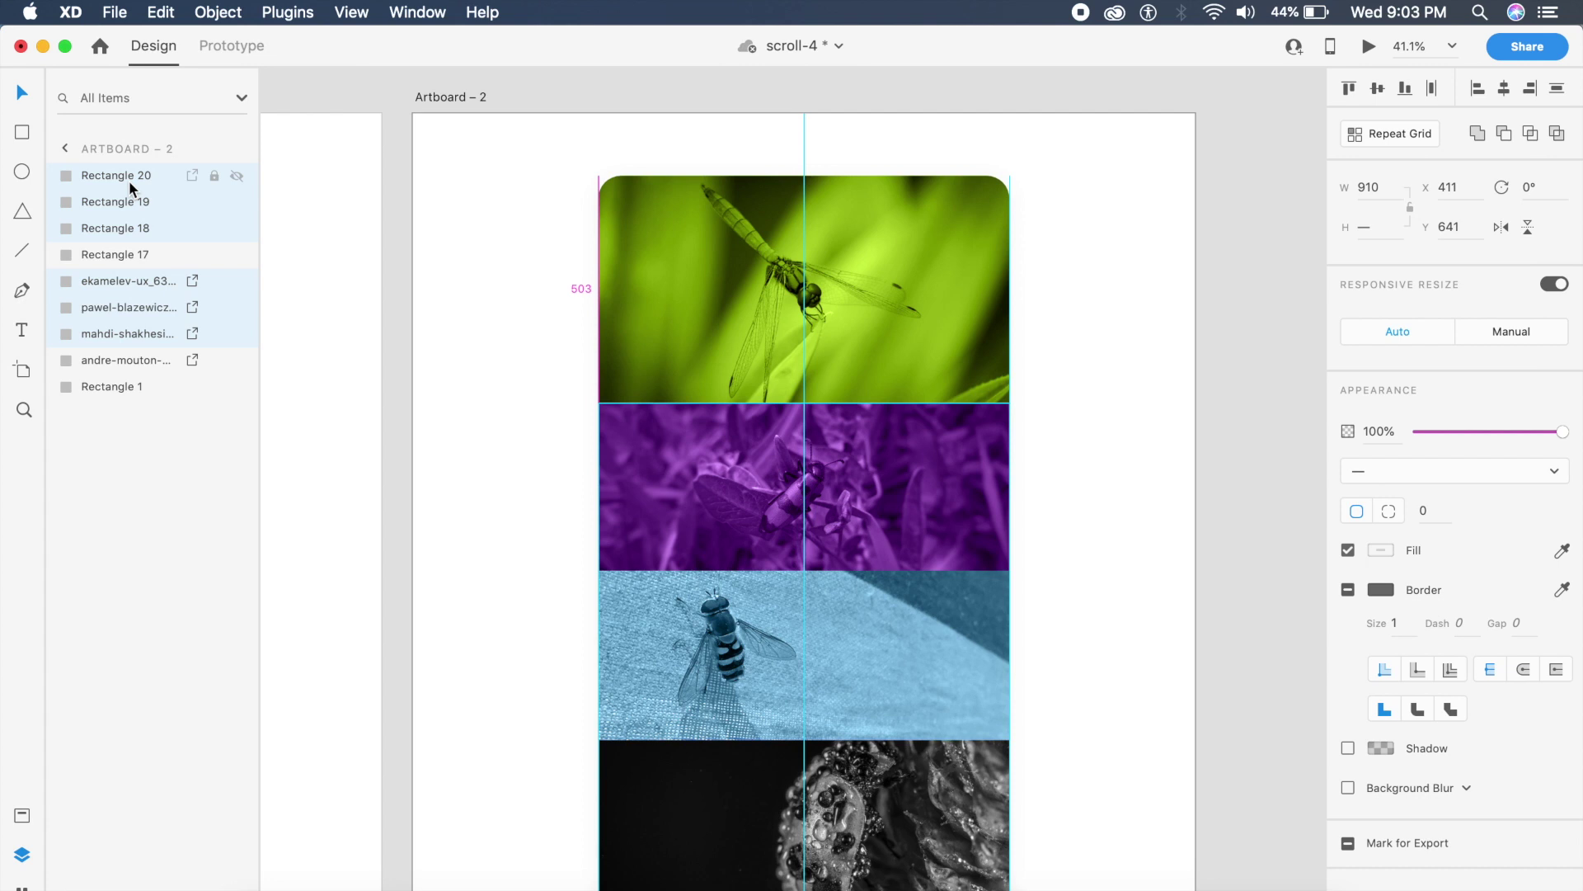
Step: Fade Artboard – 2's green overlay to 0% opacity and zoom out to view both artboards
{"action": "left_click", "coordinate": [565, 280]}
{"action": "left_click", "coordinate": [774, 245]}
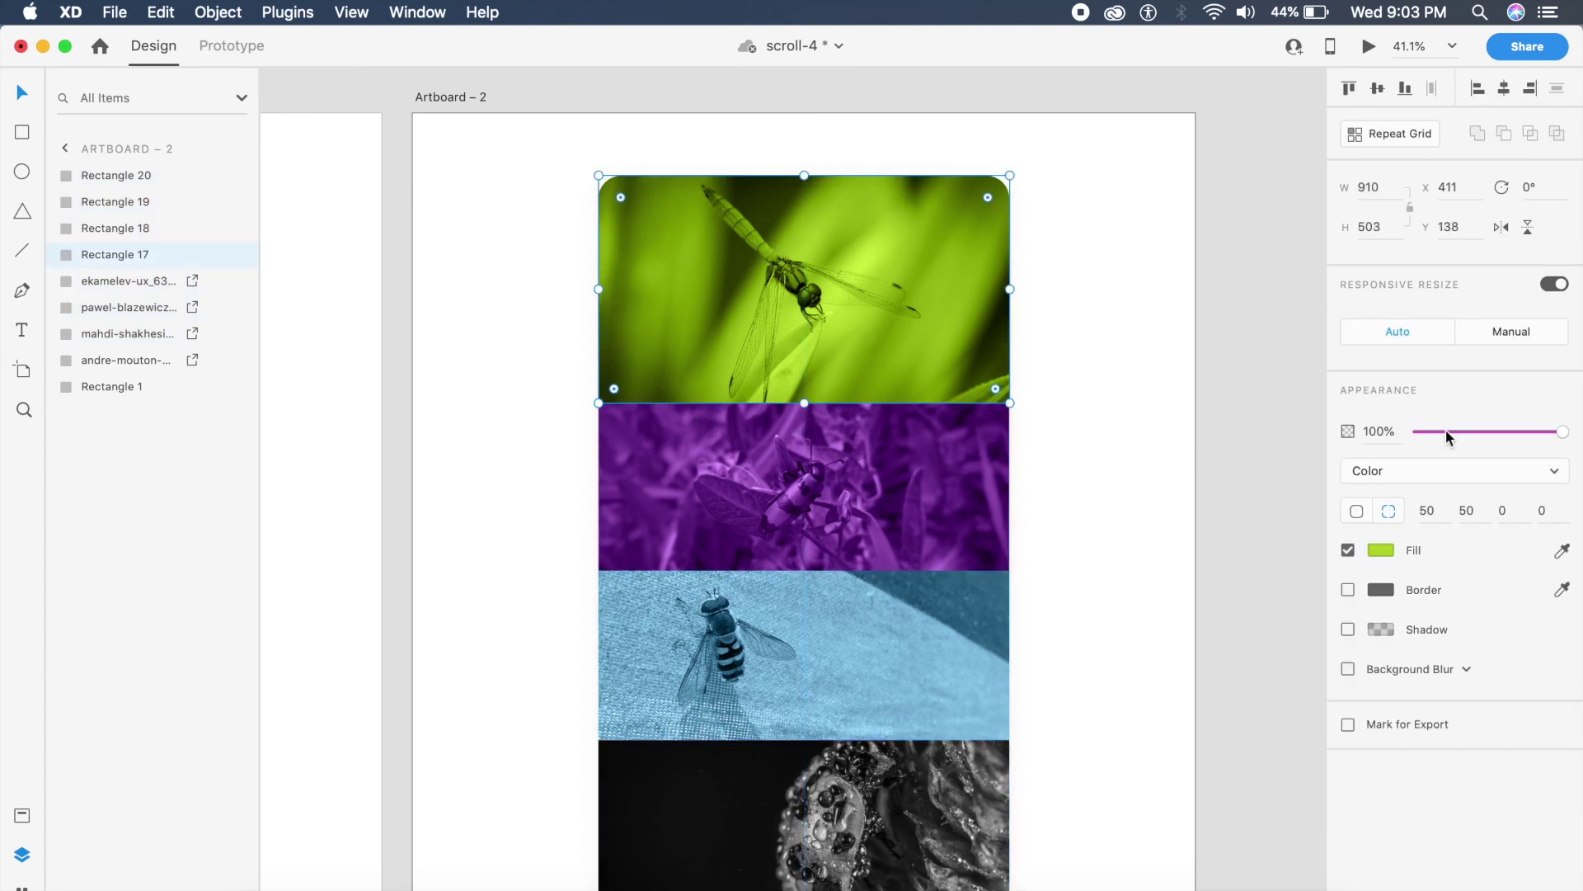
{"action": "left_click_drag", "start_coordinate": [1496, 438], "coordinate": [1325, 427]}
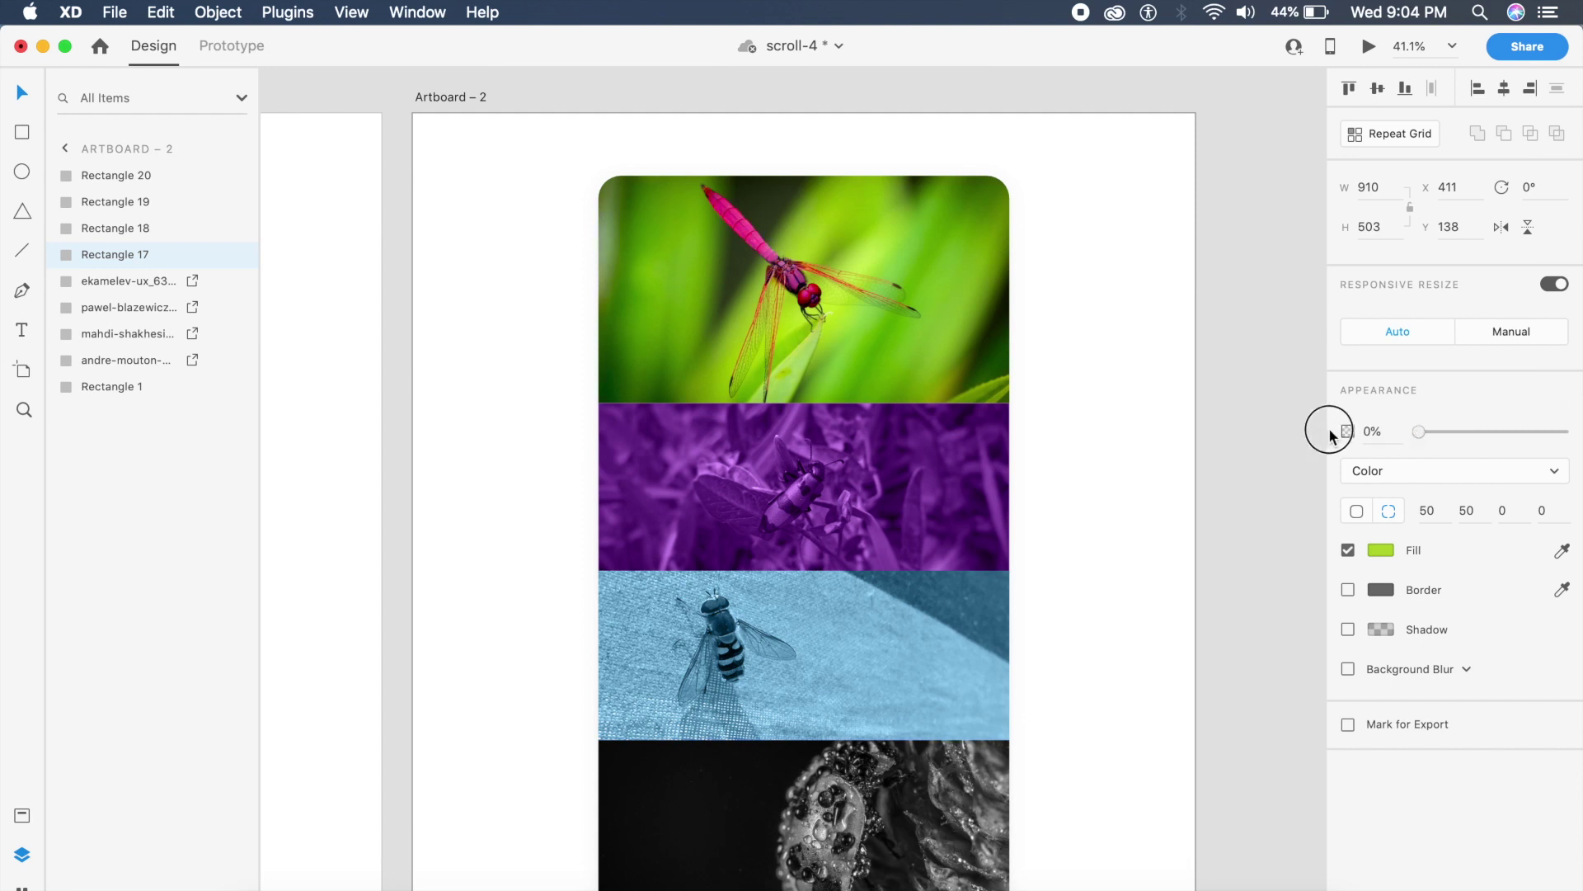
{"action": "left_click", "coordinate": [1193, 466]}
{"action": "key", "text": "super+0"}
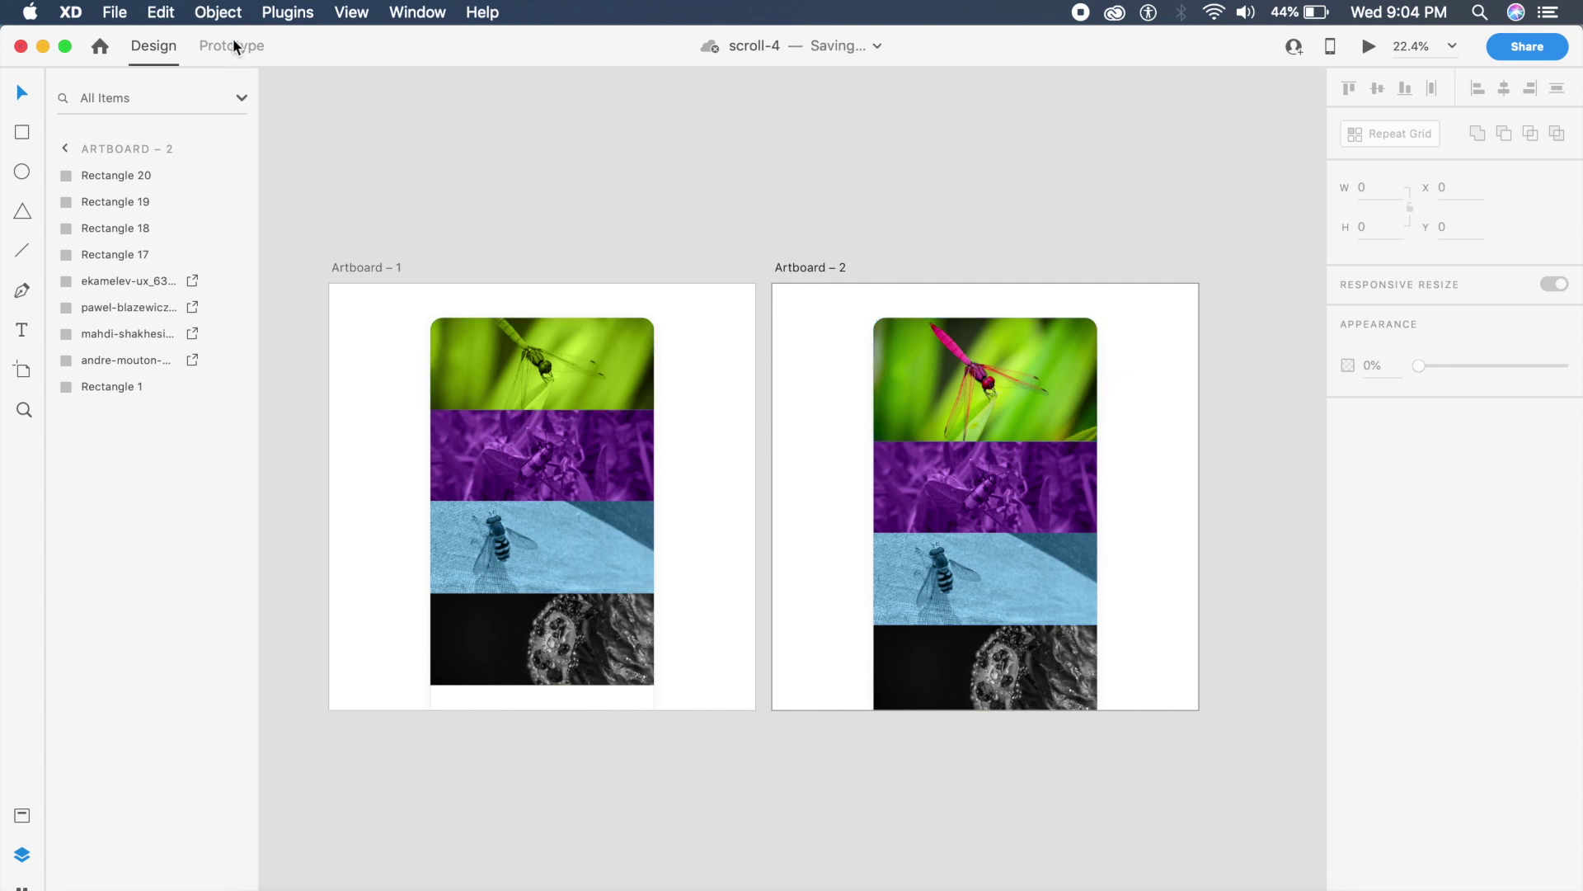
{"action": "left_click", "coordinate": [233, 47]}
Step: Draw a tall 110 × 1496 rectangle along the card's right edge on Artboard – 1
{"action": "key", "text": "ctrl+Tab"}
{"action": "scroll", "coordinate": [464, 114], "scroll_direction": "up", "scroll_amount": 3}
{"action": "scroll", "coordinate": [464, 114], "scroll_direction": "down", "scroll_amount": 3}
{"action": "key", "text": "r"}
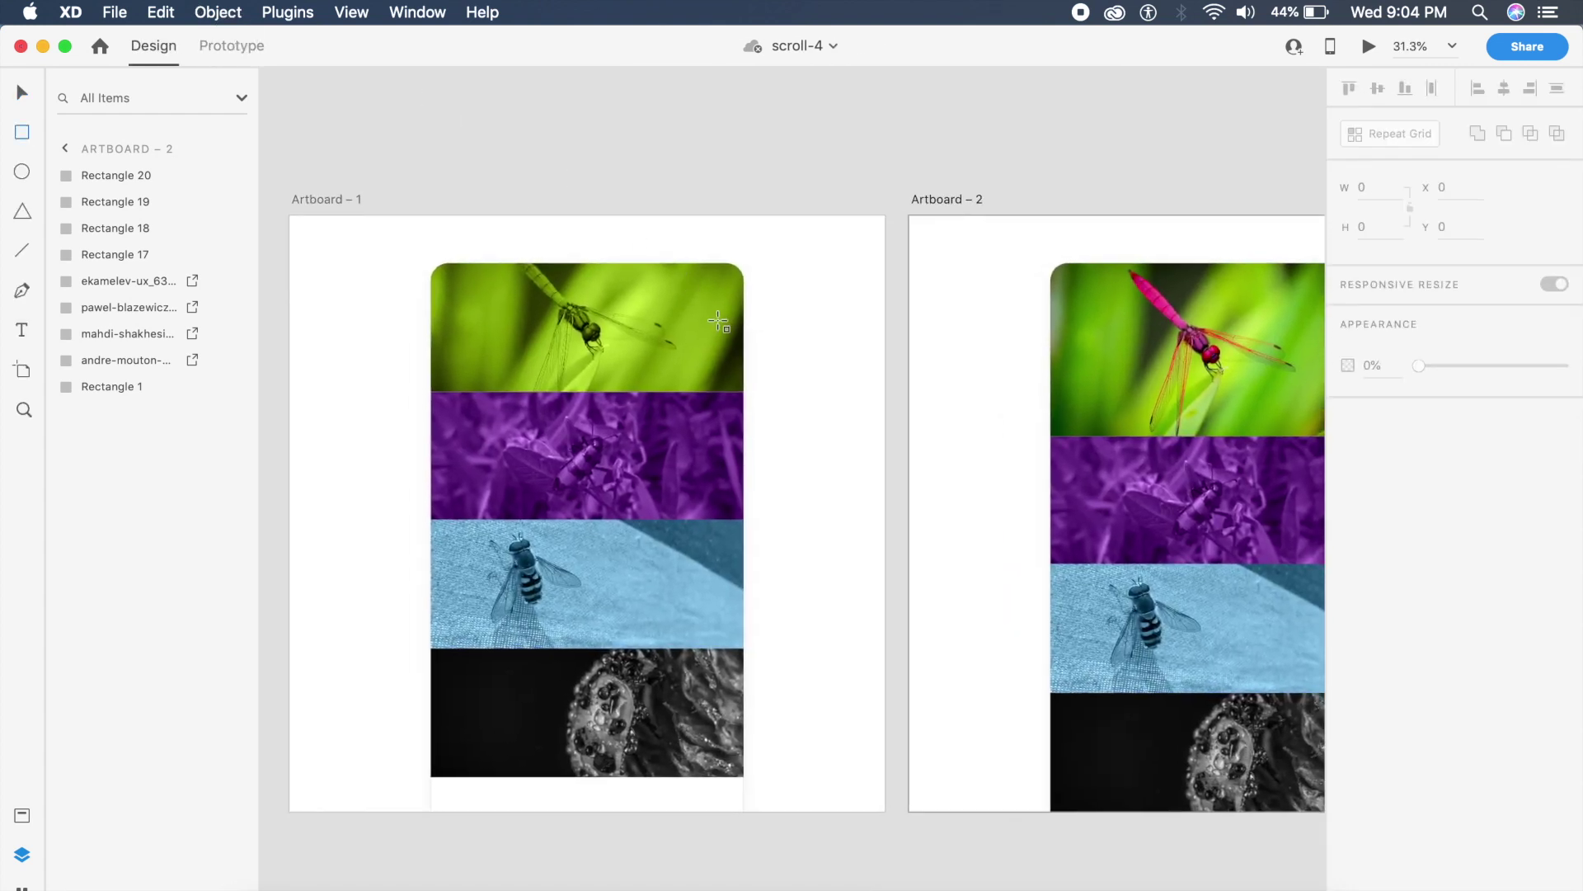
{"action": "left_click_drag", "start_coordinate": [690, 274], "coordinate": [729, 789]}
{"action": "key", "text": "Escape"}
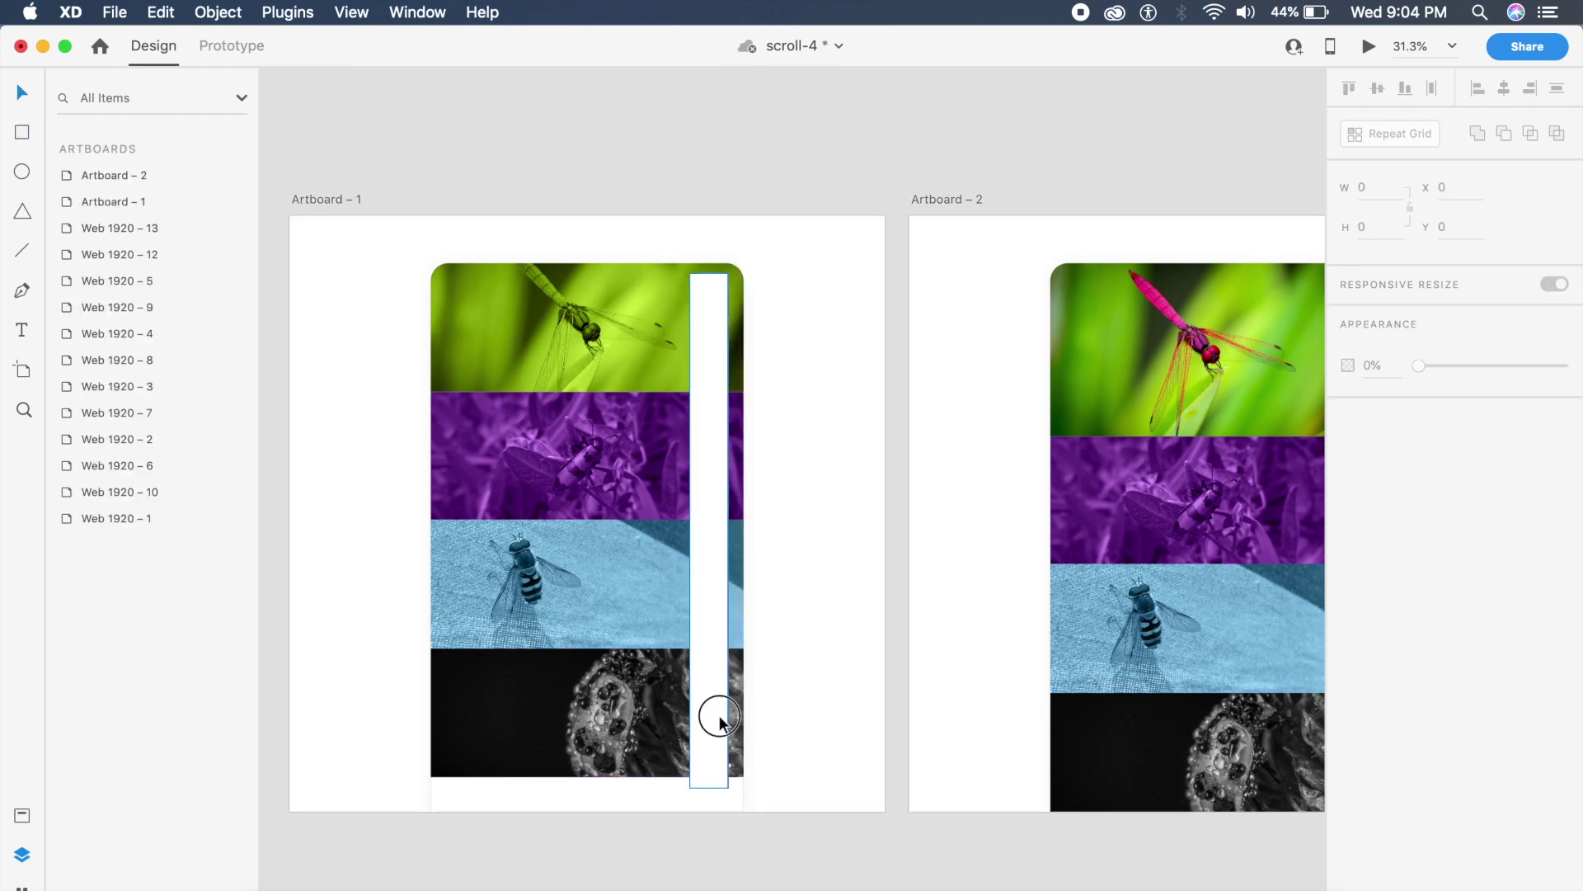
{"action": "left_click", "coordinate": [718, 717]}
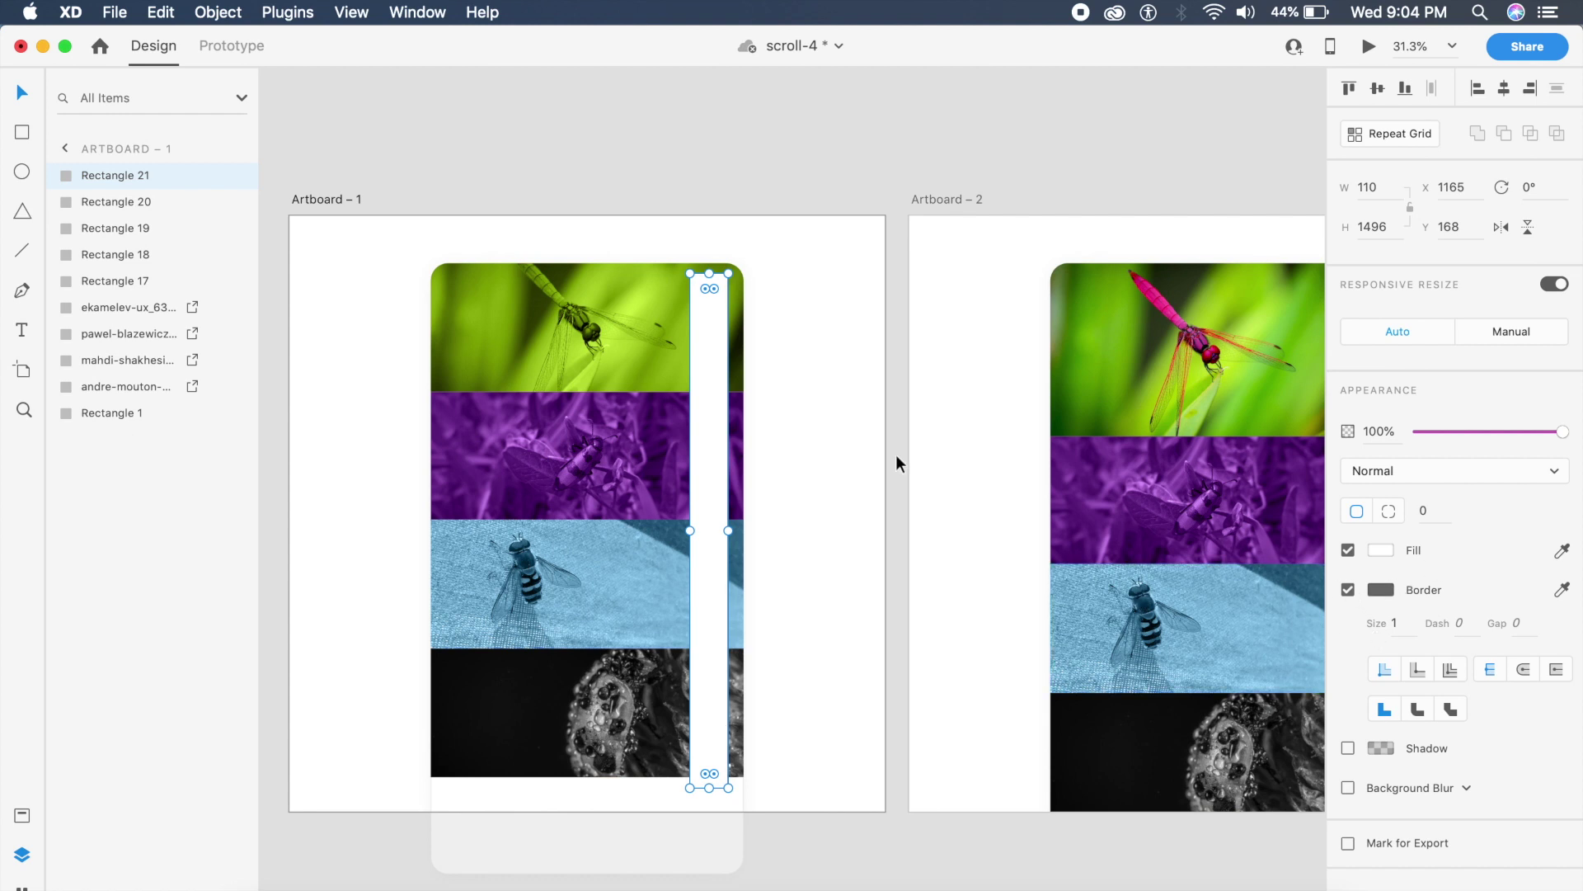
{"action": "left_click", "coordinate": [789, 456]}
{"action": "left_click", "coordinate": [716, 452]}
Step: Copy the strip into Artboard – 2 and move it lower there
{"action": "key", "text": "super+c"}
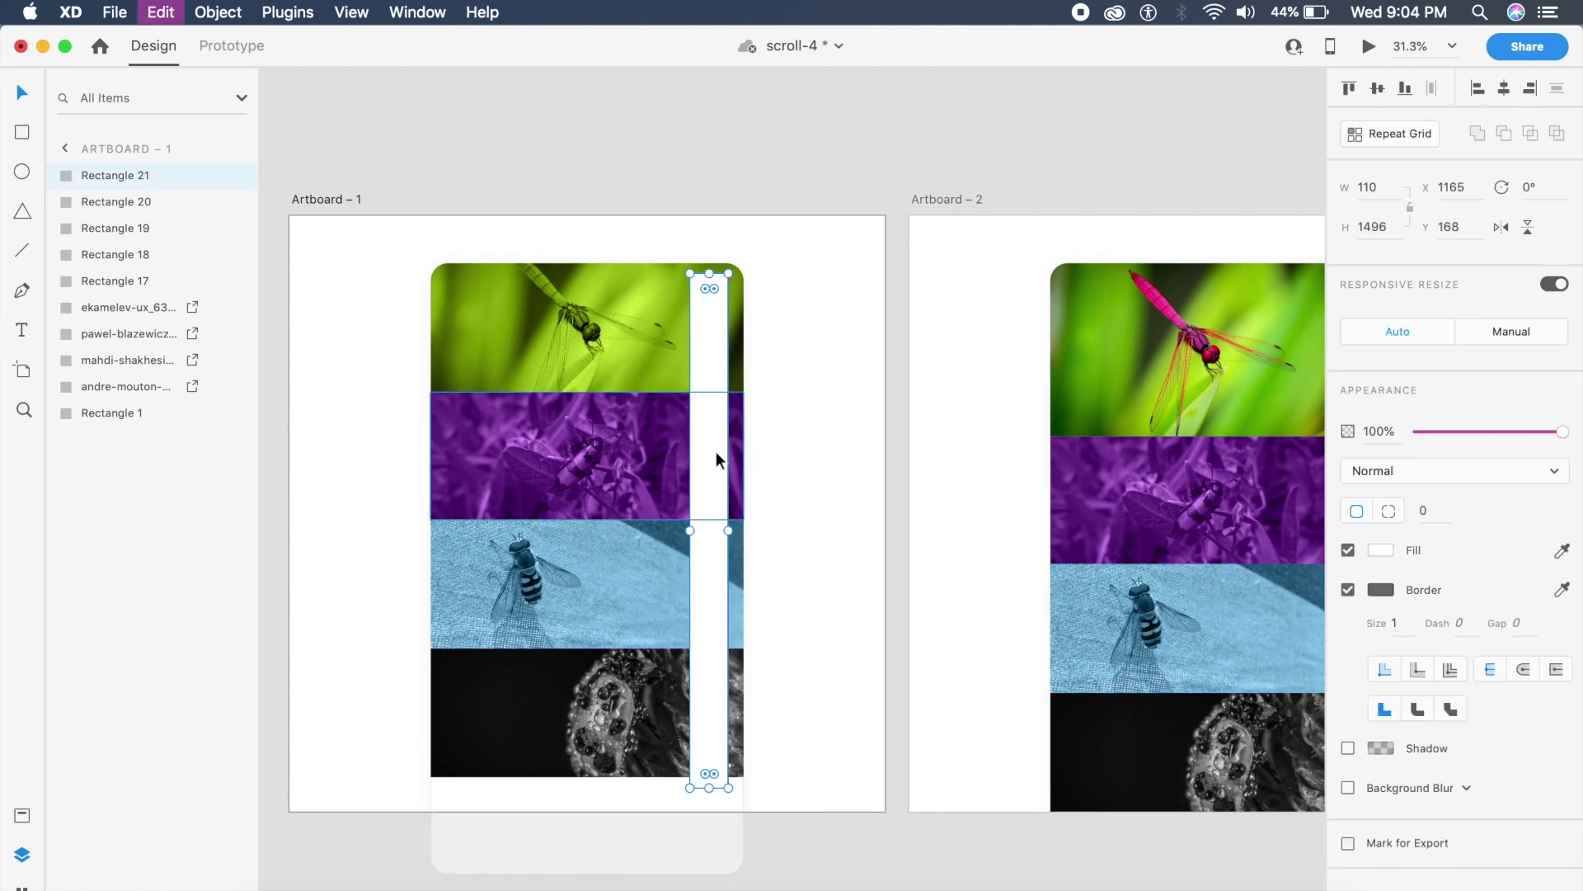
{"action": "scroll", "coordinate": [716, 452], "scroll_direction": "right", "scroll_amount": 5}
{"action": "left_click", "coordinate": [912, 462]}
{"action": "key", "text": "super+v"}
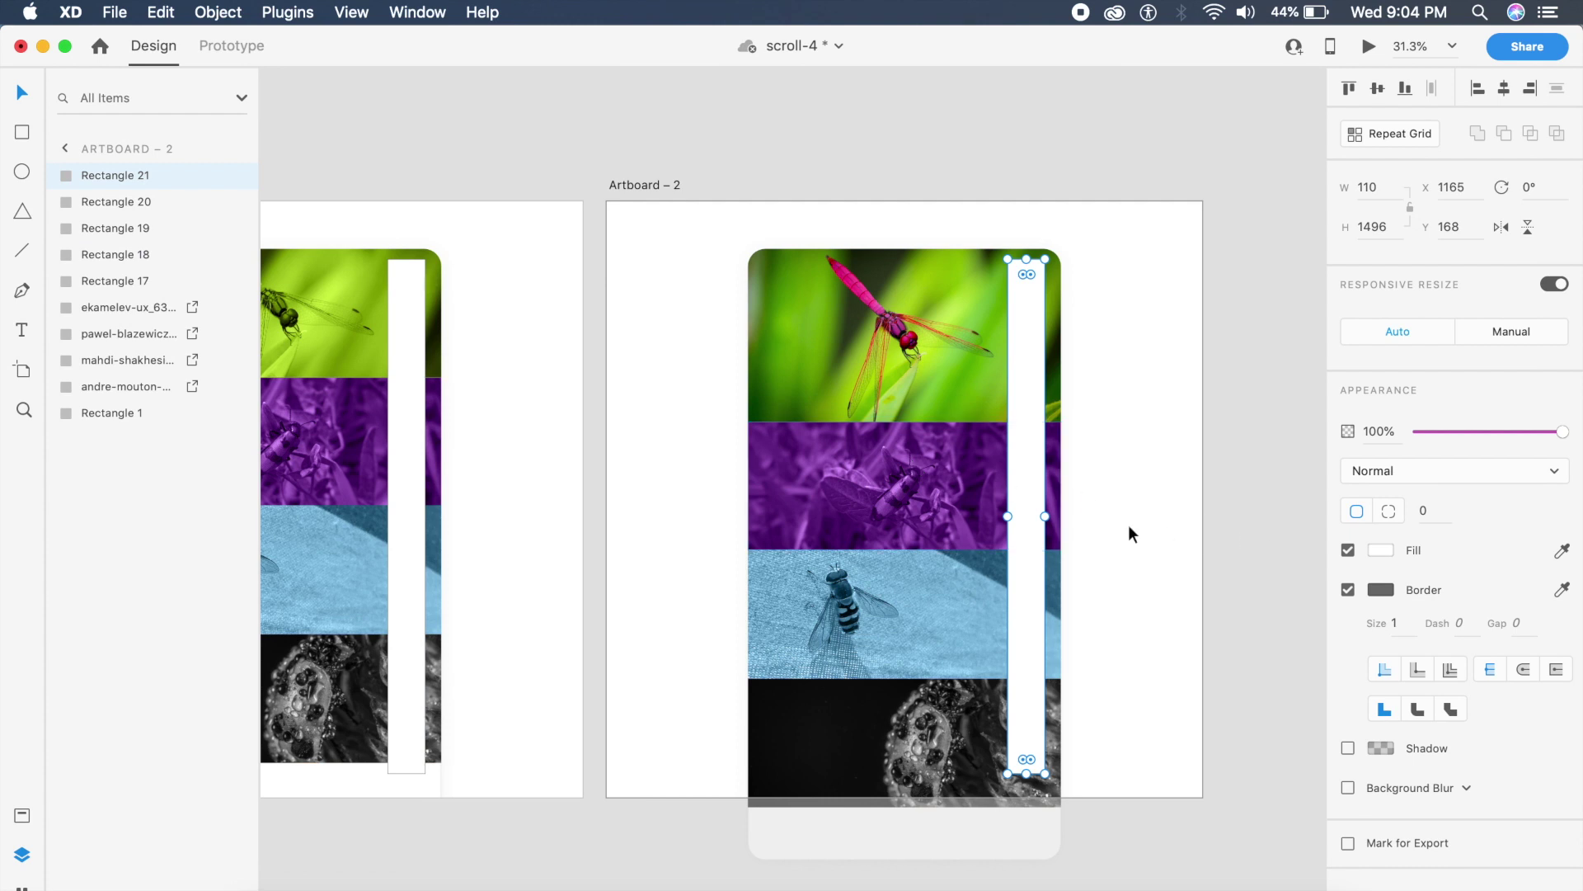
{"action": "left_click_drag", "start_coordinate": [1035, 516], "coordinate": [1035, 603]}
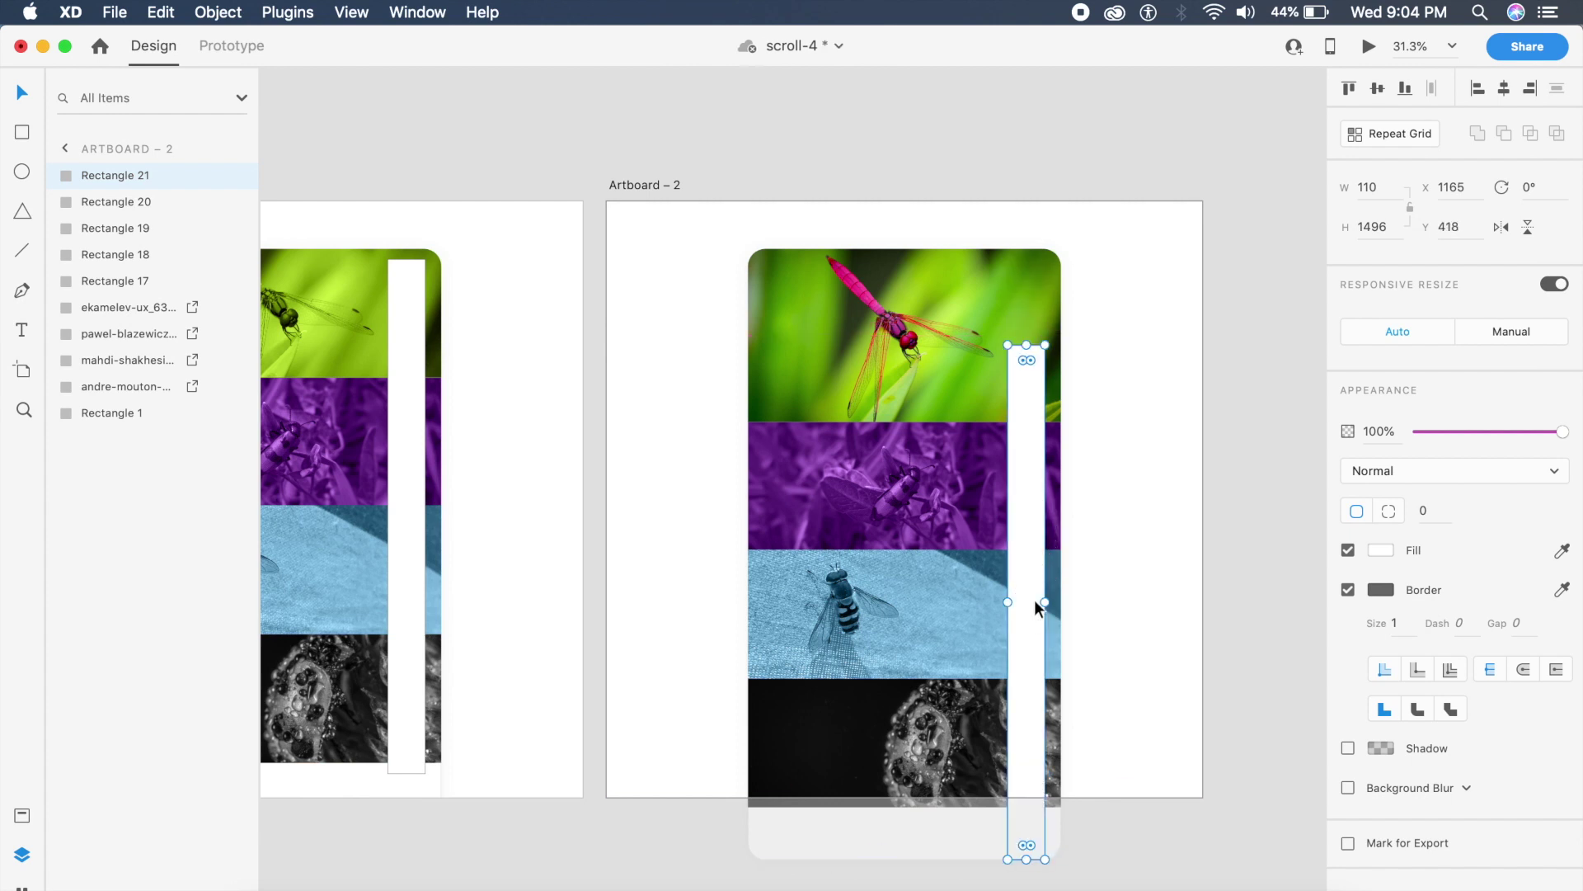
{"action": "left_click", "coordinate": [1110, 575]}
{"action": "scroll", "coordinate": [1110, 576], "scroll_direction": "down", "scroll_amount": 5}
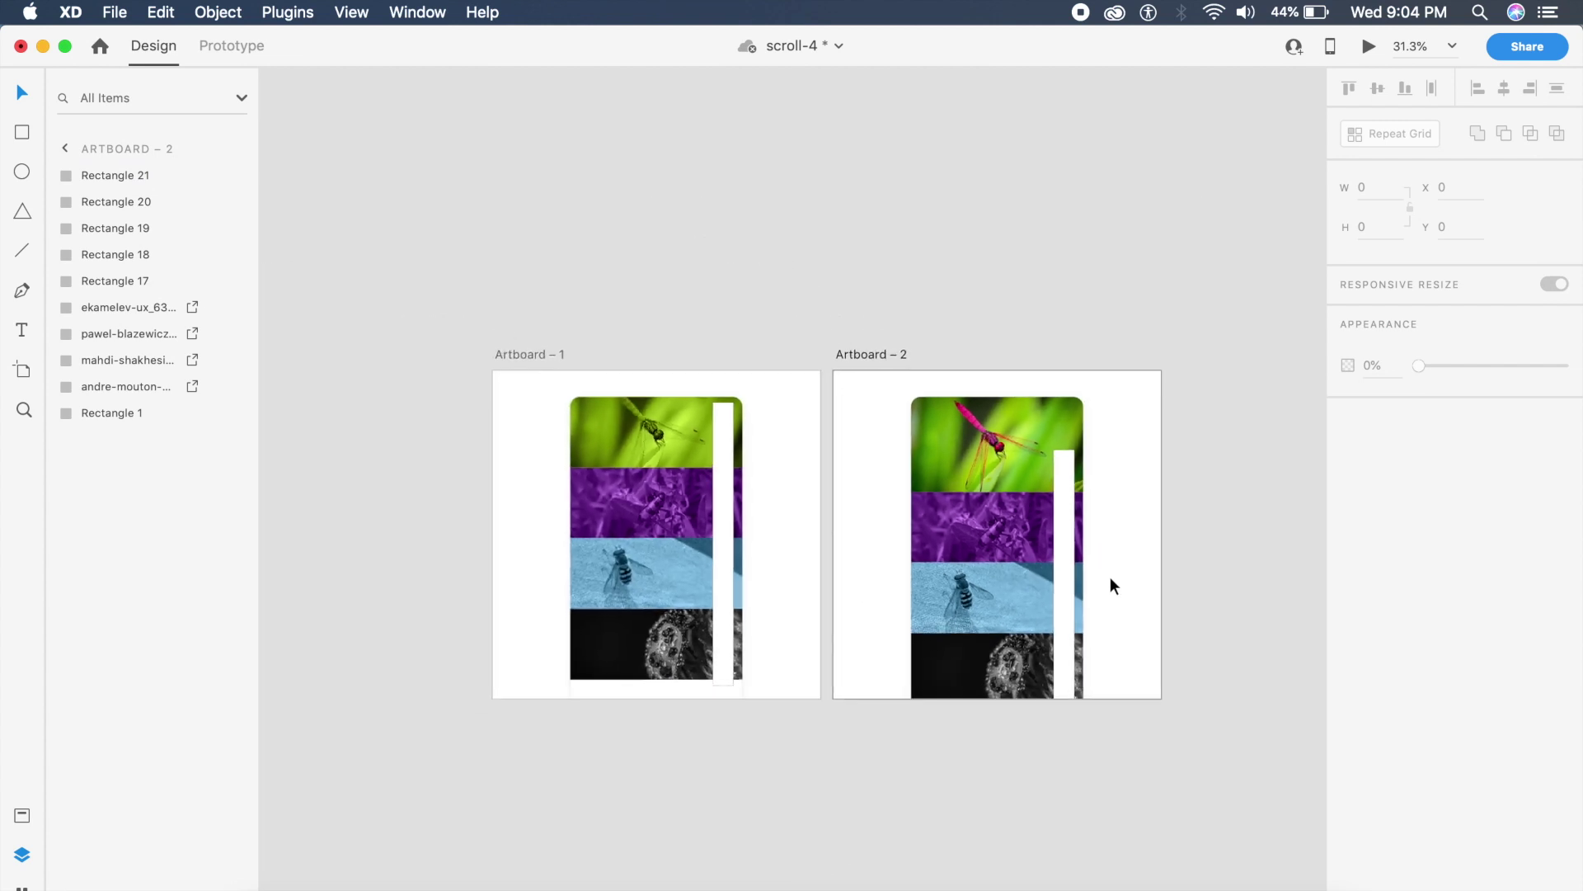
Step: Set both strips' opacity to 0% so they become invisible
{"action": "left_click", "coordinate": [1062, 546]}
{"action": "left_click", "coordinate": [723, 582], "text": "shift"}
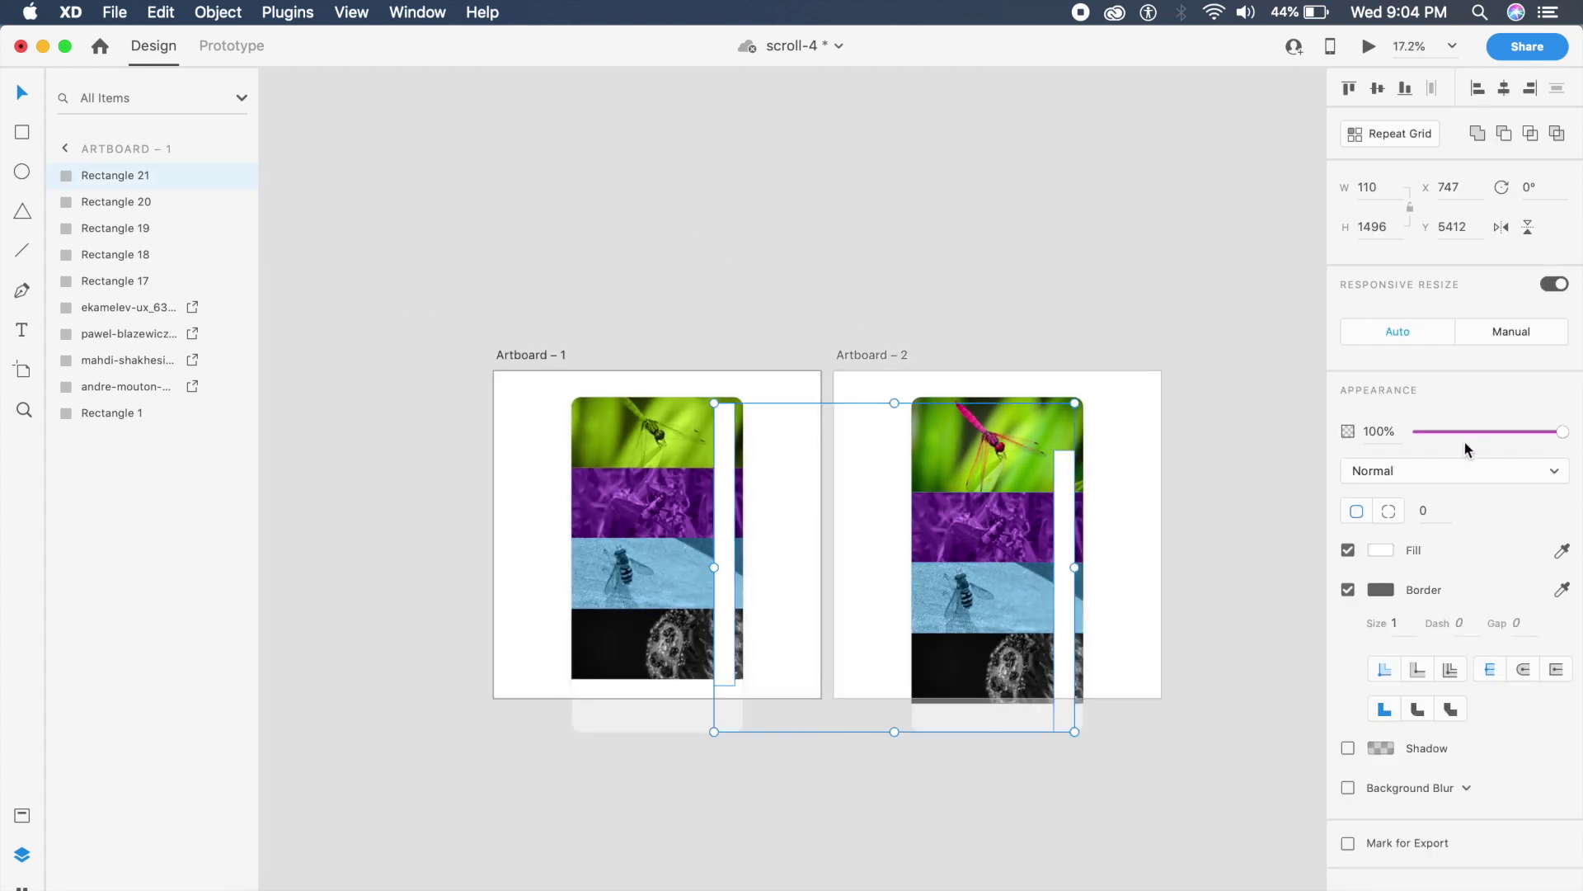
{"action": "left_click_drag", "start_coordinate": [1468, 432], "coordinate": [1365, 430]}
{"action": "left_click", "coordinate": [1144, 439]}
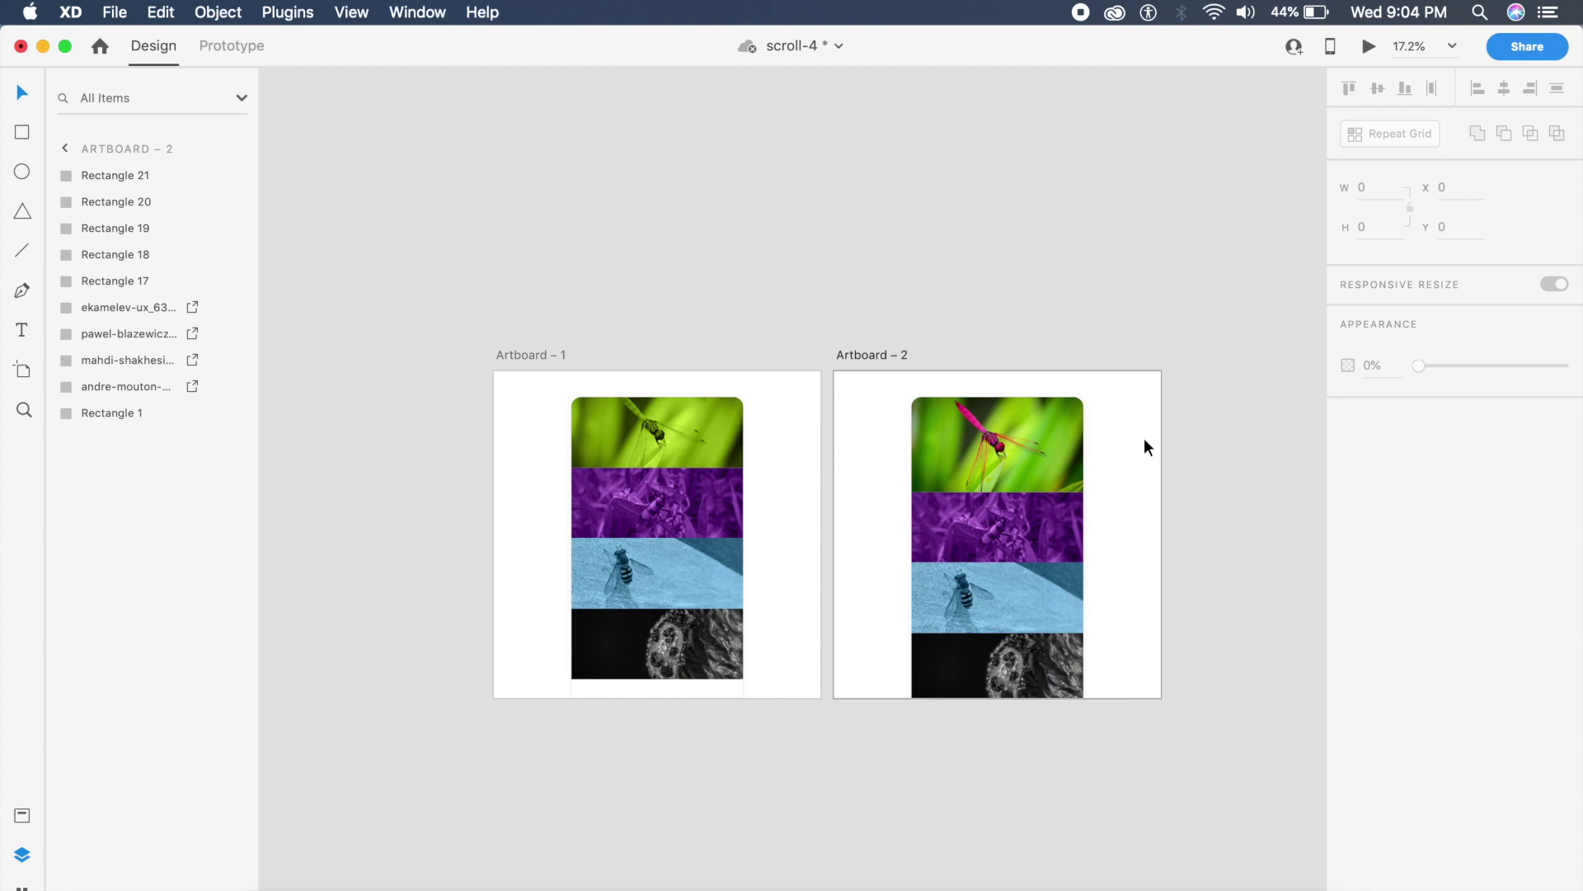
{"action": "scroll", "coordinate": [1144, 439], "scroll_direction": "up", "scroll_amount": 3}
{"action": "scroll", "coordinate": [1145, 438], "scroll_direction": "left", "scroll_amount": 2}
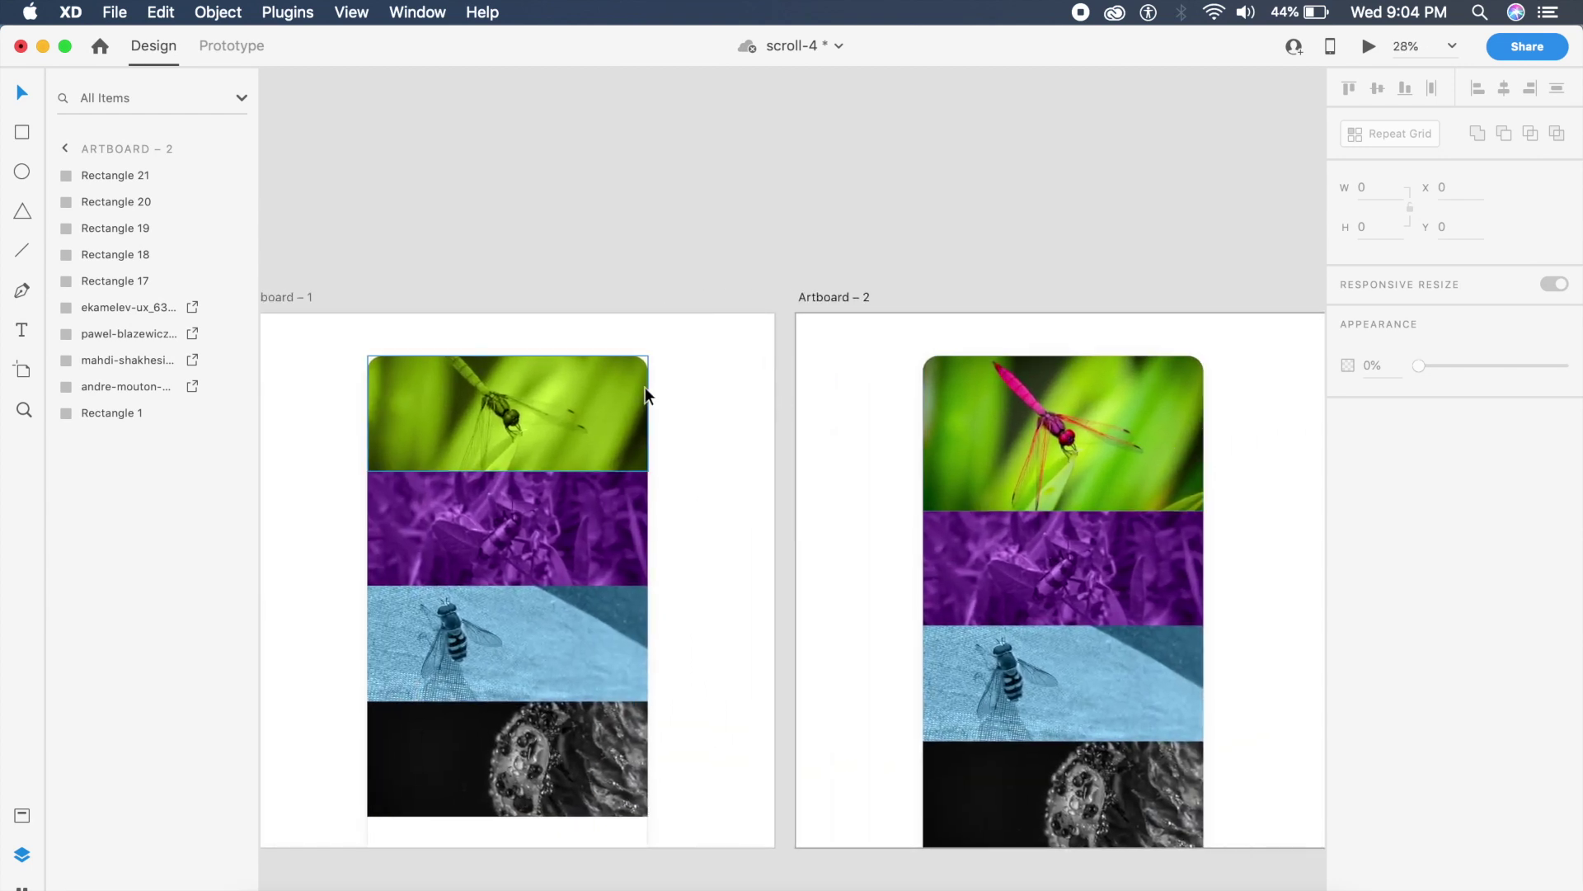
{"action": "left_click", "coordinate": [636, 393]}
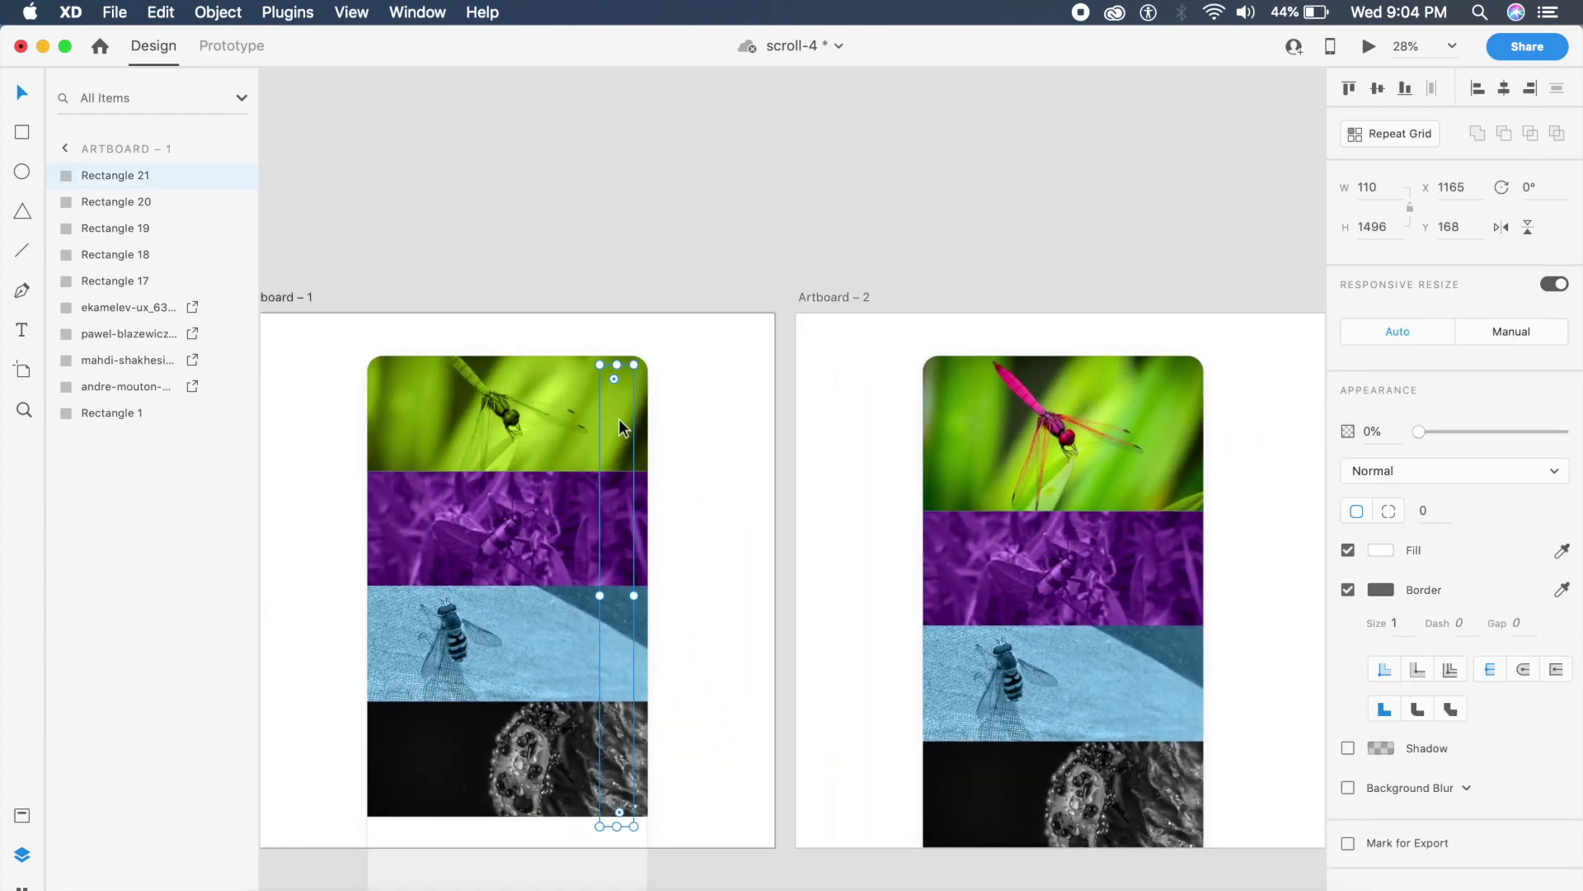
Step: In Prototype mode, link Artboard – 1's strip to Artboard – 2 with an Auto-Animate action
{"action": "left_click", "coordinate": [239, 48]}
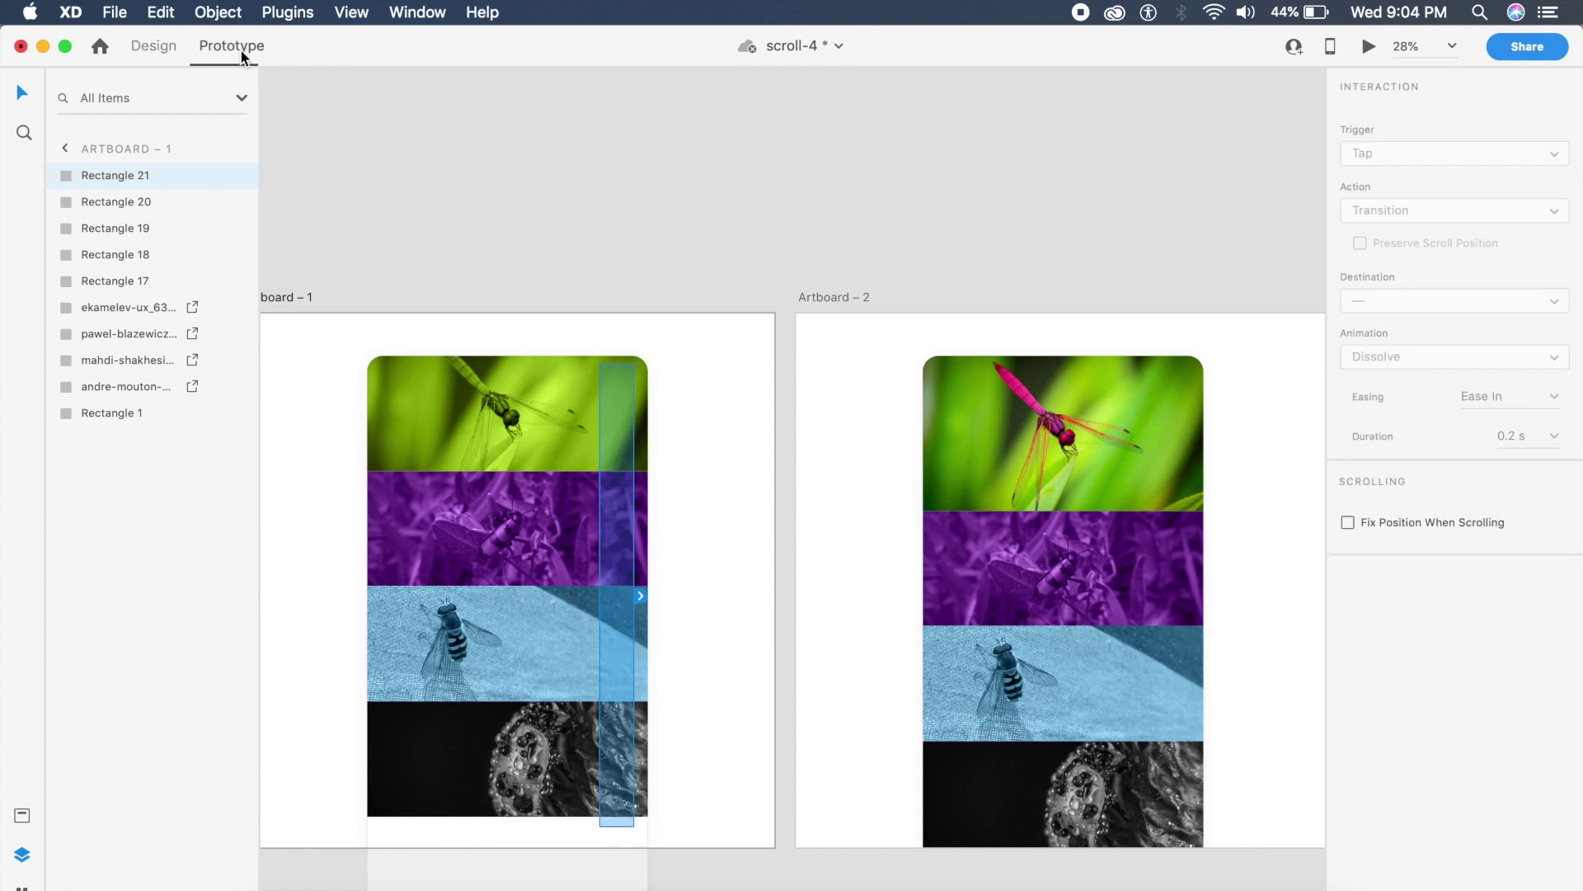
{"action": "left_click_drag", "start_coordinate": [642, 594], "coordinate": [1012, 487]}
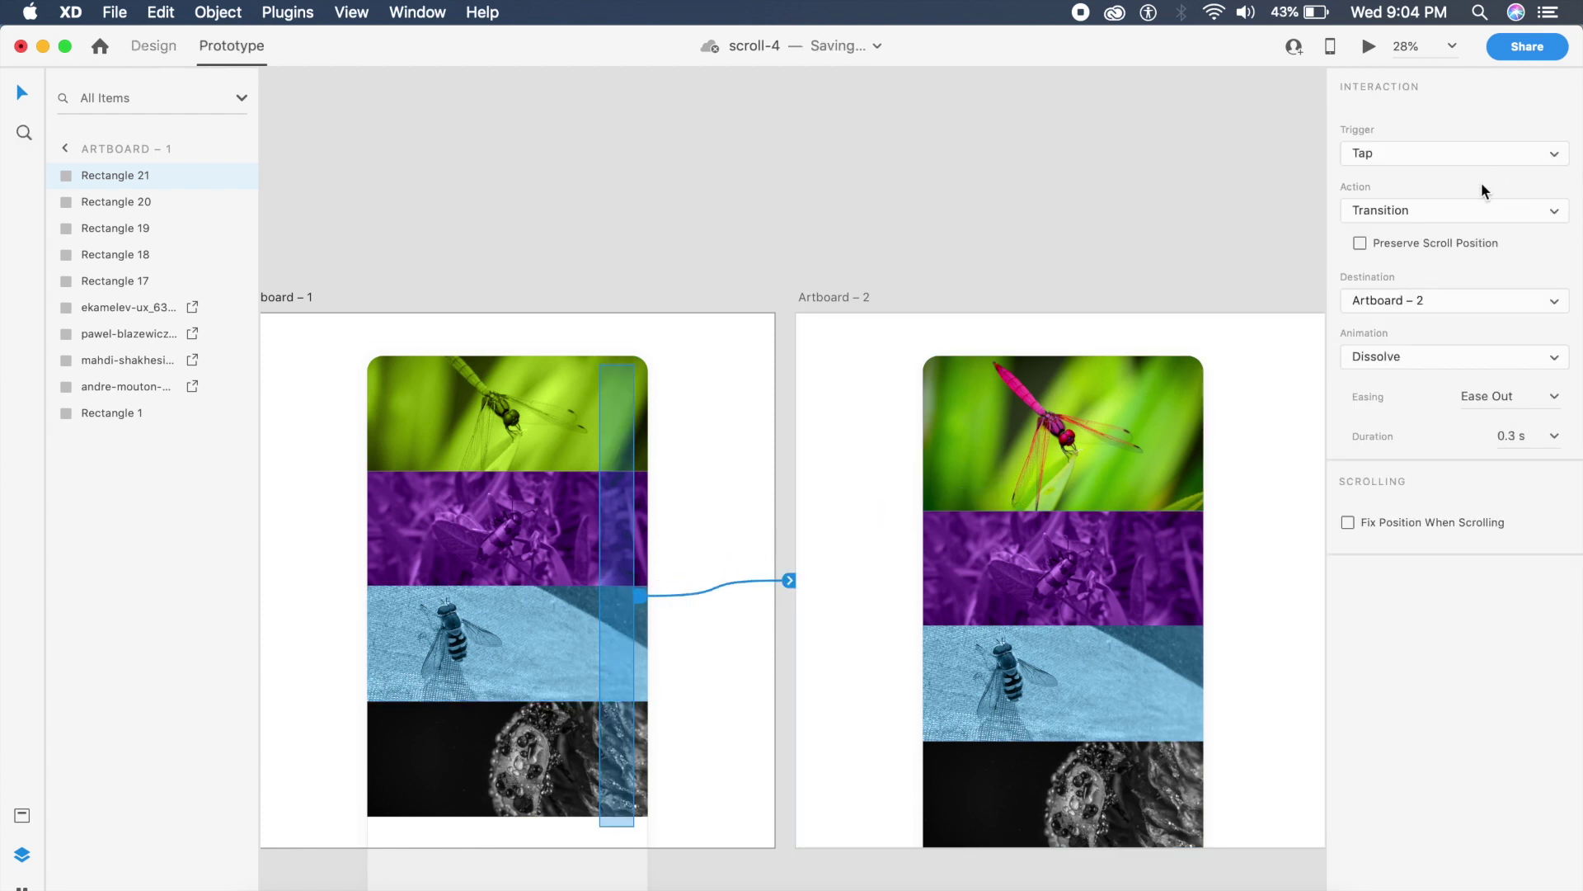
{"action": "left_click", "coordinate": [1457, 151]}
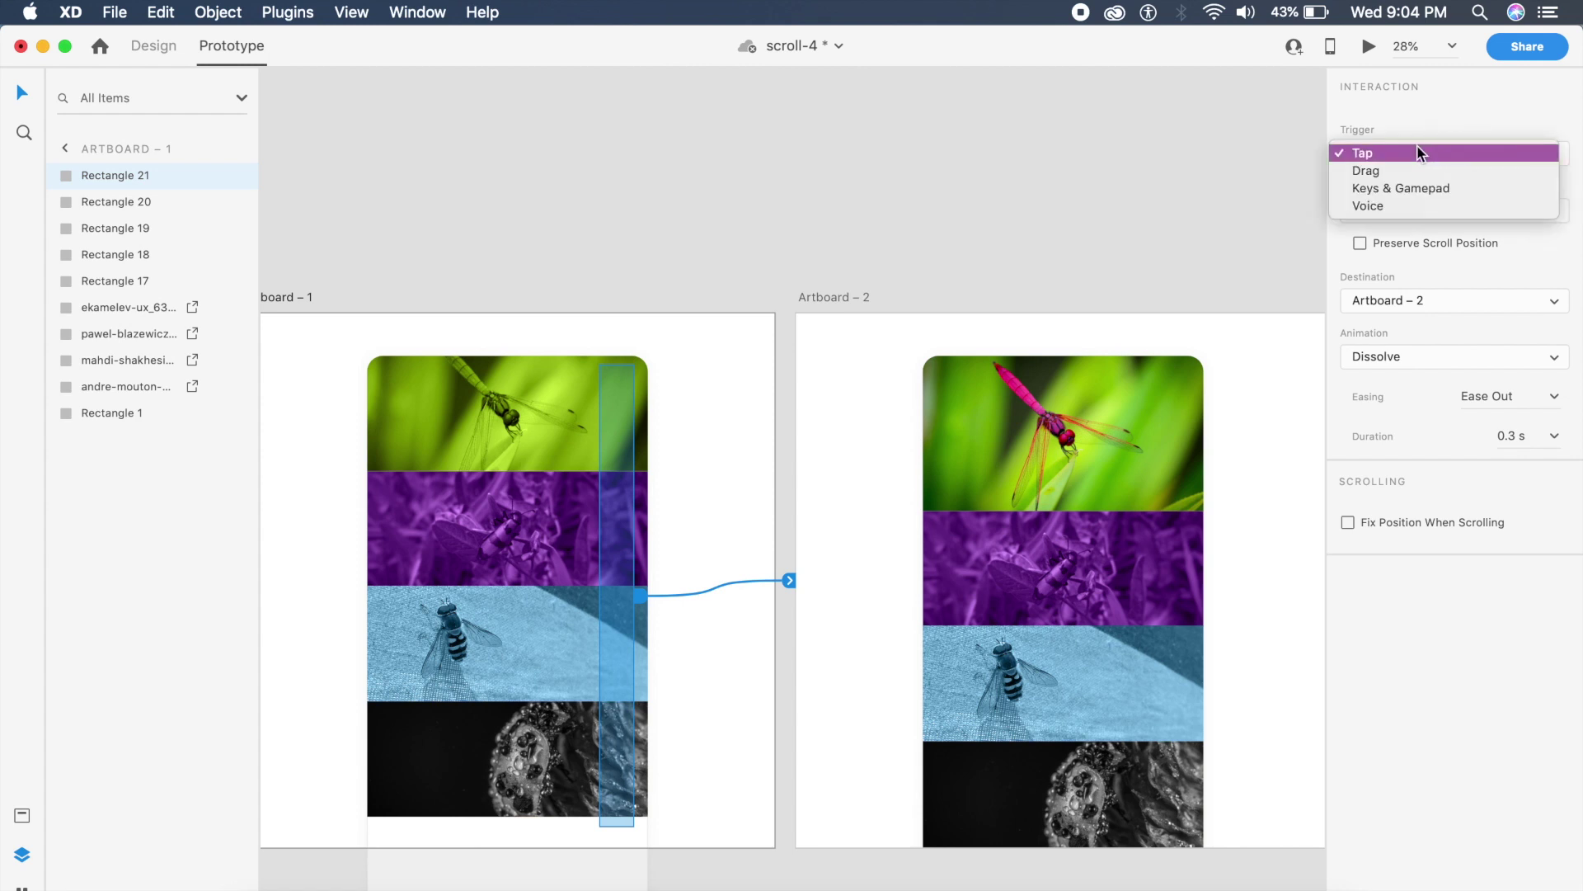
{"action": "left_click", "coordinate": [1419, 152]}
{"action": "left_click", "coordinate": [1384, 214]}
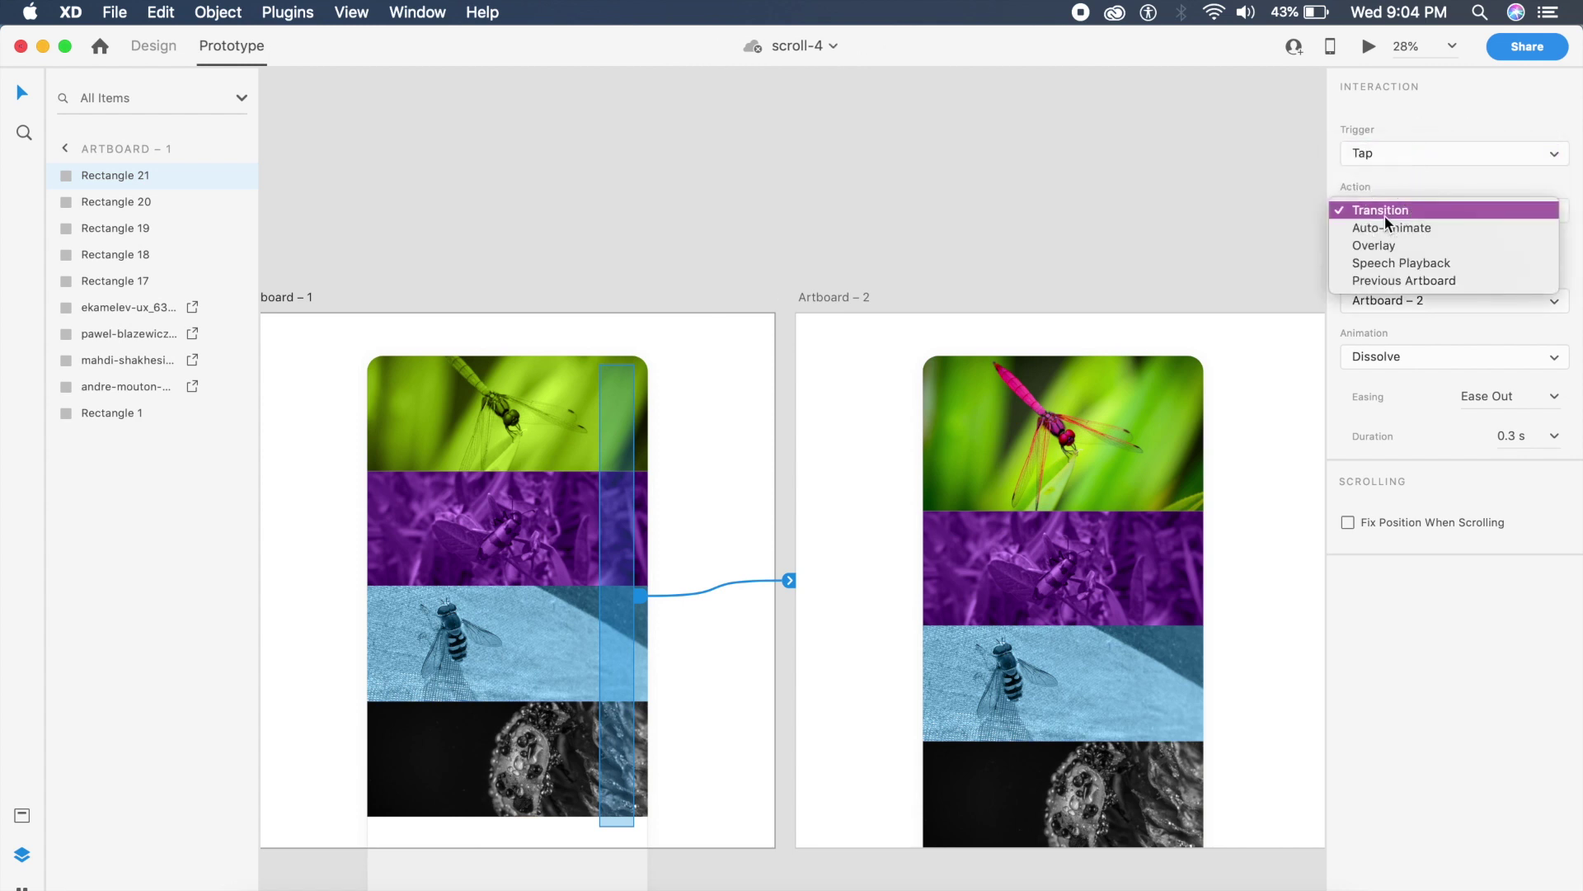
{"action": "left_click", "coordinate": [1428, 227]}
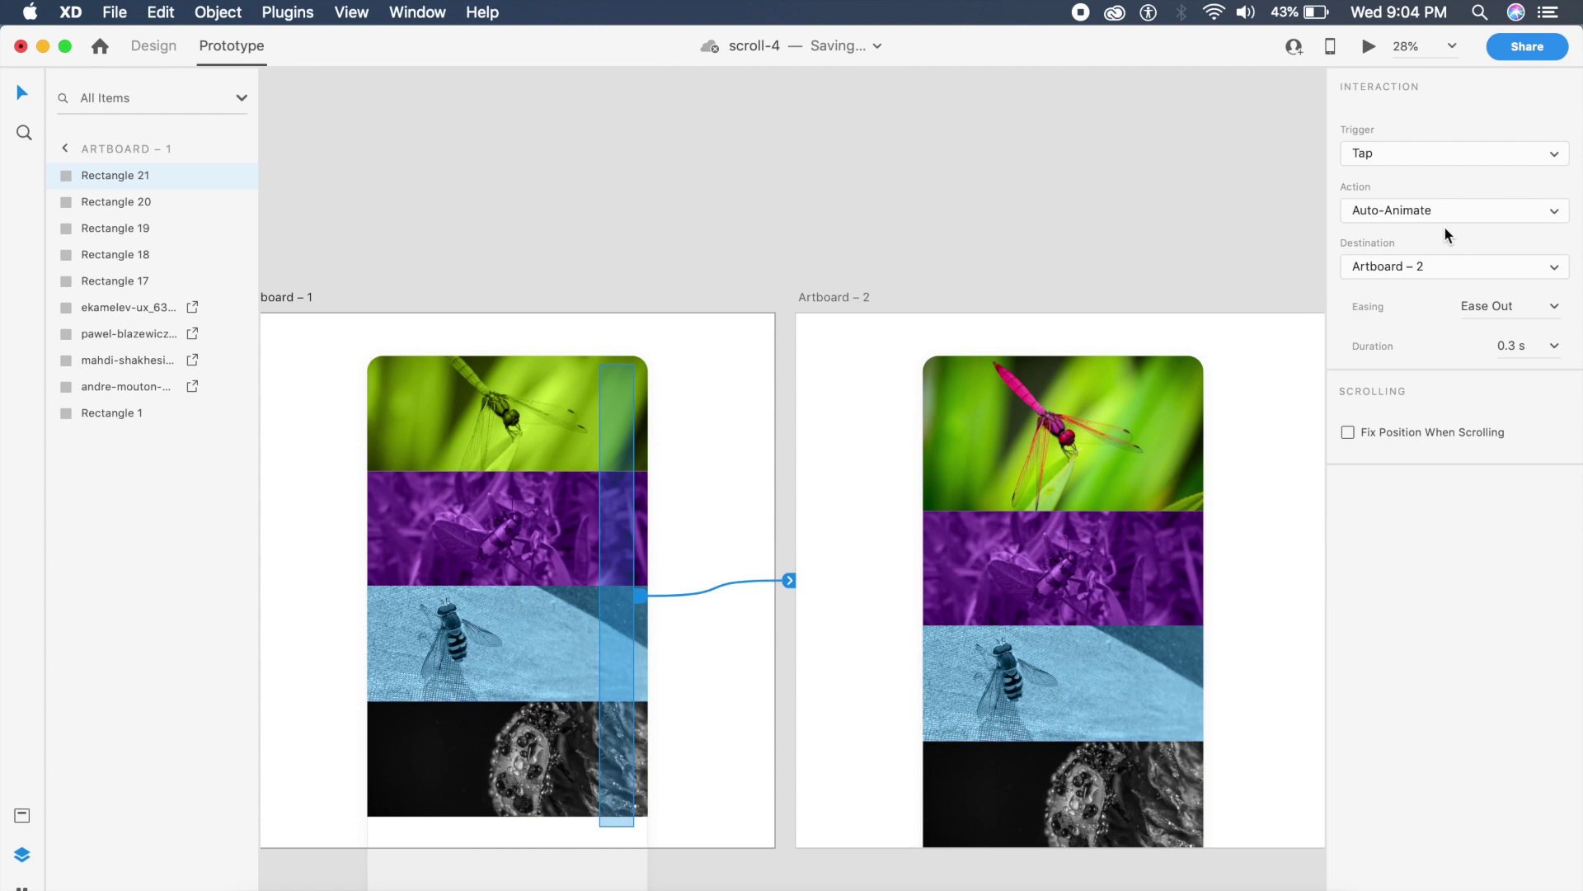
Step: Set the interaction's trigger to Drag and its easing to Ease In-Out
{"action": "left_click", "coordinate": [1553, 310]}
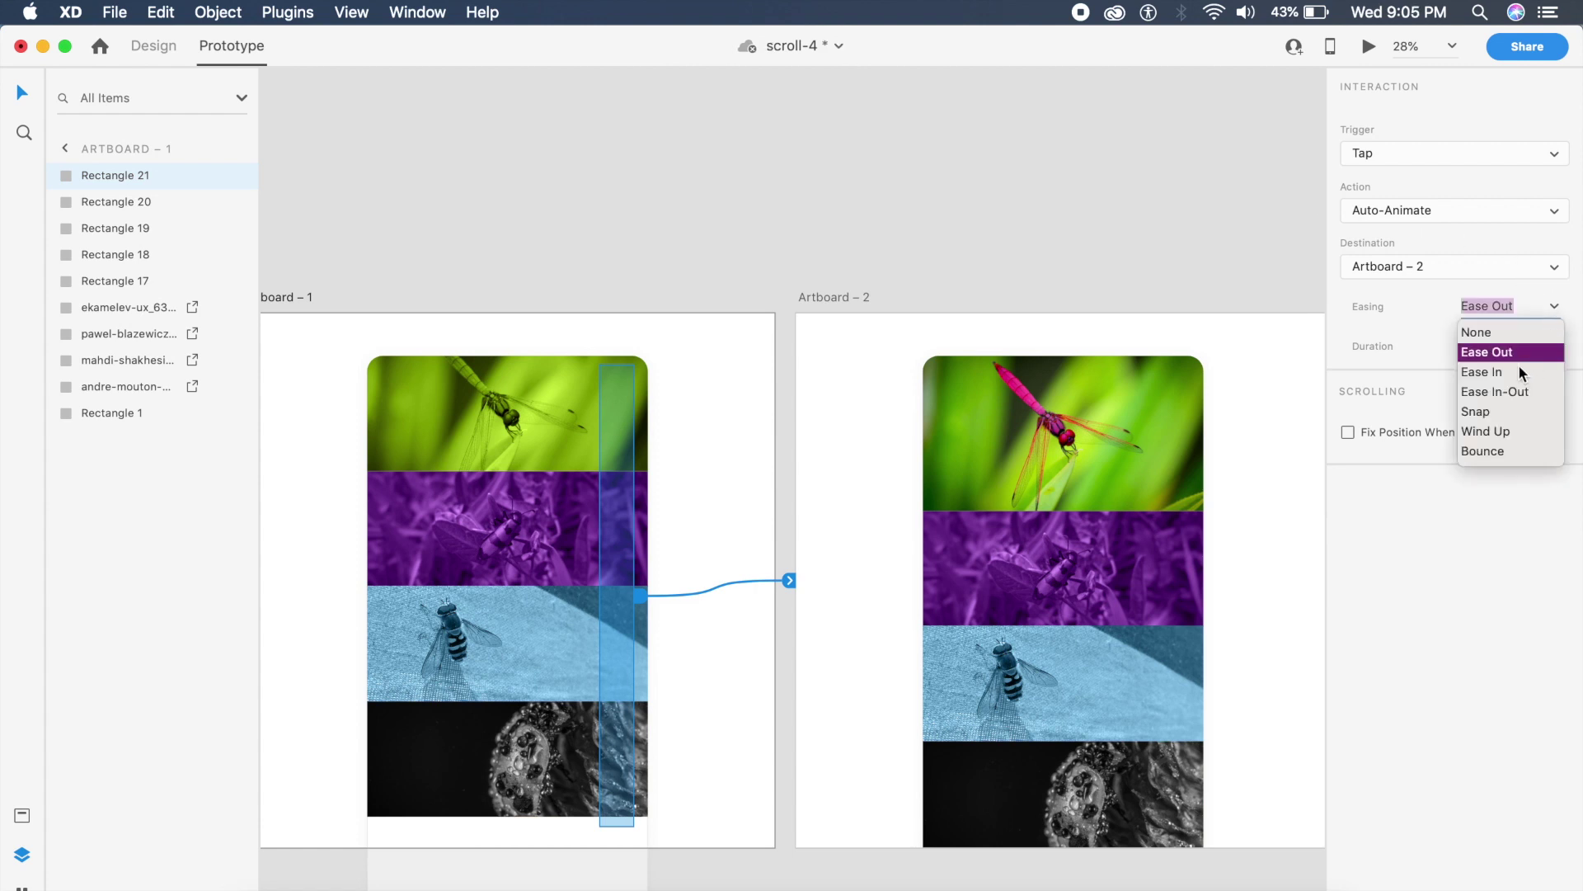
{"action": "left_click", "coordinate": [1518, 391]}
{"action": "left_click", "coordinate": [1518, 145]}
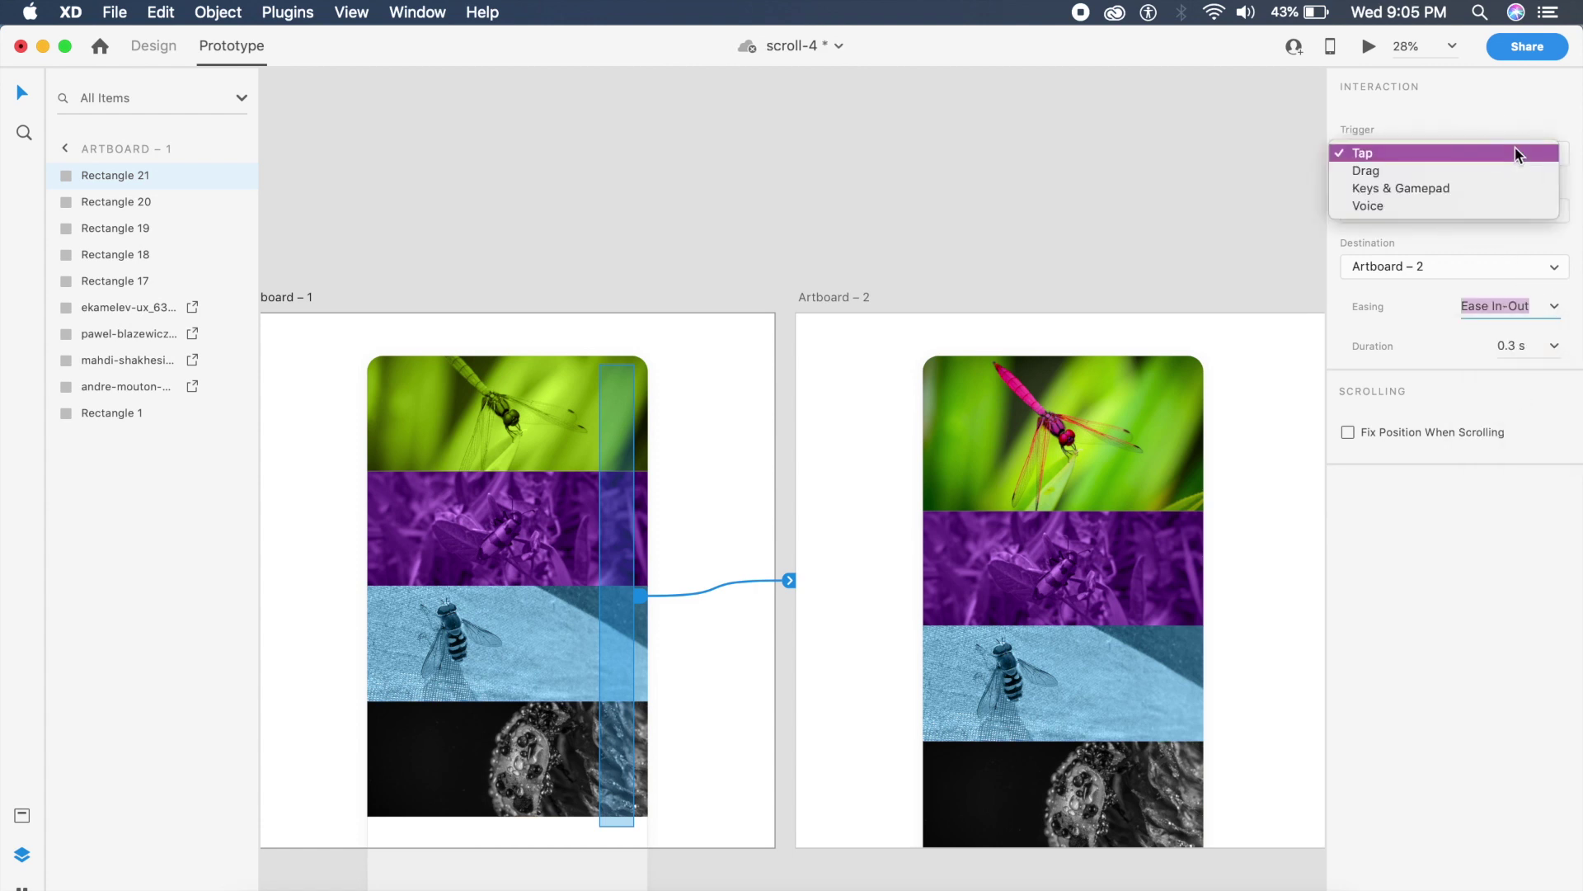
{"action": "left_click", "coordinate": [1404, 173]}
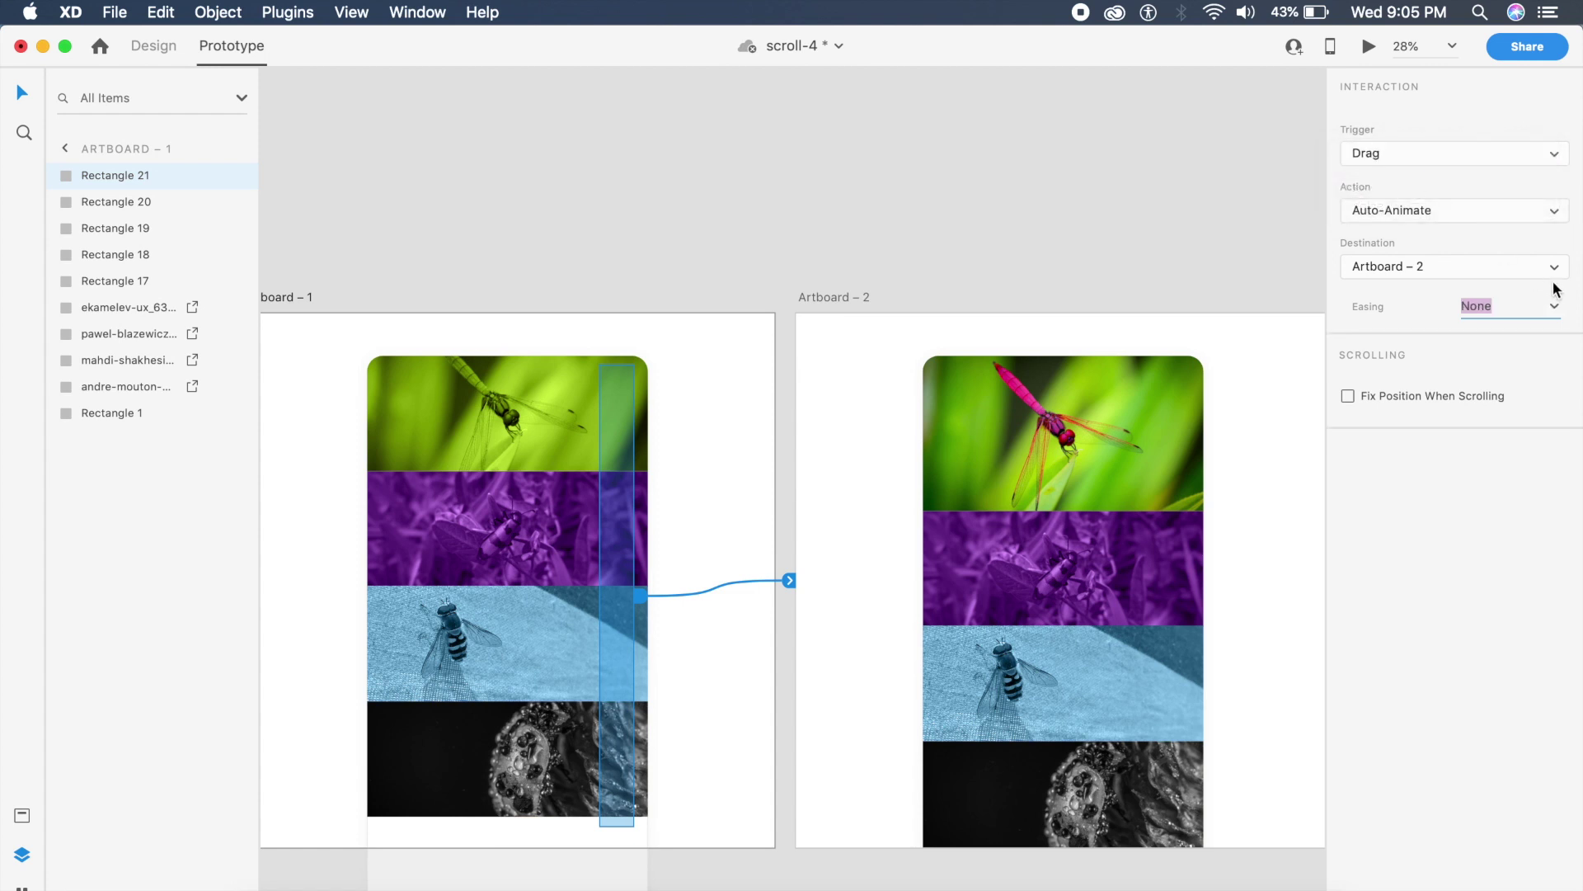
{"action": "left_click", "coordinate": [1555, 310]}
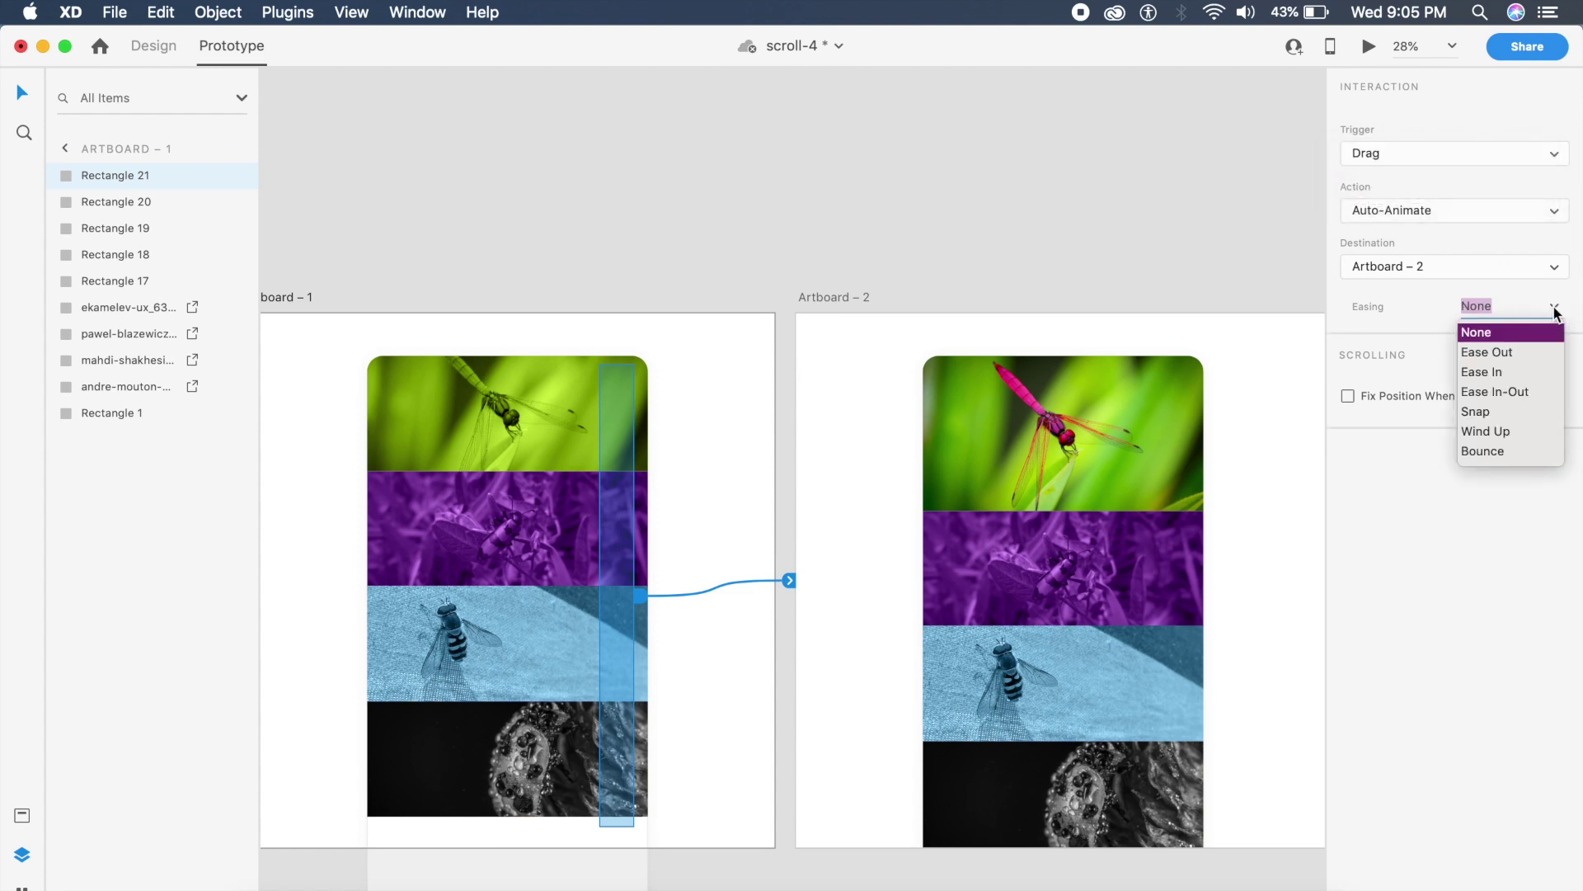
{"action": "left_click", "coordinate": [1496, 392]}
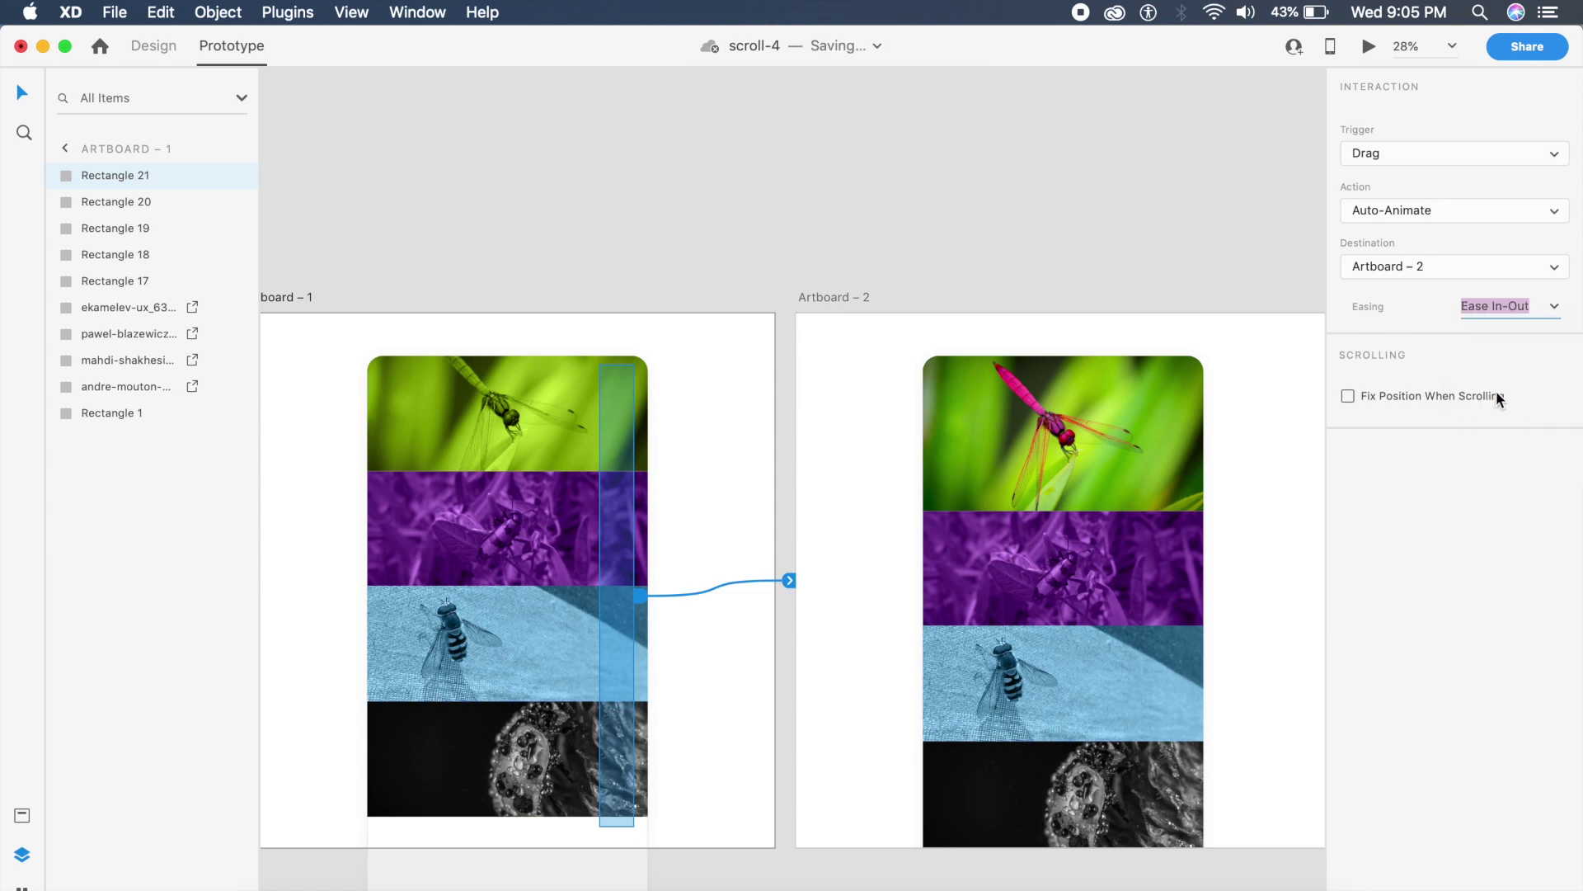
{"action": "left_click", "coordinate": [660, 355]}
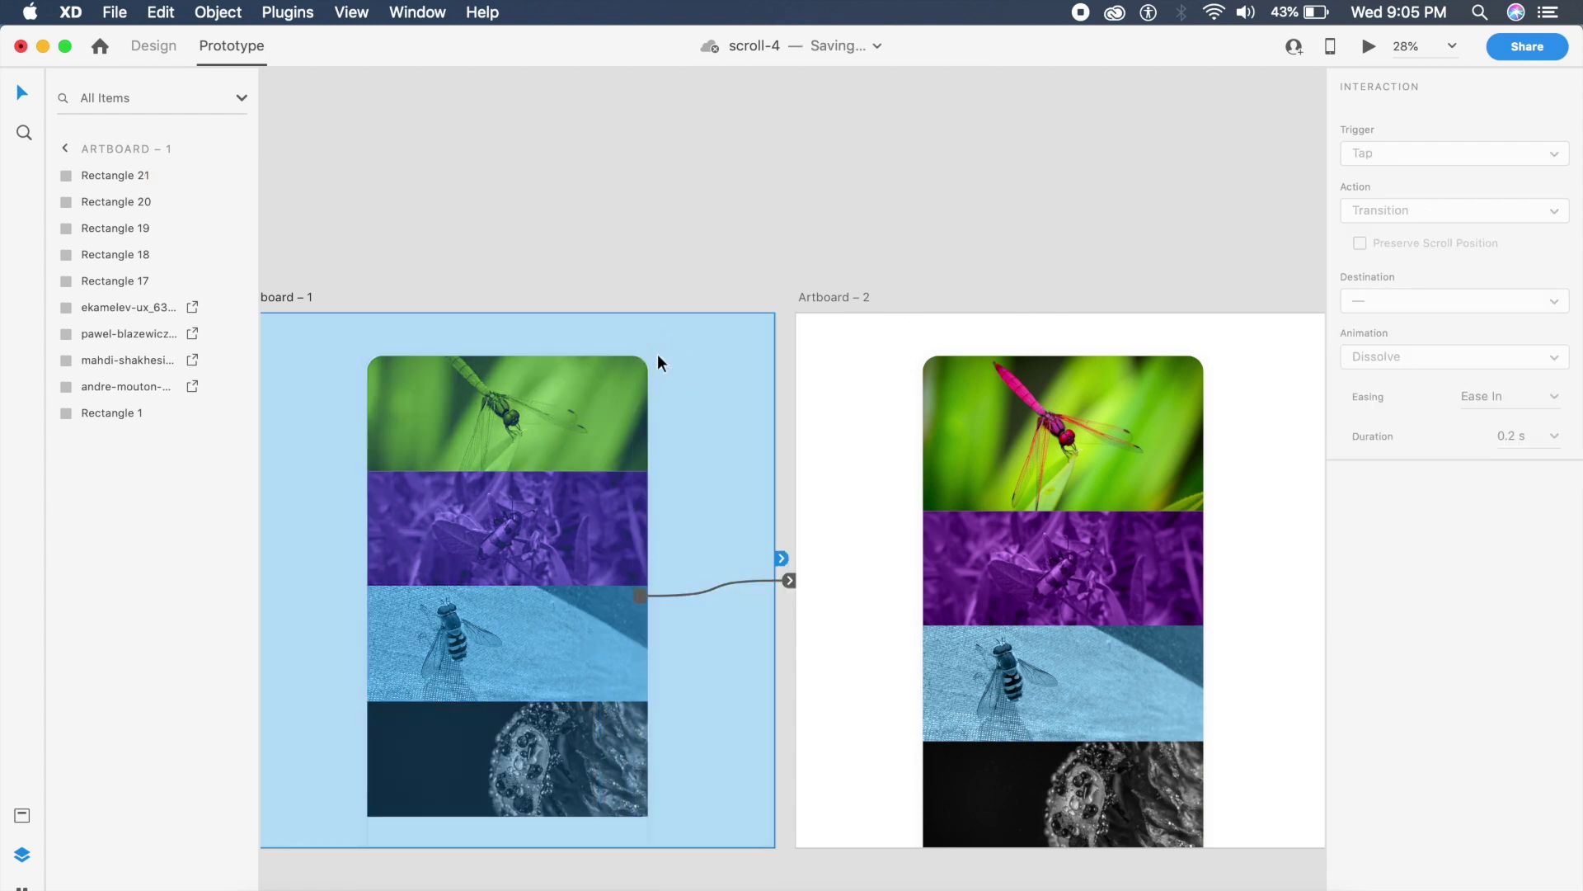
Step: Run Desktop Preview and drag the card down to animate it to the pink dragonfly state
{"action": "left_click", "coordinate": [1368, 46]}
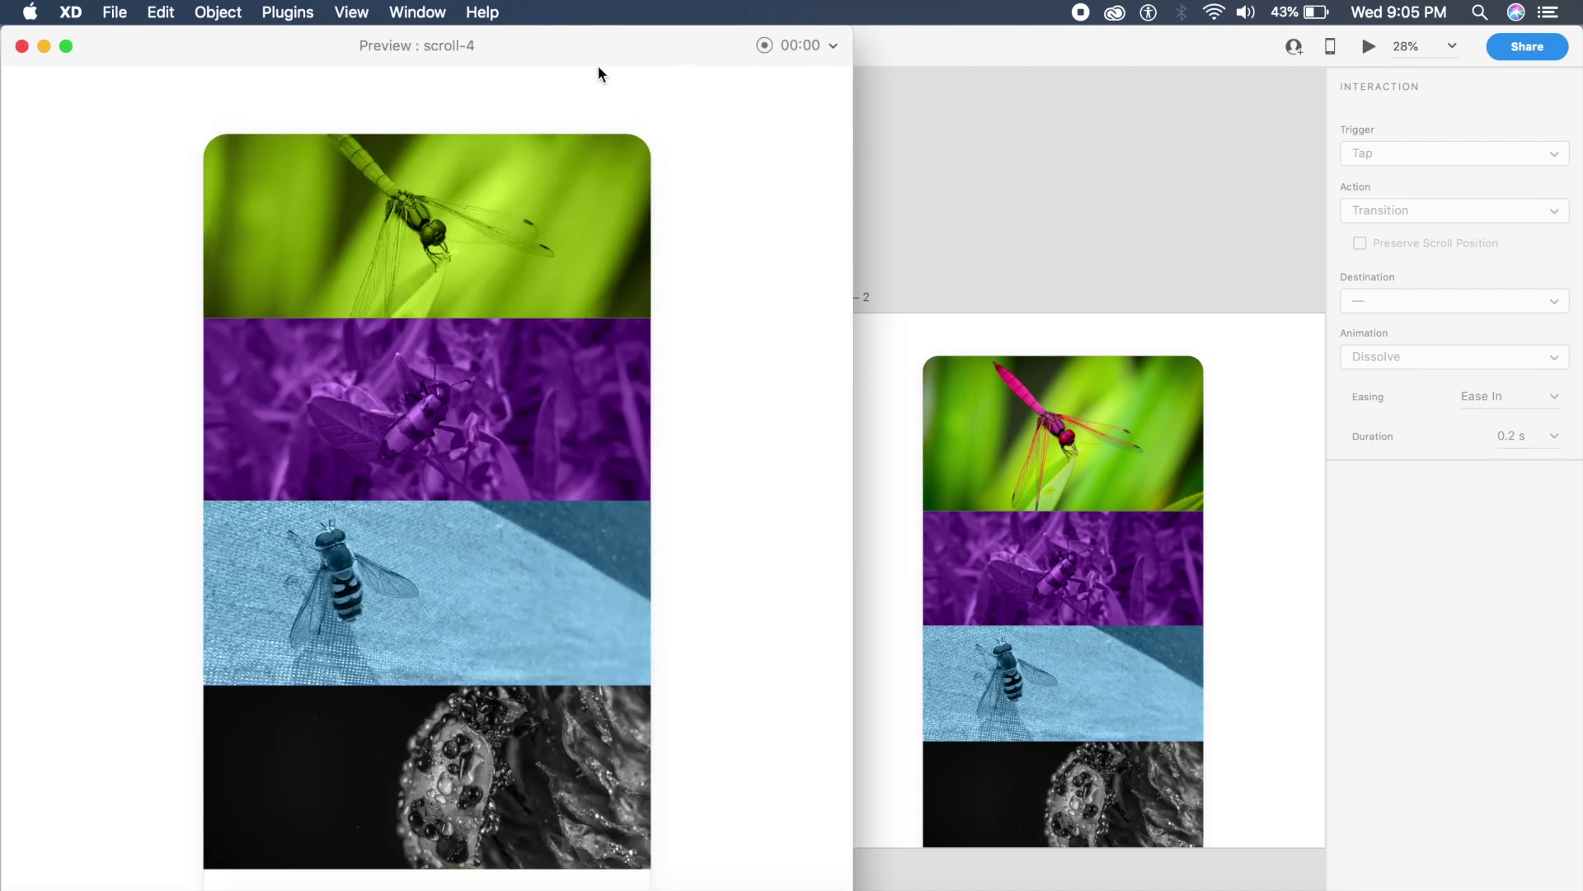
{"action": "left_click_drag", "start_coordinate": [491, 39], "coordinate": [504, 41]}
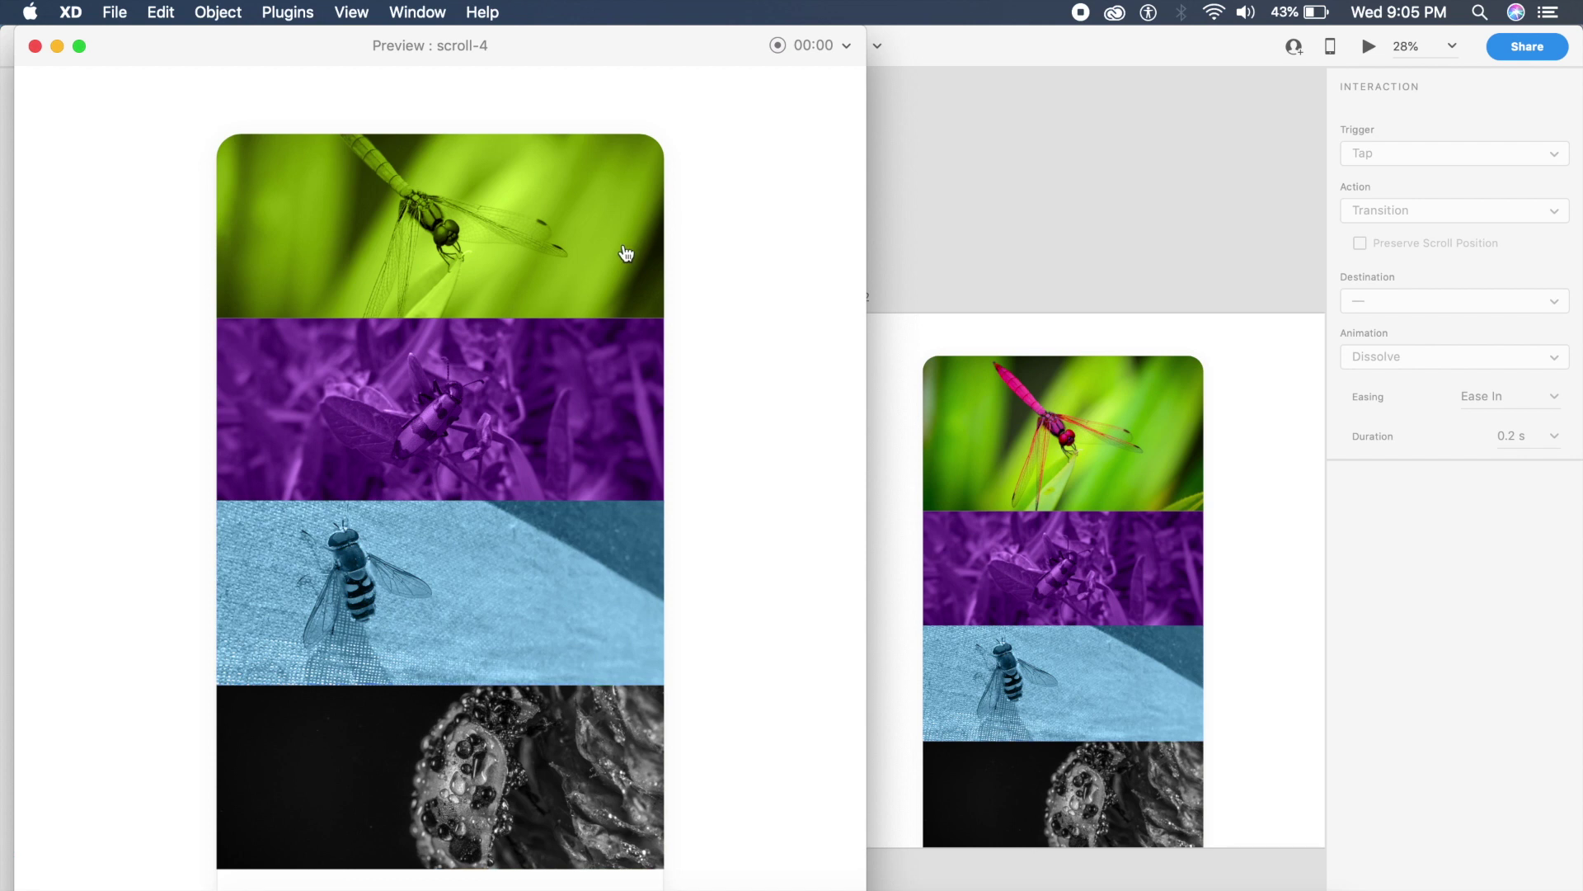
{"action": "left_click_drag", "start_coordinate": [626, 253], "coordinate": [603, 477]}
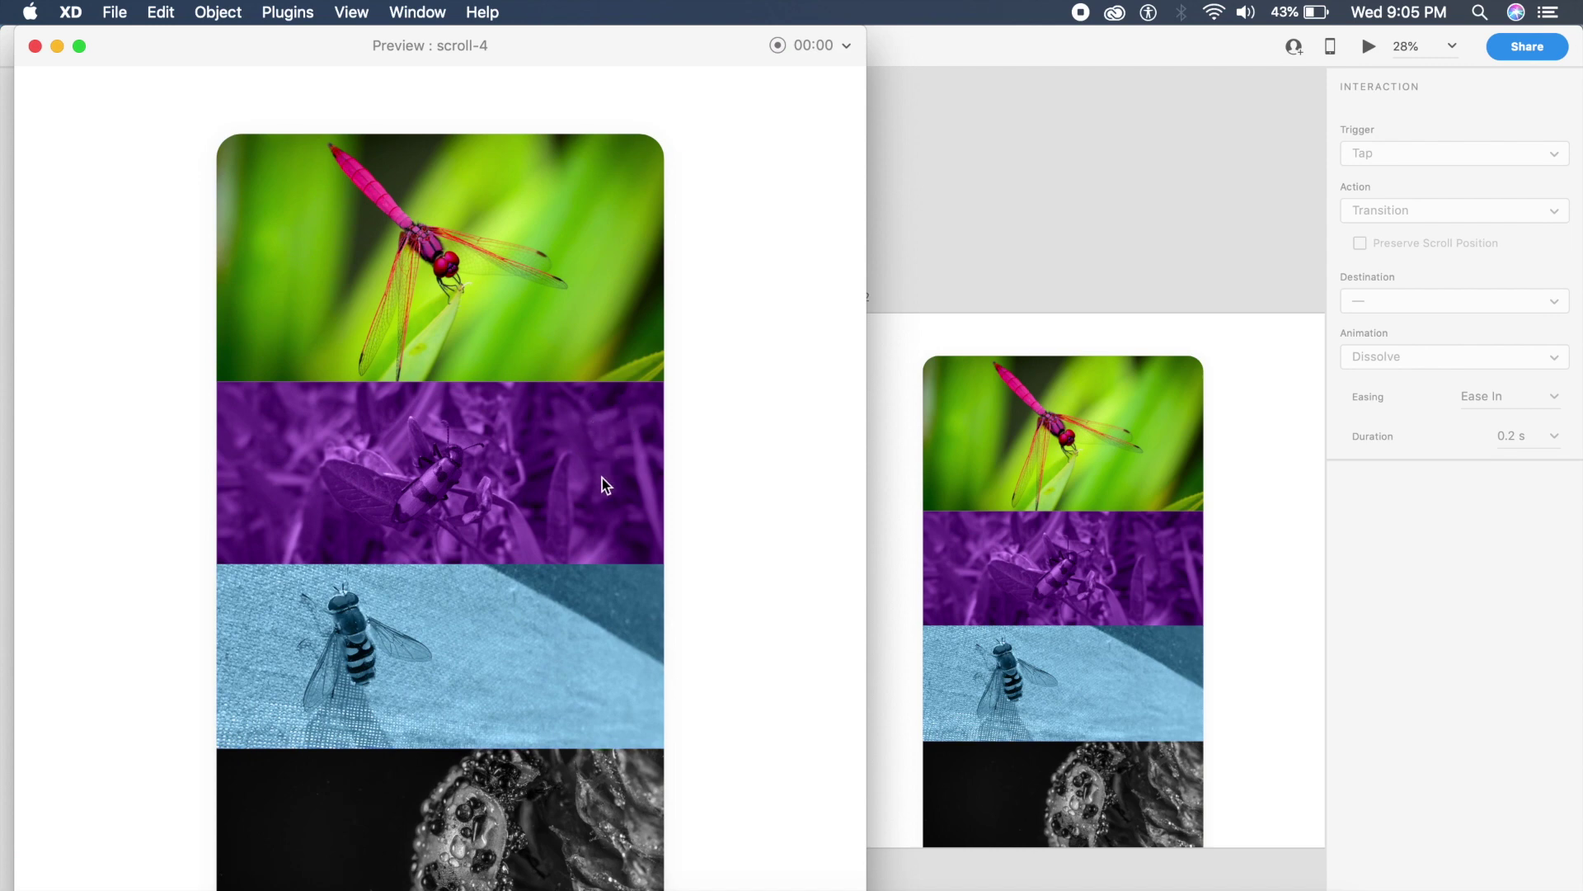
{"action": "left_click", "coordinate": [33, 46]}
Step: Move Artboard – 2's invisible strip up so it extends above the card
{"action": "left_click", "coordinate": [1165, 462]}
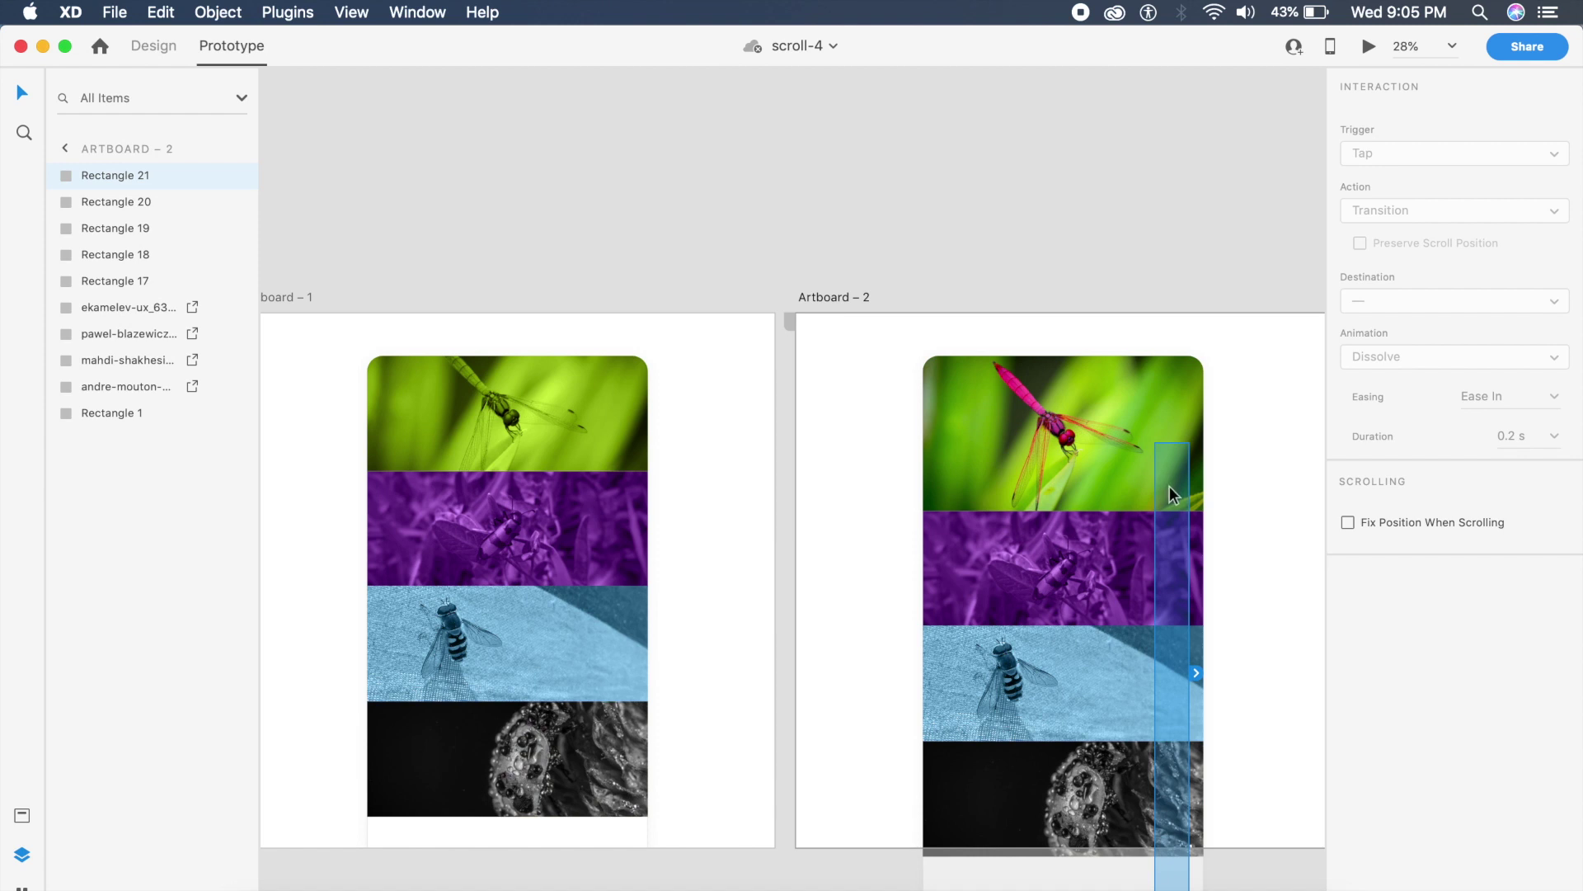
{"action": "left_click", "coordinate": [1168, 466]}
{"action": "left_click_drag", "start_coordinate": [1167, 466], "coordinate": [1177, 329]}
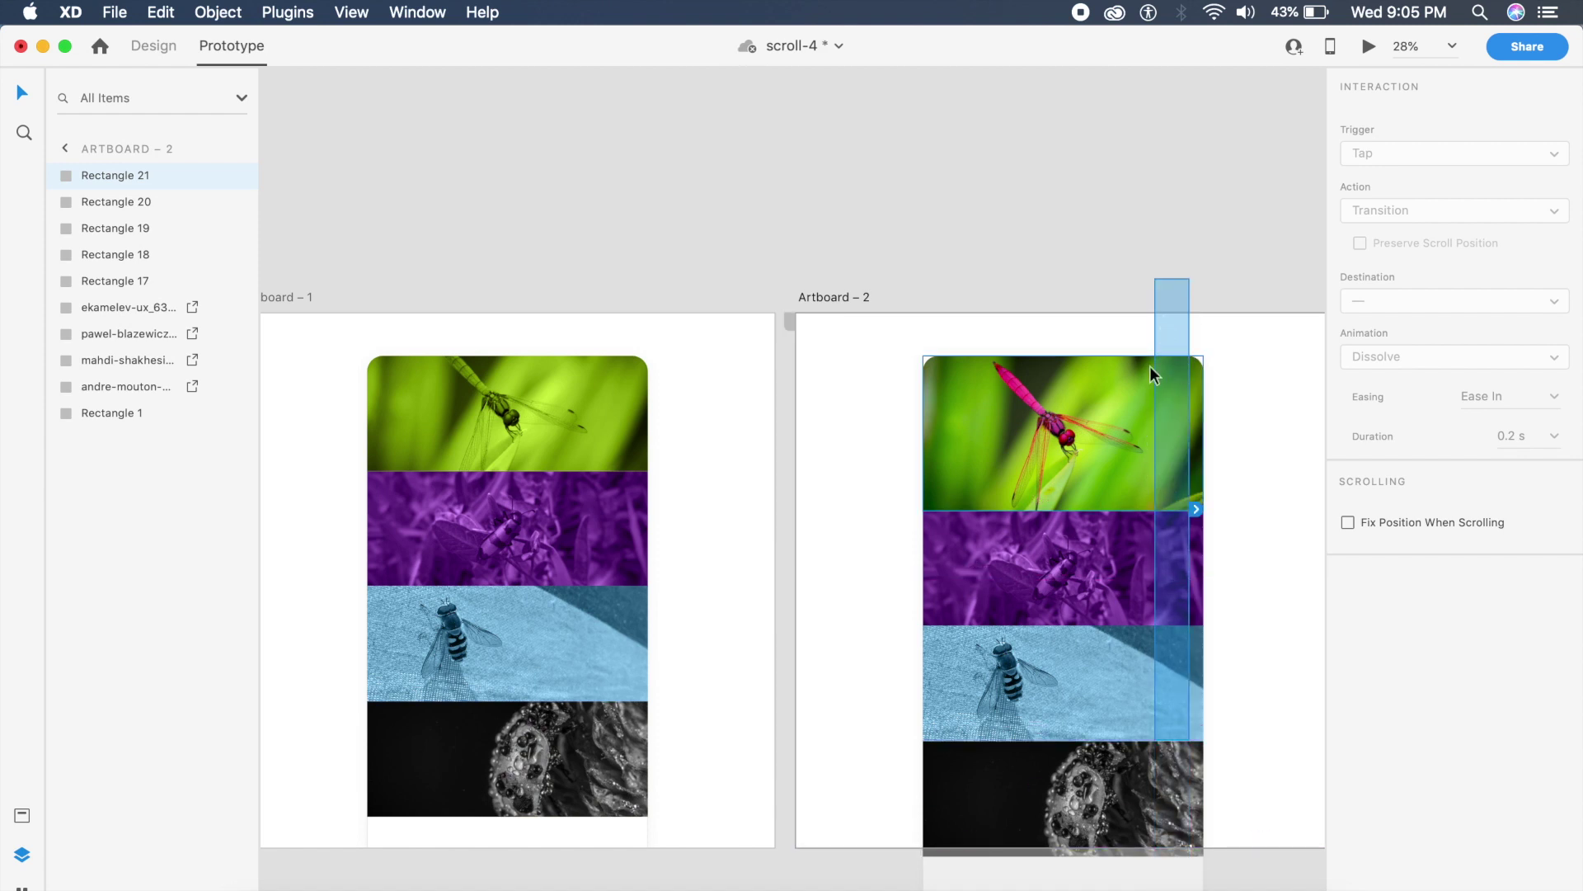
Step: Preview again from Artboard – 1 to recheck the drag transition
{"action": "left_click", "coordinate": [717, 419]}
{"action": "left_click", "coordinate": [1363, 48]}
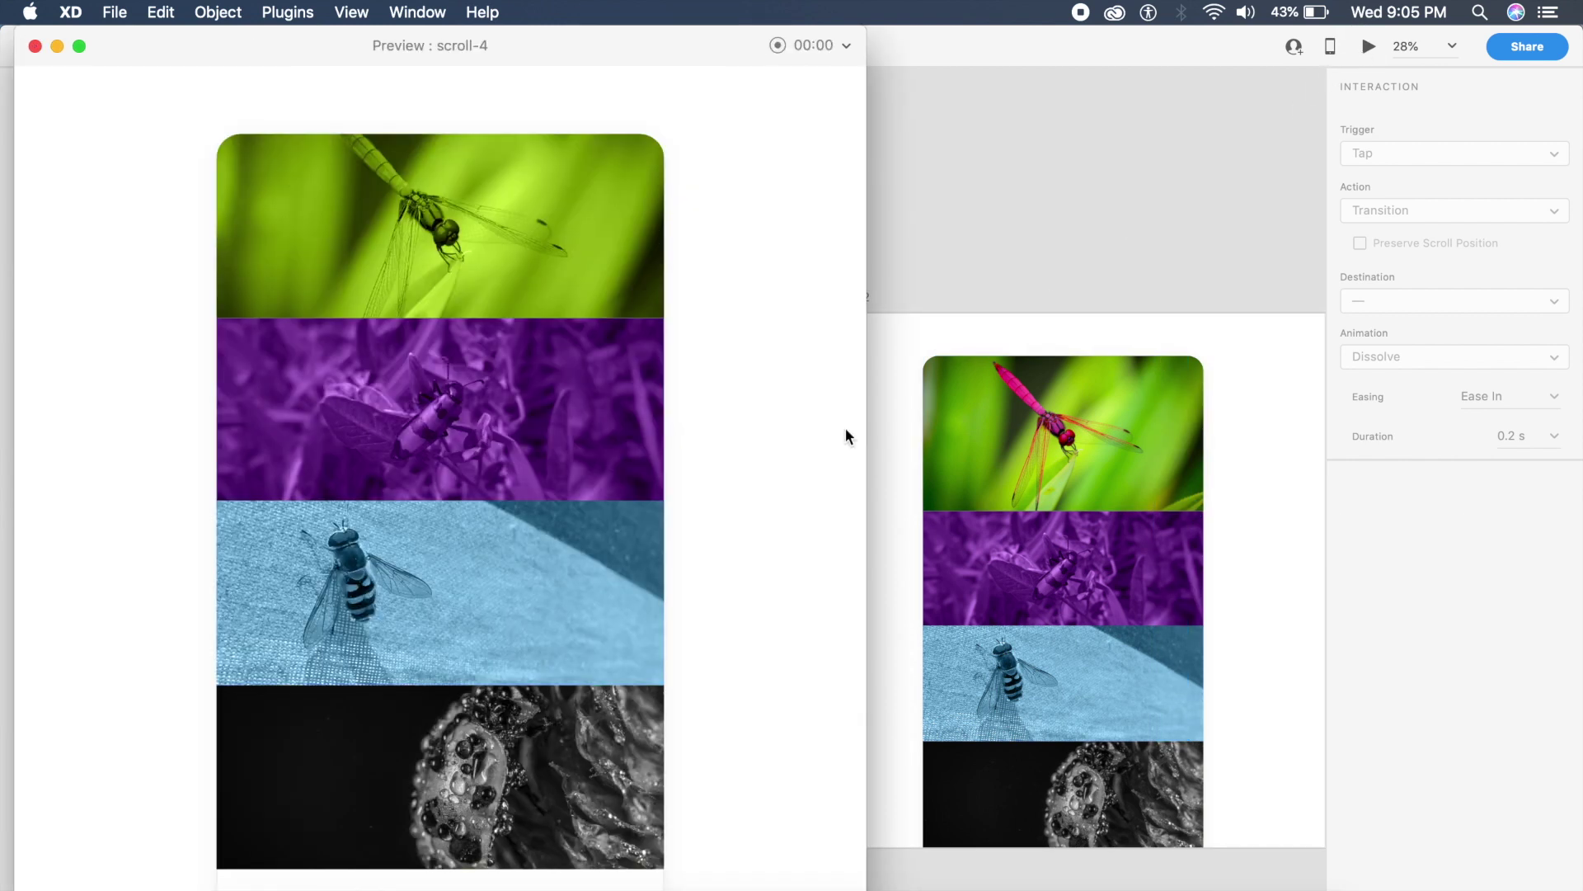
{"action": "scroll", "coordinate": [613, 452], "scroll_direction": "up", "scroll_amount": 3}
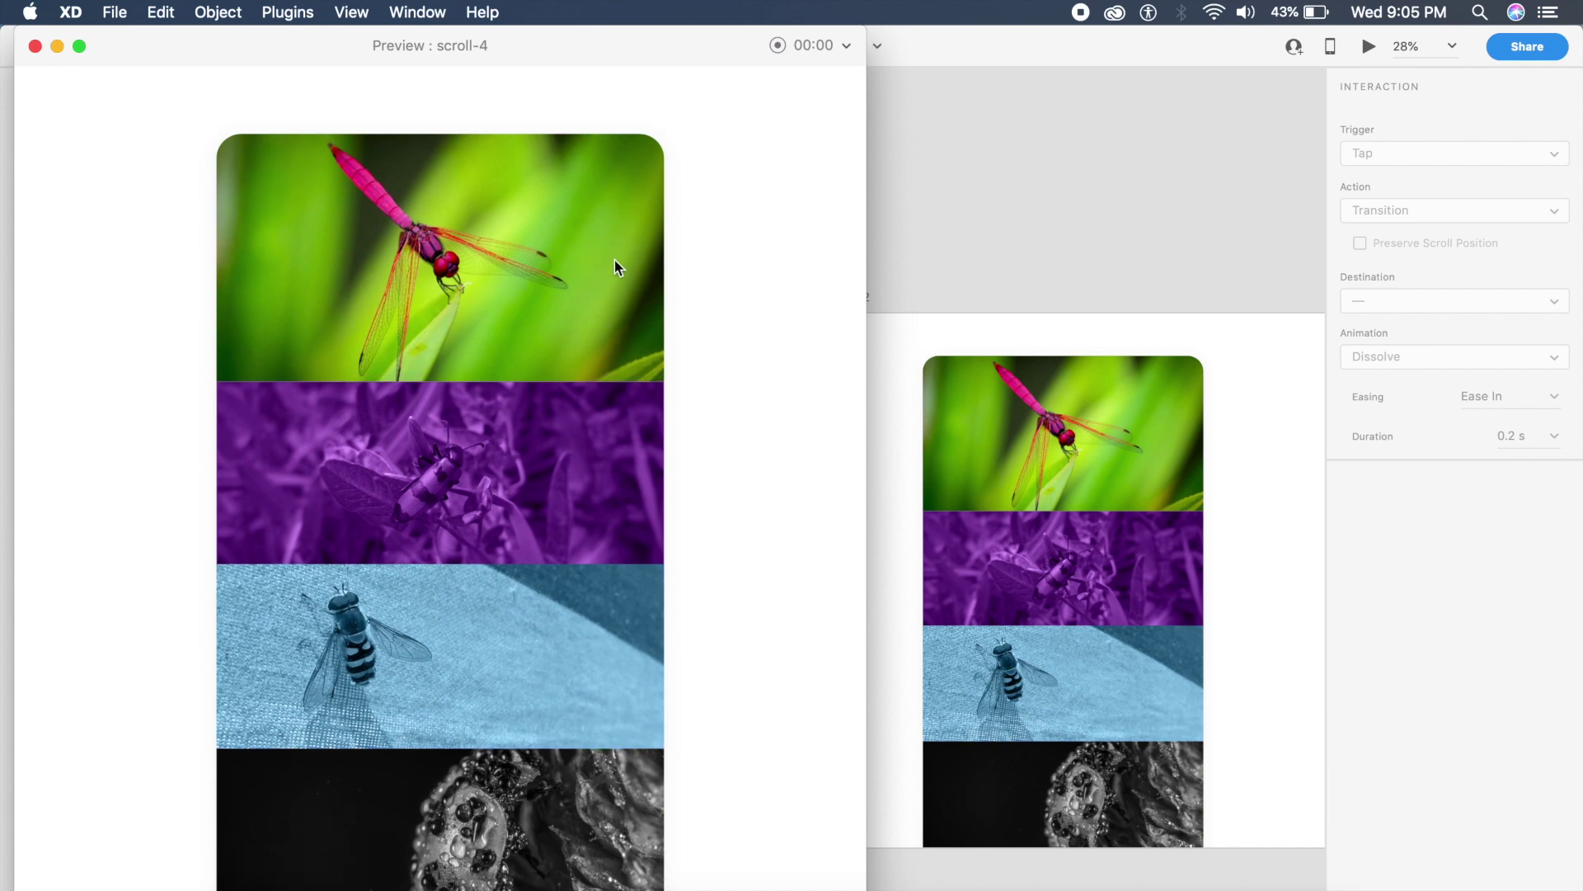
{"action": "left_click", "coordinate": [34, 46]}
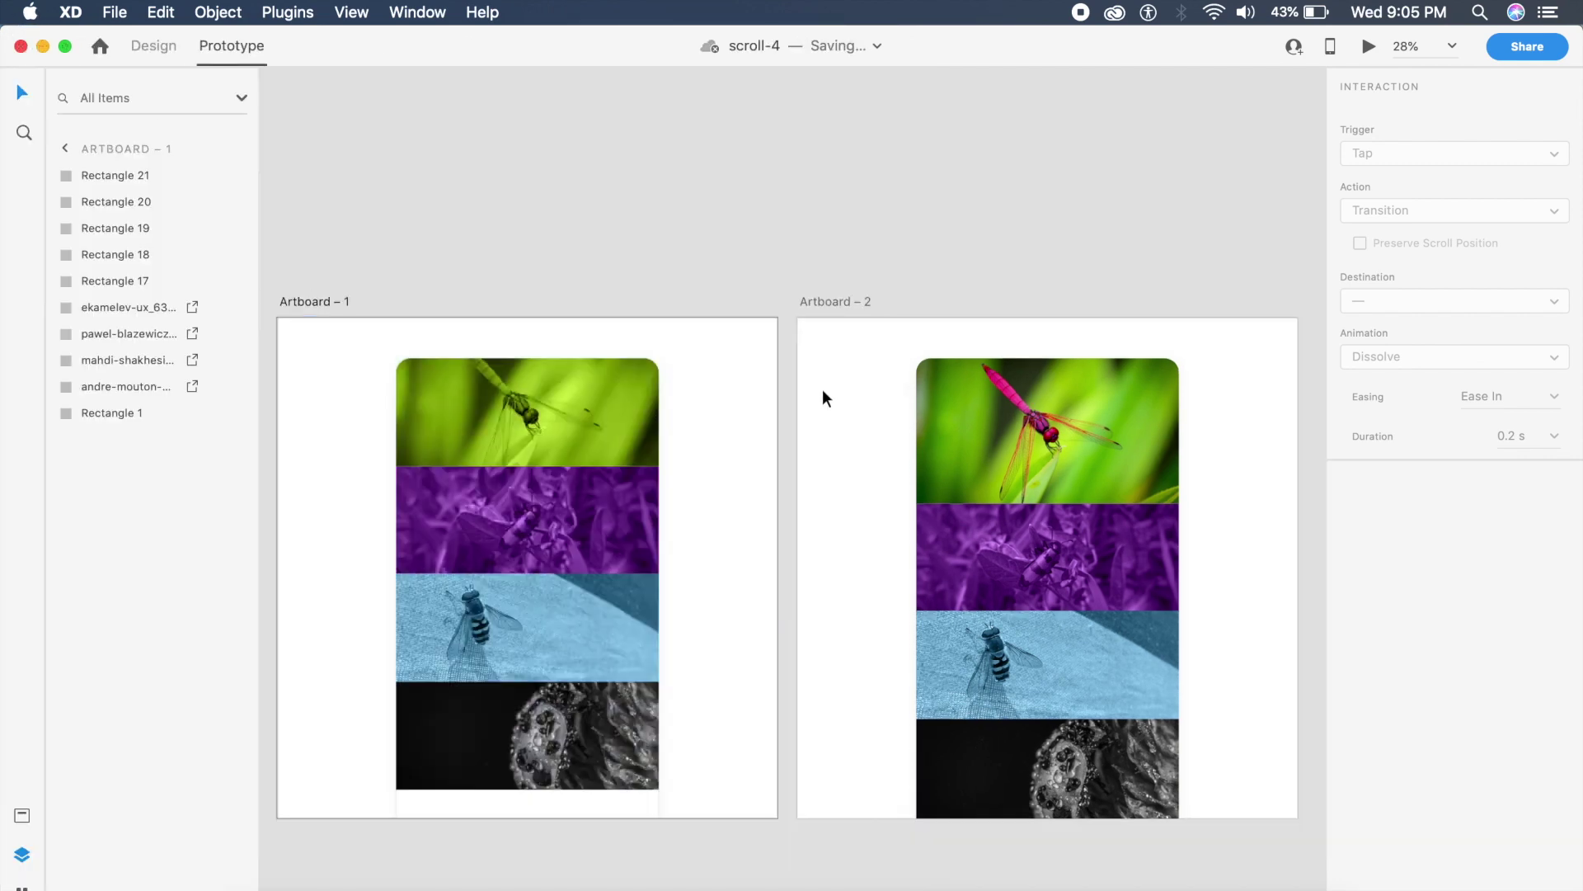
{"action": "scroll", "coordinate": [823, 389], "scroll_direction": "down", "scroll_amount": 3}
Step: Show Artboard – 3's layers and scroll through its Articles screen with two pink text cards
{"action": "left_click", "coordinate": [639, 395]}
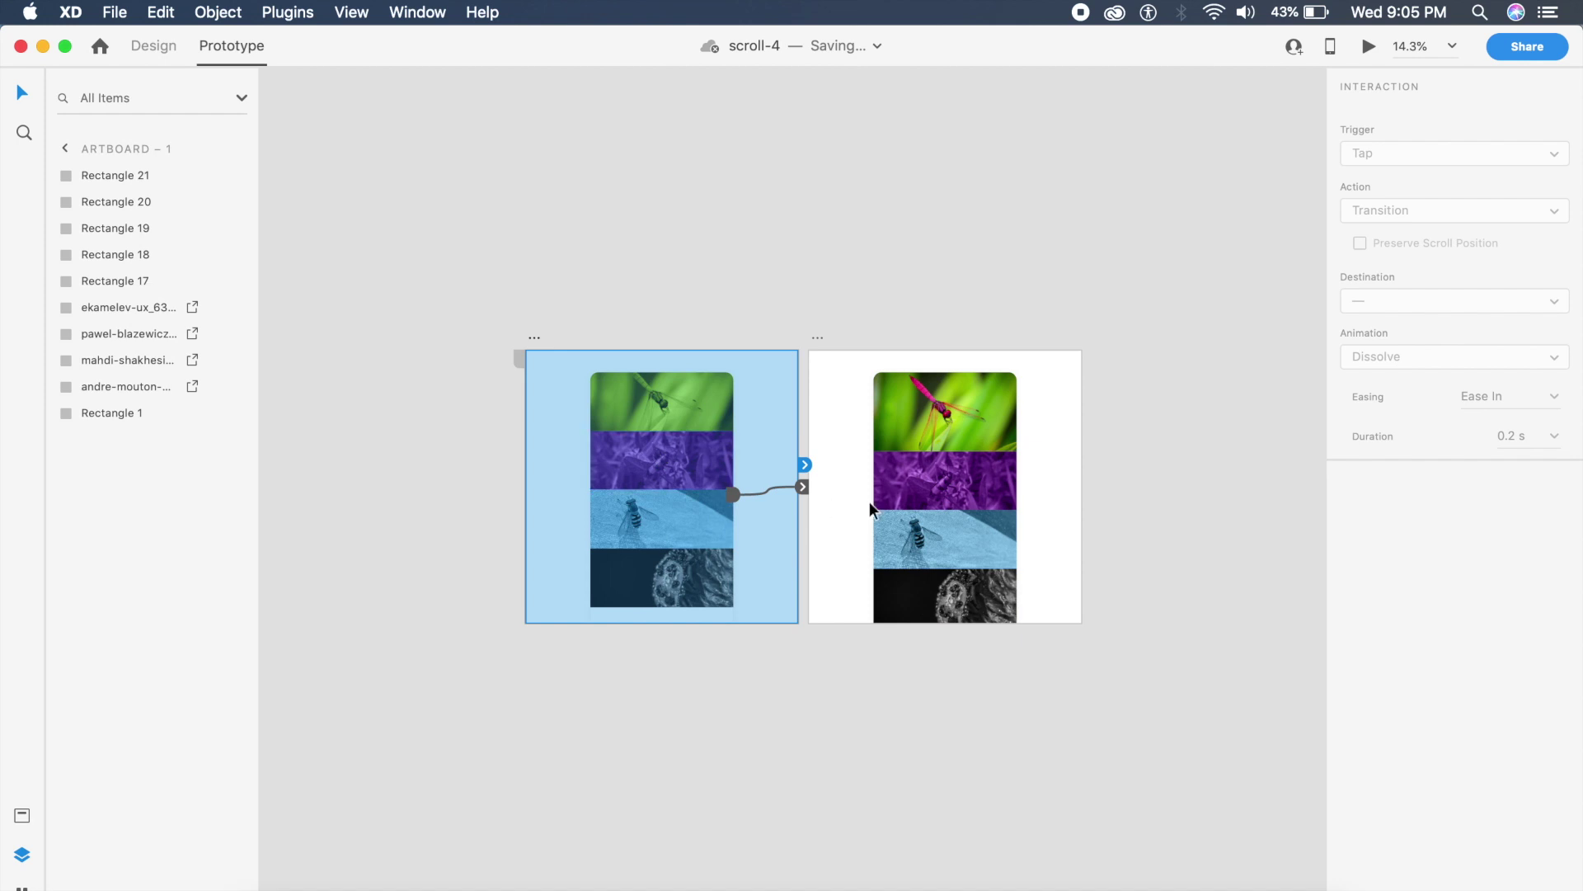
{"action": "left_click", "coordinate": [948, 548]}
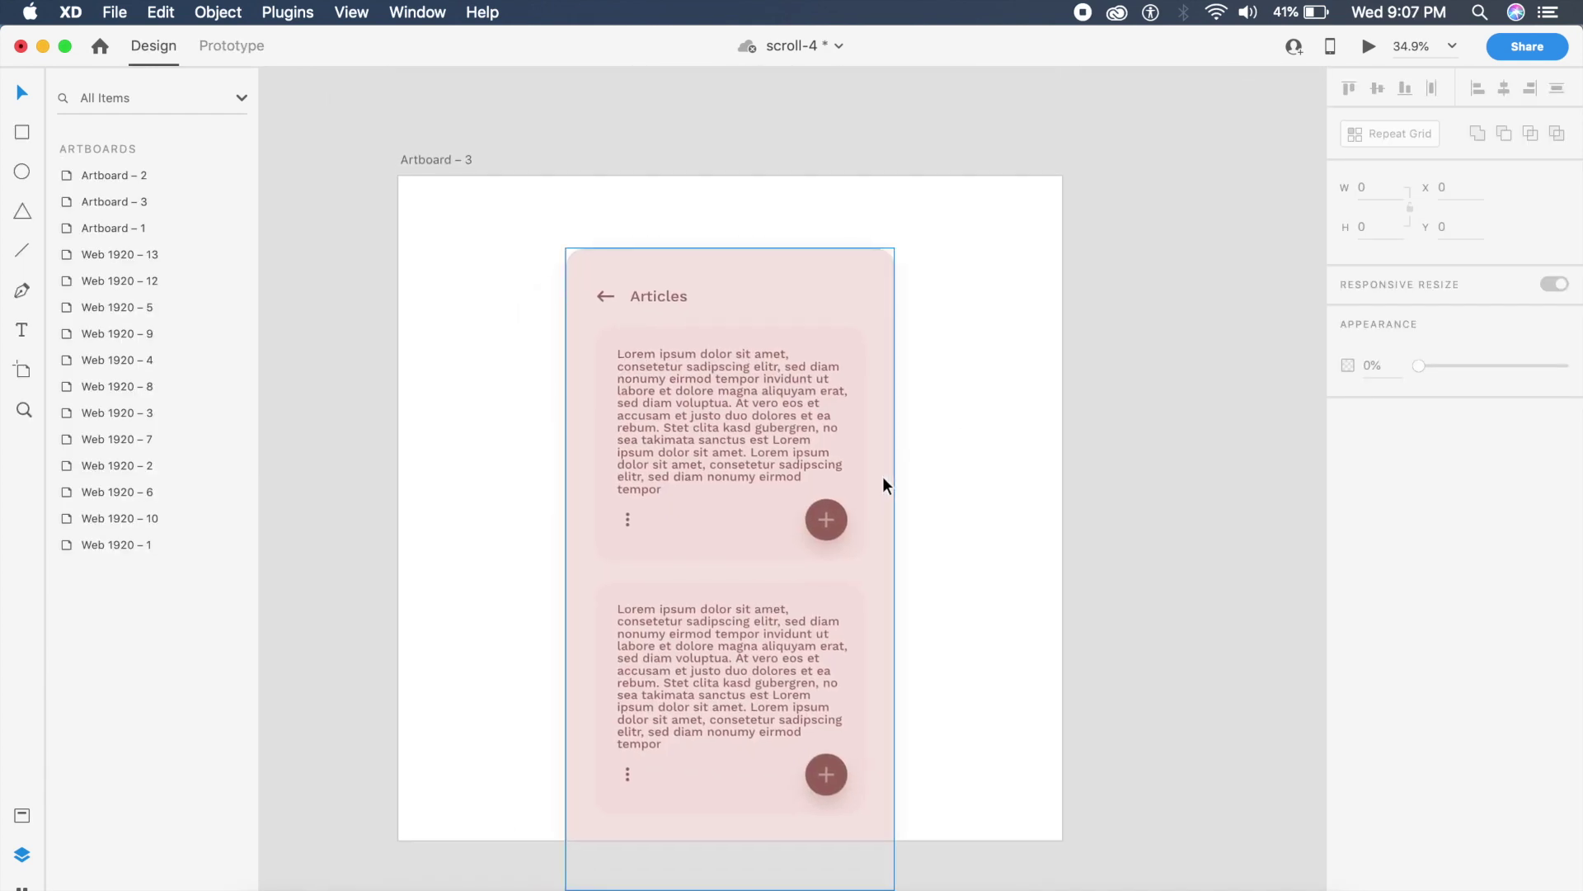
{"action": "left_click", "coordinate": [933, 465]}
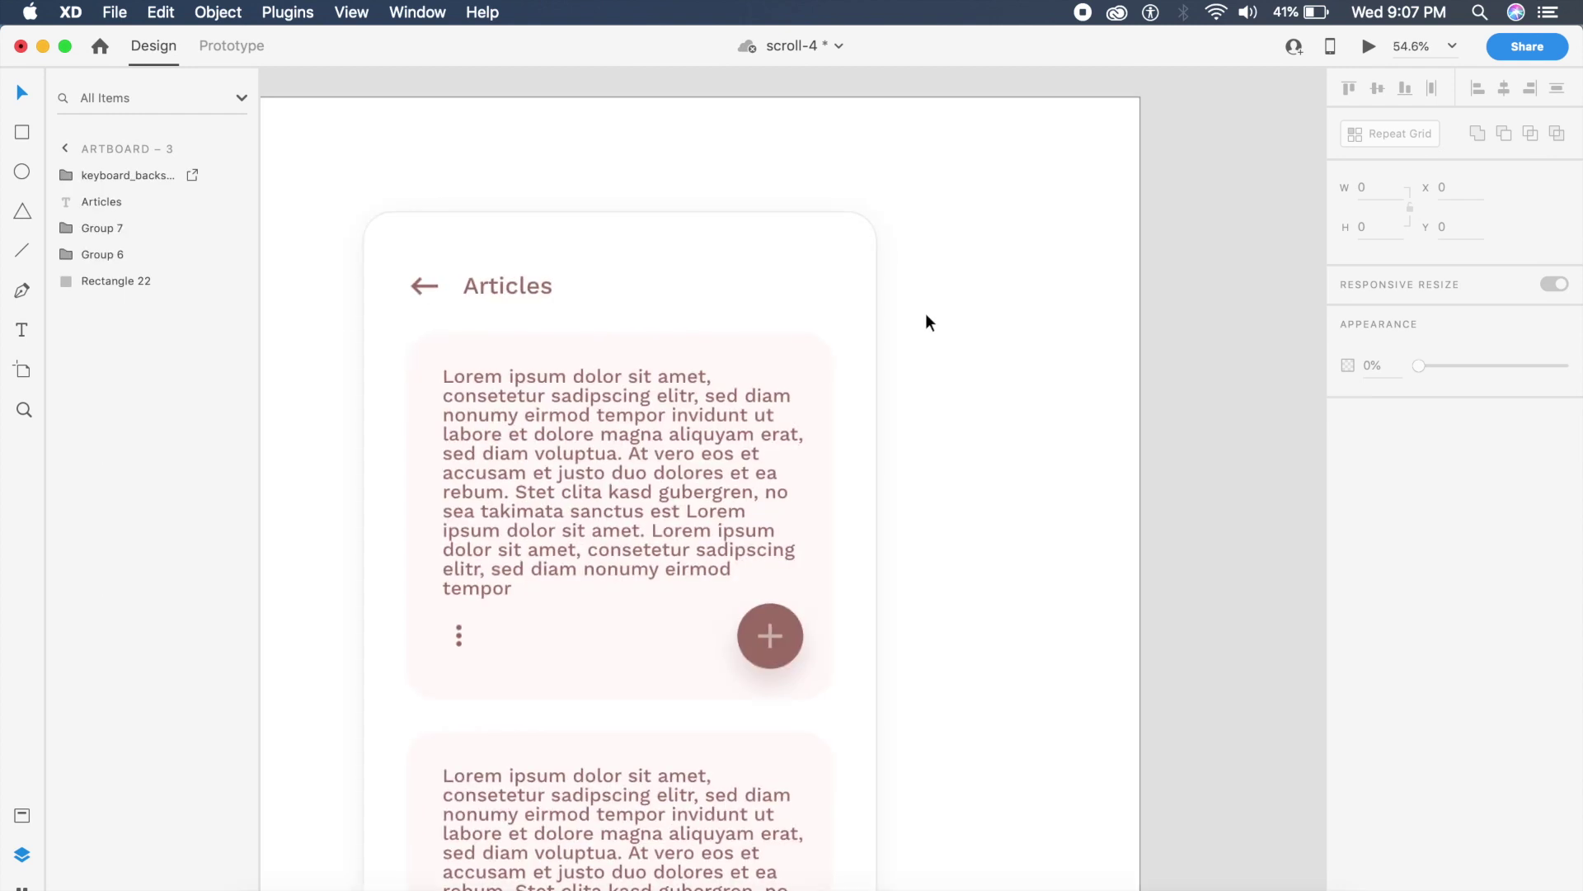
{"action": "scroll", "coordinate": [925, 313], "scroll_direction": "down", "scroll_amount": 2}
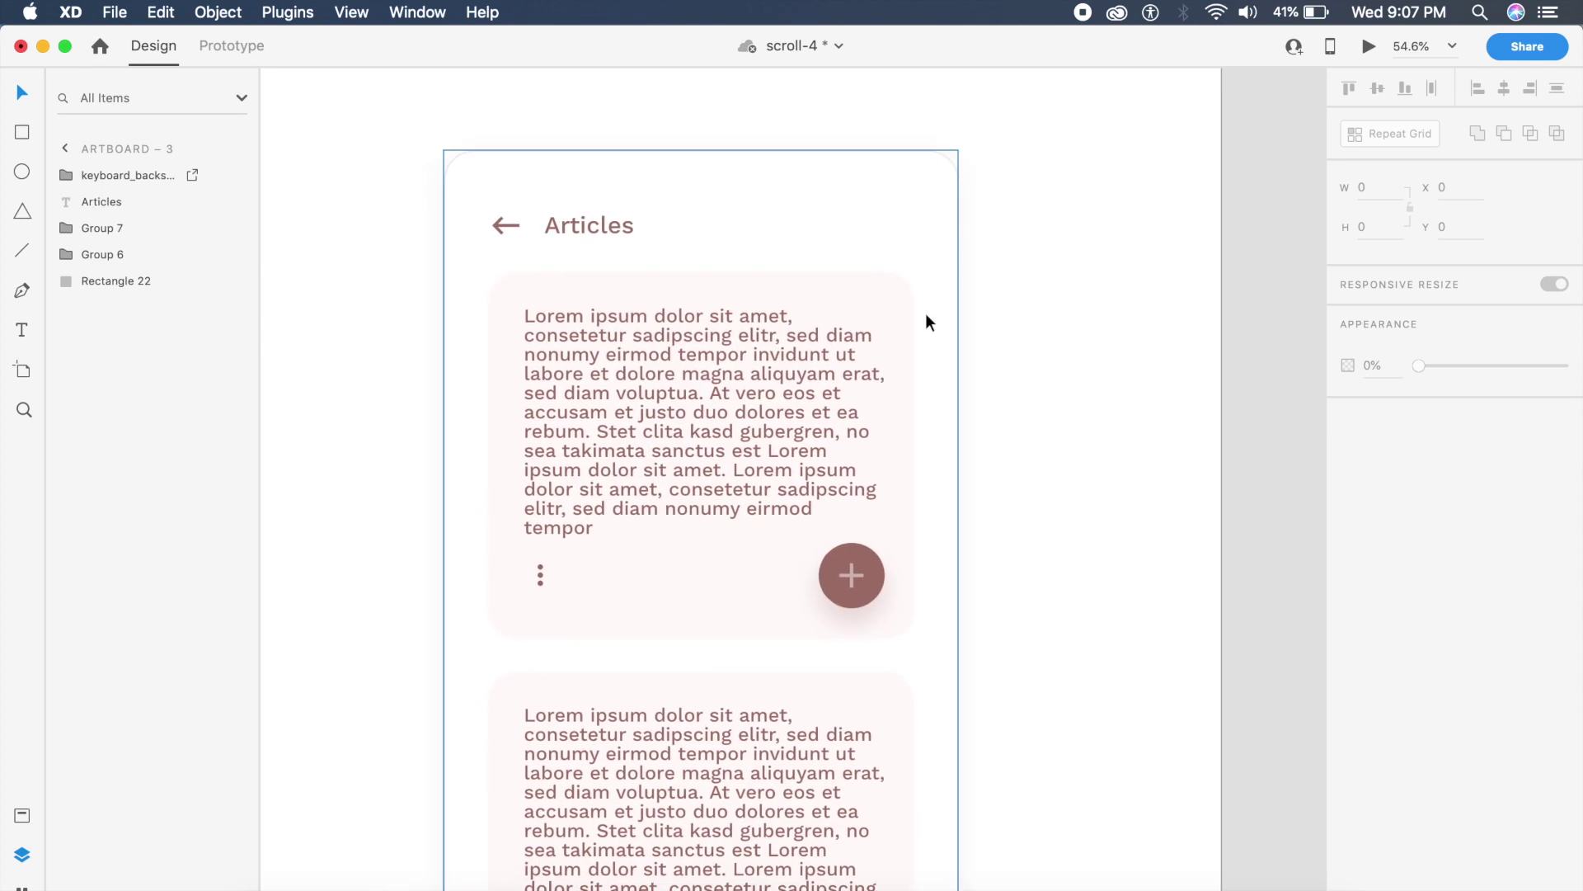
{"action": "scroll", "coordinate": [925, 315], "scroll_direction": "down", "scroll_amount": 2}
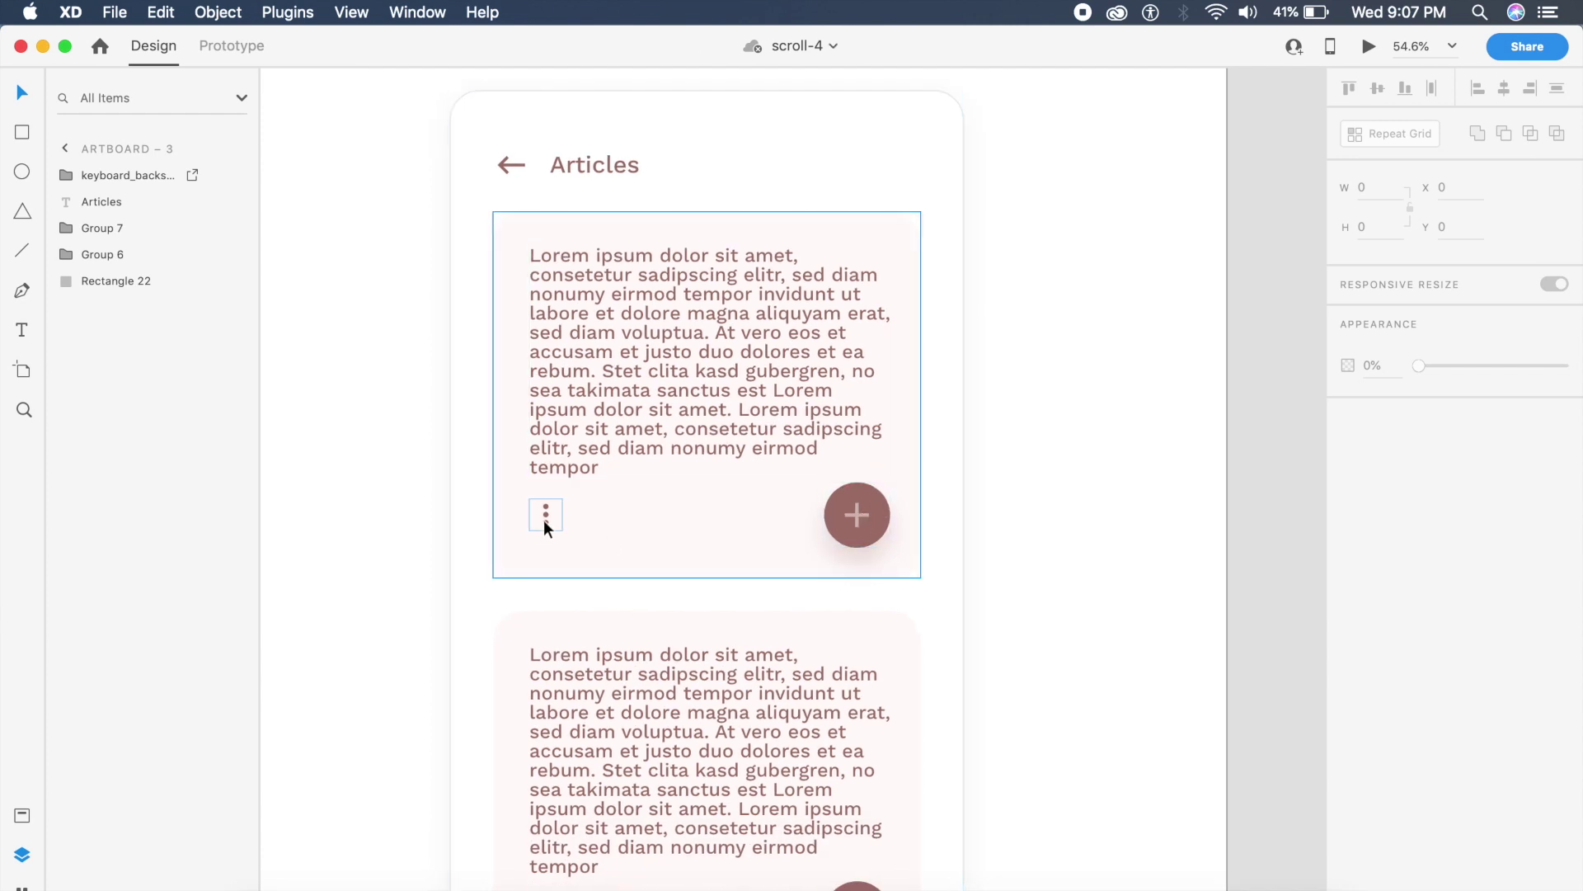
{"action": "scroll", "coordinate": [395, 447], "scroll_direction": "down", "scroll_amount": 2}
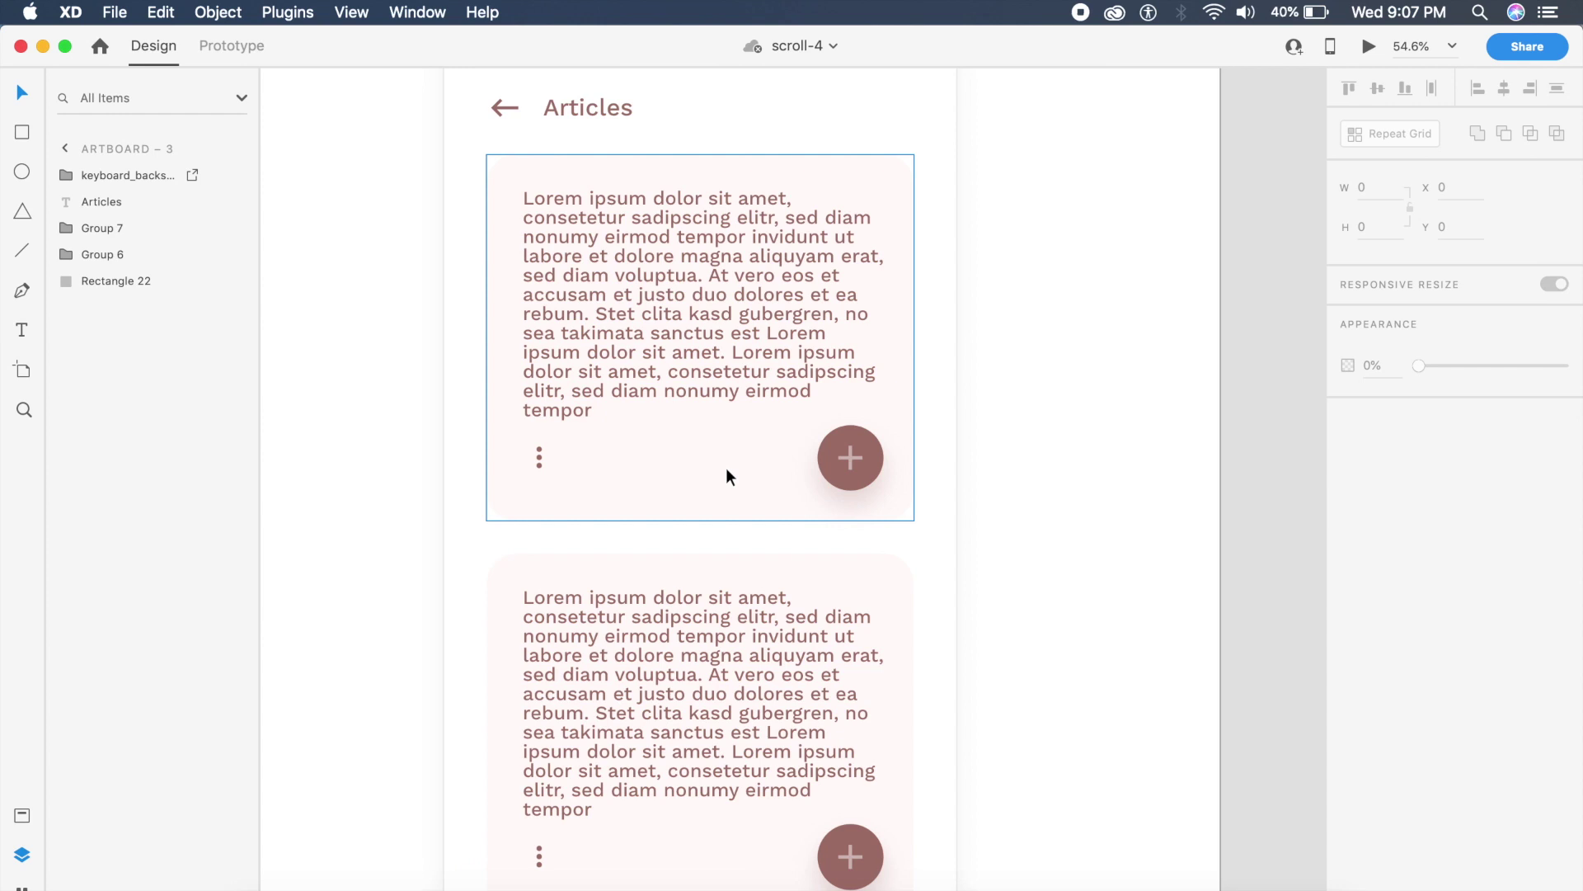
{"action": "scroll", "coordinate": [726, 470], "scroll_direction": "down", "scroll_amount": 3}
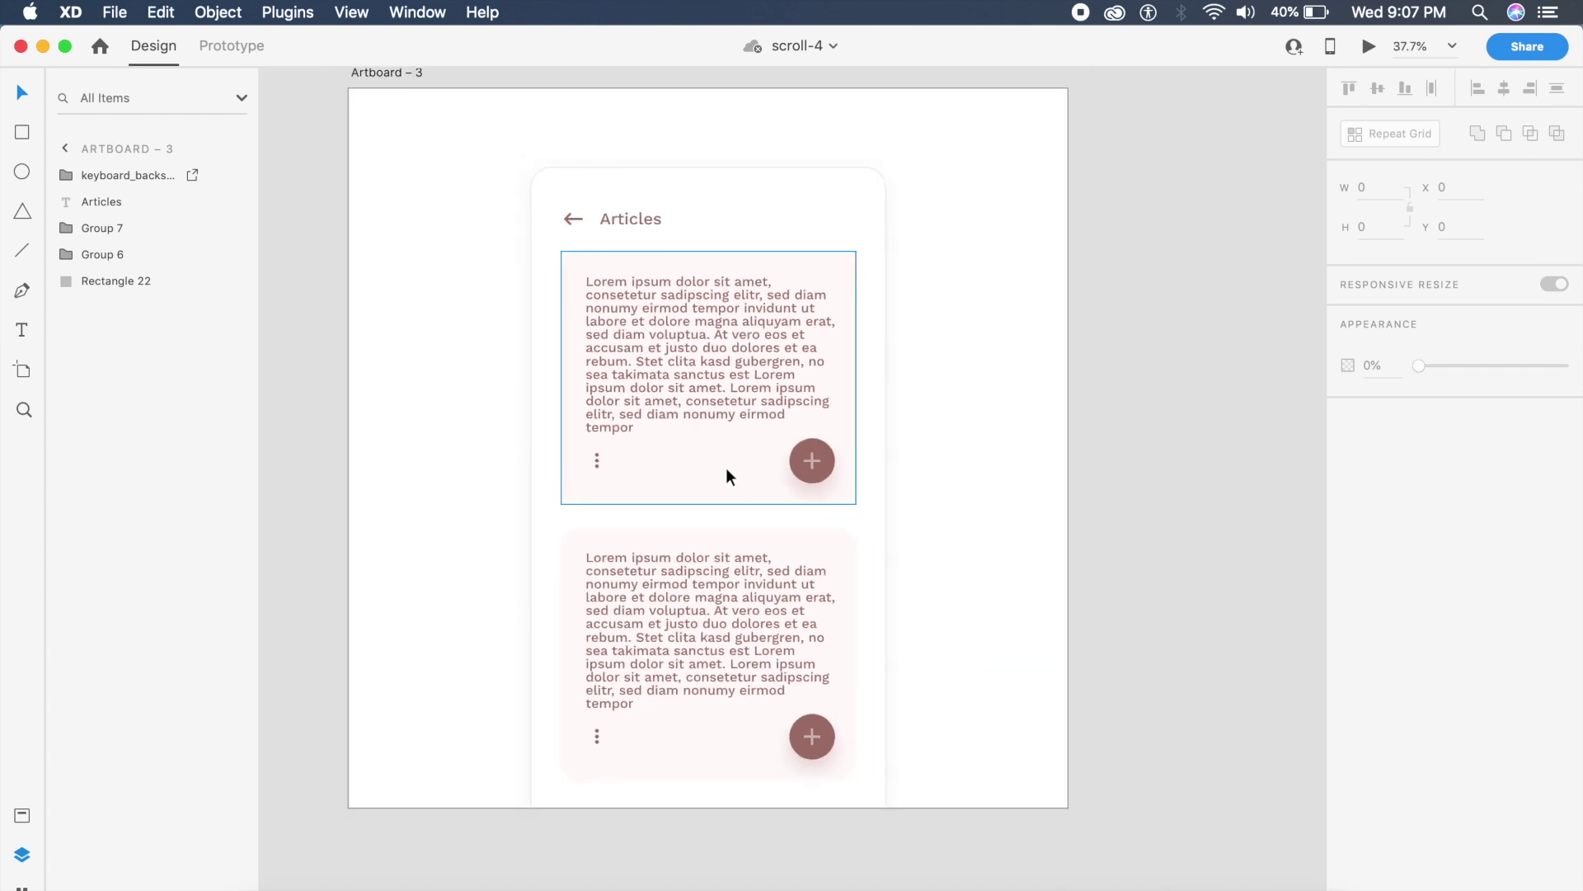
Step: Draw a white 857 × 1643 rectangle over the phone frame and shift it right
{"action": "key", "text": "r"}
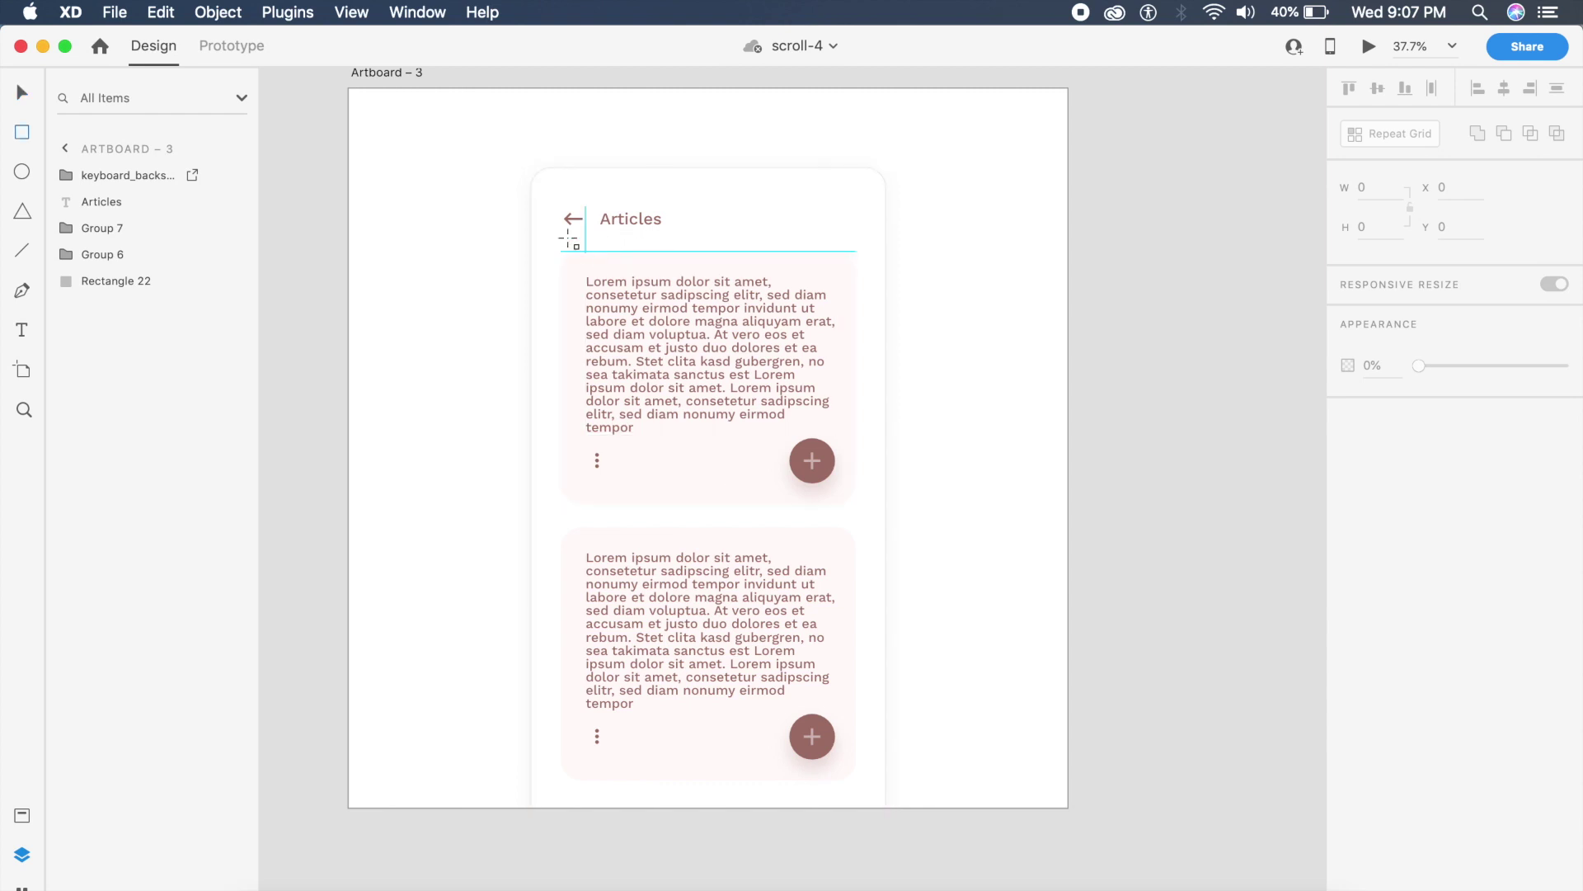
{"action": "left_click_drag", "start_coordinate": [532, 168], "coordinate": [885, 854]}
{"action": "key", "text": "super+z"}
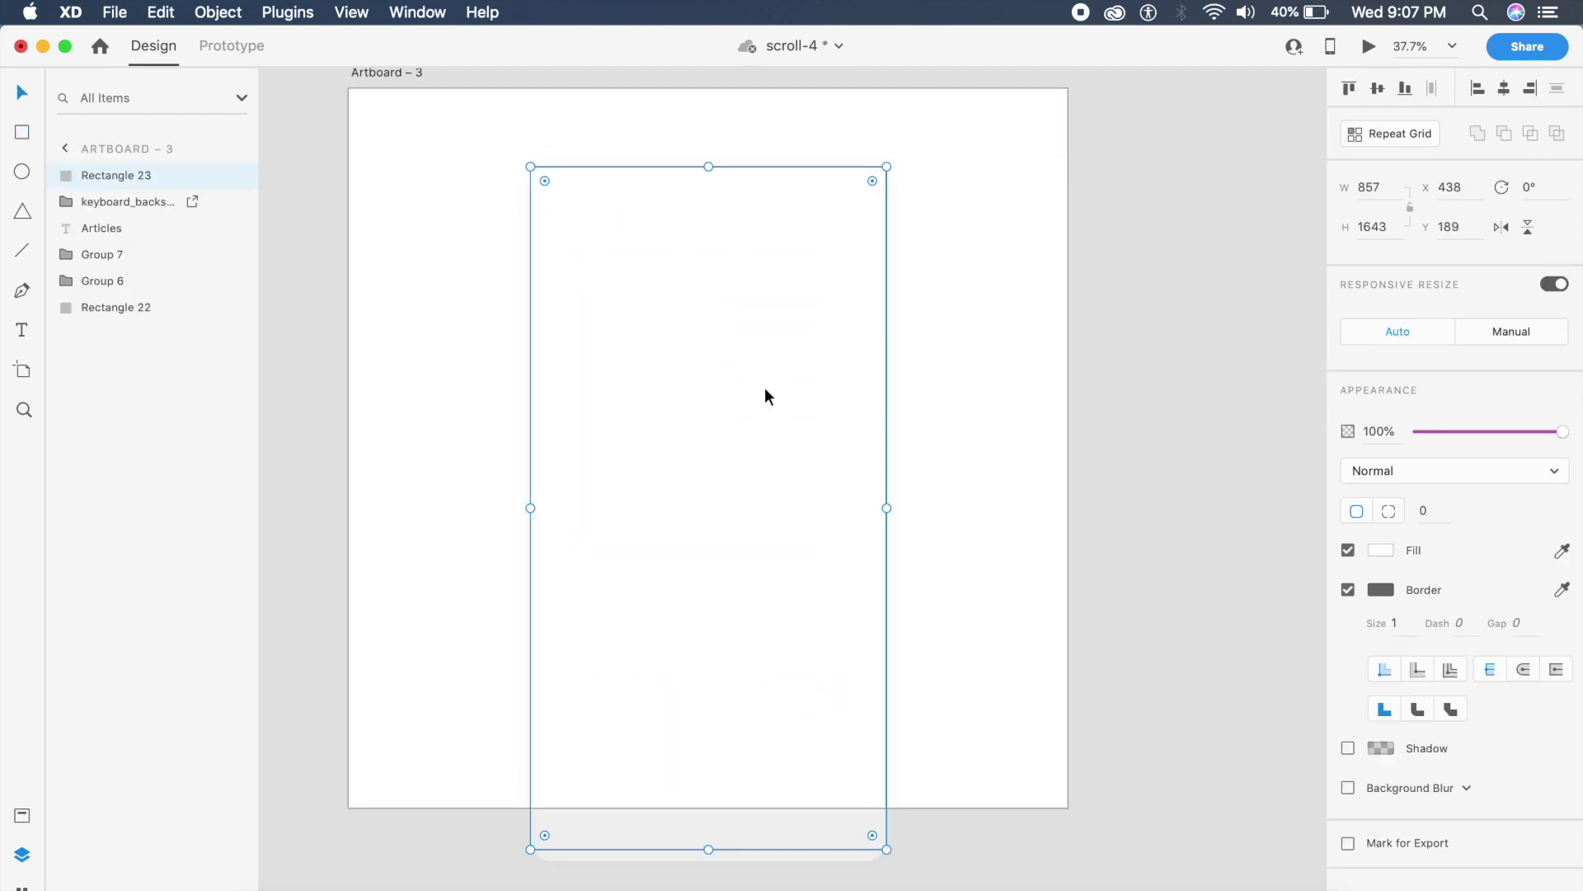
{"action": "left_click_drag", "start_coordinate": [765, 396], "coordinate": [897, 396]}
Step: Give the white rectangle a corner radius of 50 and duplicate it to the left
{"action": "left_click", "coordinate": [572, 204]}
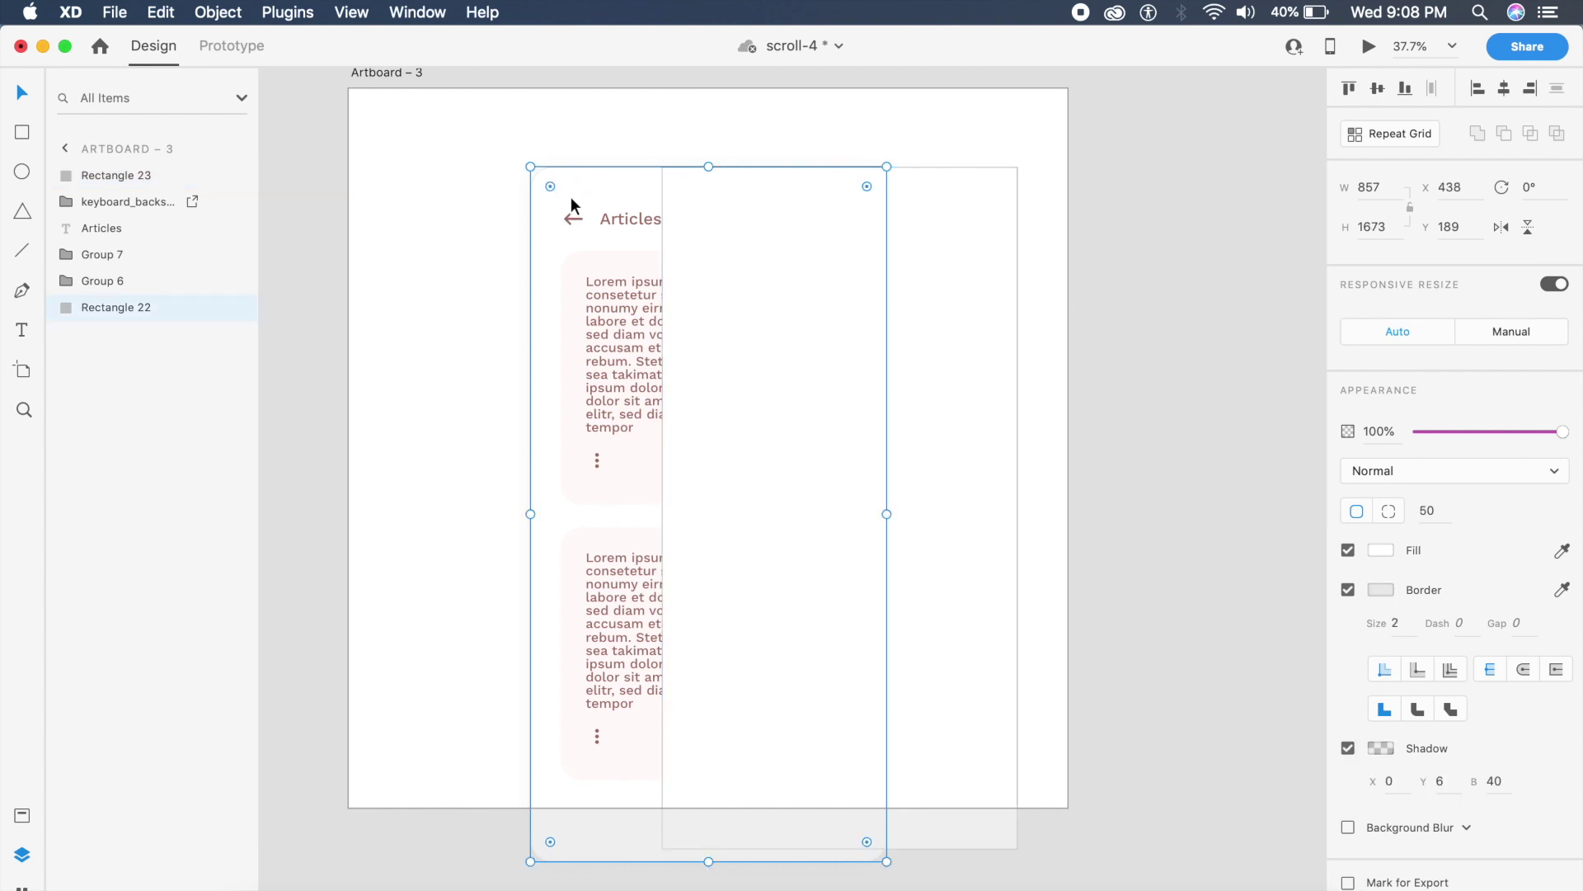
{"action": "left_click", "coordinate": [873, 275]}
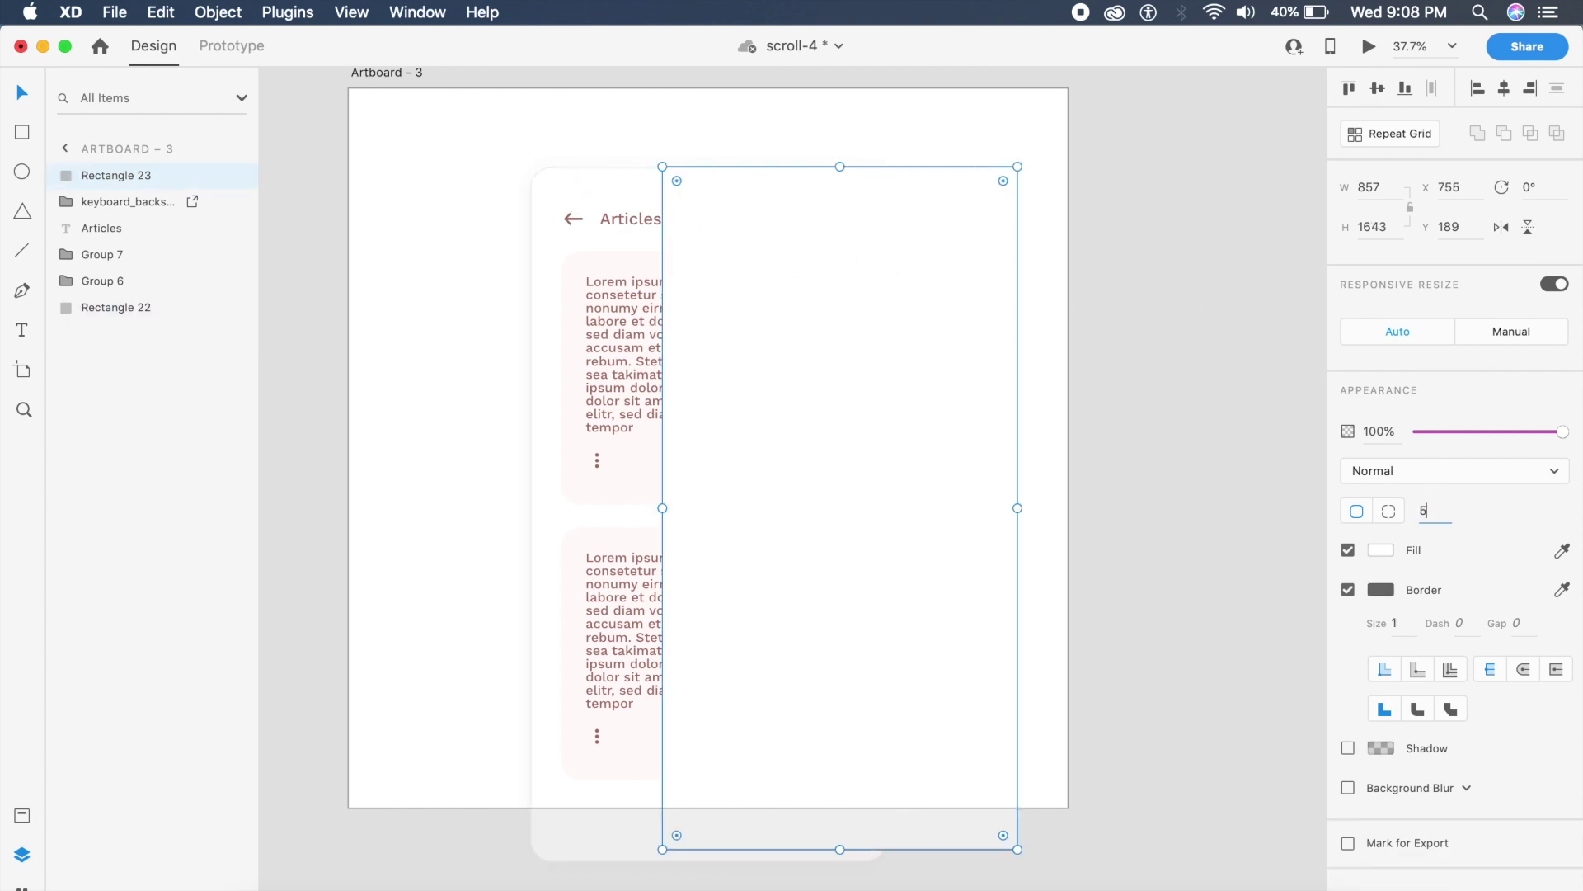
{"action": "type", "text": "50"}
{"action": "key", "text": "Return"}
{"action": "left_click", "coordinate": [928, 461]}
{"action": "left_click_drag", "start_coordinate": [872, 538], "coordinate": [550, 526]}
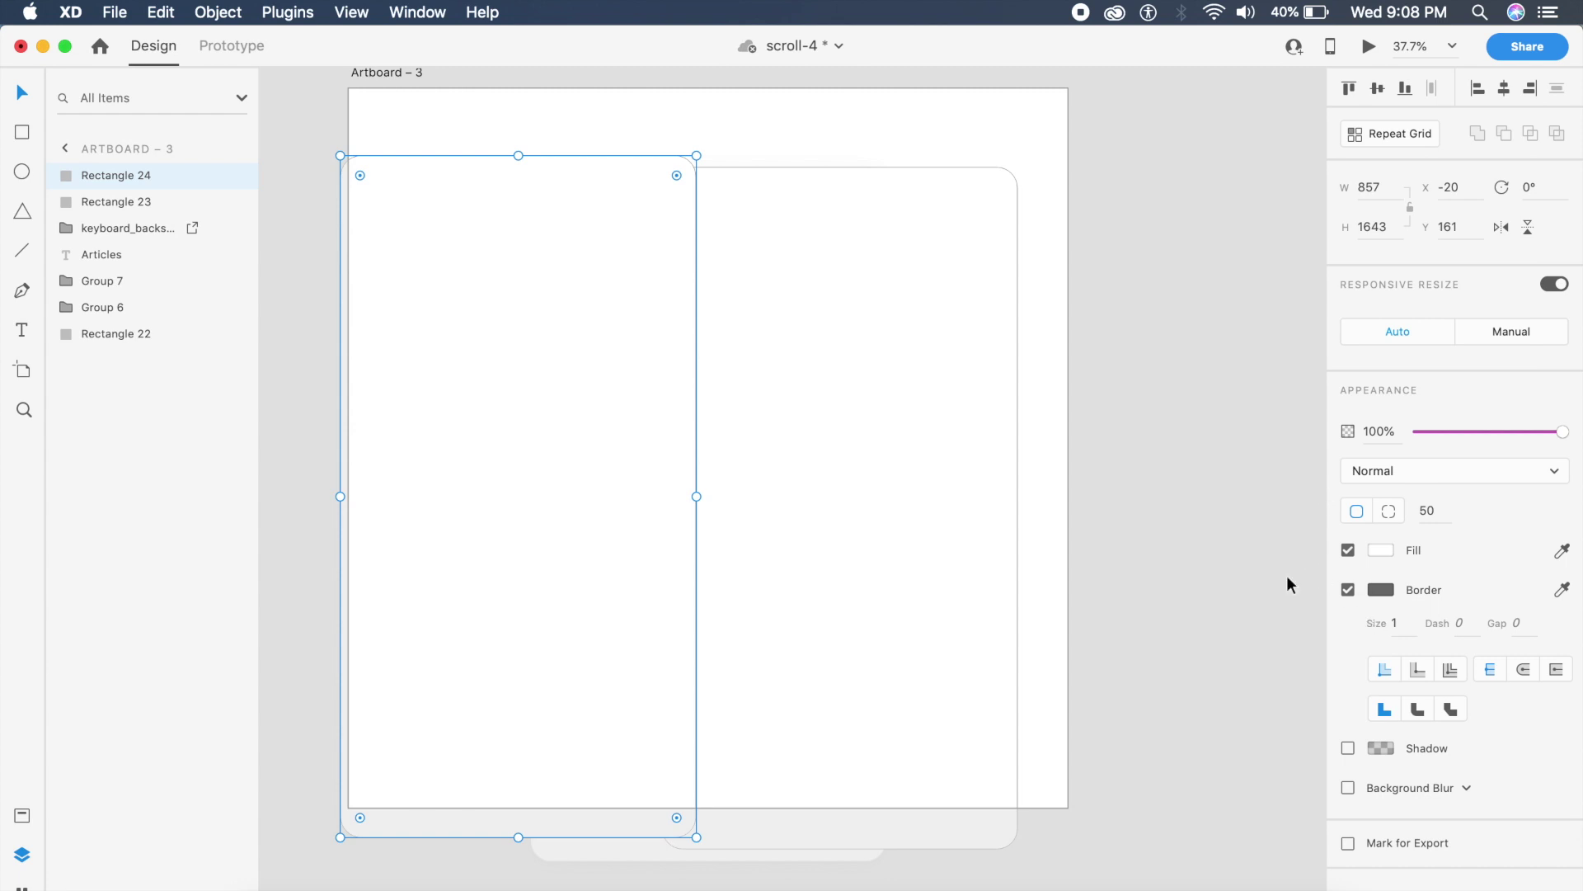
Step: Remove the copy's border and fill it with a slightly darker version of the cards' pink
{"action": "left_click", "coordinate": [1347, 590]}
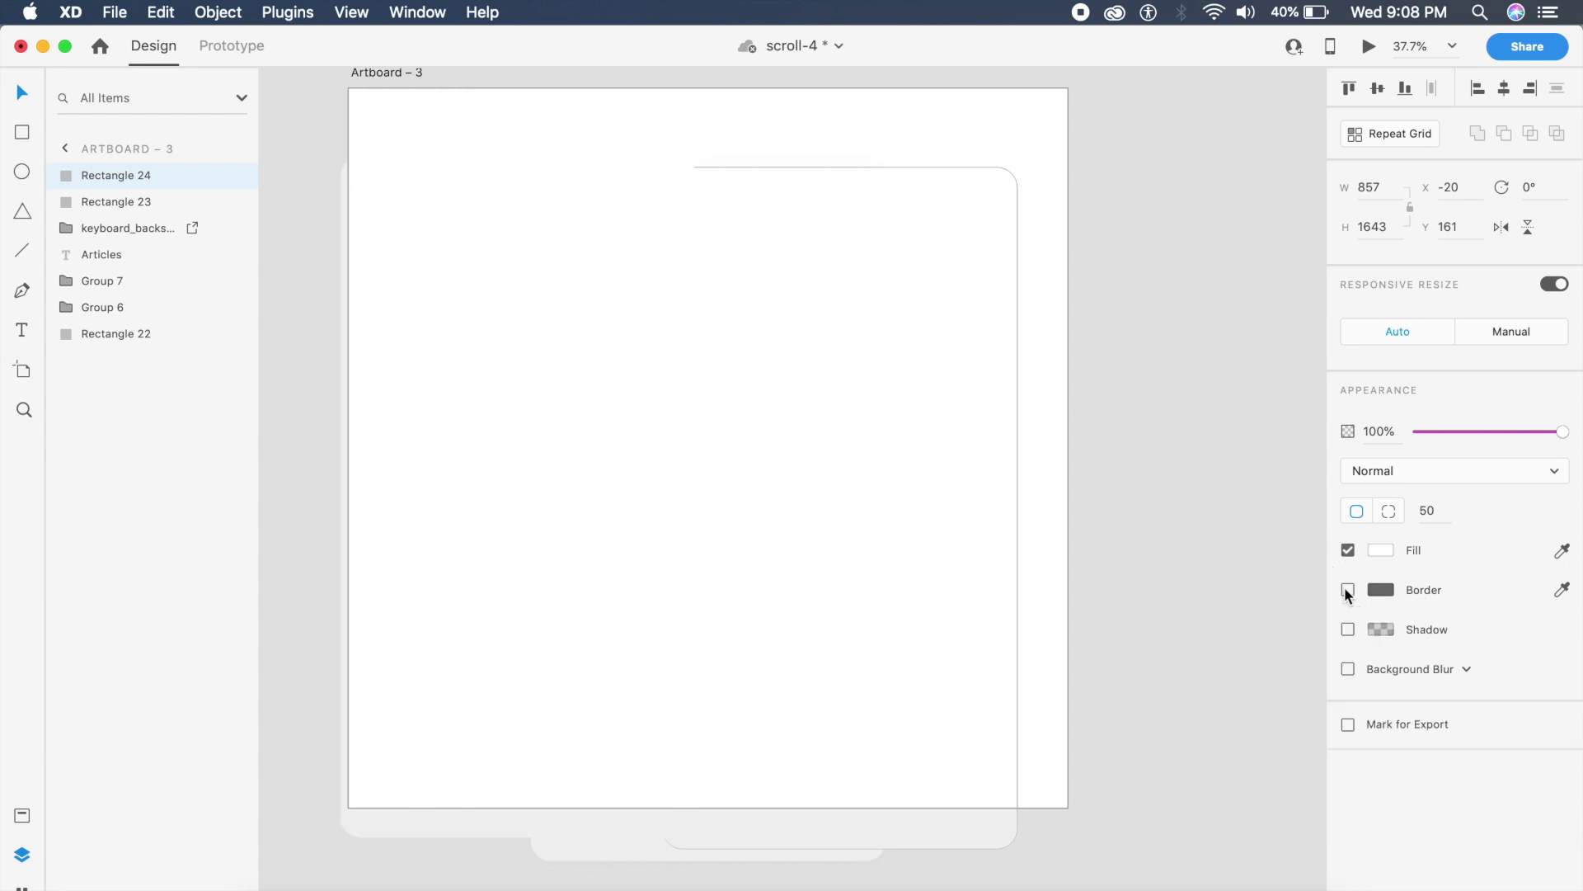
{"action": "left_click_drag", "start_coordinate": [512, 502], "coordinate": [884, 411]}
{"action": "left_click", "coordinate": [1563, 551]}
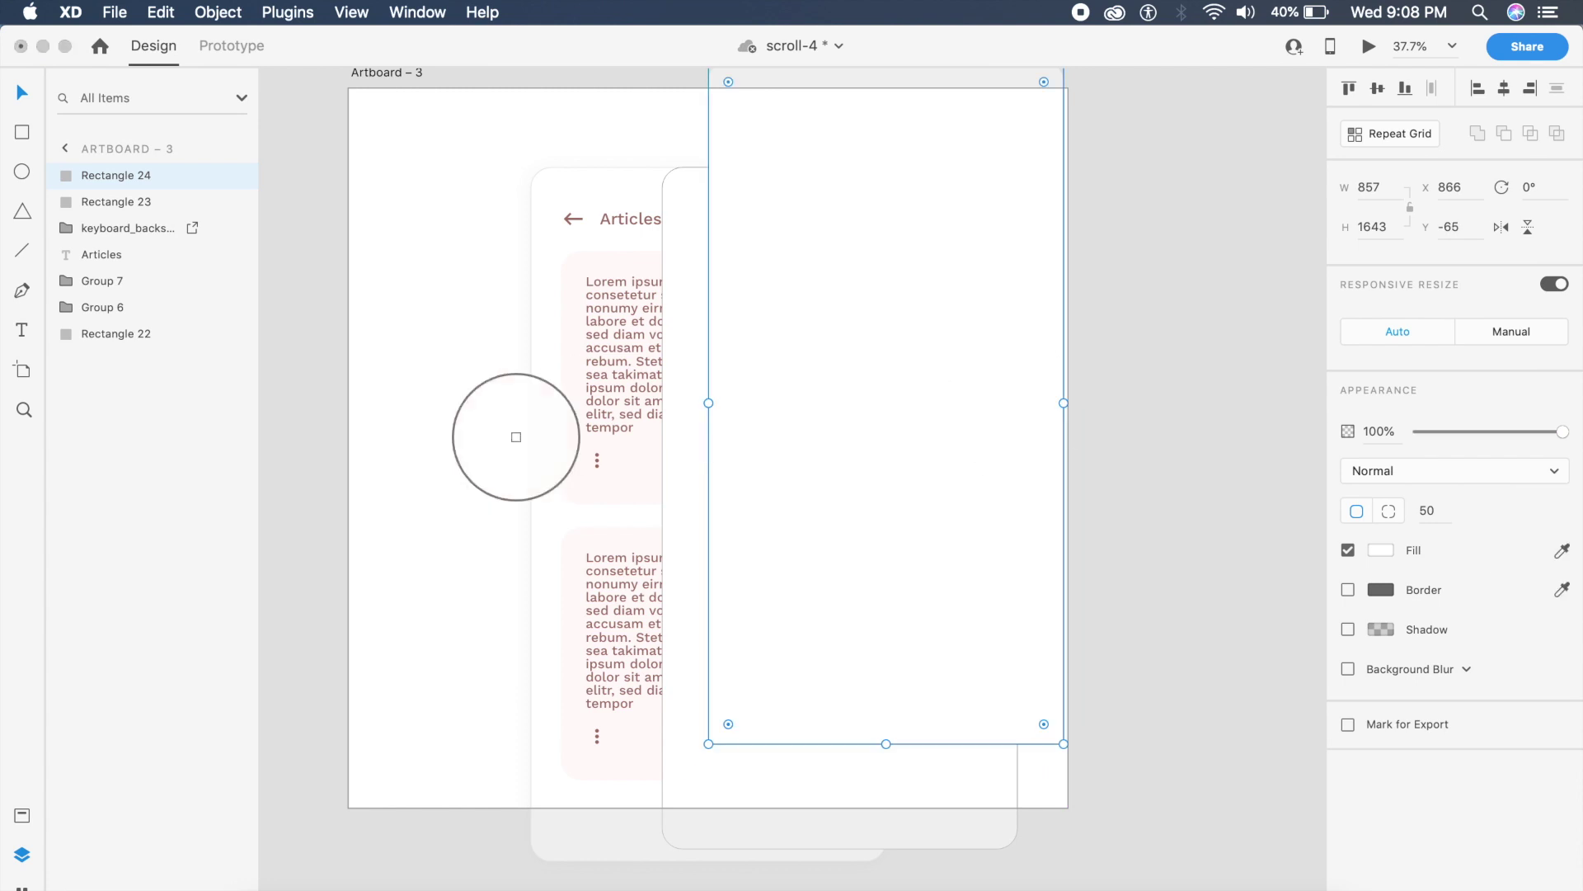
{"action": "left_click", "coordinate": [625, 470]}
{"action": "scroll", "coordinate": [625, 475], "scroll_direction": "right", "scroll_amount": 2}
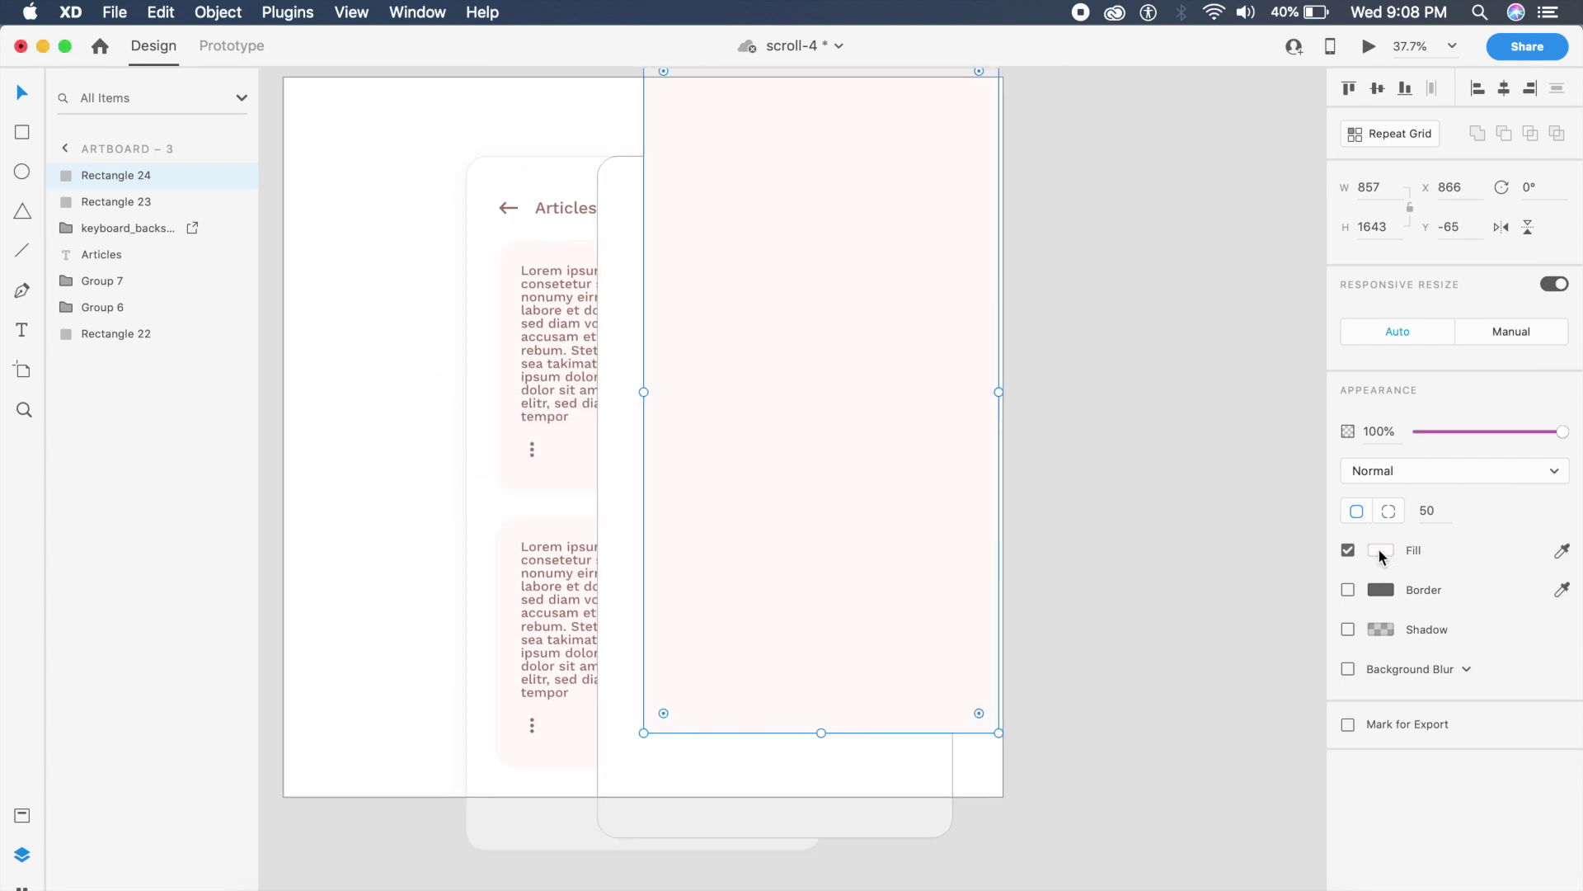
{"action": "left_click", "coordinate": [1381, 550]}
{"action": "type", "text": "#F5E6E4"}
{"action": "key", "text": "Return"}
{"action": "left_click", "coordinate": [1101, 338]}
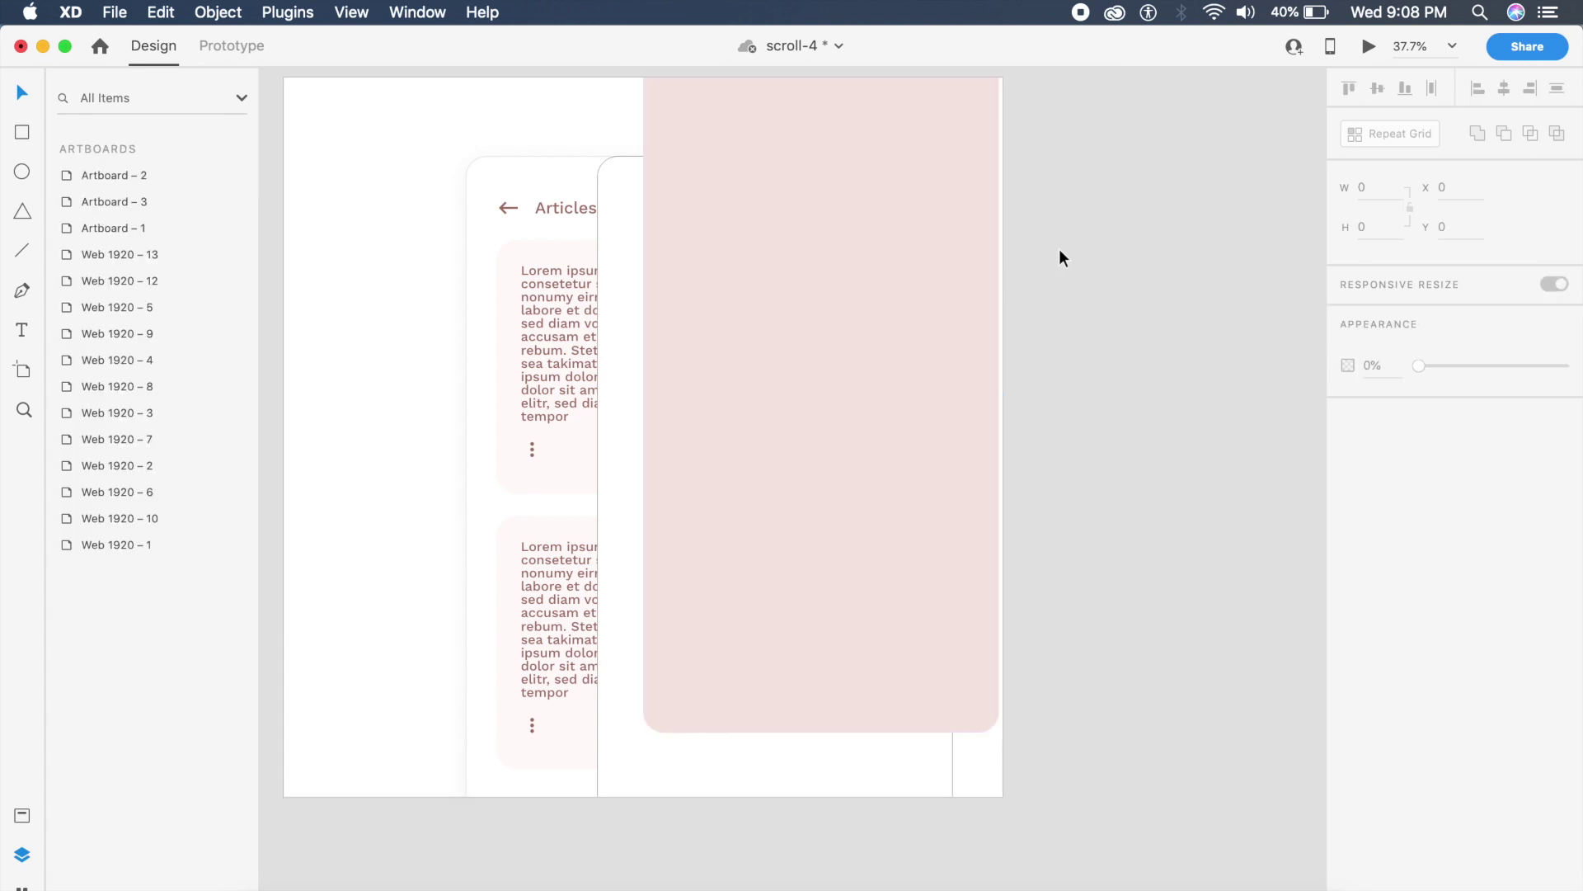
Step: Align the pink rectangle over the Articles screen, move the white one aside, and duplicate the pink one
{"action": "left_click", "coordinate": [888, 325]}
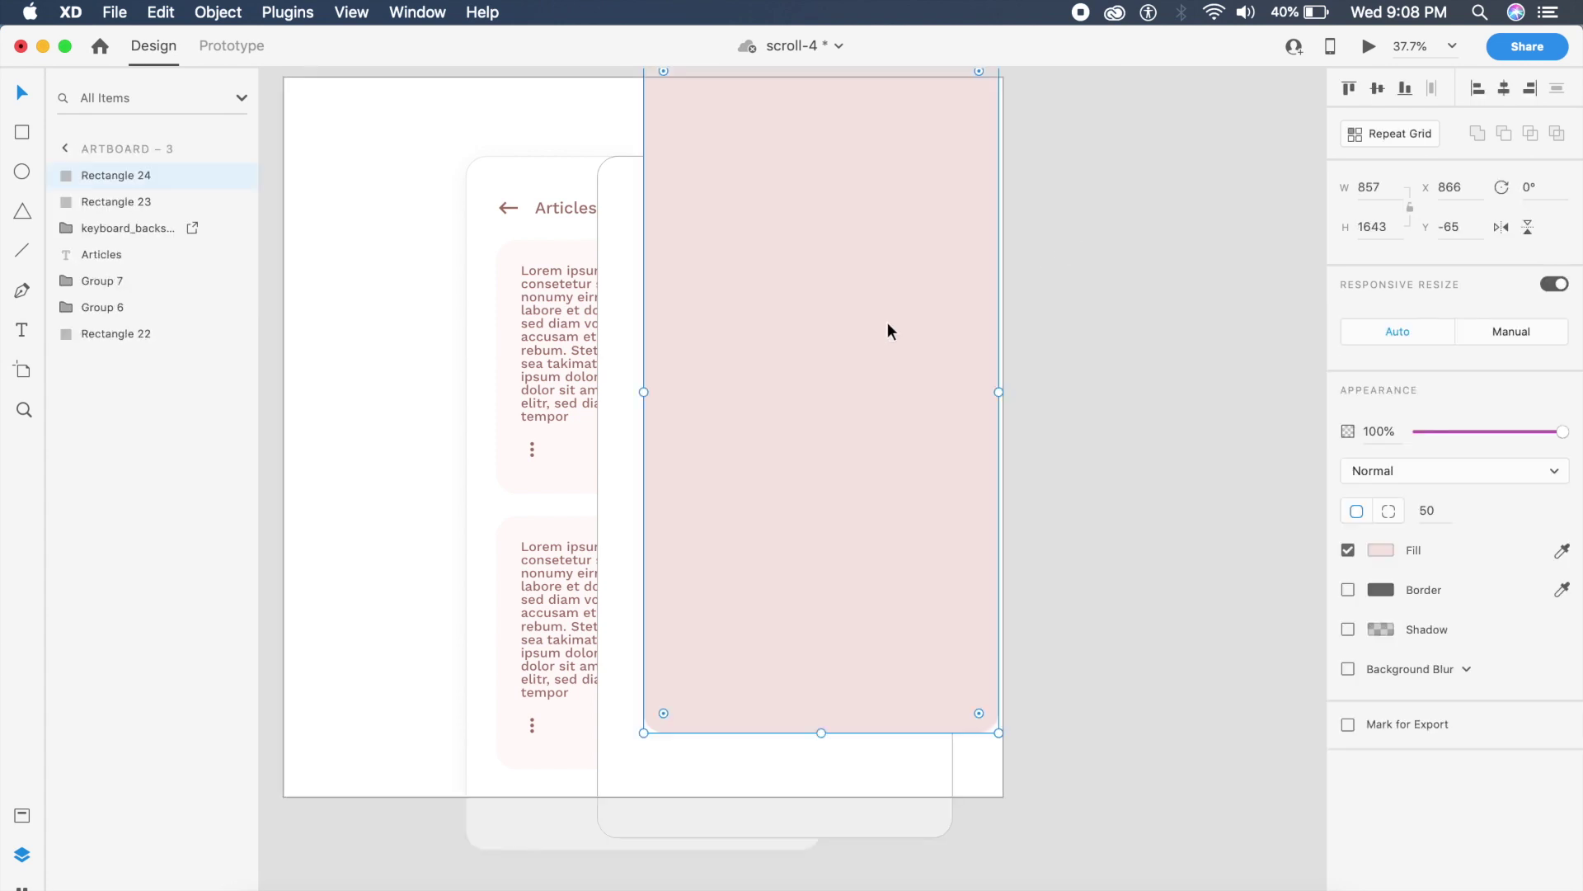
{"action": "left_click_drag", "start_coordinate": [888, 322], "coordinate": [713, 433]}
{"action": "left_click_drag", "start_coordinate": [933, 423], "coordinate": [1259, 250]}
{"action": "left_click", "coordinate": [876, 640]}
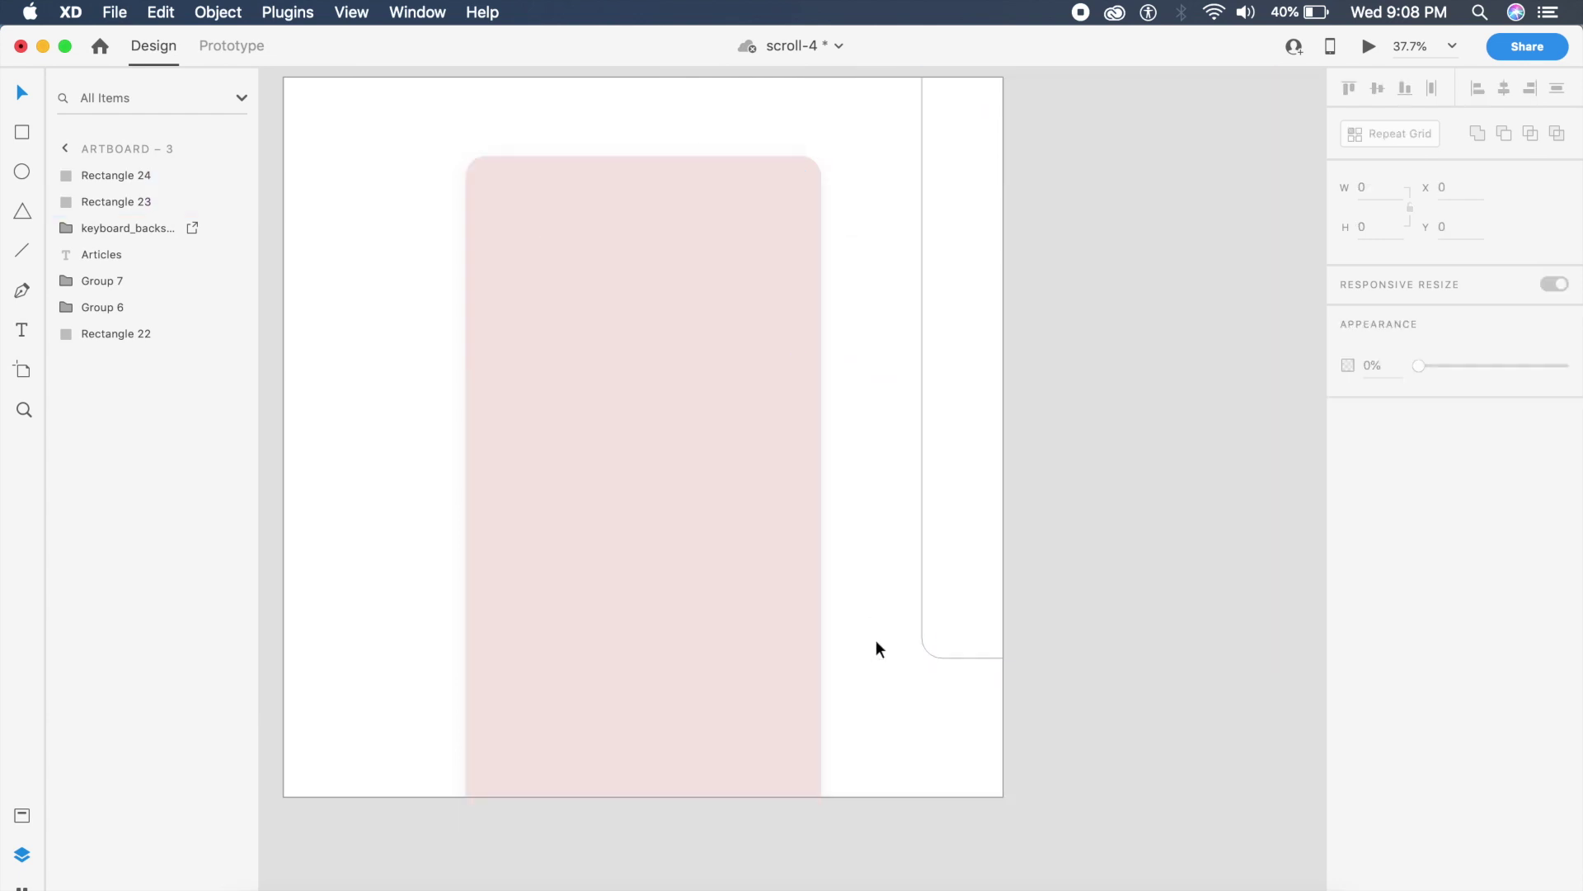
{"action": "left_click_drag", "start_coordinate": [702, 552], "coordinate": [634, 527]}
Step: Revert the pink copy's trial black fill and shift it partly off Artboard – 3 to the left
{"action": "scroll", "coordinate": [568, 553], "scroll_direction": "left", "scroll_amount": 5}
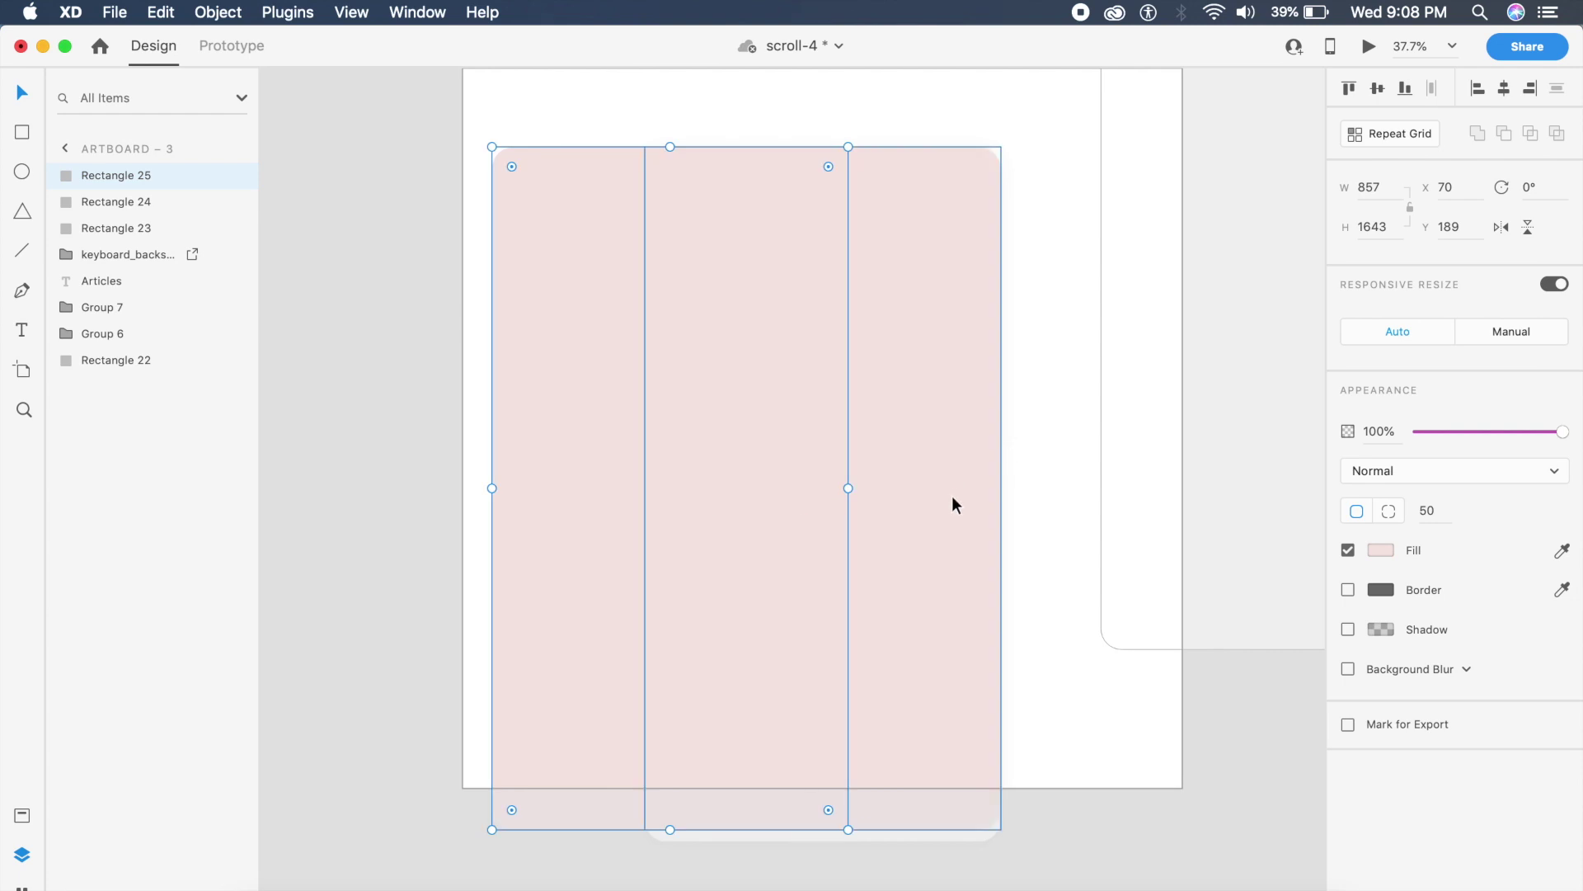
{"action": "left_click", "coordinate": [1382, 546]}
{"action": "left_click_drag", "start_coordinate": [1161, 591], "coordinate": [1075, 640]}
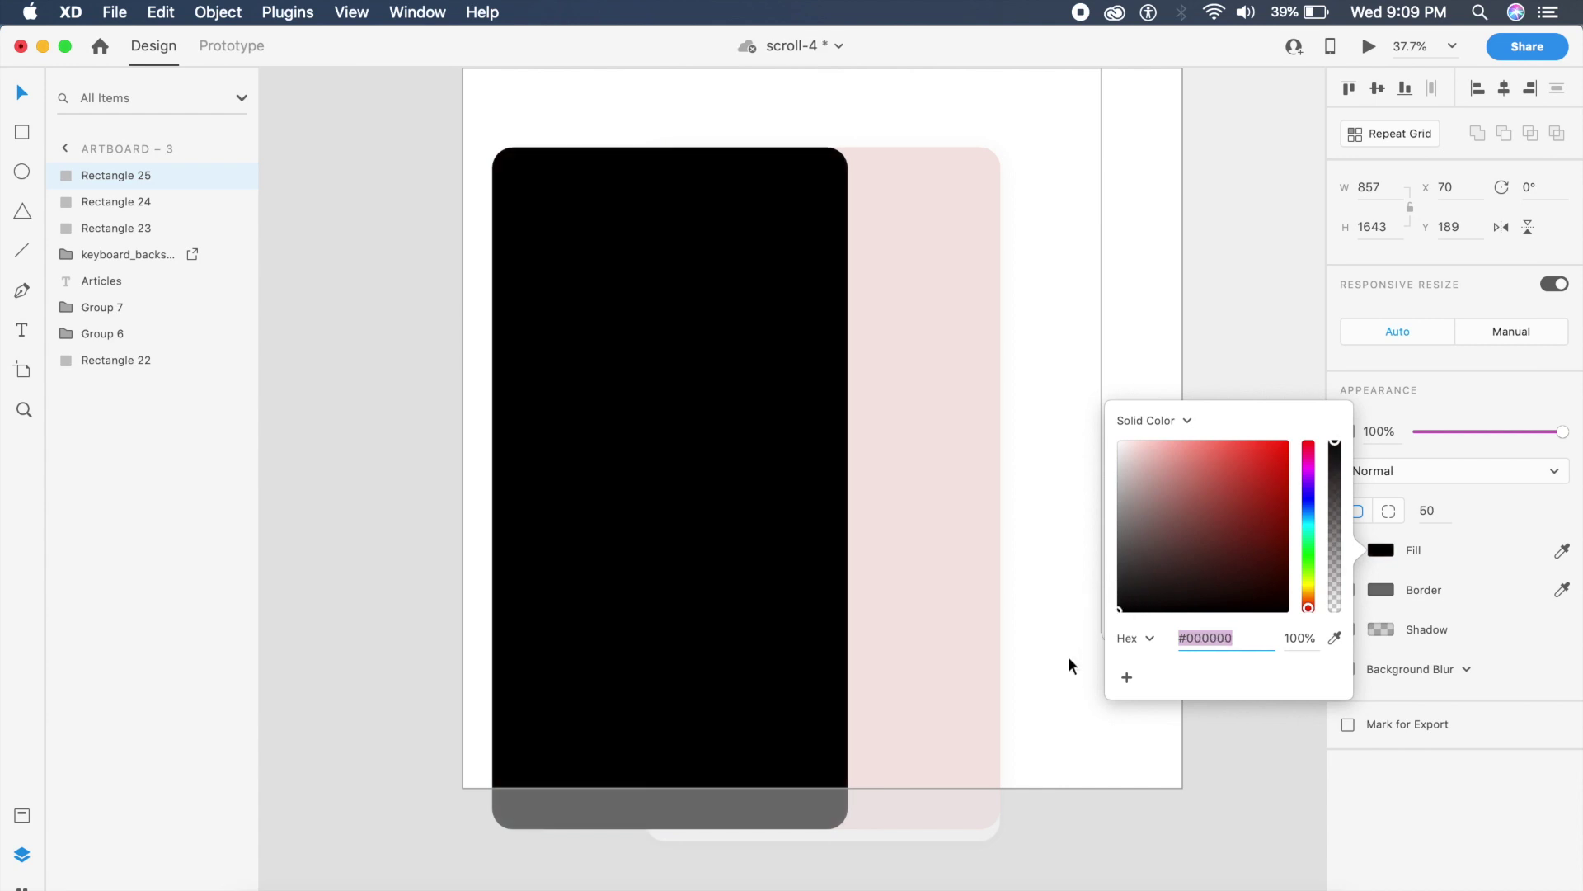
{"action": "left_click", "coordinate": [1067, 656]}
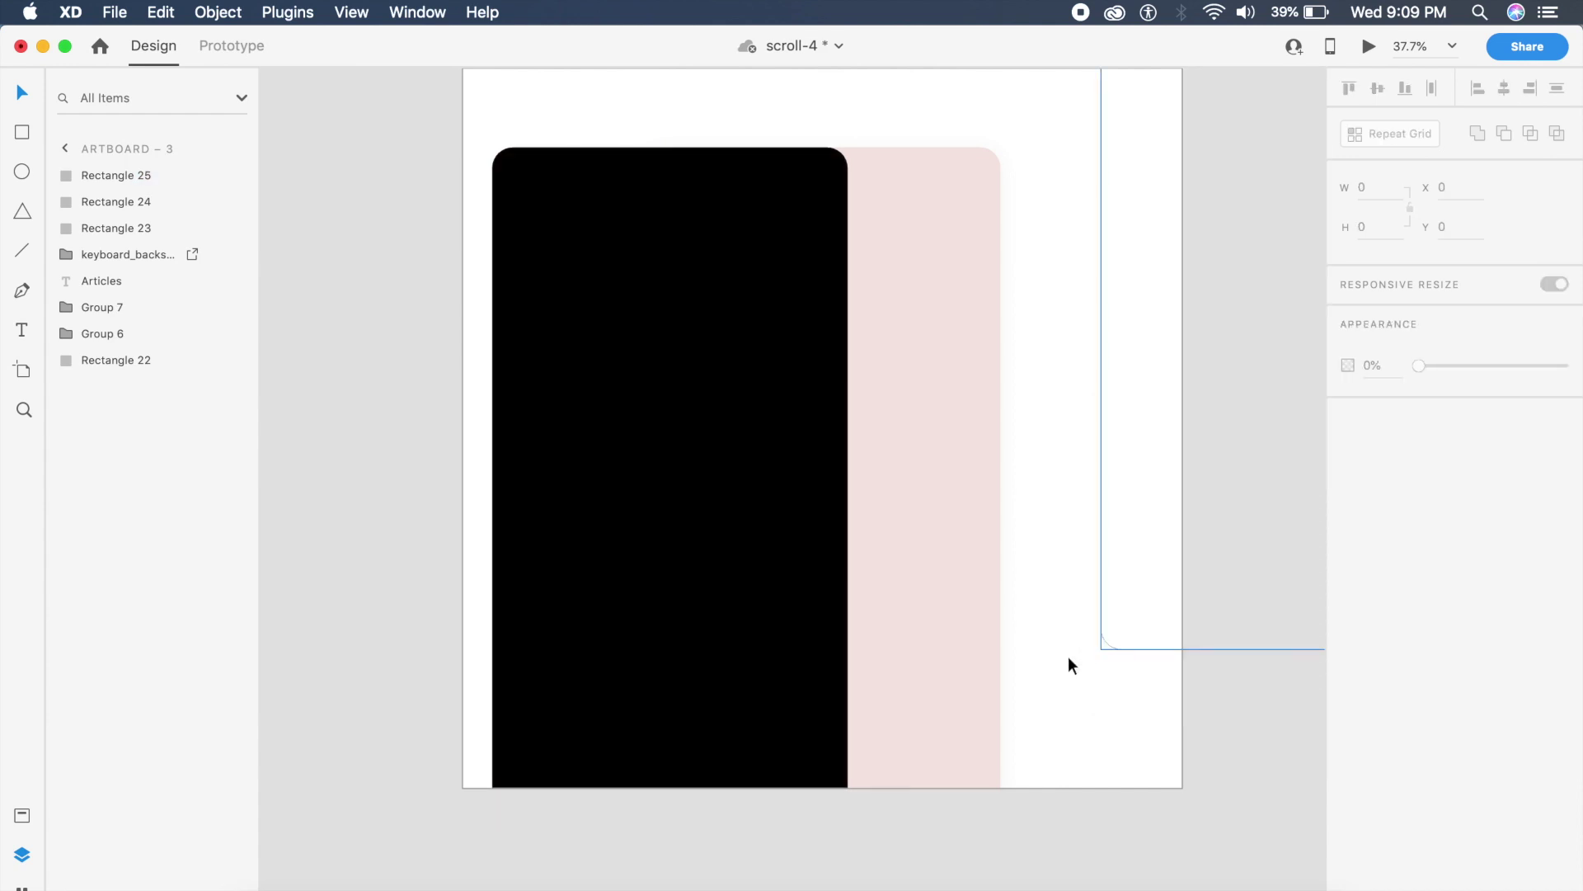
{"action": "key", "text": "super+s"}
{"action": "key", "text": "super+z"}
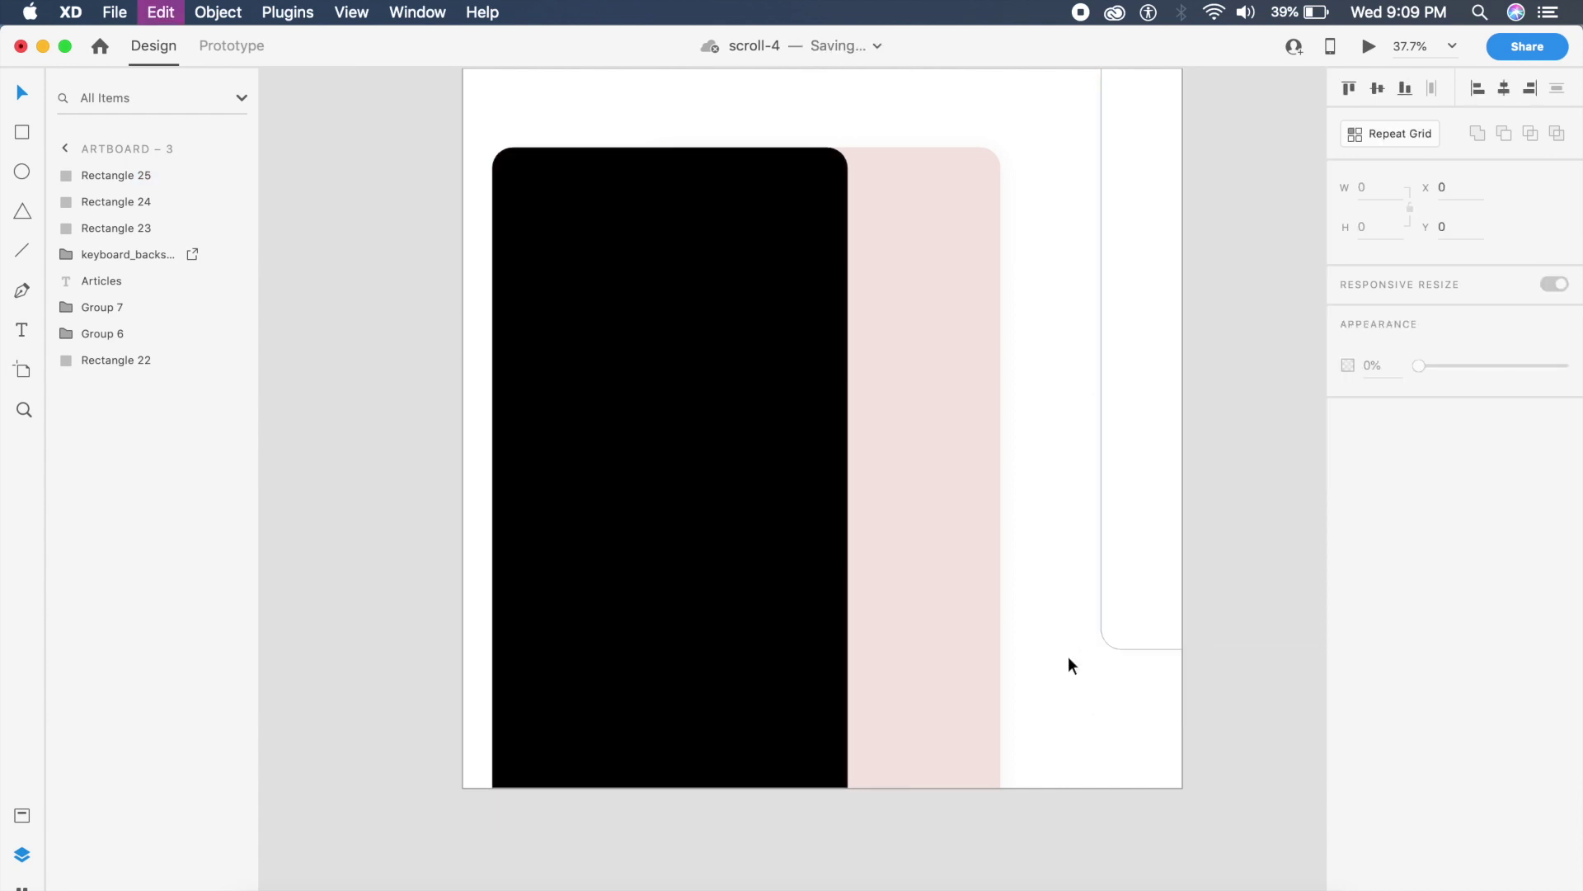
{"action": "left_click", "coordinate": [615, 404]}
{"action": "left_click_drag", "start_coordinate": [615, 404], "coordinate": [477, 379]}
{"action": "left_click", "coordinate": [866, 395]}
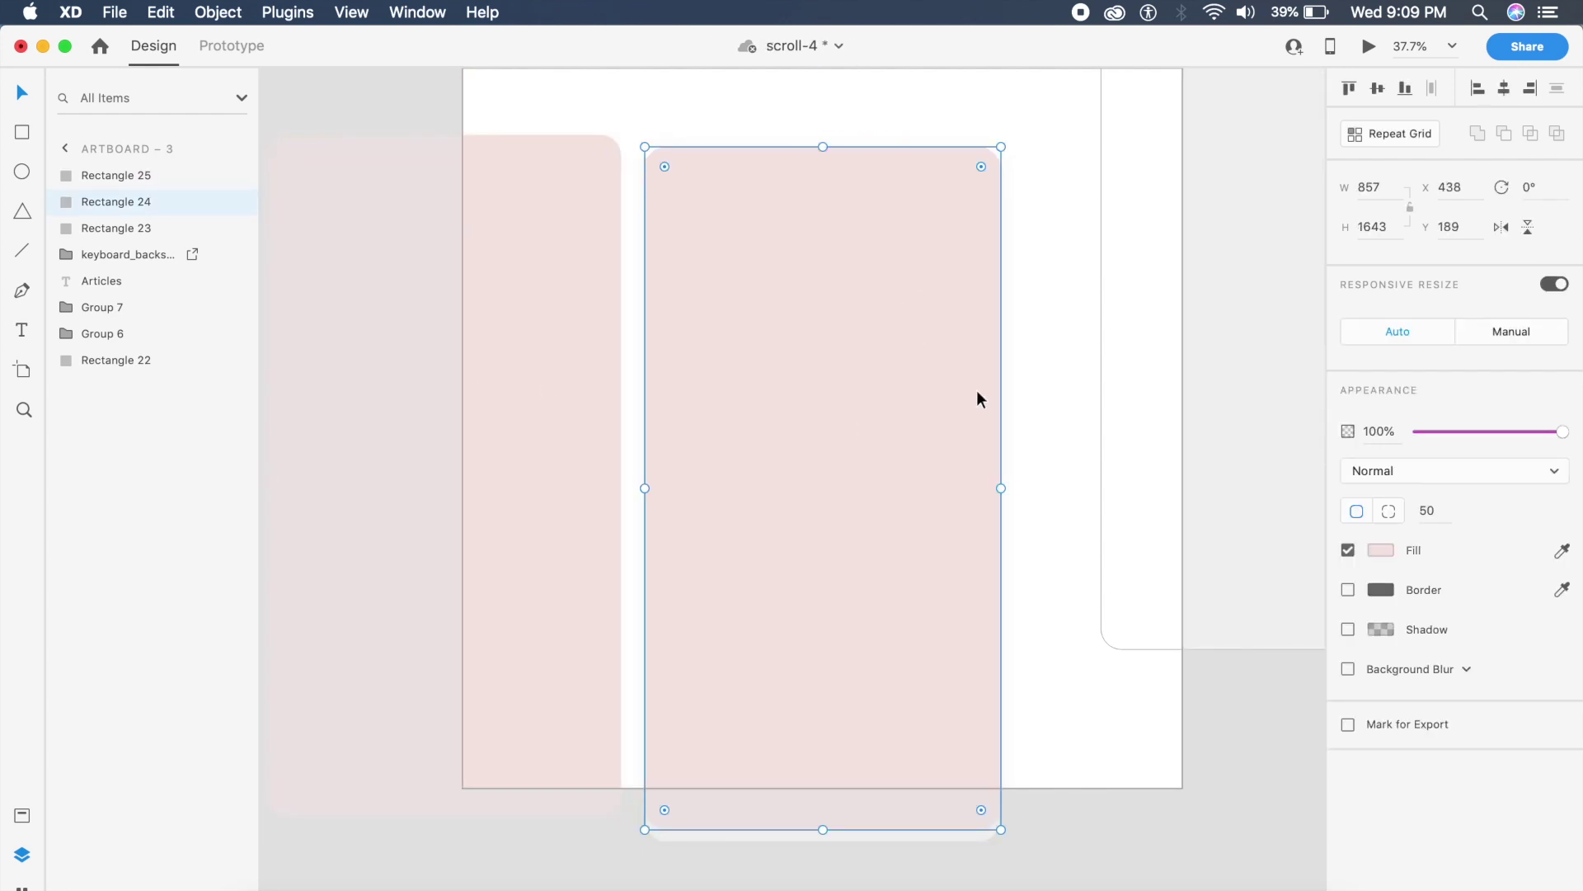
Step: Set the pink cover's (Rectangle 24) blend mode to Multiply for a sepia tint
{"action": "left_click", "coordinate": [1396, 470]}
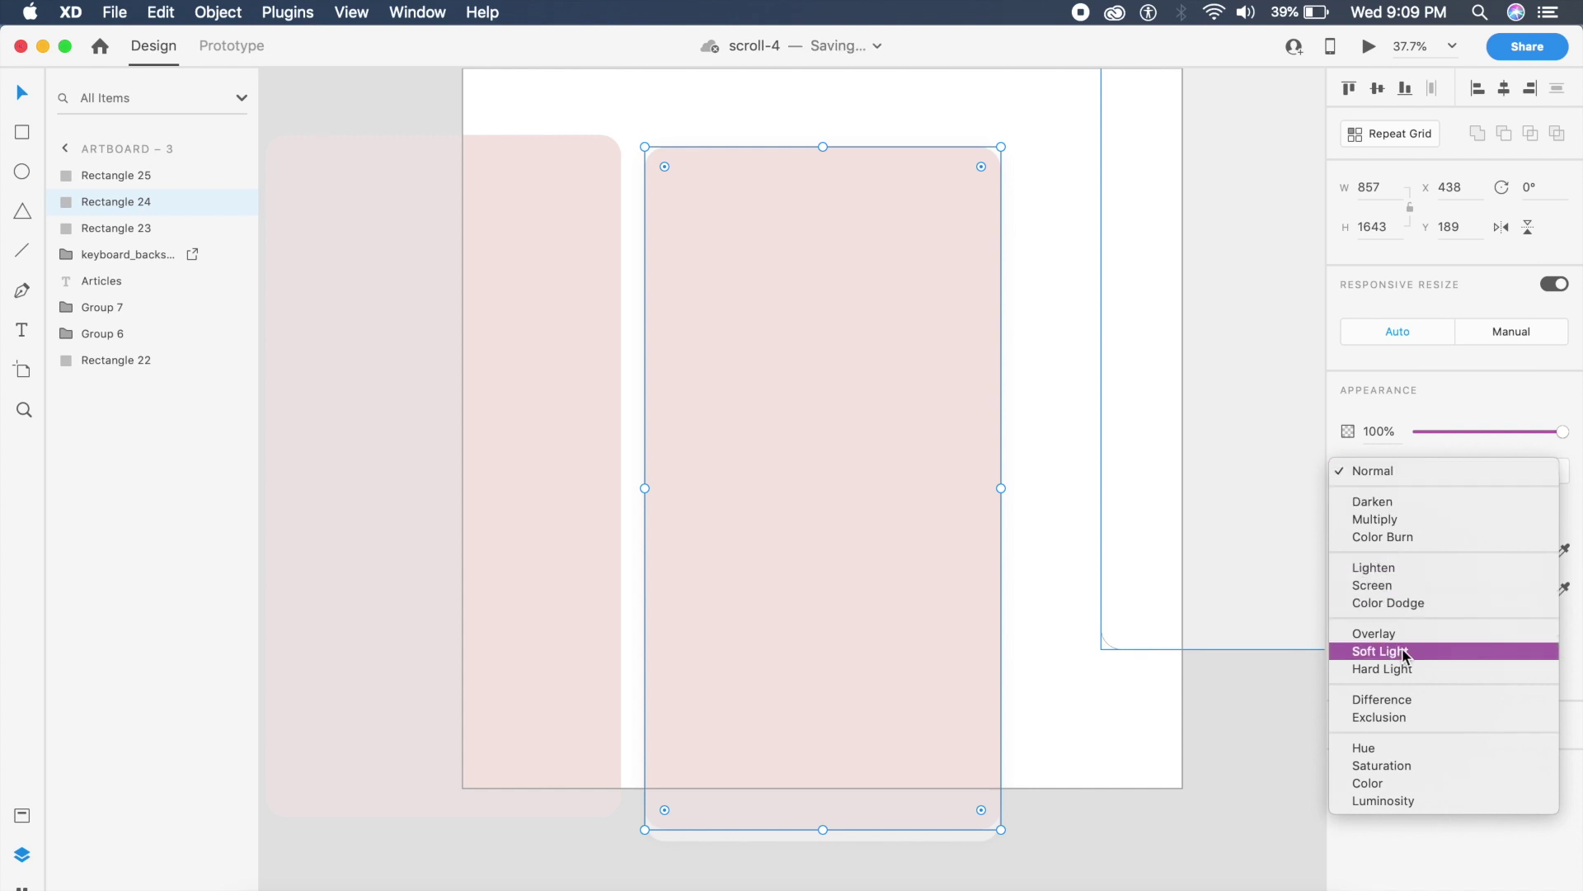
{"action": "left_click", "coordinate": [1392, 519]}
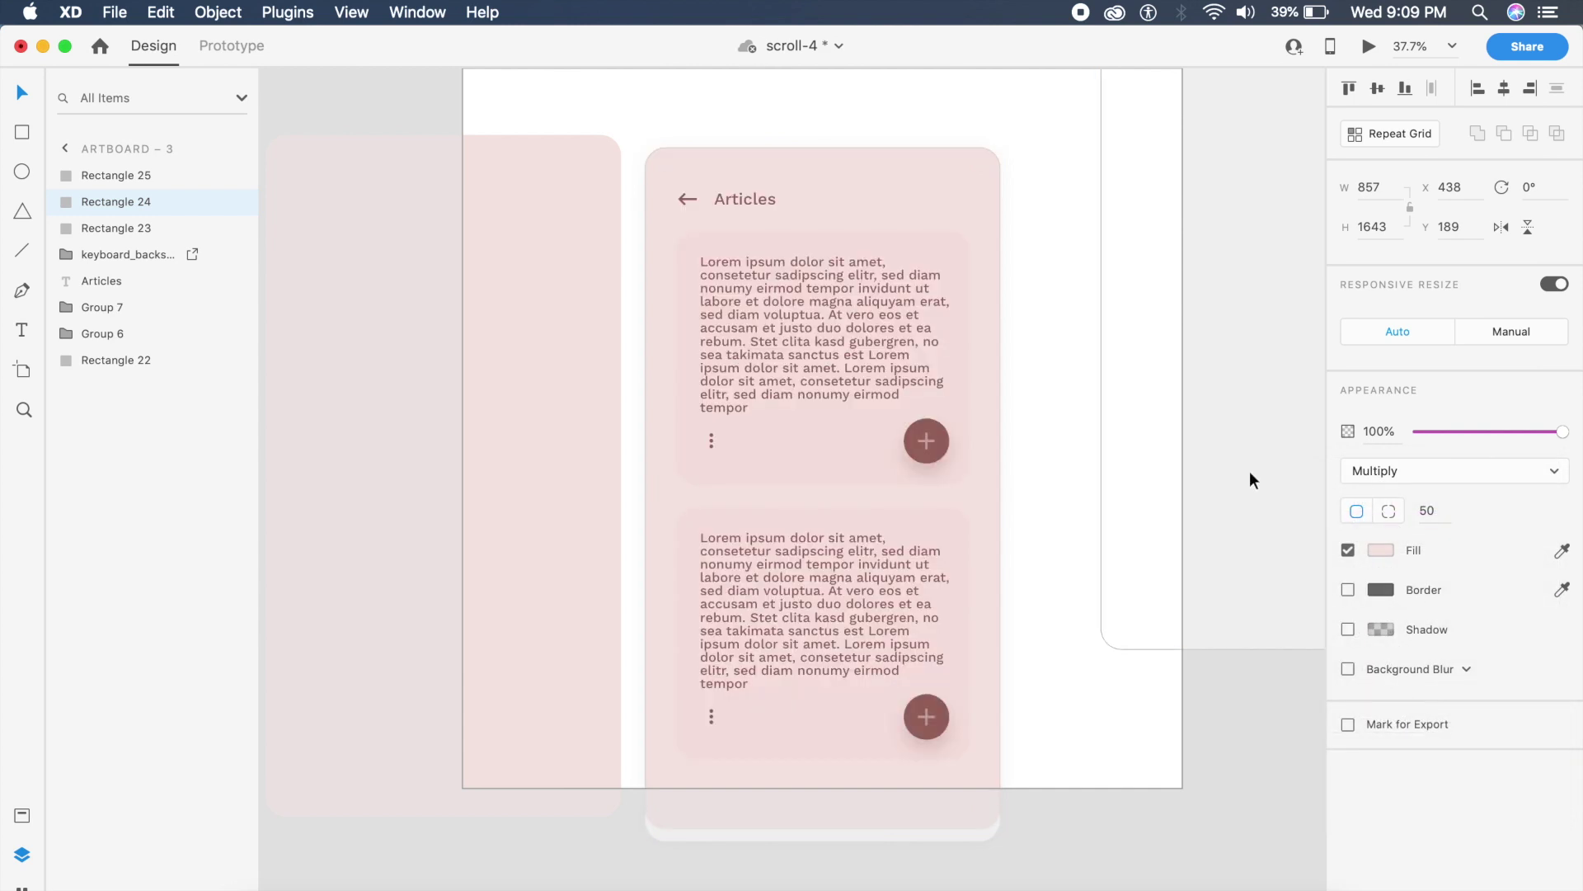
{"action": "left_click", "coordinate": [1077, 383]}
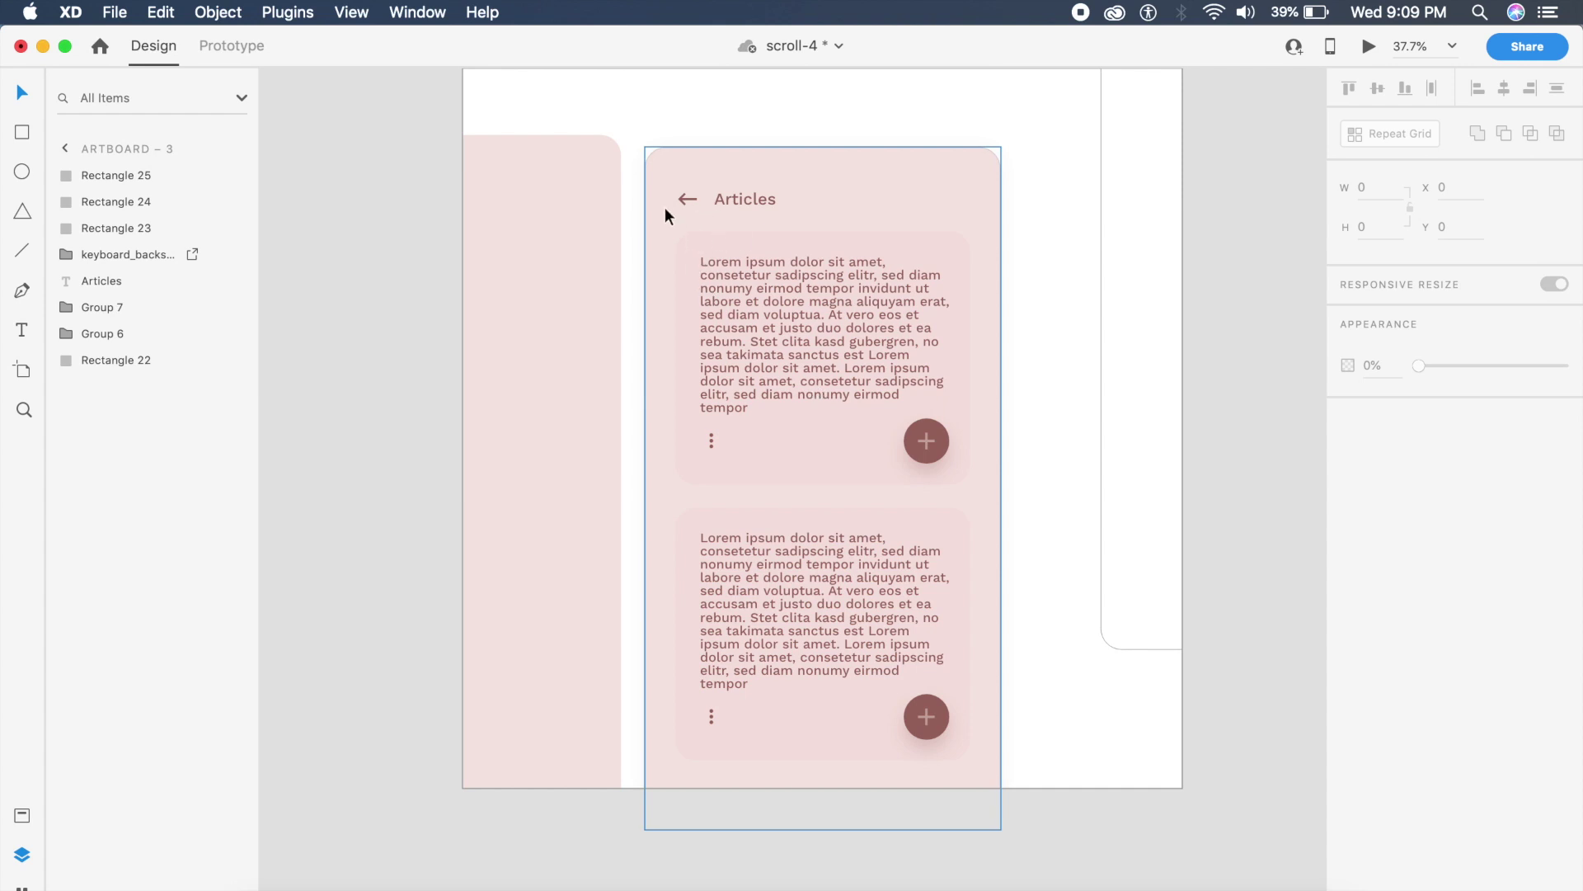
Step: Set the left pink copy's (Rectangle 25) blend mode to Difference
{"action": "key", "text": "super+s"}
{"action": "left_click", "coordinate": [503, 296]}
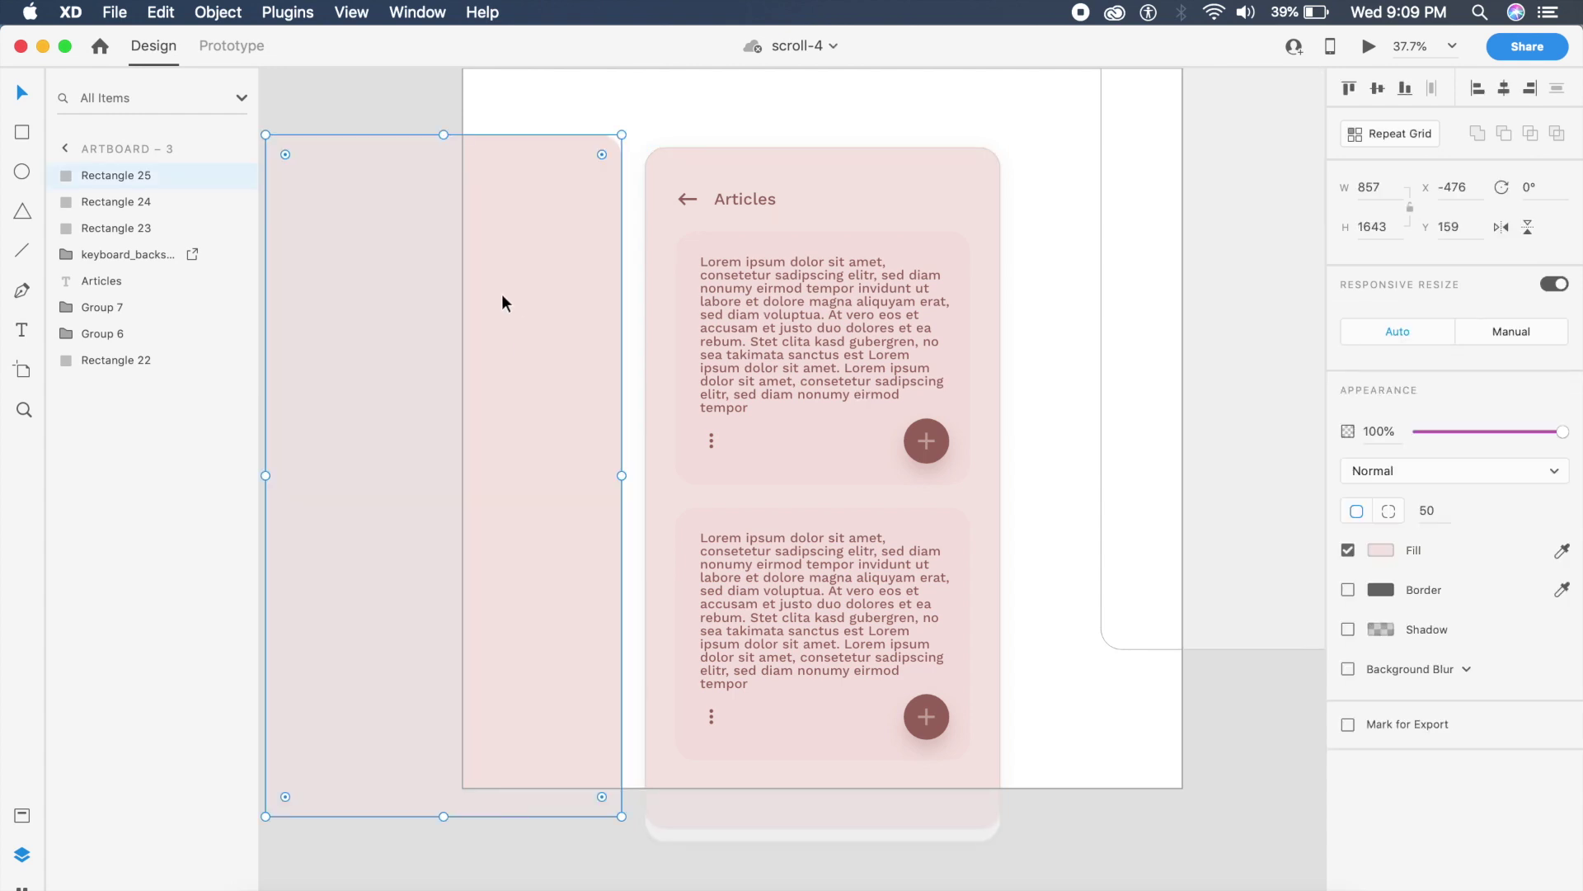
{"action": "left_click", "coordinate": [1488, 463]}
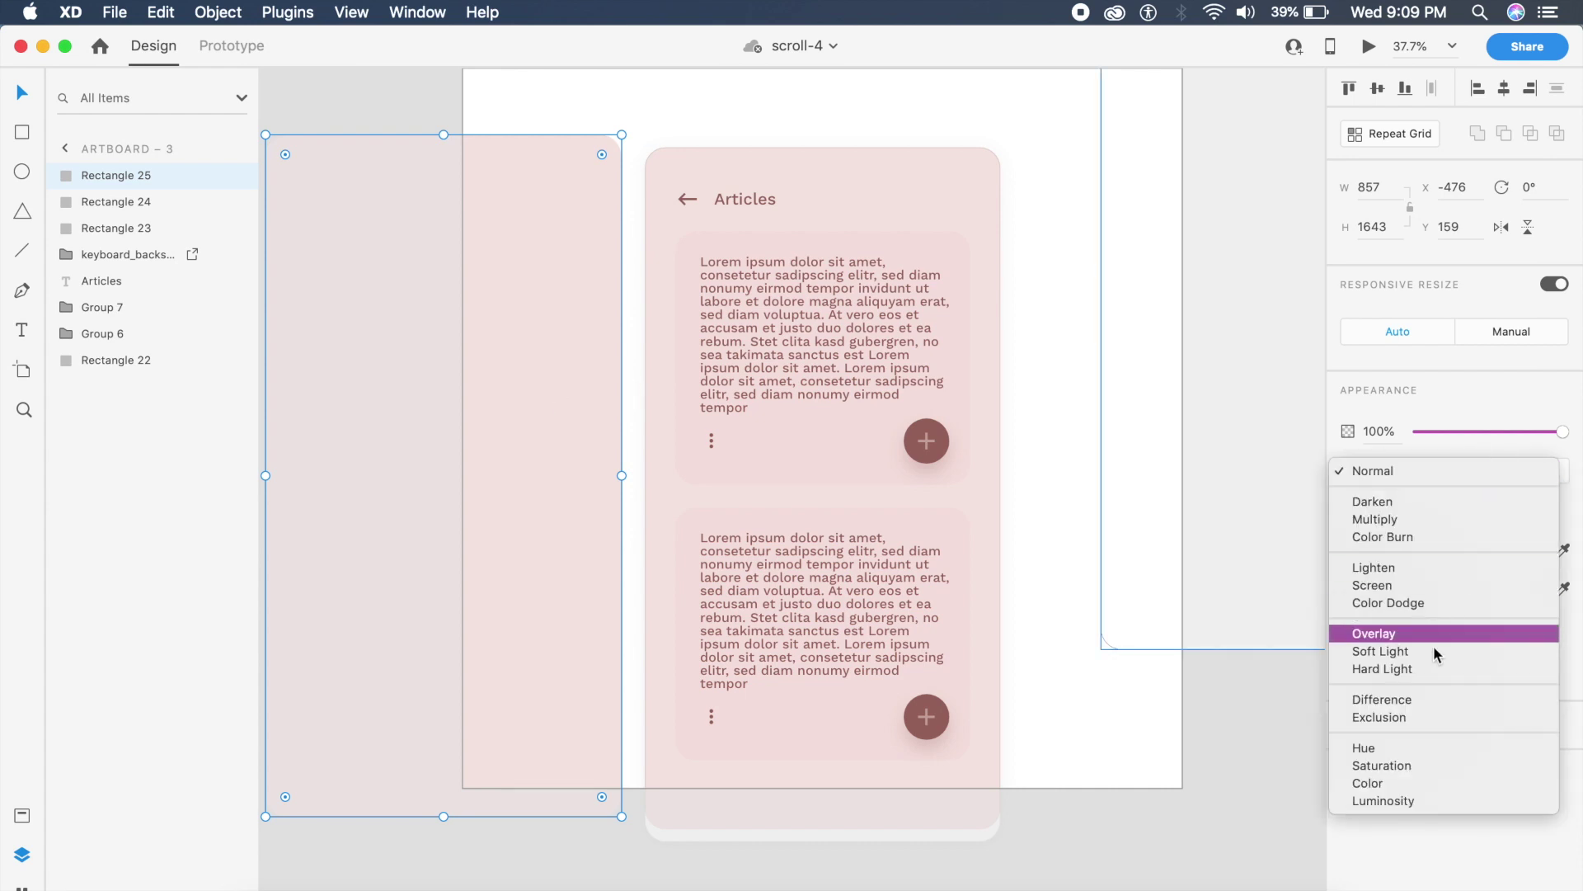
{"action": "left_click", "coordinate": [1396, 699]}
Step: Slide the Difference overlay over the Articles screen for a dark-mode look and save
{"action": "left_click_drag", "start_coordinate": [513, 403], "coordinate": [813, 412]}
{"action": "scroll", "coordinate": [813, 412], "scroll_direction": "up", "scroll_amount": 5}
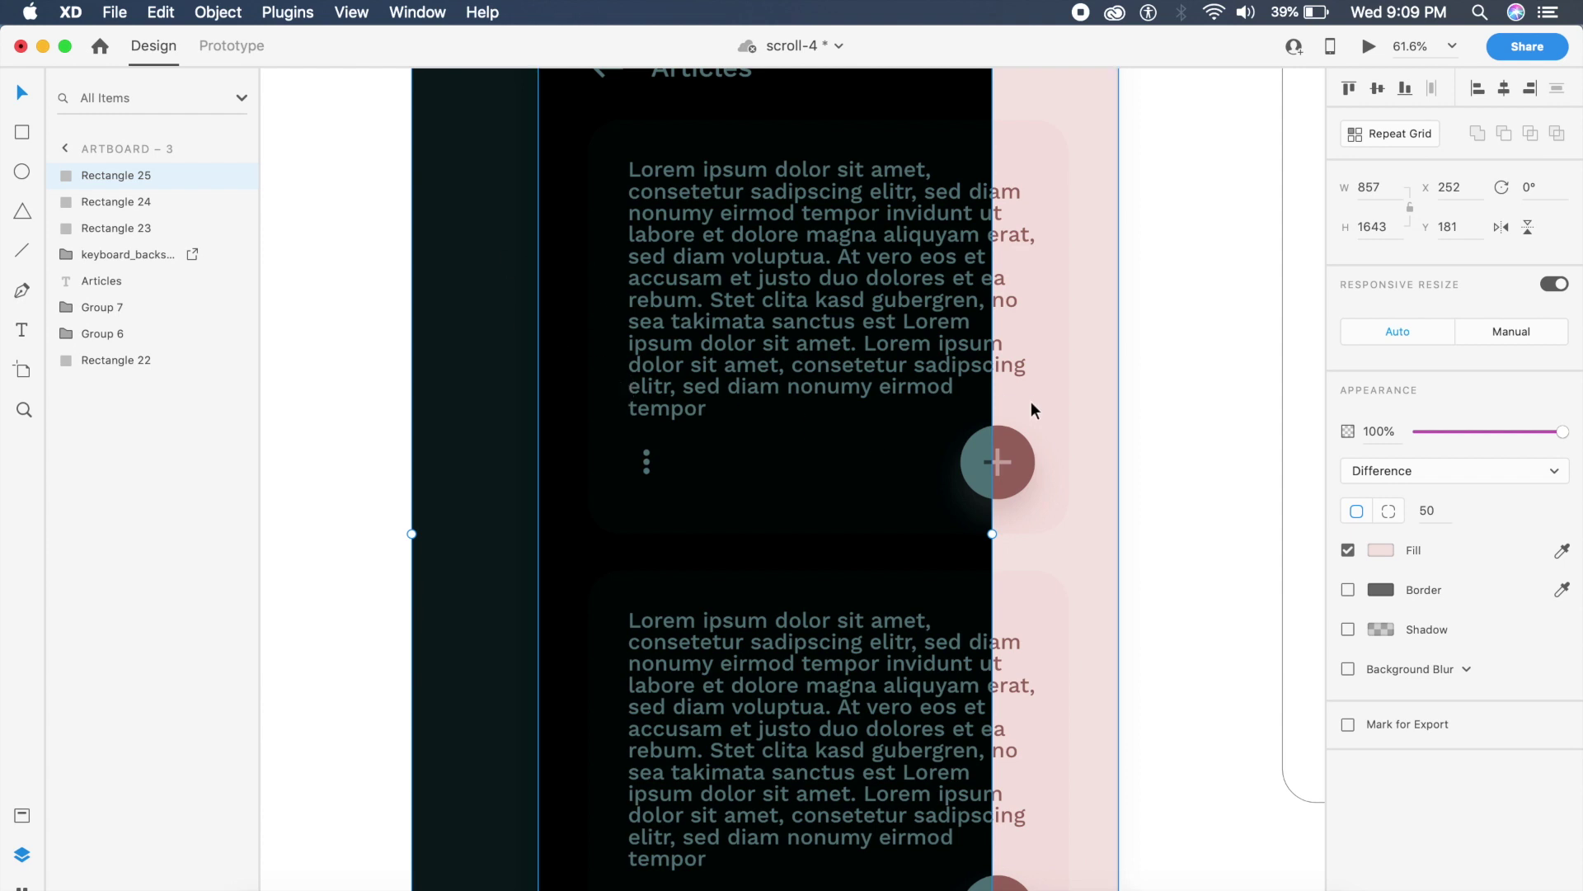
{"action": "key", "text": "super+s"}
{"action": "scroll", "coordinate": [828, 387], "scroll_direction": "down", "scroll_amount": 3}
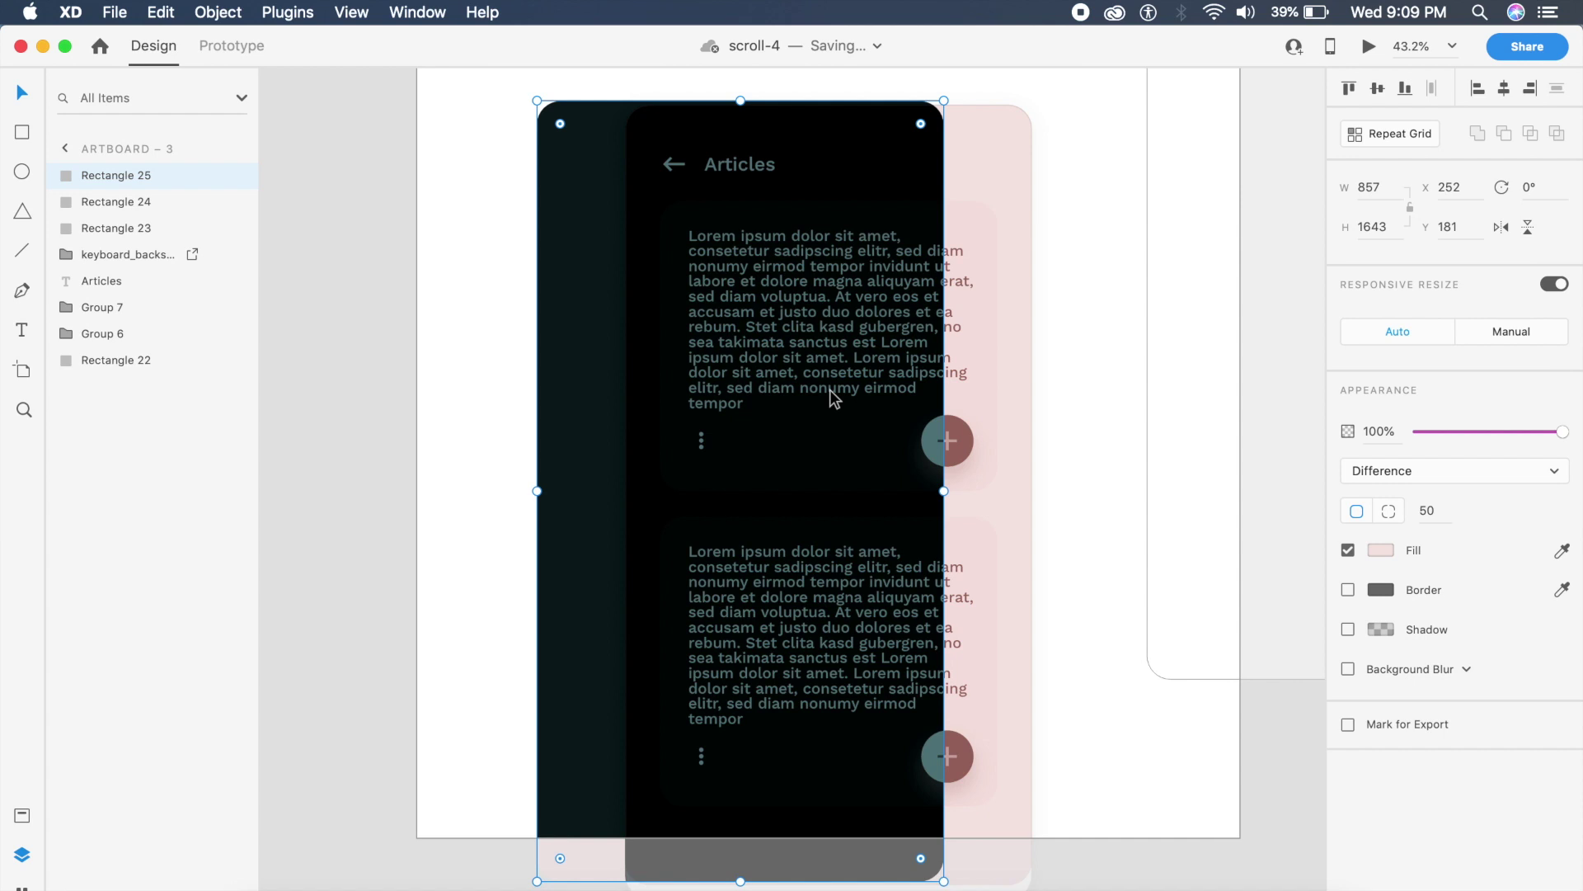
{"action": "left_click_drag", "start_coordinate": [657, 410], "coordinate": [718, 424]}
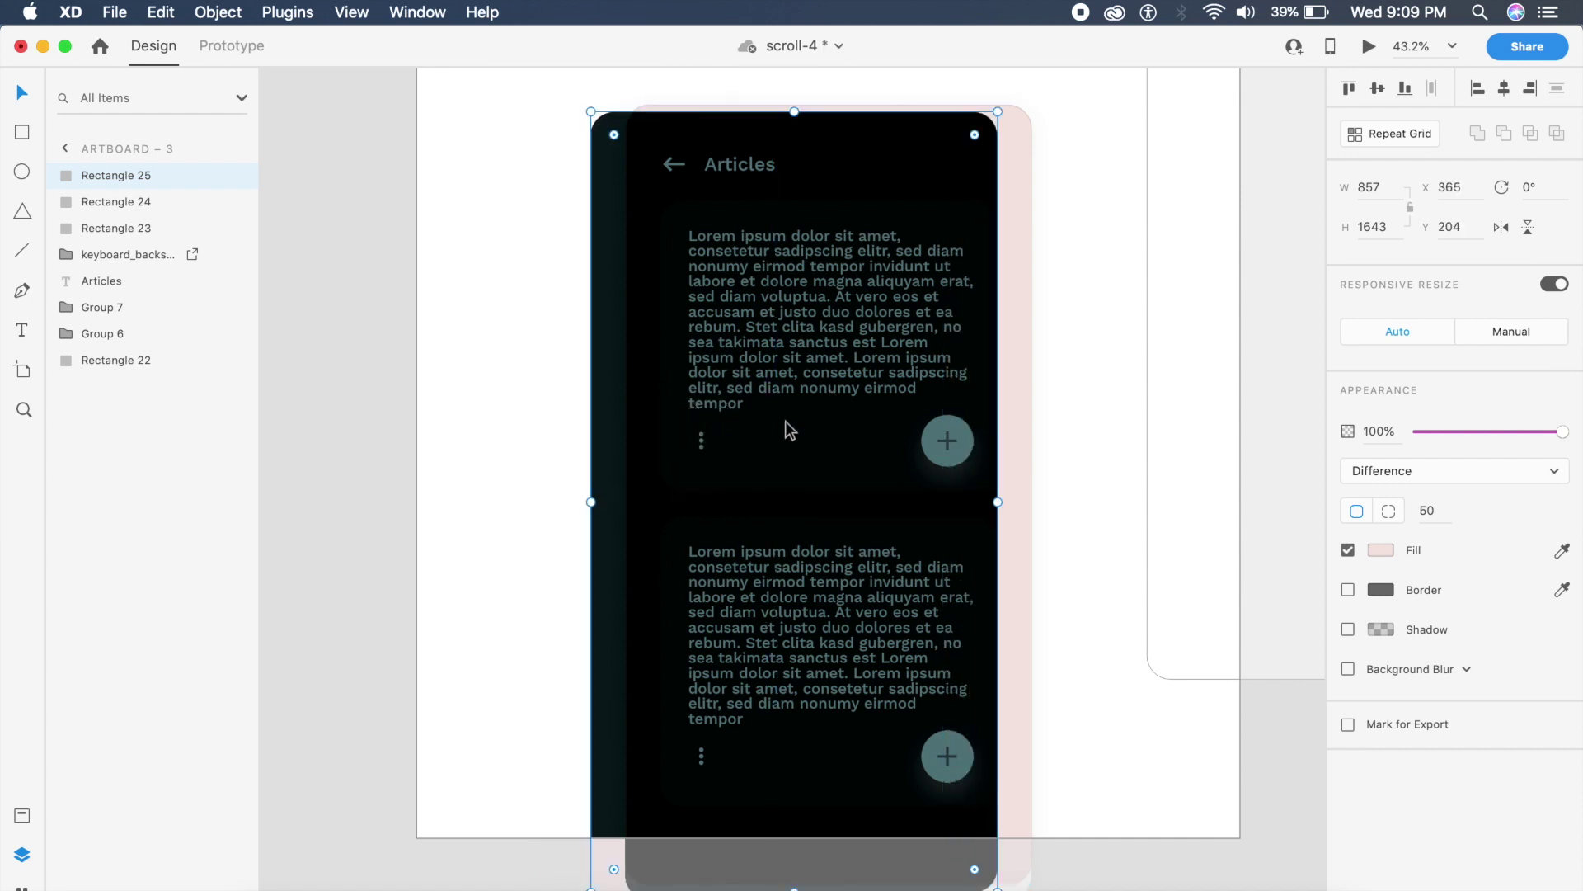
Step: Align the dark overlay over the Articles screen and bring the white rectangle to the front
{"action": "left_click_drag", "start_coordinate": [626, 399], "coordinate": [463, 382]}
{"action": "left_click_drag", "start_coordinate": [600, 413], "coordinate": [788, 423]}
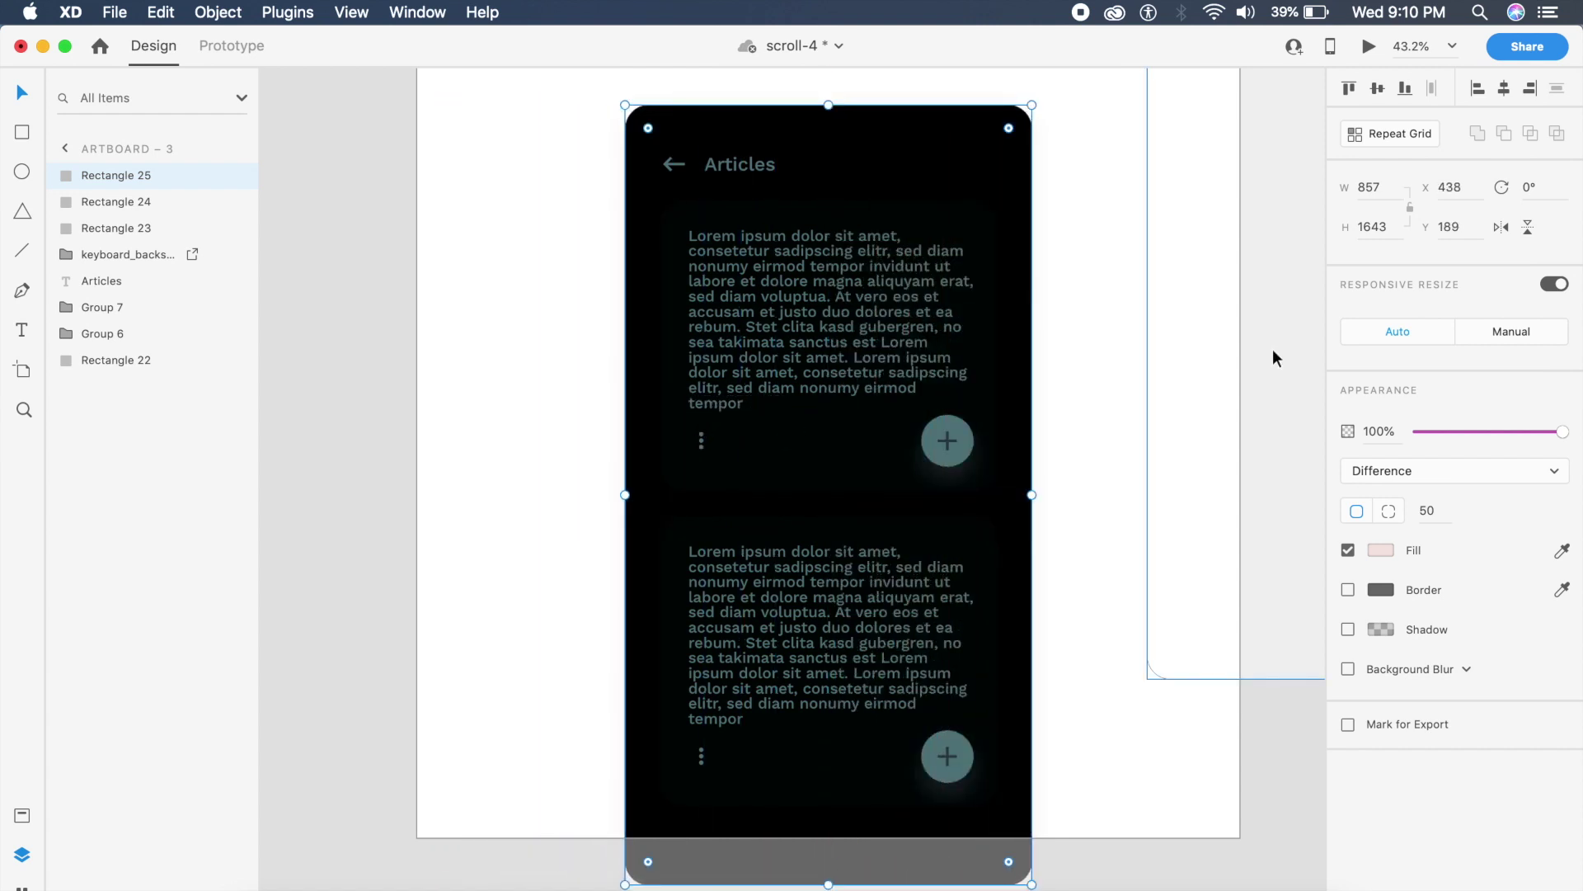
{"action": "left_click_drag", "start_coordinate": [1230, 360], "coordinate": [710, 563]}
{"action": "key", "text": "super+shift+bracketright"}
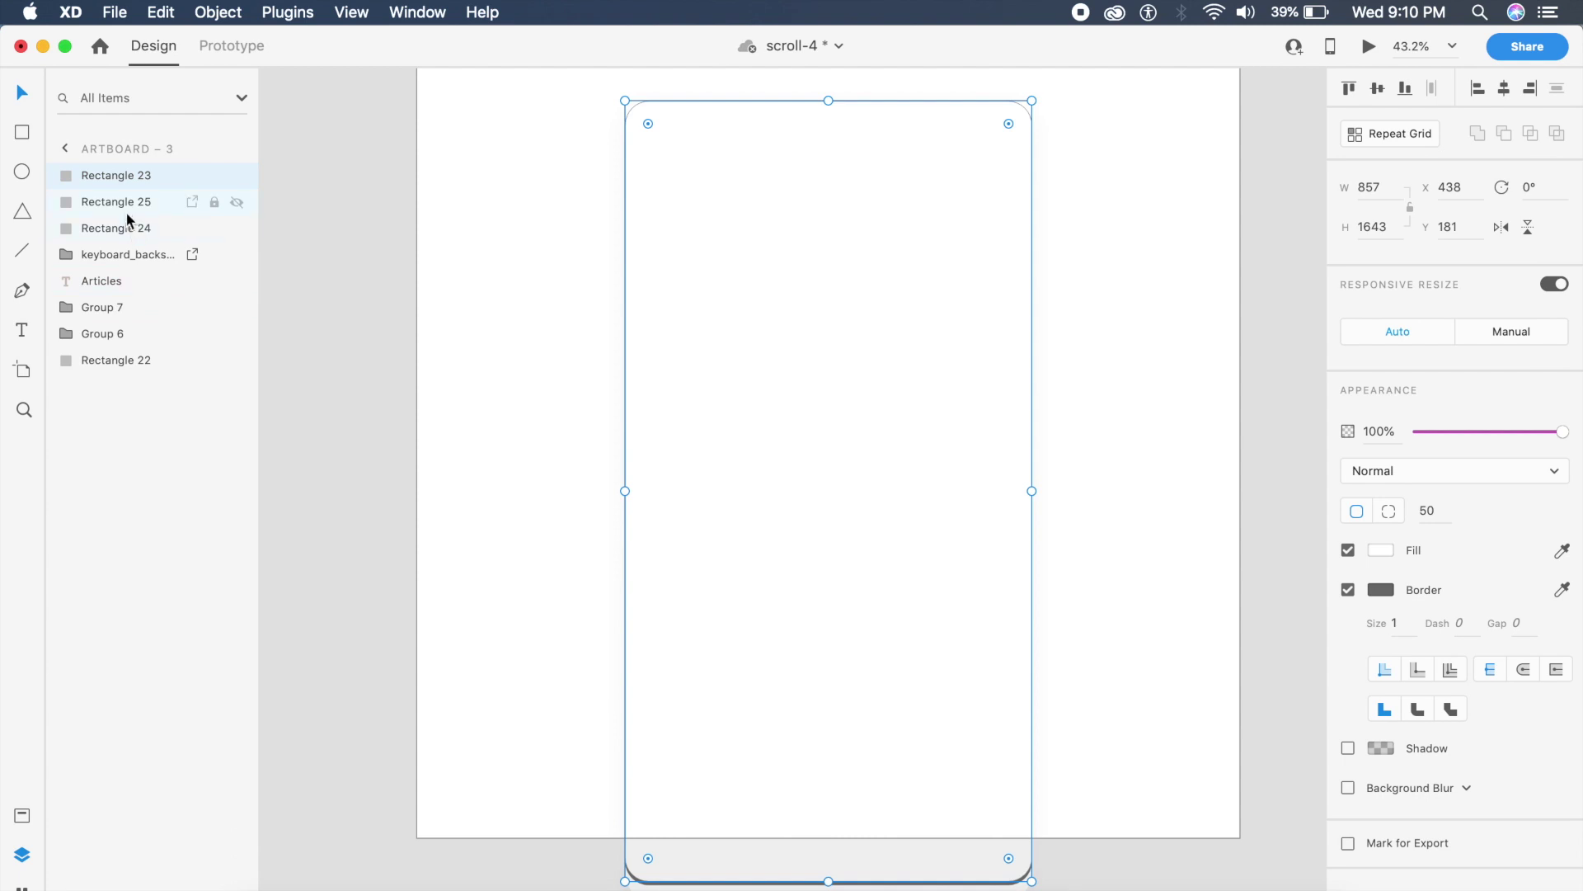
Step: Mask Rectangles 23, 24 and 25 to the phone shape with Cmd+Shift+M
{"action": "left_click", "coordinate": [131, 231], "text": "shift"}
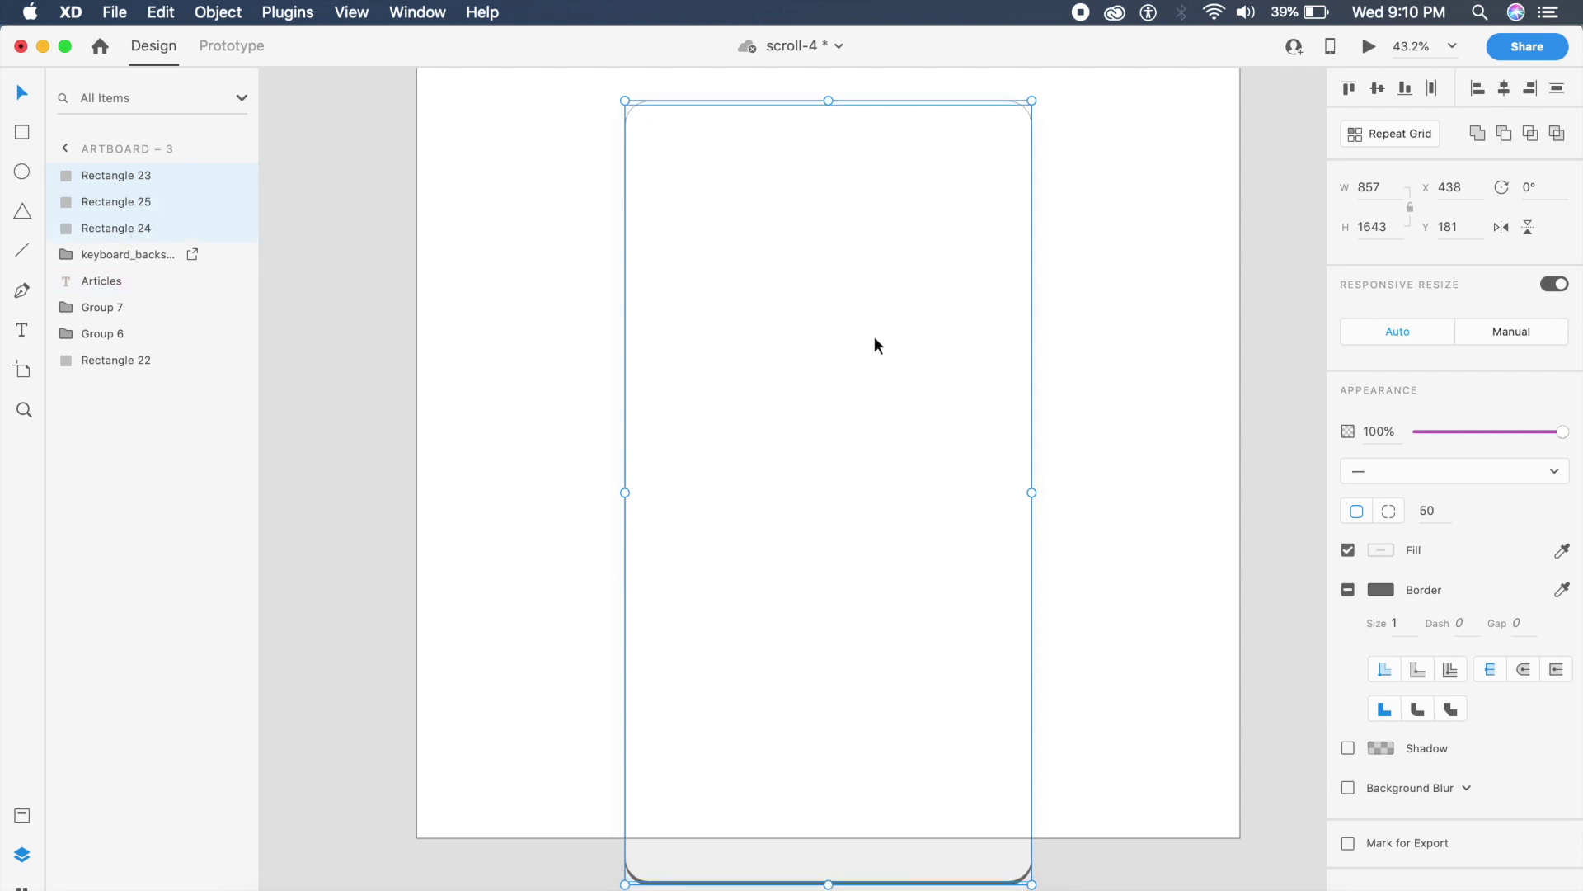
{"action": "key", "text": "super+shift+m"}
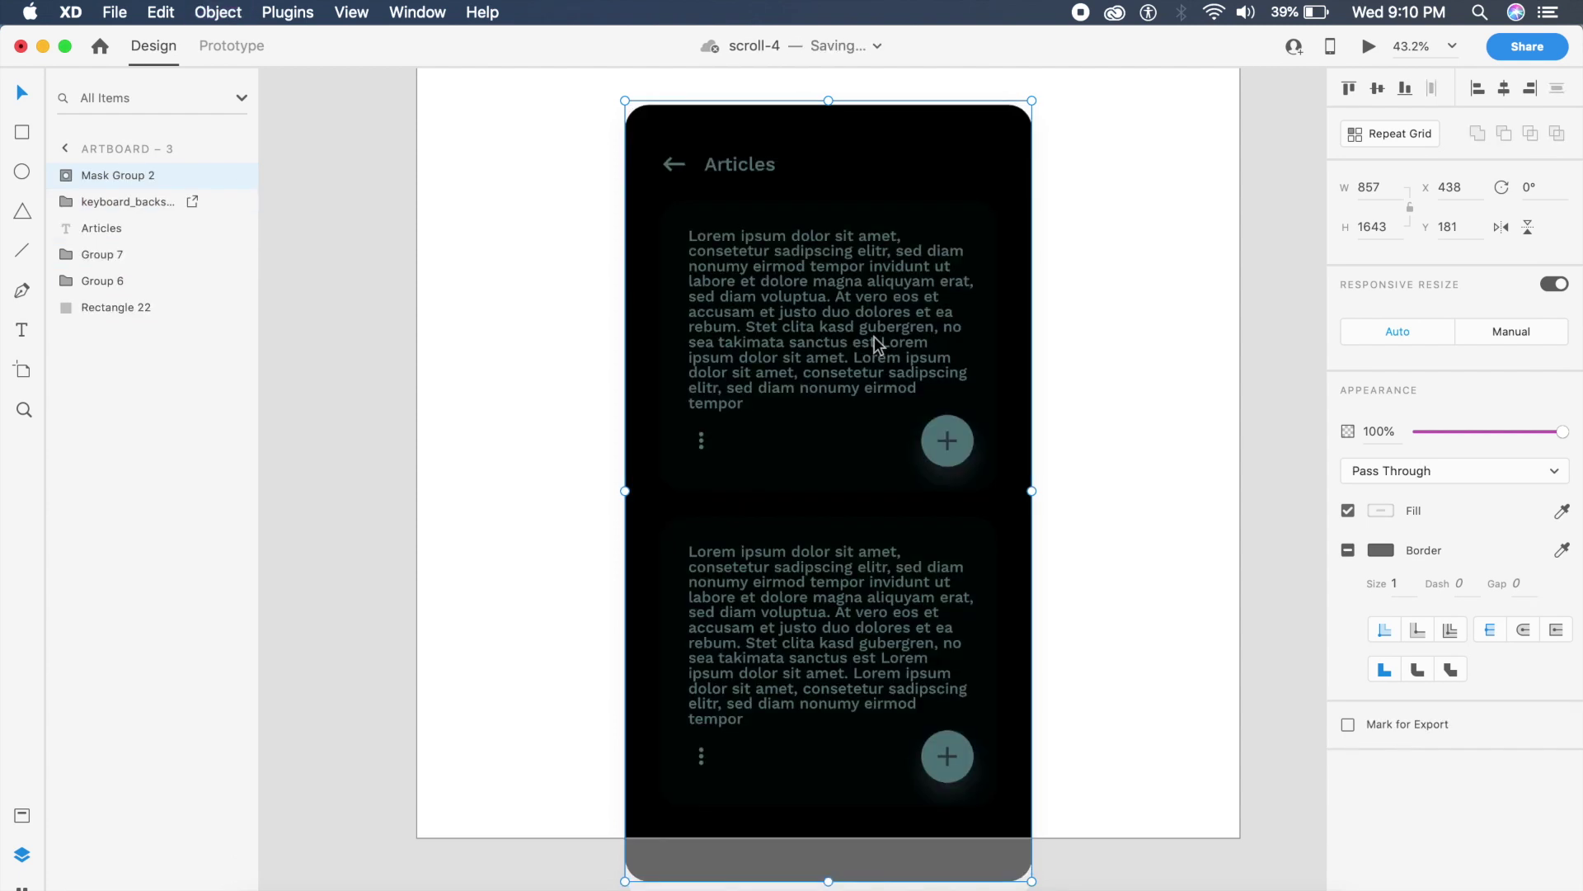
{"action": "left_click", "coordinate": [1101, 310]}
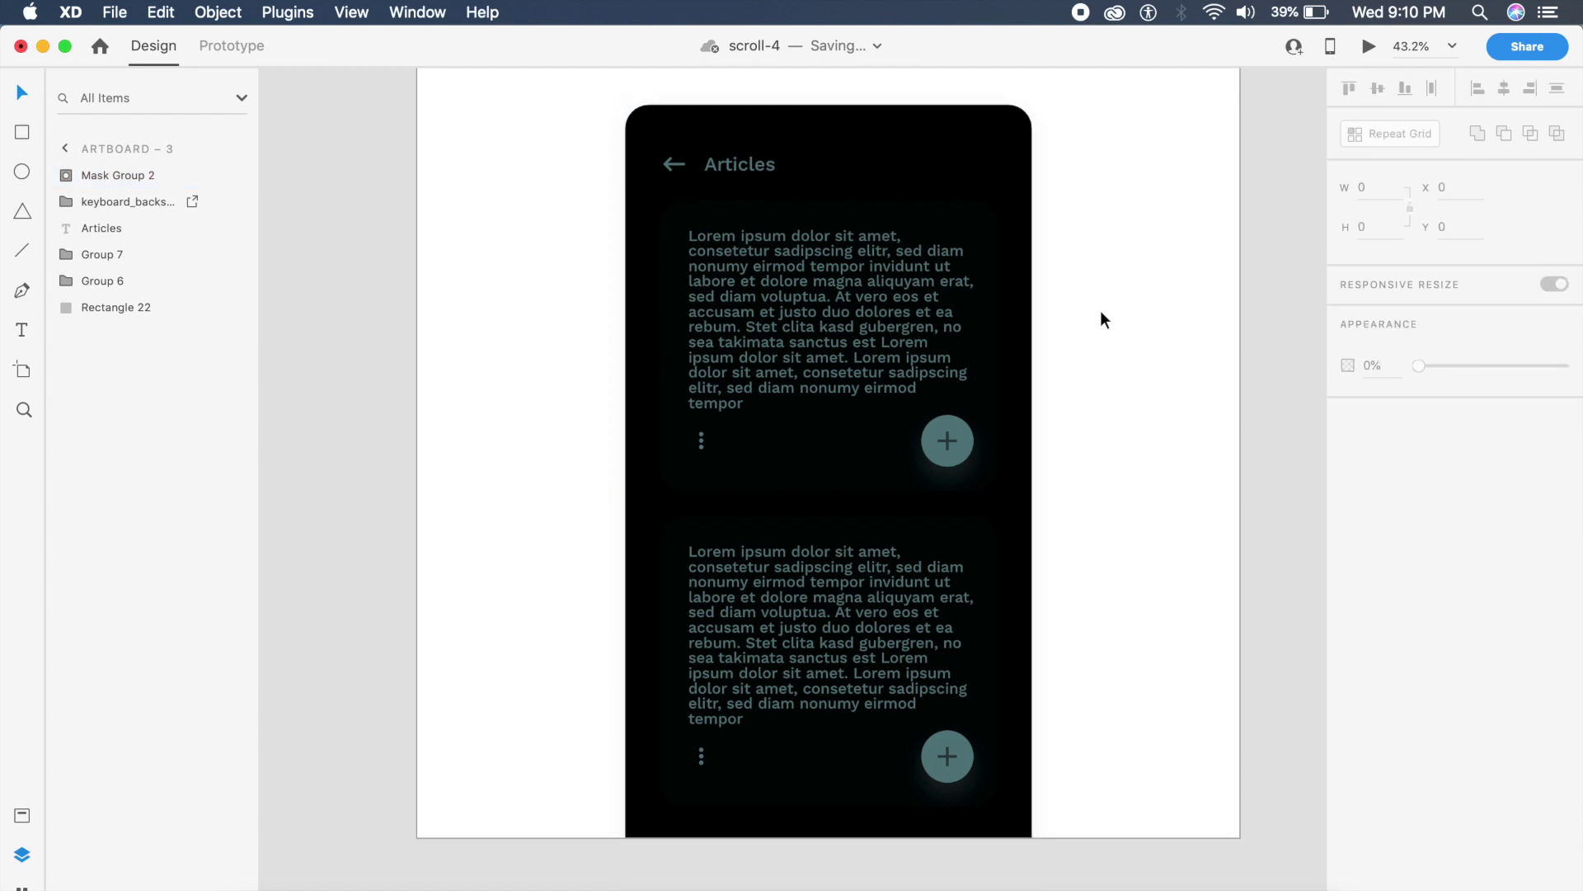
{"action": "scroll", "coordinate": [1100, 310], "scroll_direction": "down", "scroll_amount": 3}
Step: Inside the mask group, slide the difference and sepia overlays off to the right
{"action": "double_click", "coordinate": [765, 280]}
{"action": "left_click", "coordinate": [713, 247]}
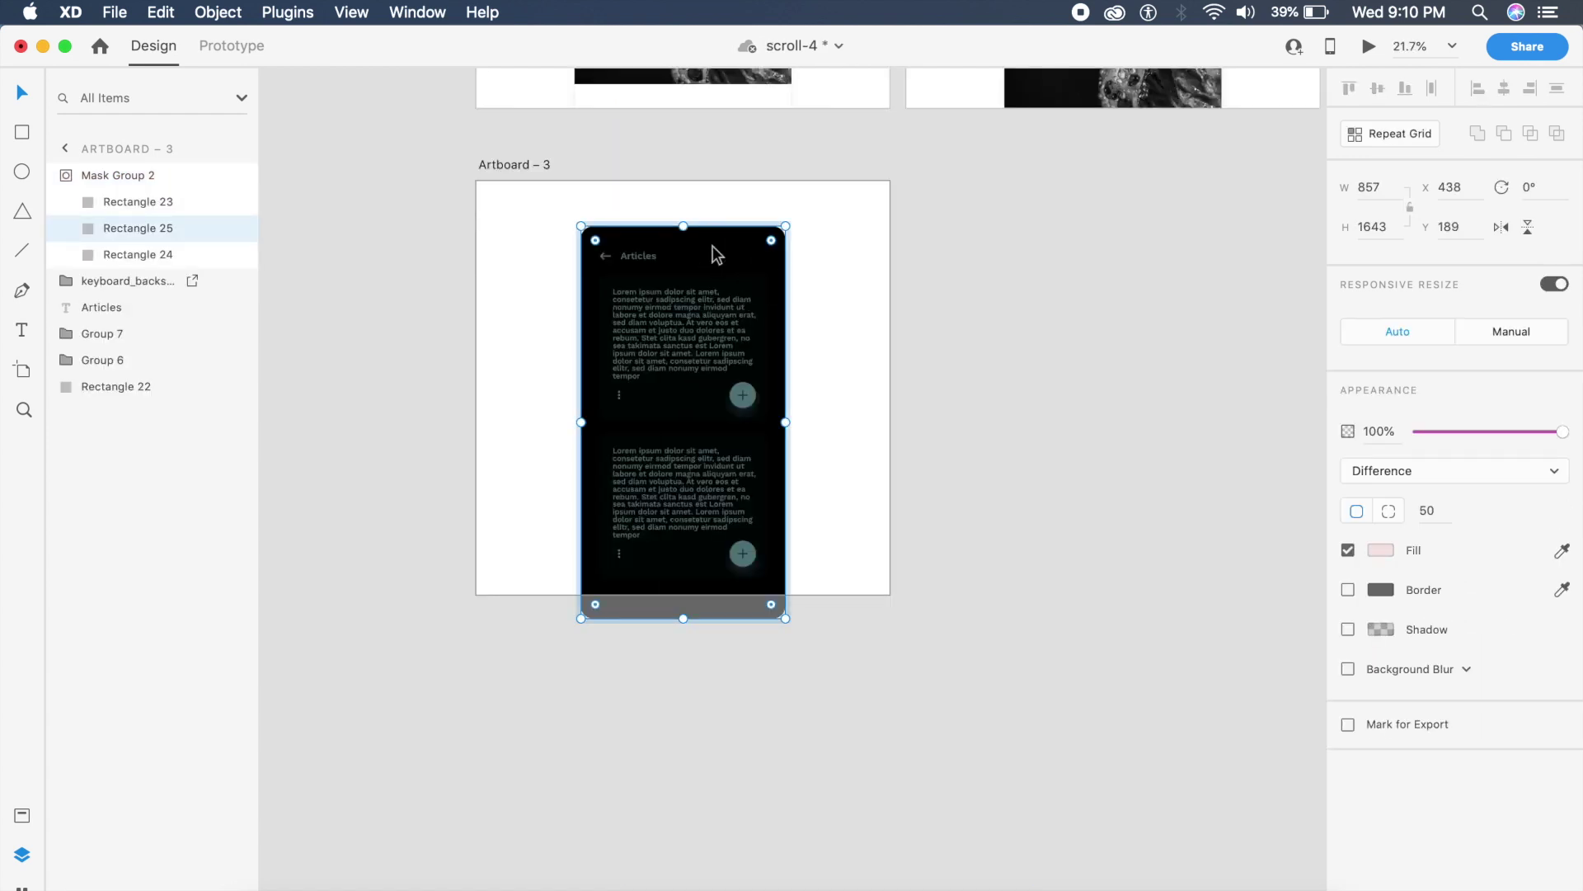
{"action": "left_click_drag", "start_coordinate": [713, 247], "coordinate": [921, 253]}
{"action": "left_click", "coordinate": [685, 247]}
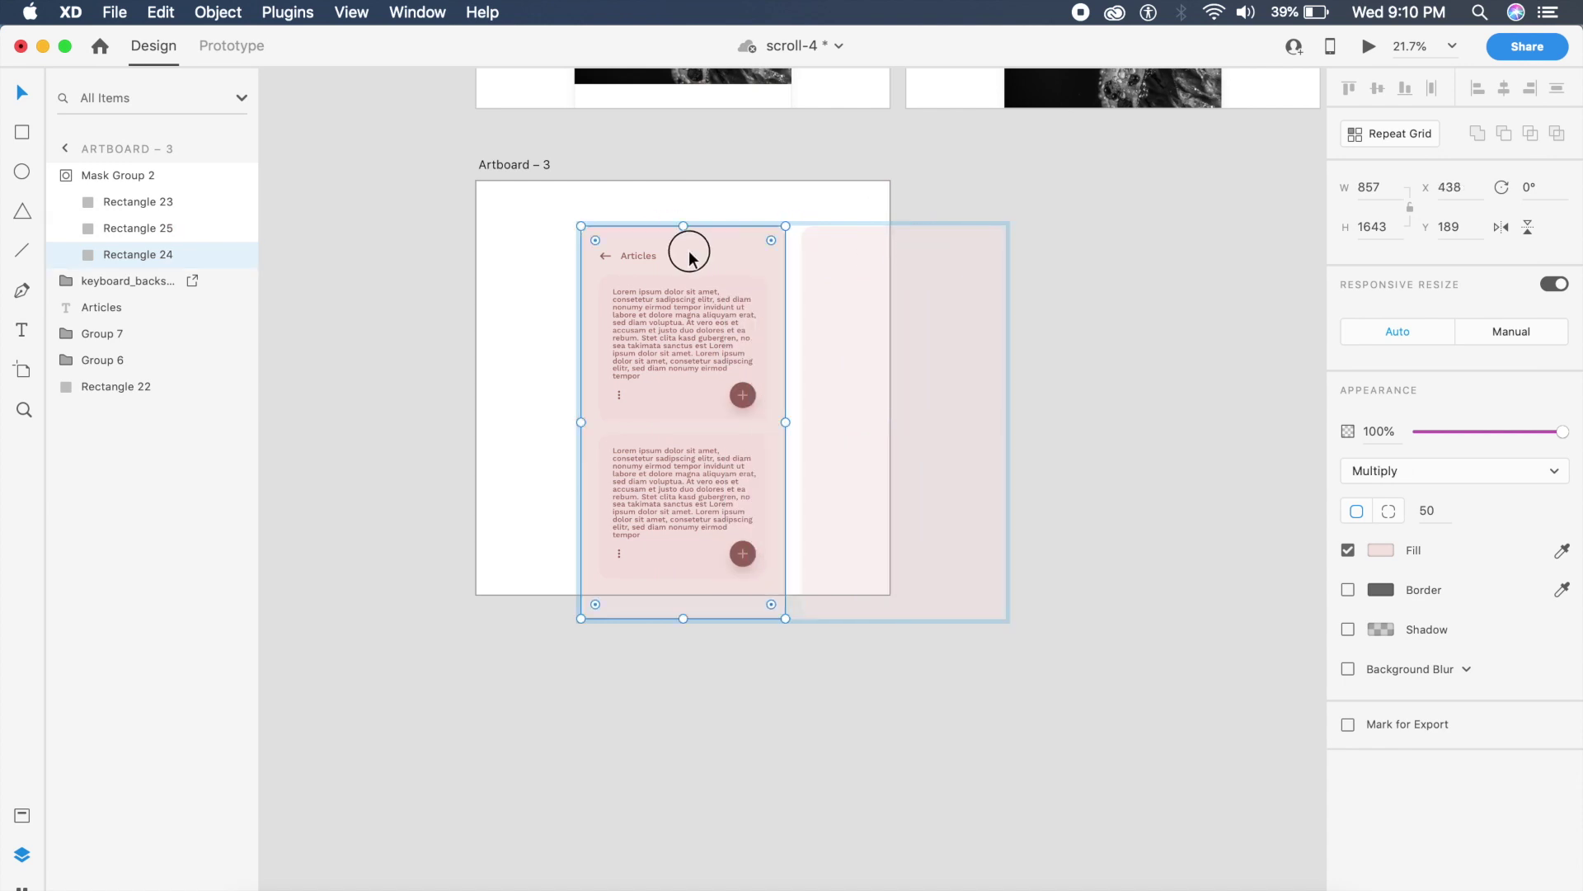
{"action": "left_click_drag", "start_coordinate": [685, 247], "coordinate": [905, 226]}
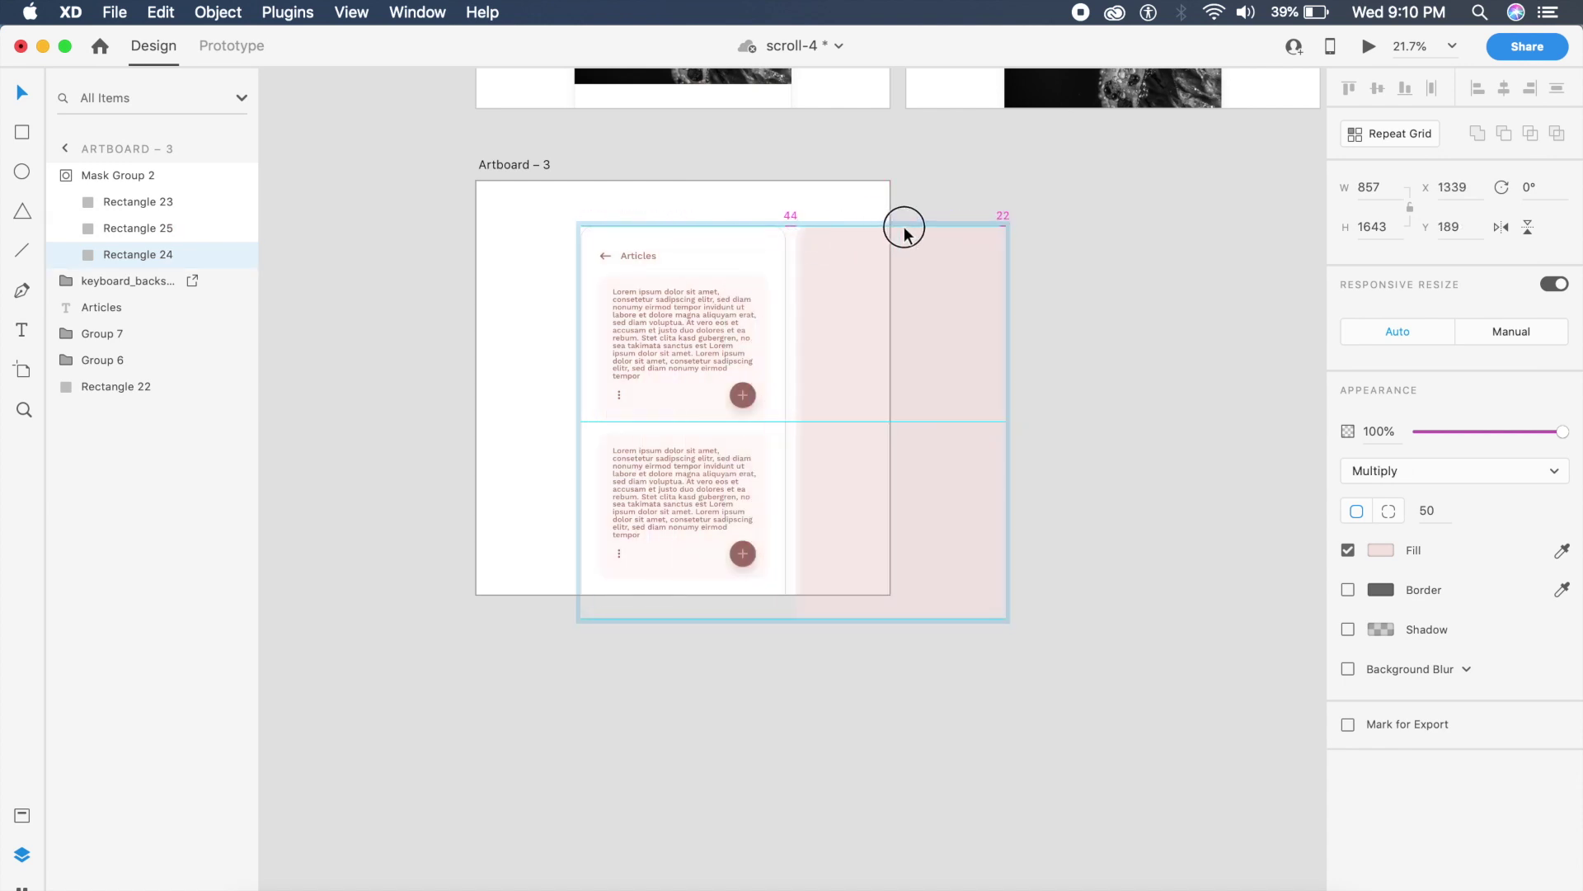
{"action": "left_click", "coordinate": [809, 202]}
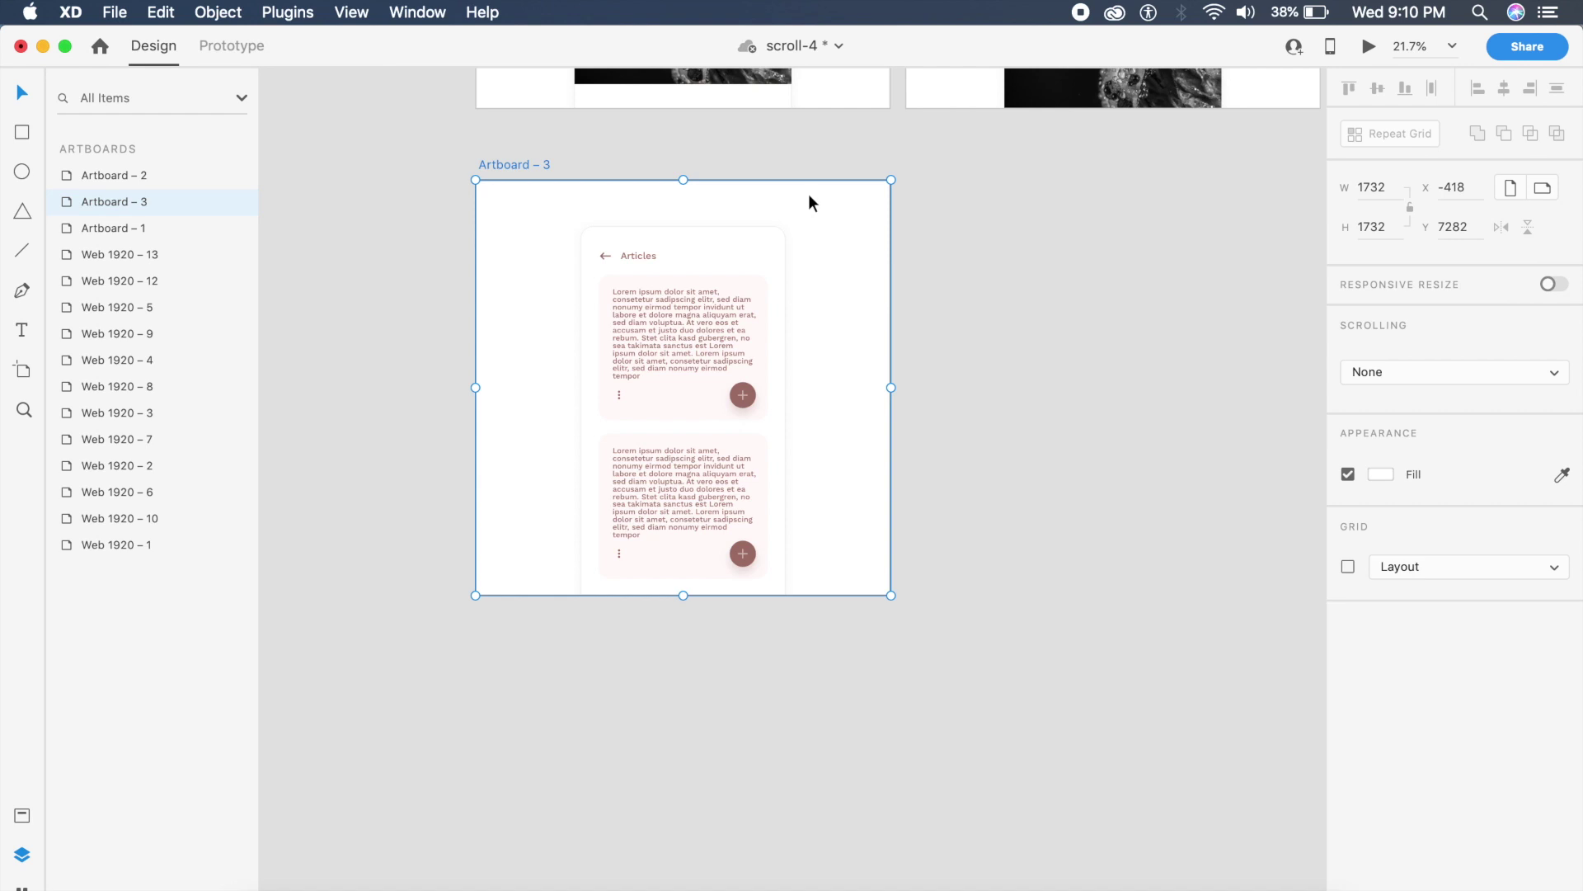
Step: Duplicate Artboard – 3 to create the next artboard
{"action": "key", "text": "super+d"}
{"action": "scroll", "coordinate": [1044, 348], "scroll_direction": "up", "scroll_amount": 3}
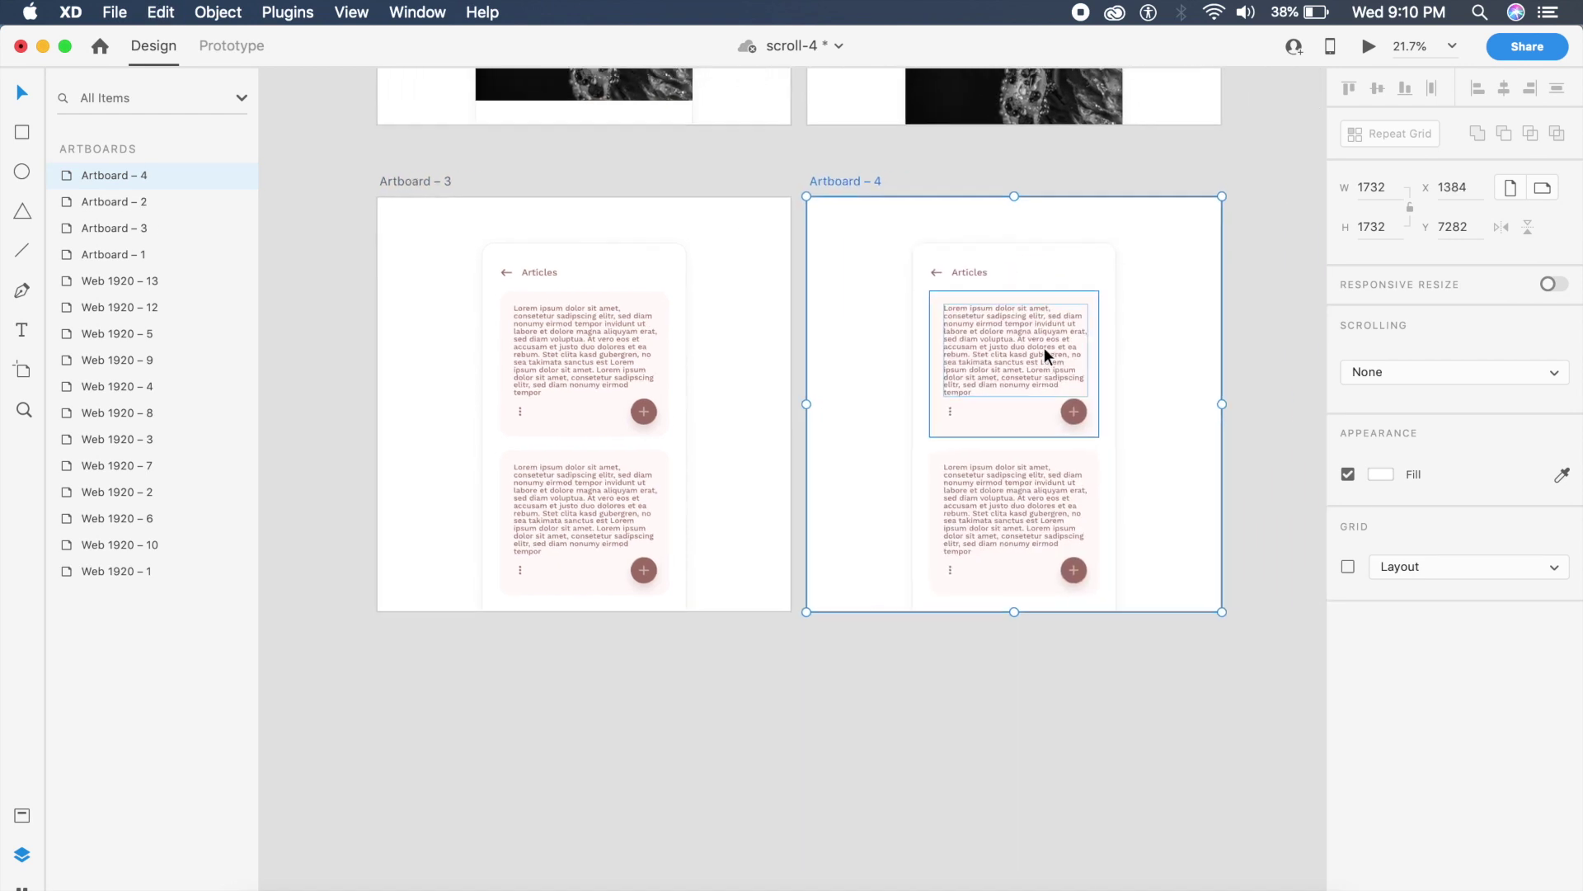
{"action": "scroll", "coordinate": [1044, 347], "scroll_direction": "up", "scroll_amount": 2}
{"action": "left_click", "coordinate": [980, 336]}
{"action": "double_click", "coordinate": [981, 336]}
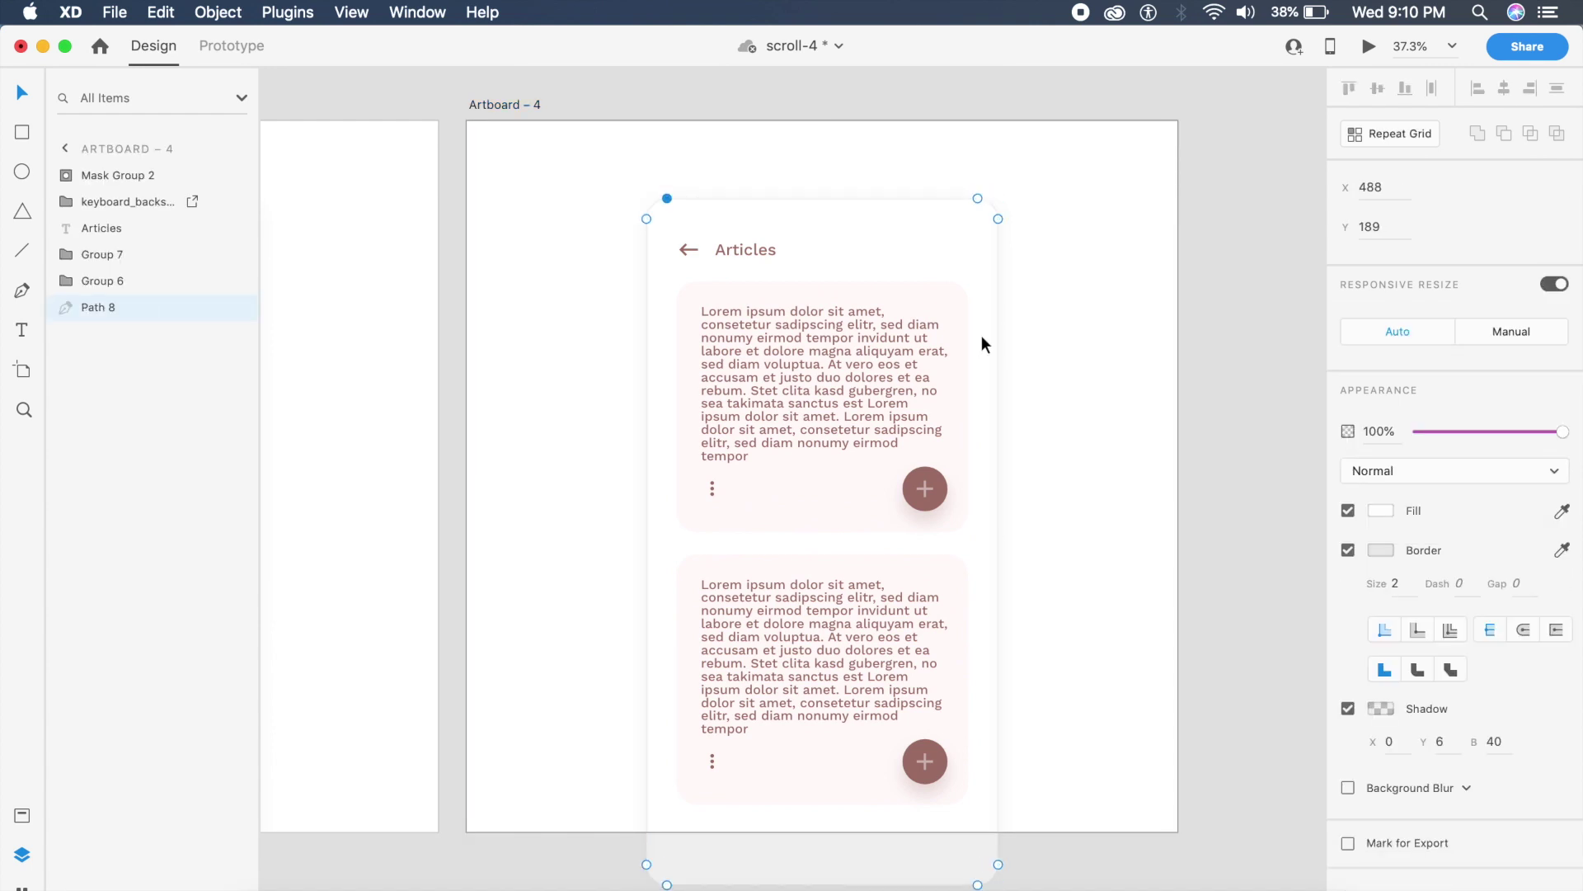
{"action": "key", "text": "super+z"}
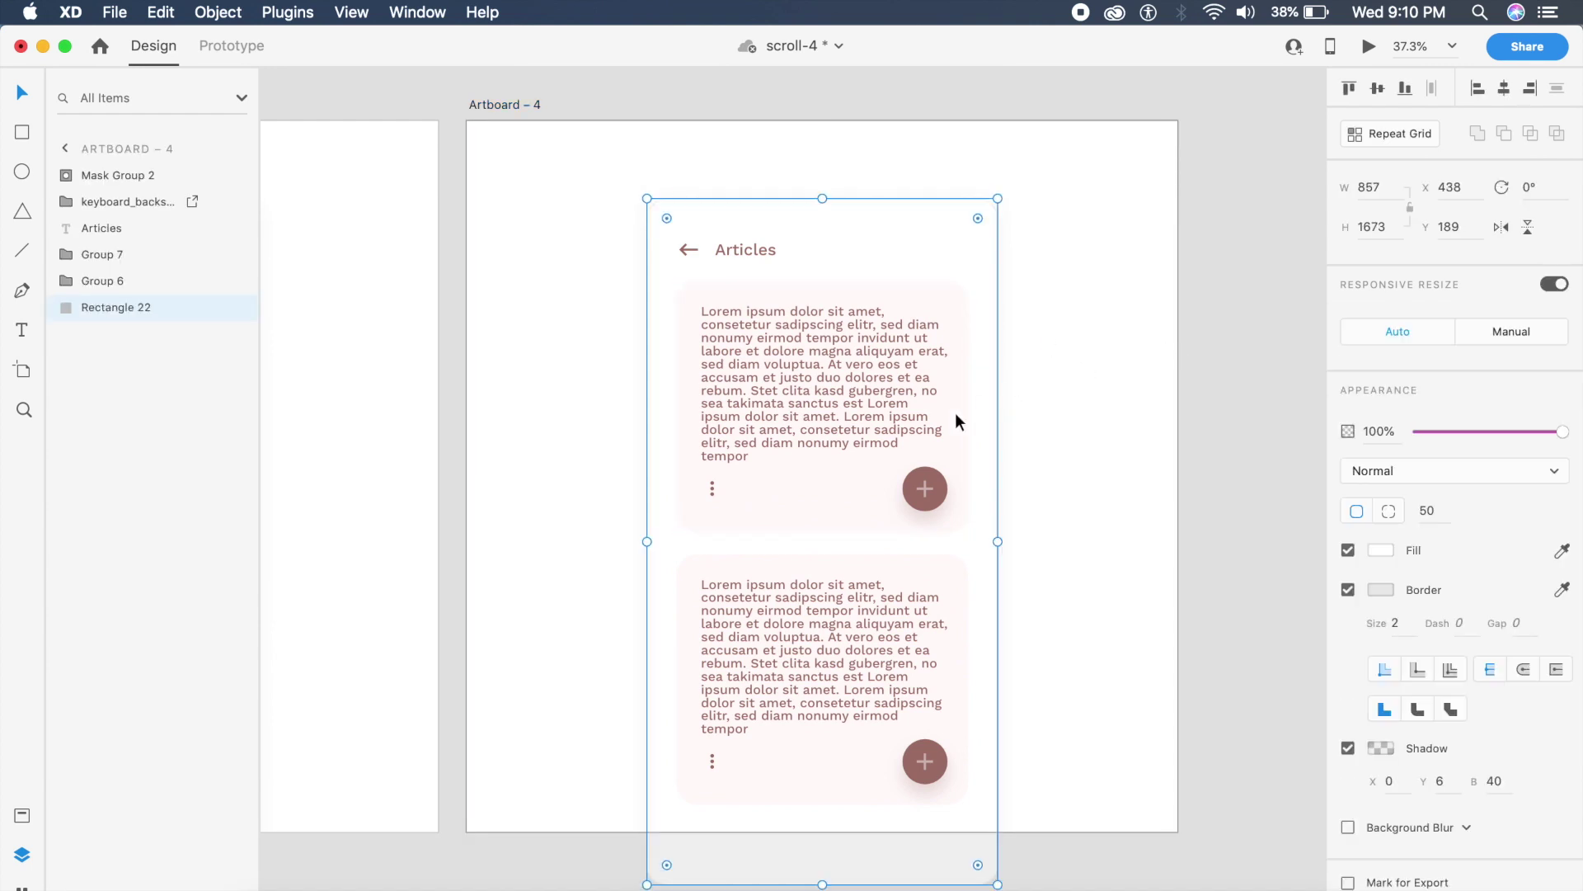
Step: Slide the sepia overlay from Mask Group 2 back over the Articles screen
{"action": "left_click", "coordinate": [57, 178]}
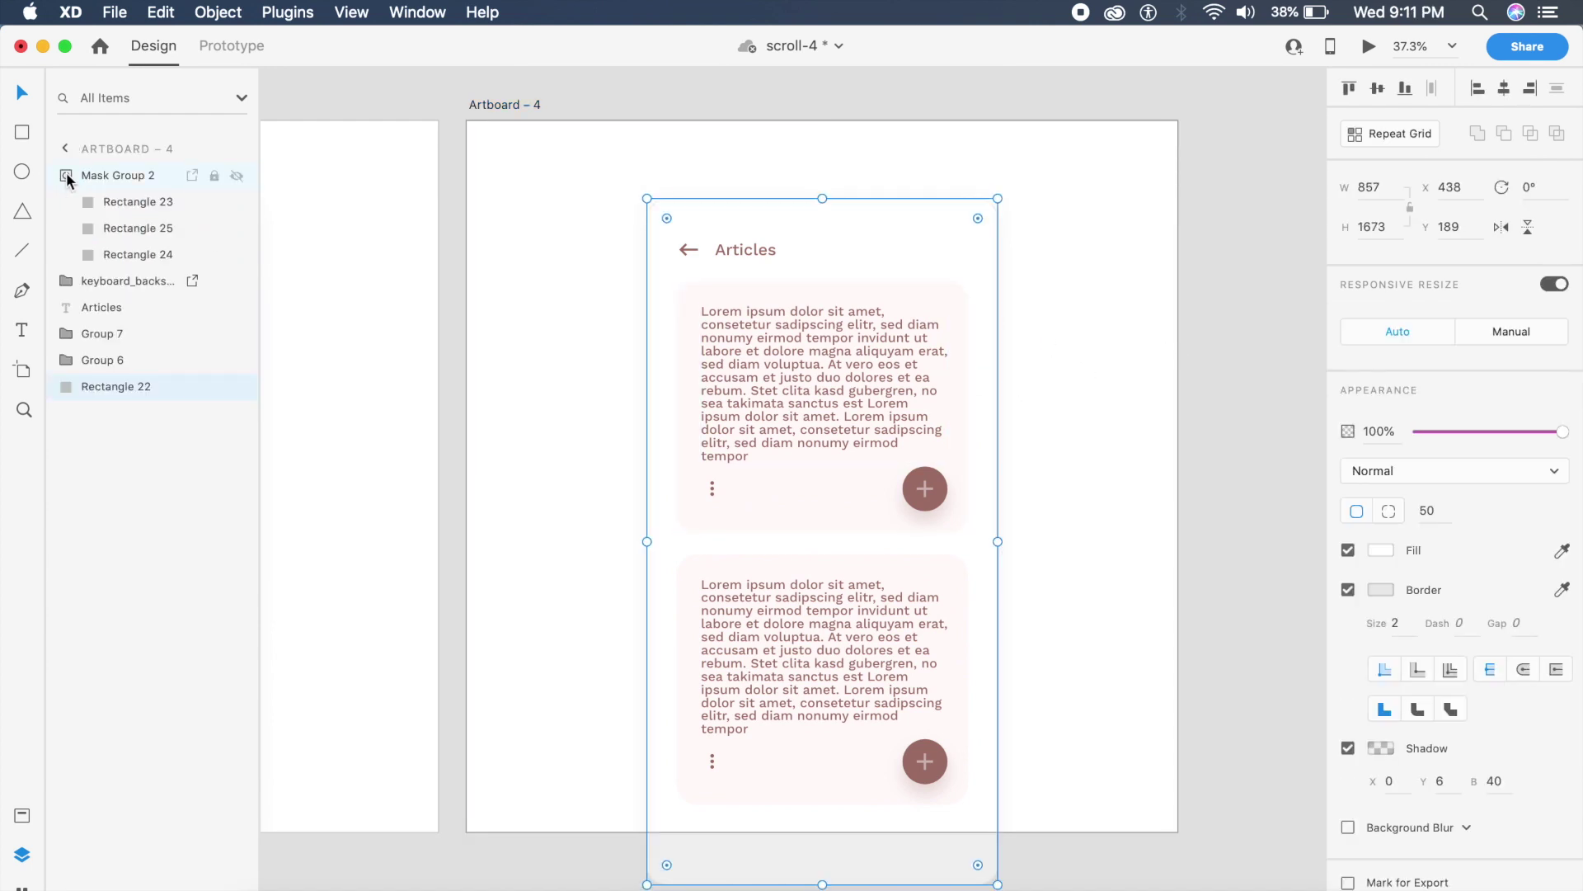
{"action": "left_click", "coordinate": [101, 201]}
{"action": "scroll", "coordinate": [1019, 548], "scroll_direction": "right", "scroll_amount": 2}
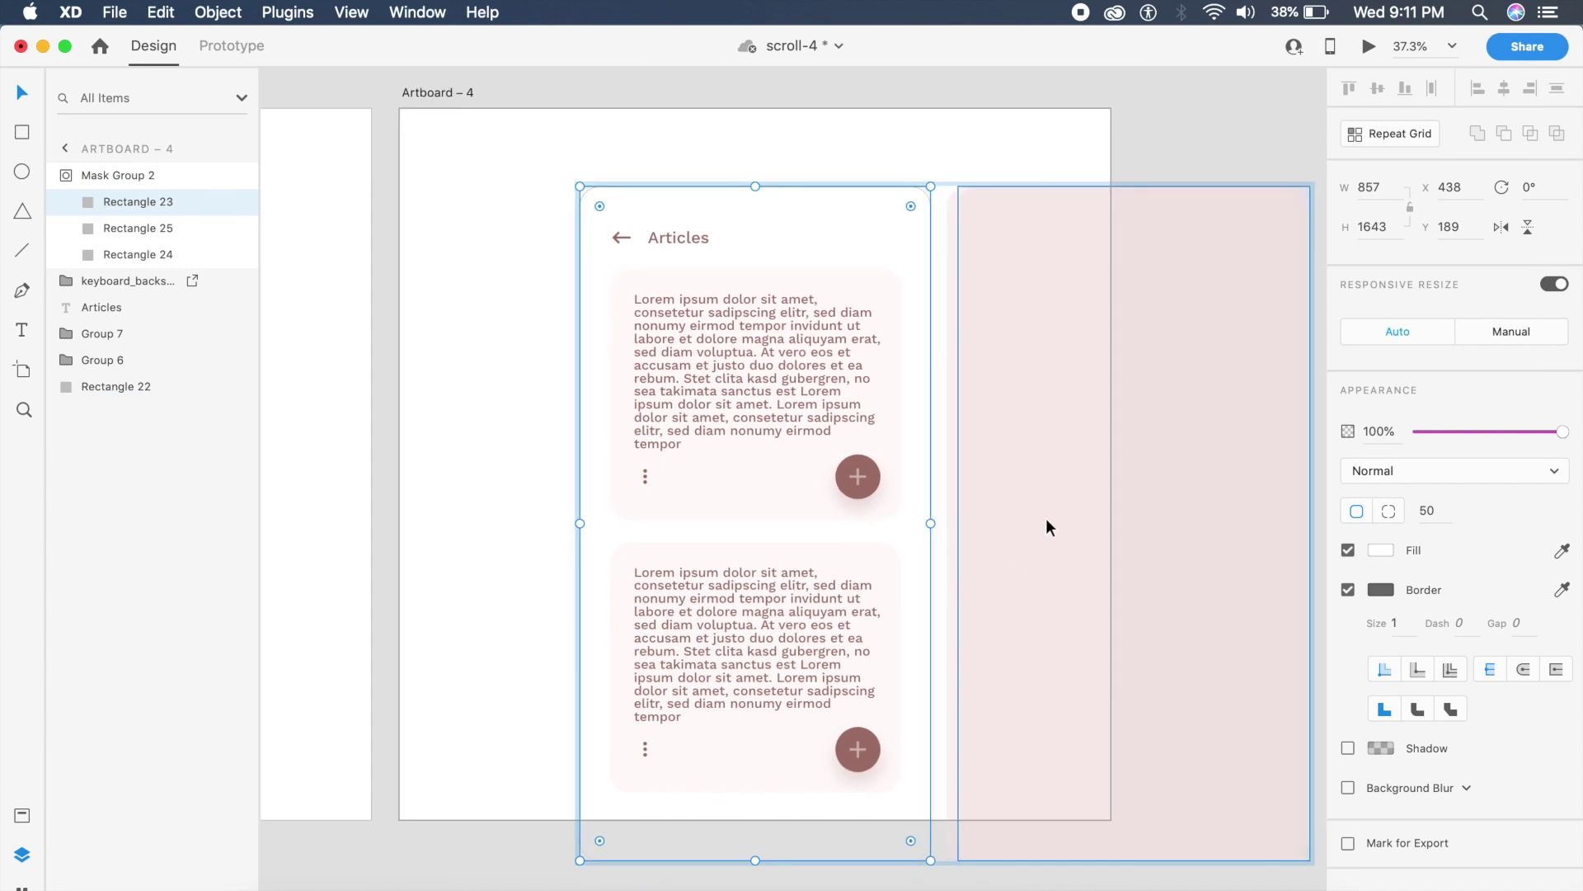
{"action": "left_click_drag", "start_coordinate": [946, 521], "coordinate": [582, 492]}
Step: On Artboard – 5, tilt the sepia overlay about -7° and slide the difference overlay onto the phone
{"action": "left_click", "coordinate": [949, 153]}
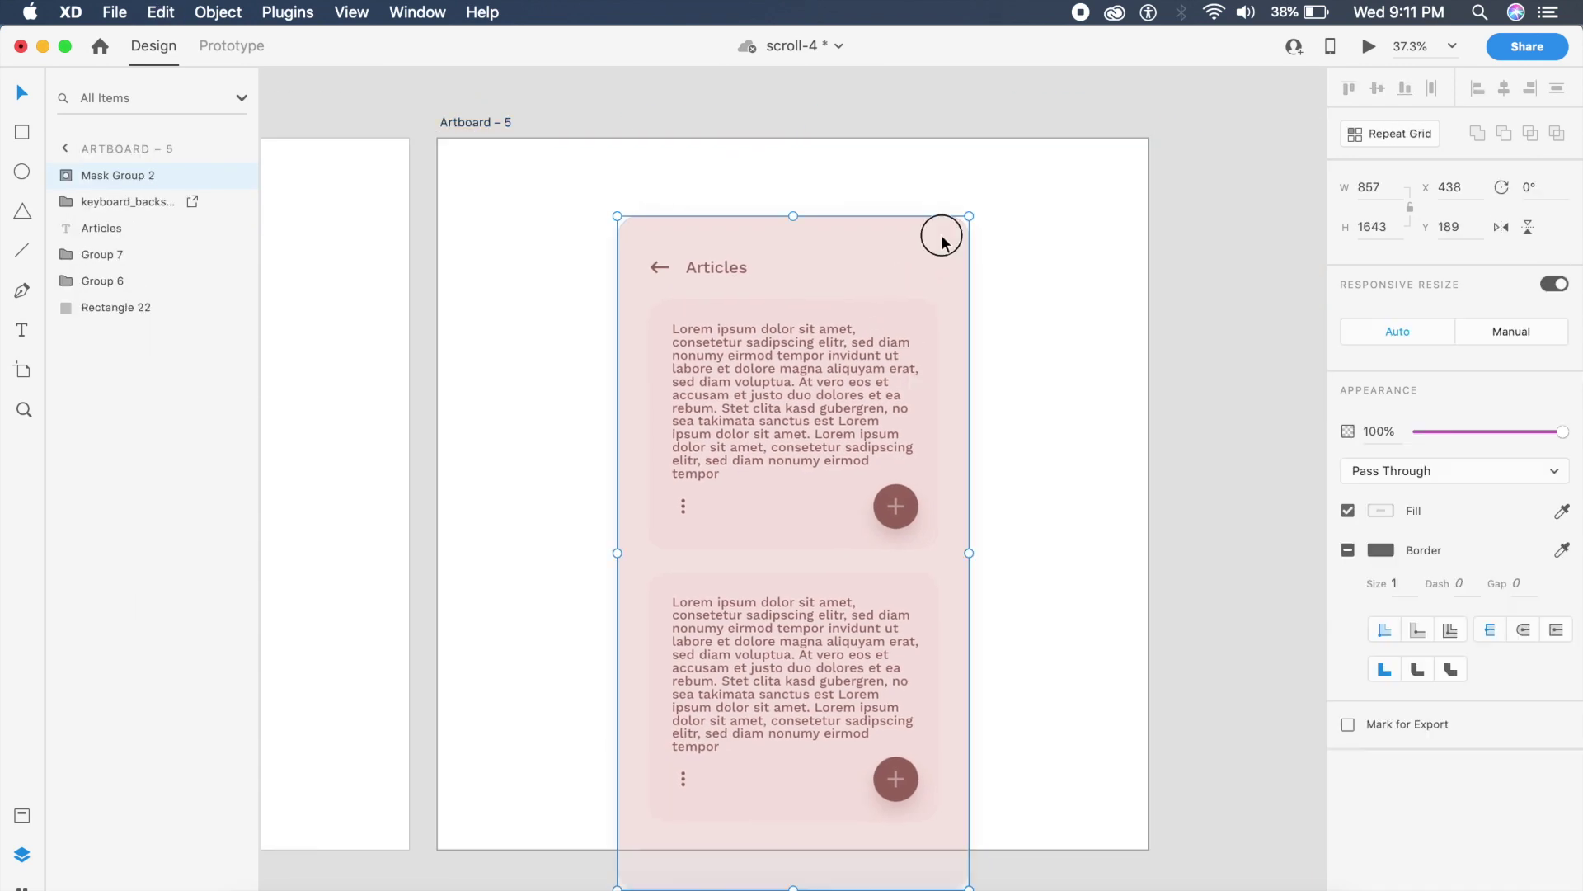
{"action": "double_click", "coordinate": [942, 235]}
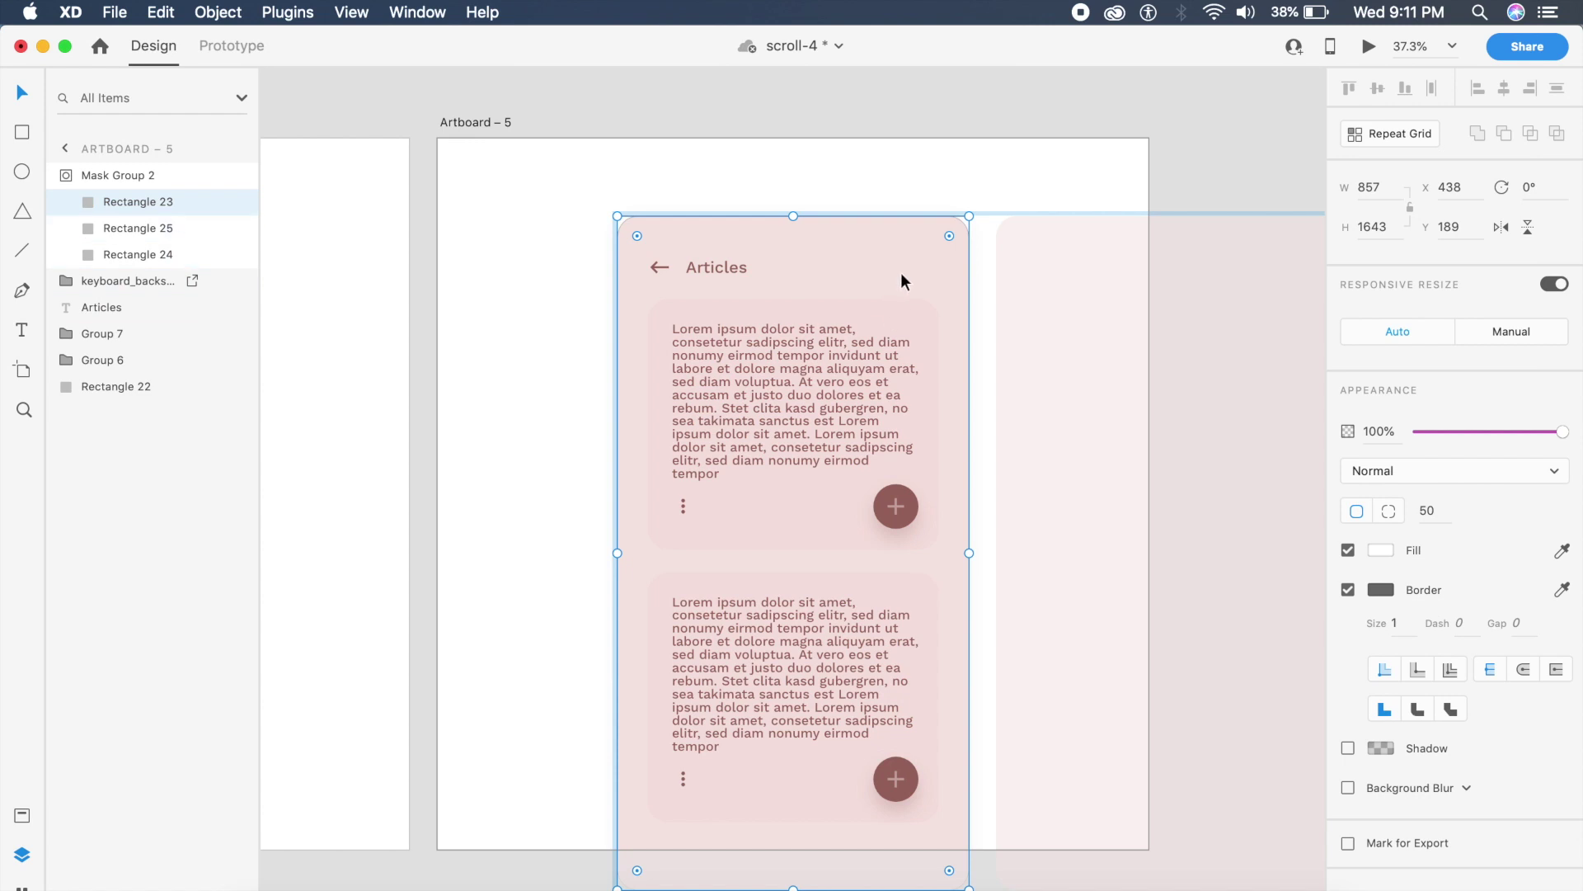
{"action": "left_click_drag", "start_coordinate": [973, 211], "coordinate": [937, 219]}
{"action": "key", "text": "super+z"}
{"action": "left_click", "coordinate": [168, 235]}
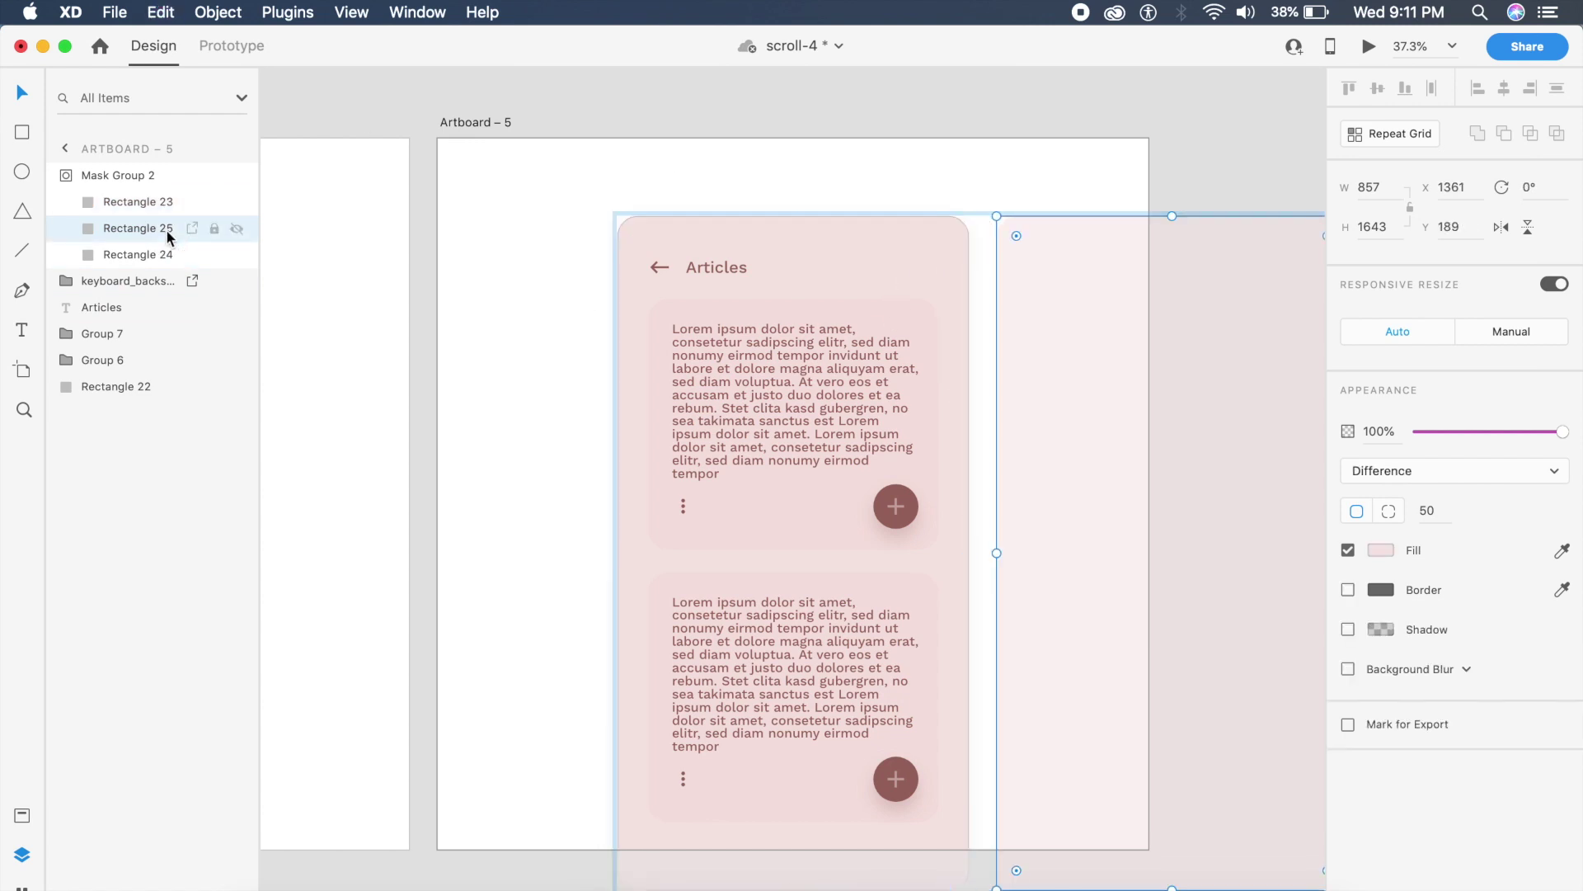
{"action": "left_click", "coordinate": [123, 255]}
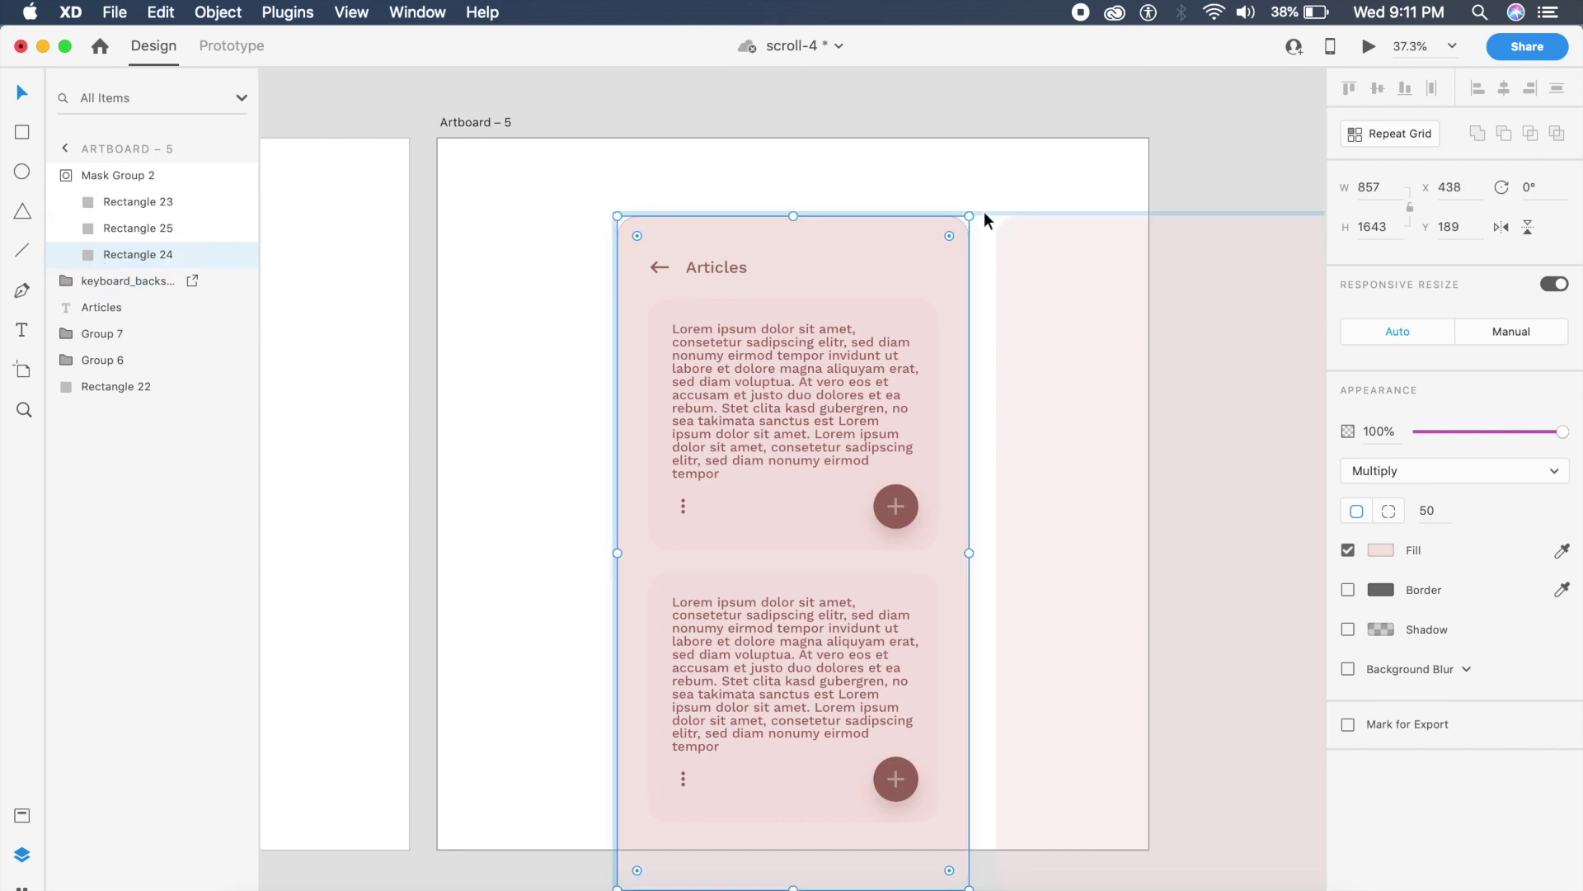
{"action": "left_click_drag", "start_coordinate": [974, 213], "coordinate": [509, 316]}
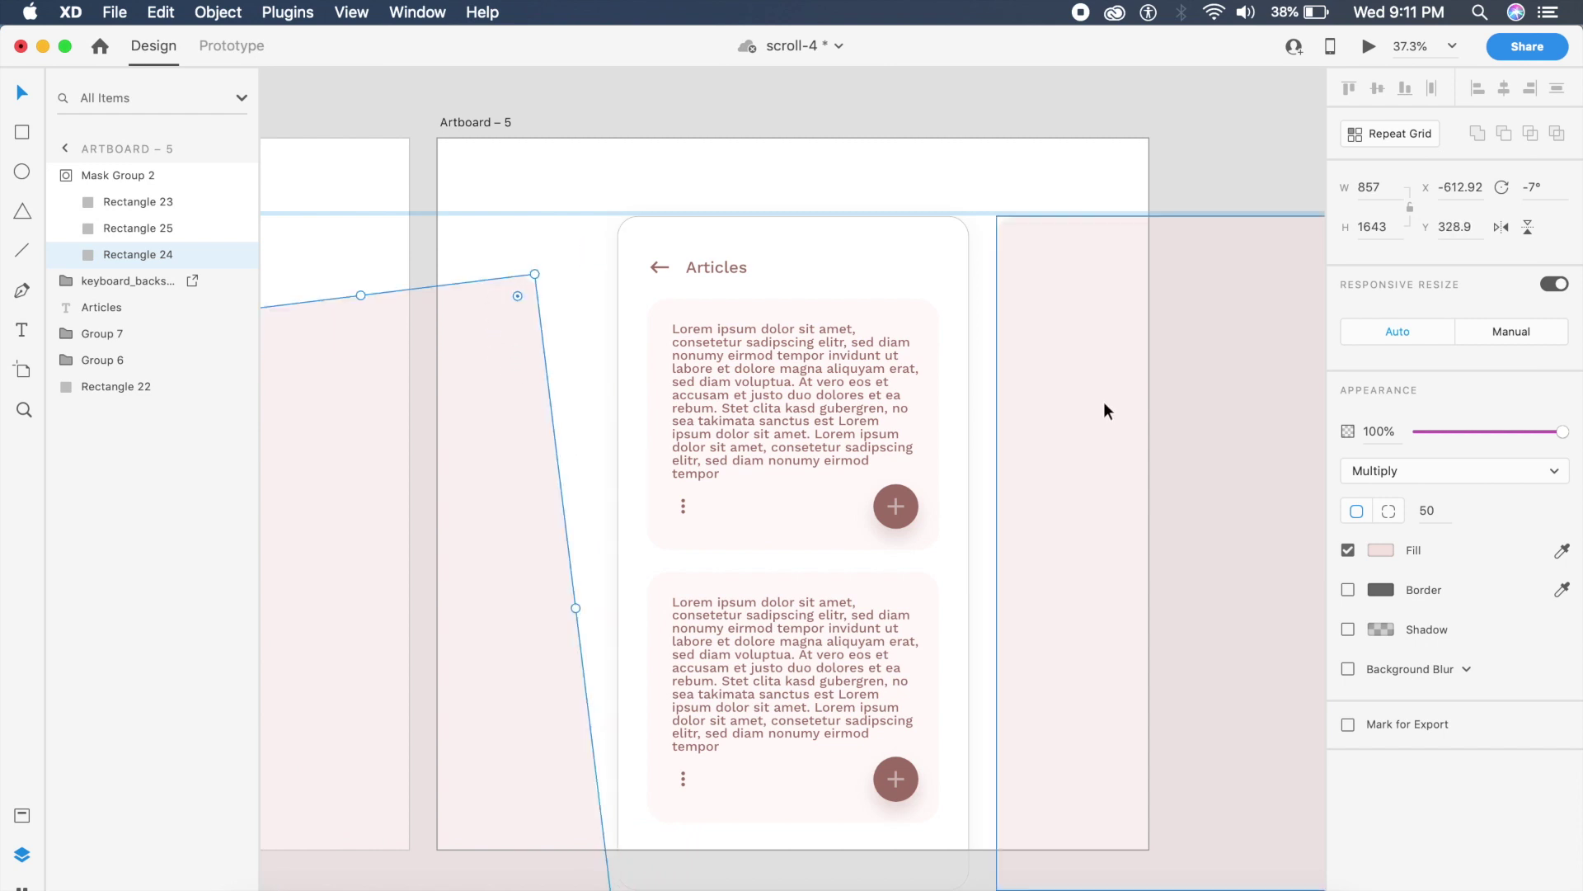
{"action": "left_click_drag", "start_coordinate": [1103, 403], "coordinate": [729, 397]}
Step: Draw a new rectangle across Artboard – 3's phone screen
{"action": "scroll", "coordinate": [729, 390], "scroll_direction": "down", "scroll_amount": 5}
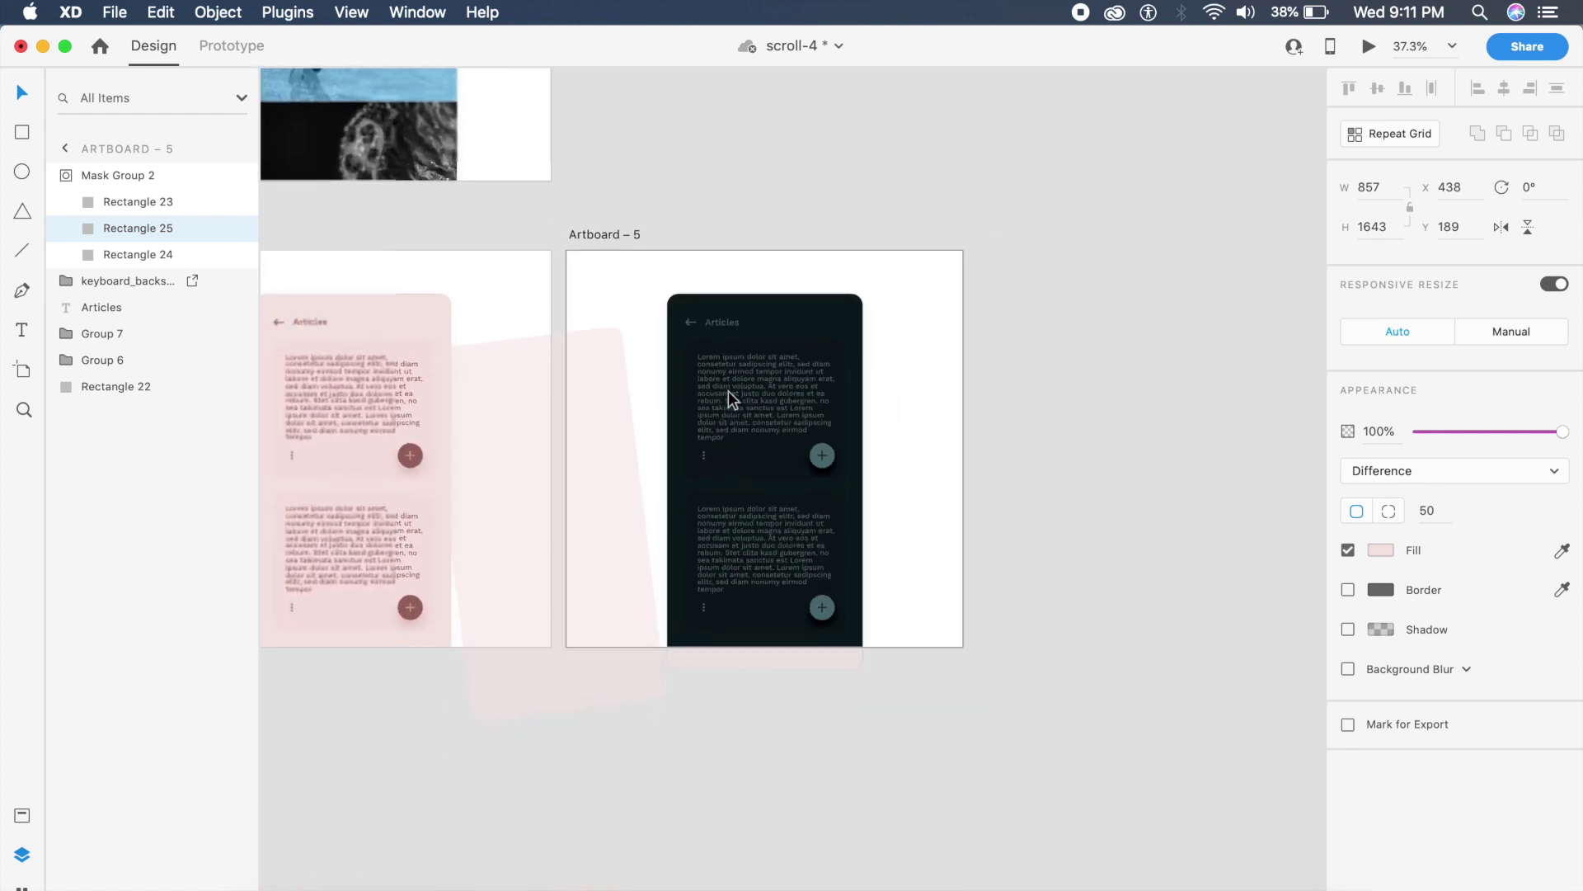
{"action": "scroll", "coordinate": [568, 314], "scroll_direction": "left", "scroll_amount": 5}
{"action": "key", "text": "Escape"}
{"action": "key", "text": "r"}
{"action": "left_click_drag", "start_coordinate": [395, 313], "coordinate": [738, 548]}
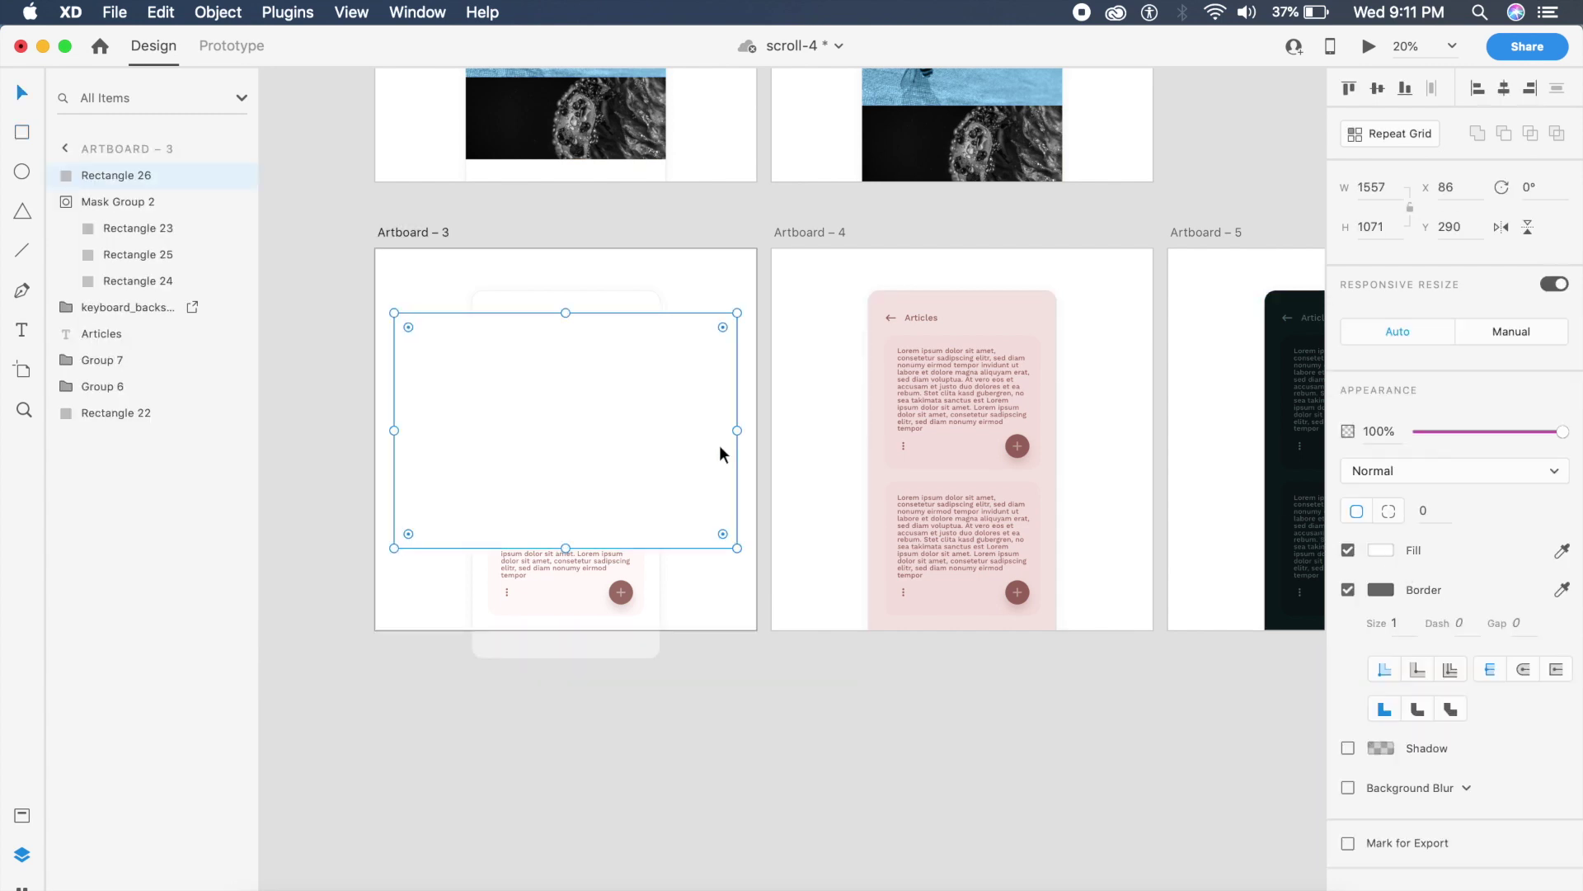
Step: Paste aligned copies of the new rectangle into Artboards – 4 and – 5
{"action": "key", "text": "super+c"}
{"action": "left_click", "coordinate": [1003, 482]}
{"action": "key", "text": "super+v"}
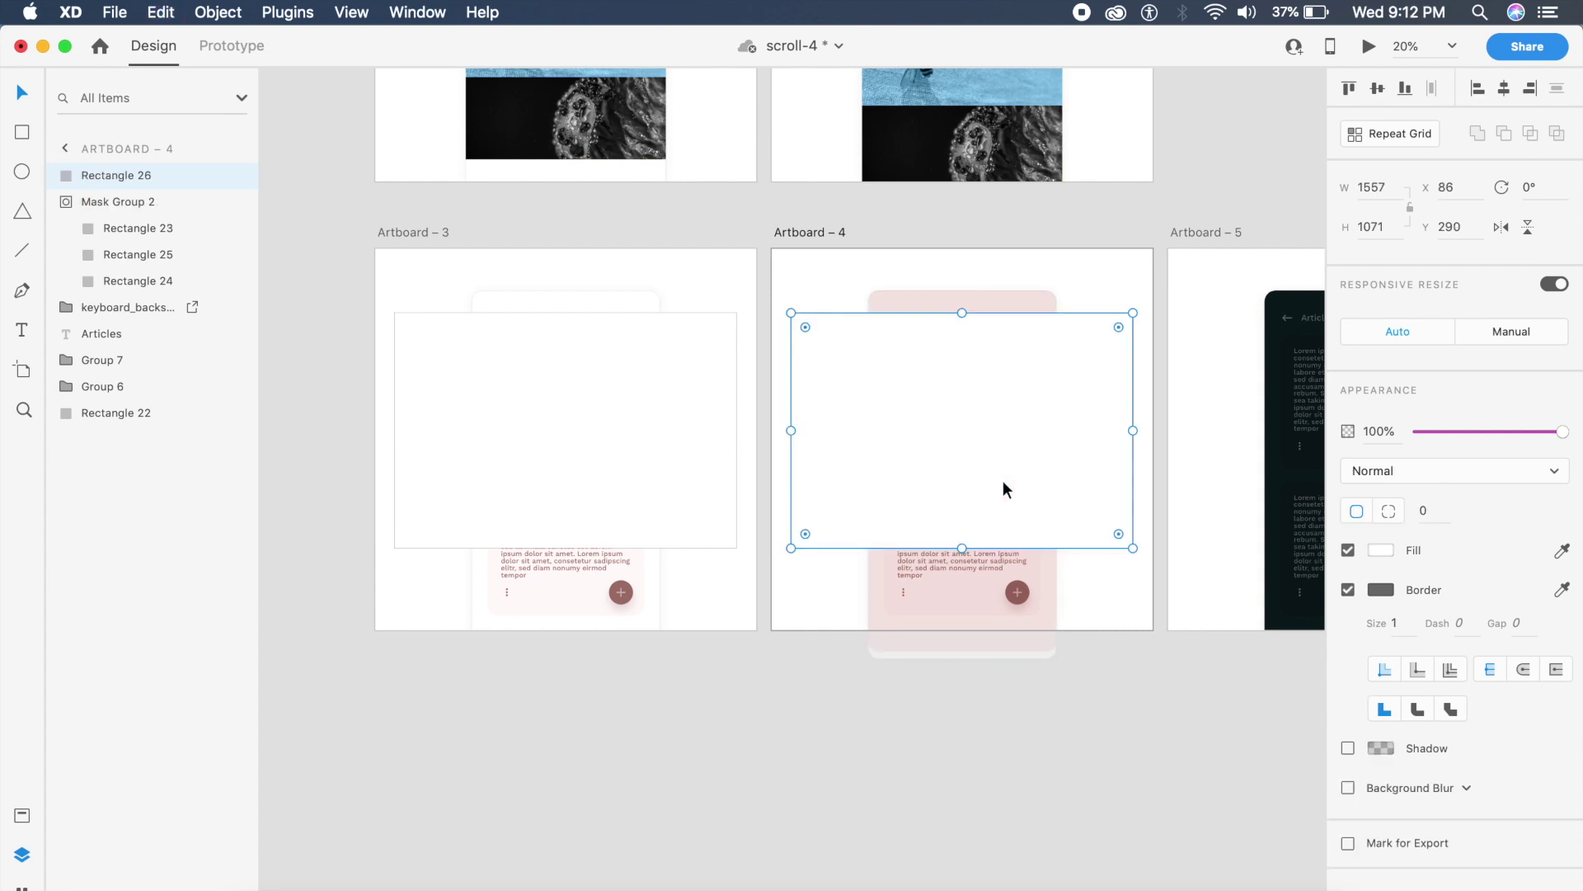
{"action": "left_click_drag", "start_coordinate": [1042, 482], "coordinate": [987, 489]}
{"action": "scroll", "coordinate": [776, 462], "scroll_direction": "right", "scroll_amount": 5}
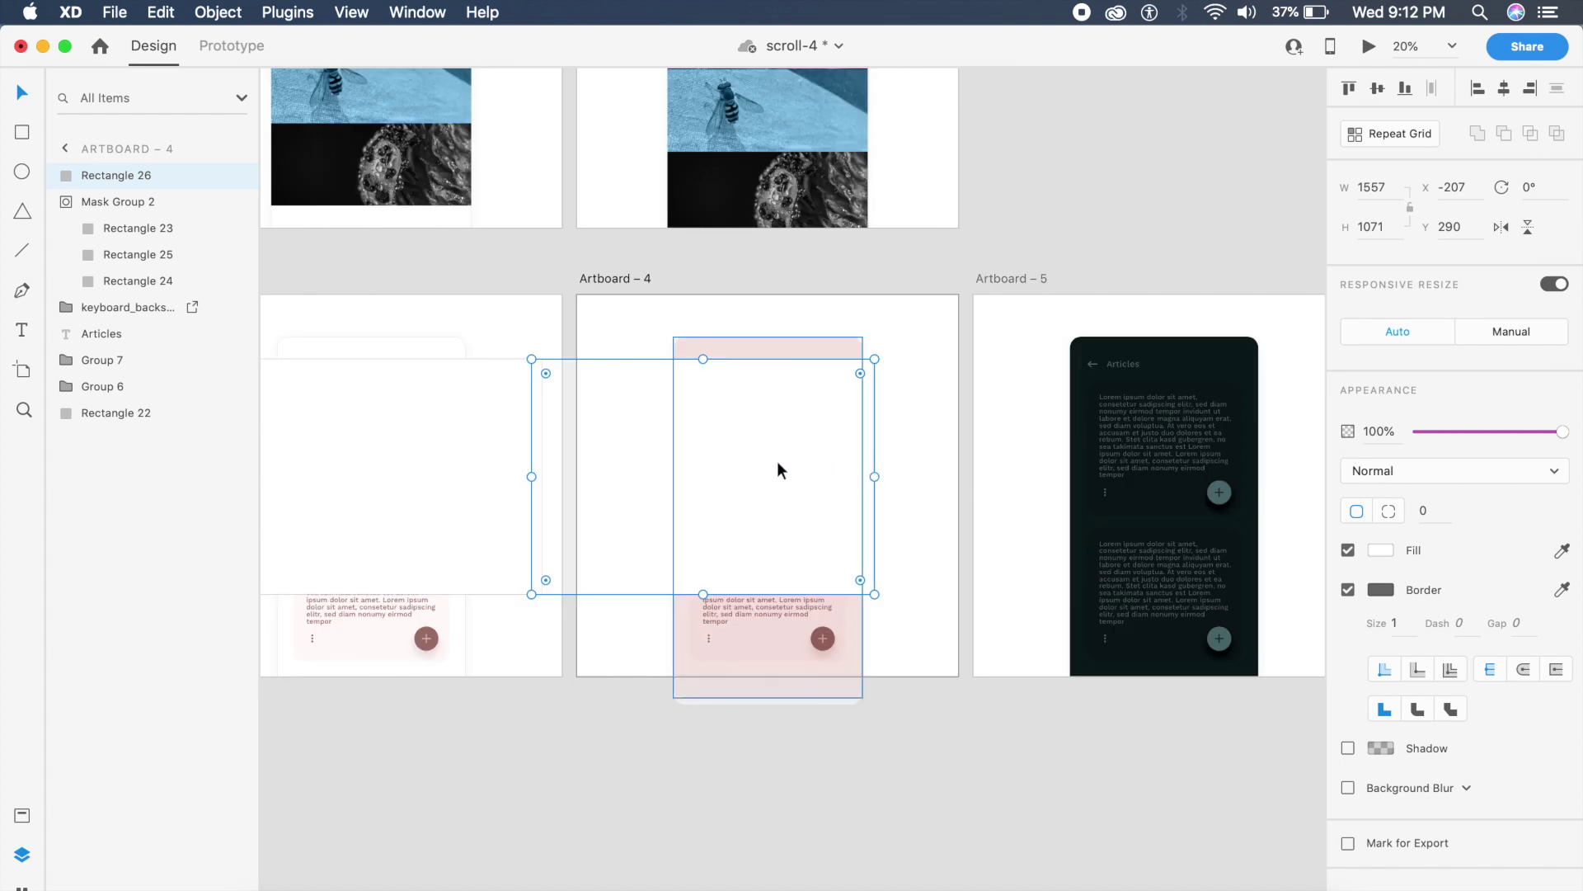
{"action": "scroll", "coordinate": [908, 487], "scroll_direction": "right", "scroll_amount": 1}
{"action": "left_click", "coordinate": [1089, 495]}
{"action": "key", "text": "super+v"}
{"action": "left_click_drag", "start_coordinate": [1088, 495], "coordinate": [1036, 501]}
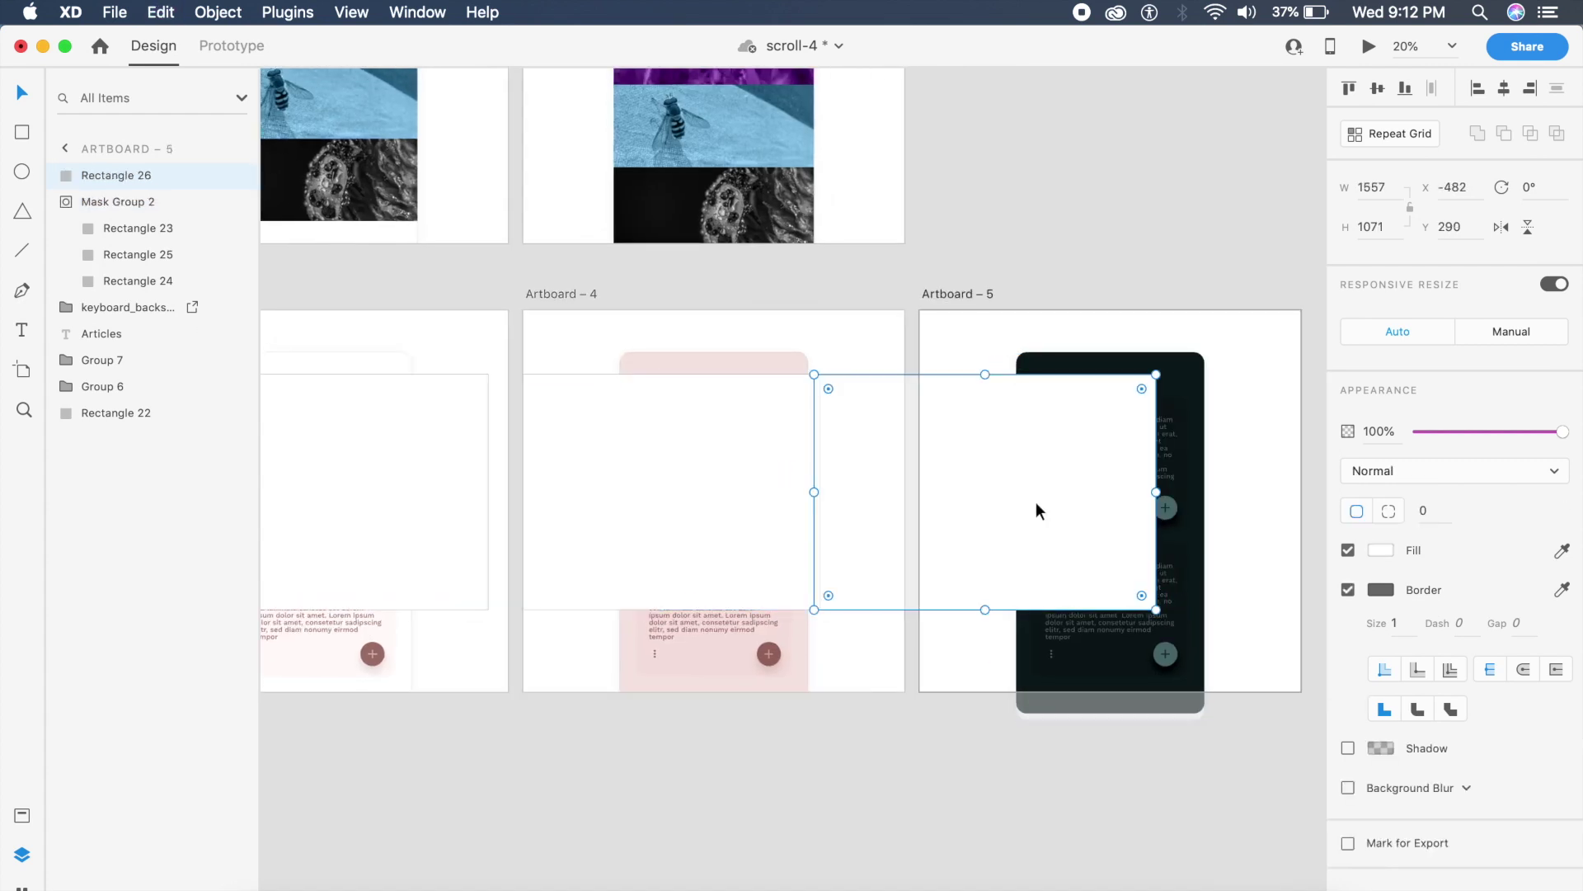
Step: Set all three rectangles to 0% opacity
{"action": "left_click", "coordinate": [784, 495], "text": "shift"}
{"action": "left_click", "coordinate": [400, 496], "text": "shift"}
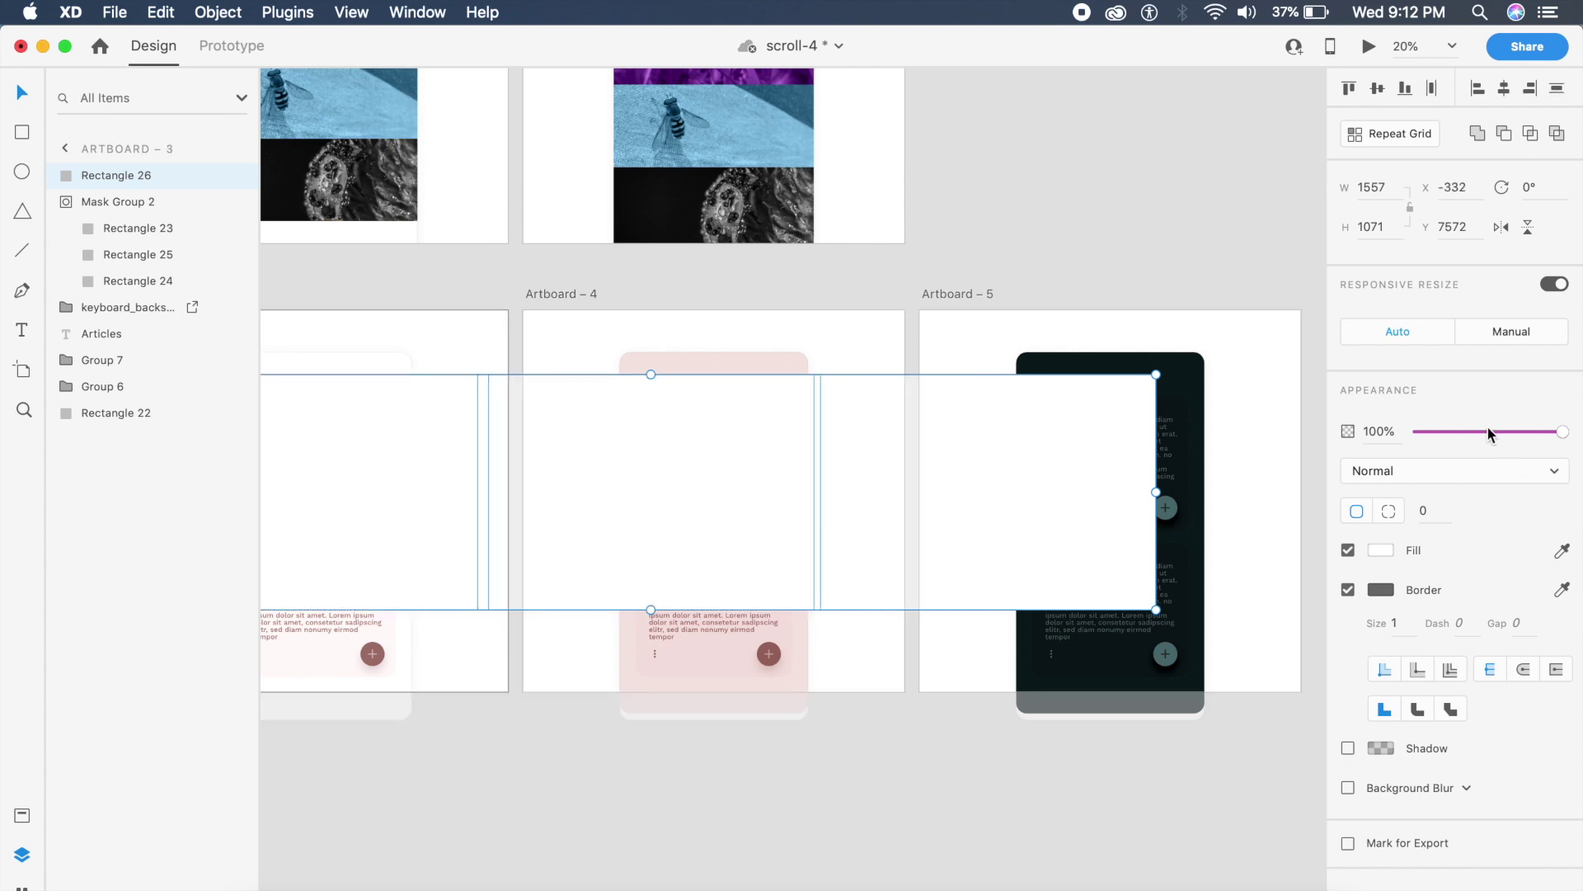
{"action": "left_click_drag", "start_coordinate": [1490, 434], "coordinate": [1227, 442]}
{"action": "scroll", "coordinate": [629, 346], "scroll_direction": "left", "scroll_amount": 5}
{"action": "left_click", "coordinate": [593, 318]}
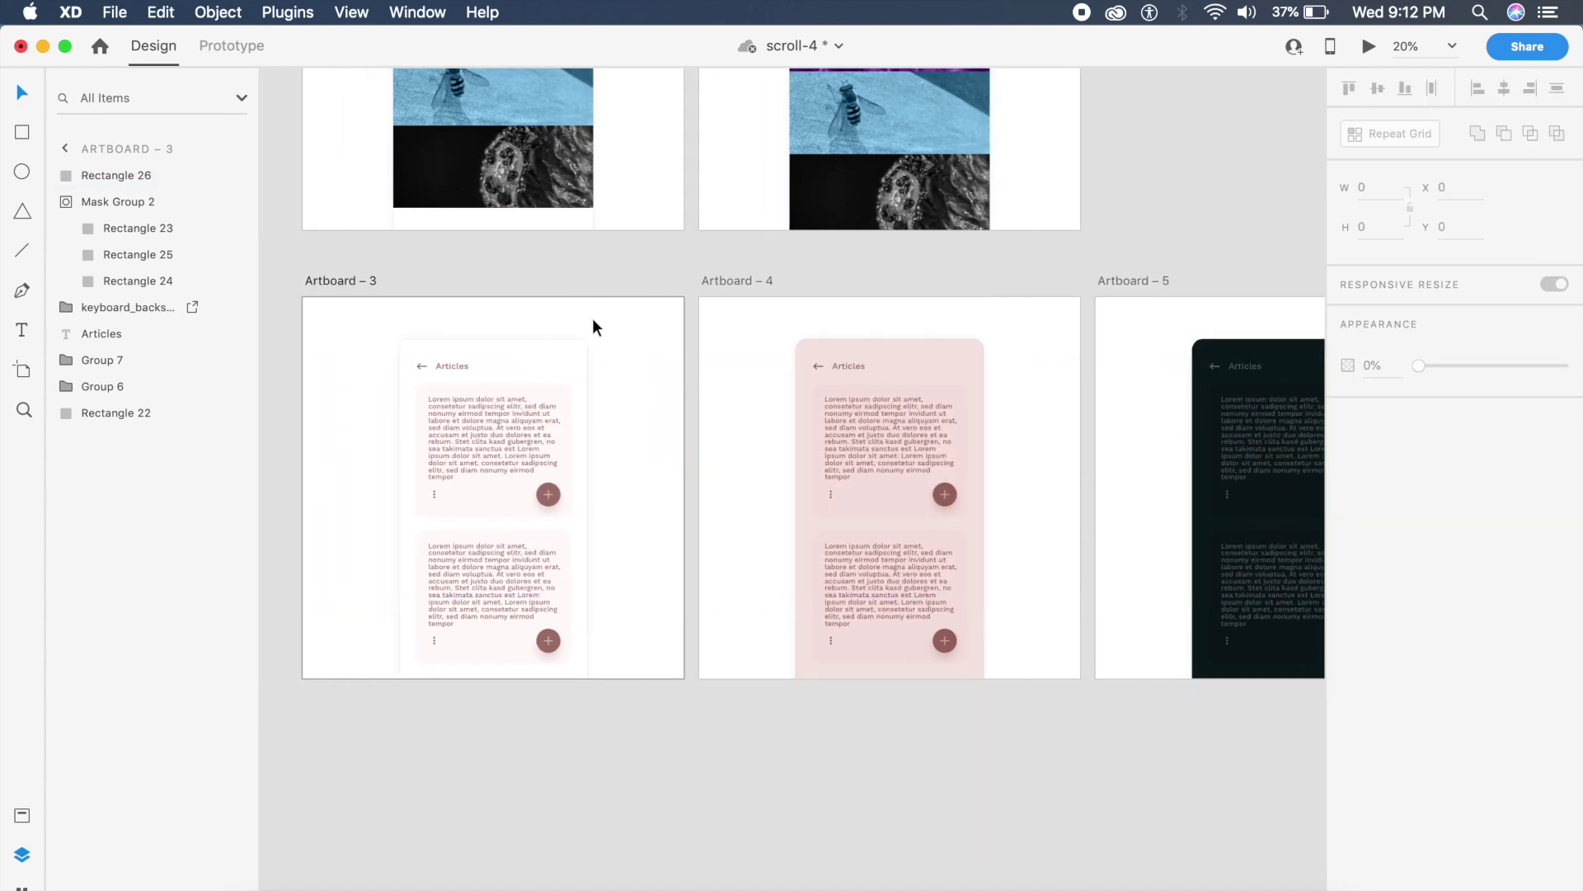
Step: Link Artboard – 3's hidden rectangle to Artboard – 4 with a Drag trigger
{"action": "left_click", "coordinate": [230, 48]}
{"action": "left_click", "coordinate": [591, 417]}
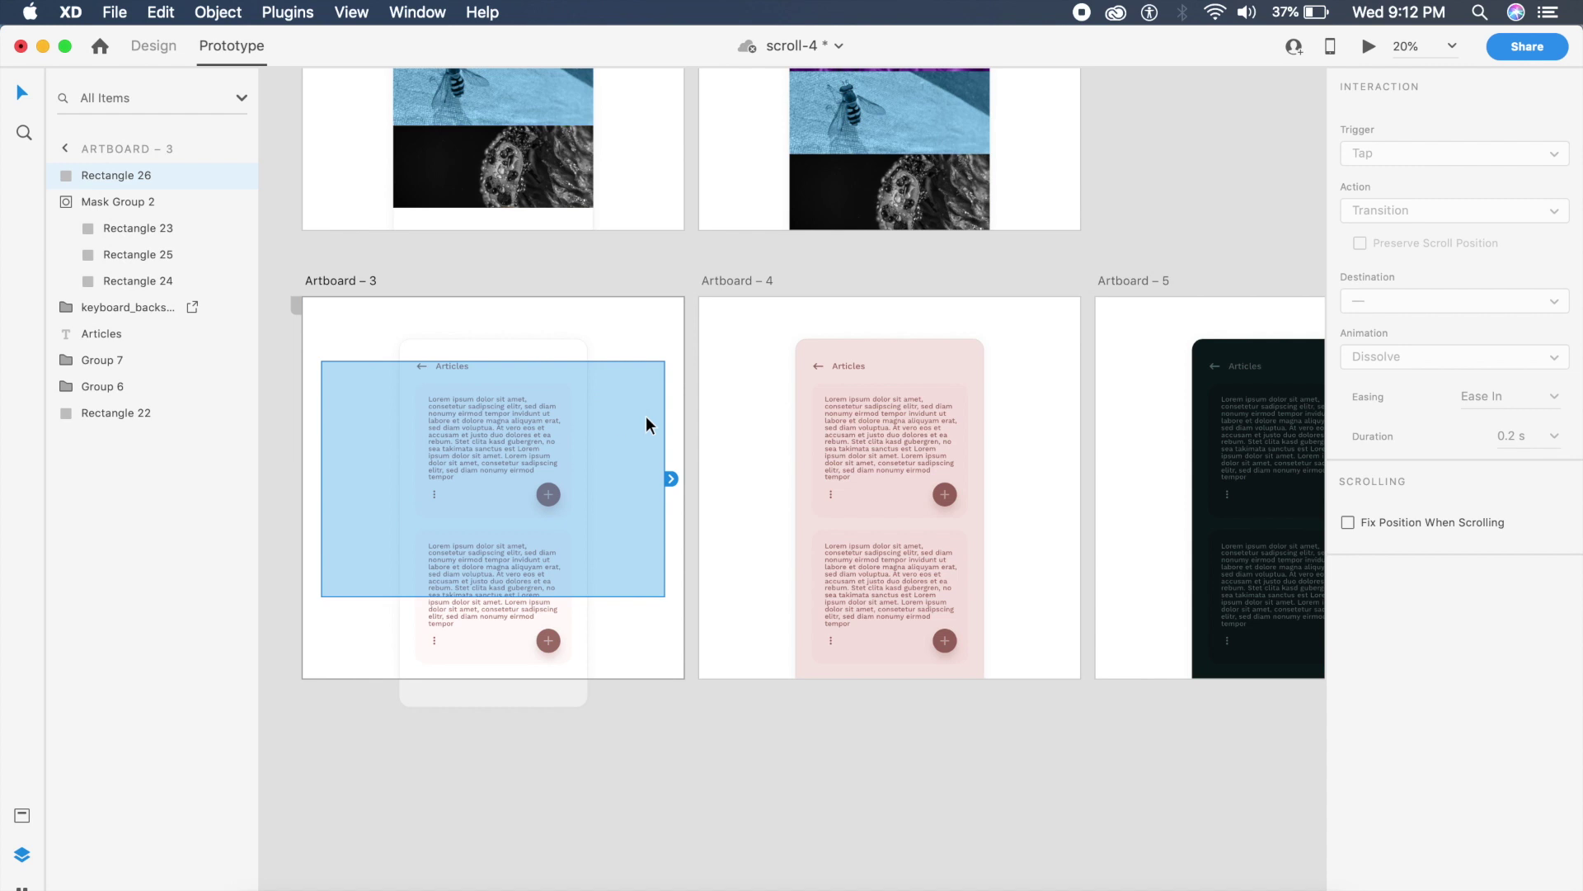
{"action": "left_click_drag", "start_coordinate": [672, 479], "coordinate": [819, 452]}
{"action": "left_click", "coordinate": [1412, 151]}
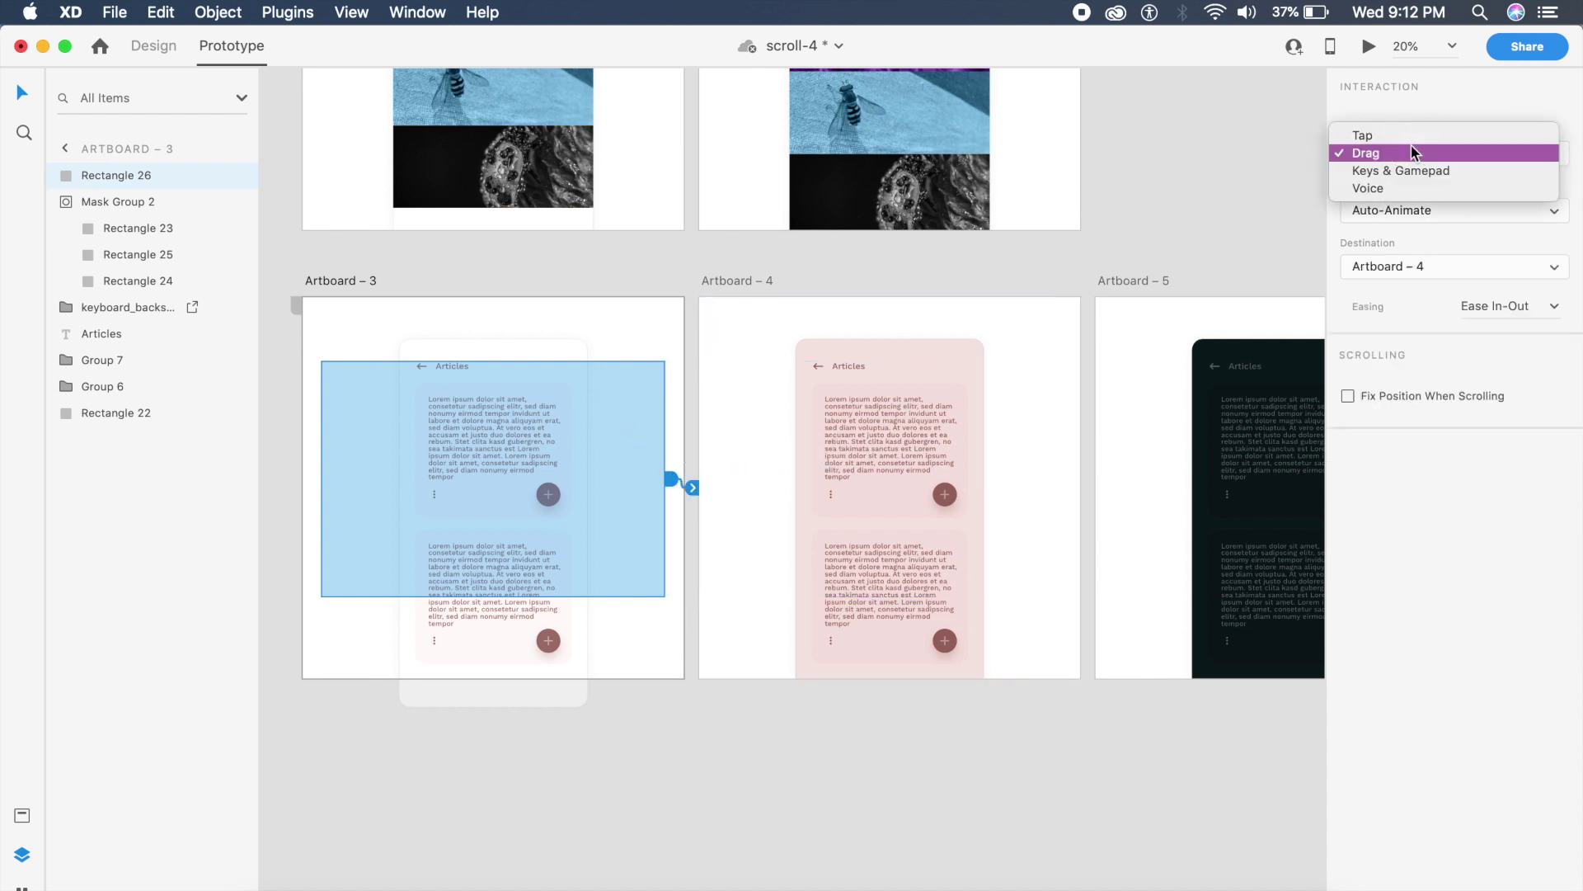
{"action": "left_click", "coordinate": [1412, 148]}
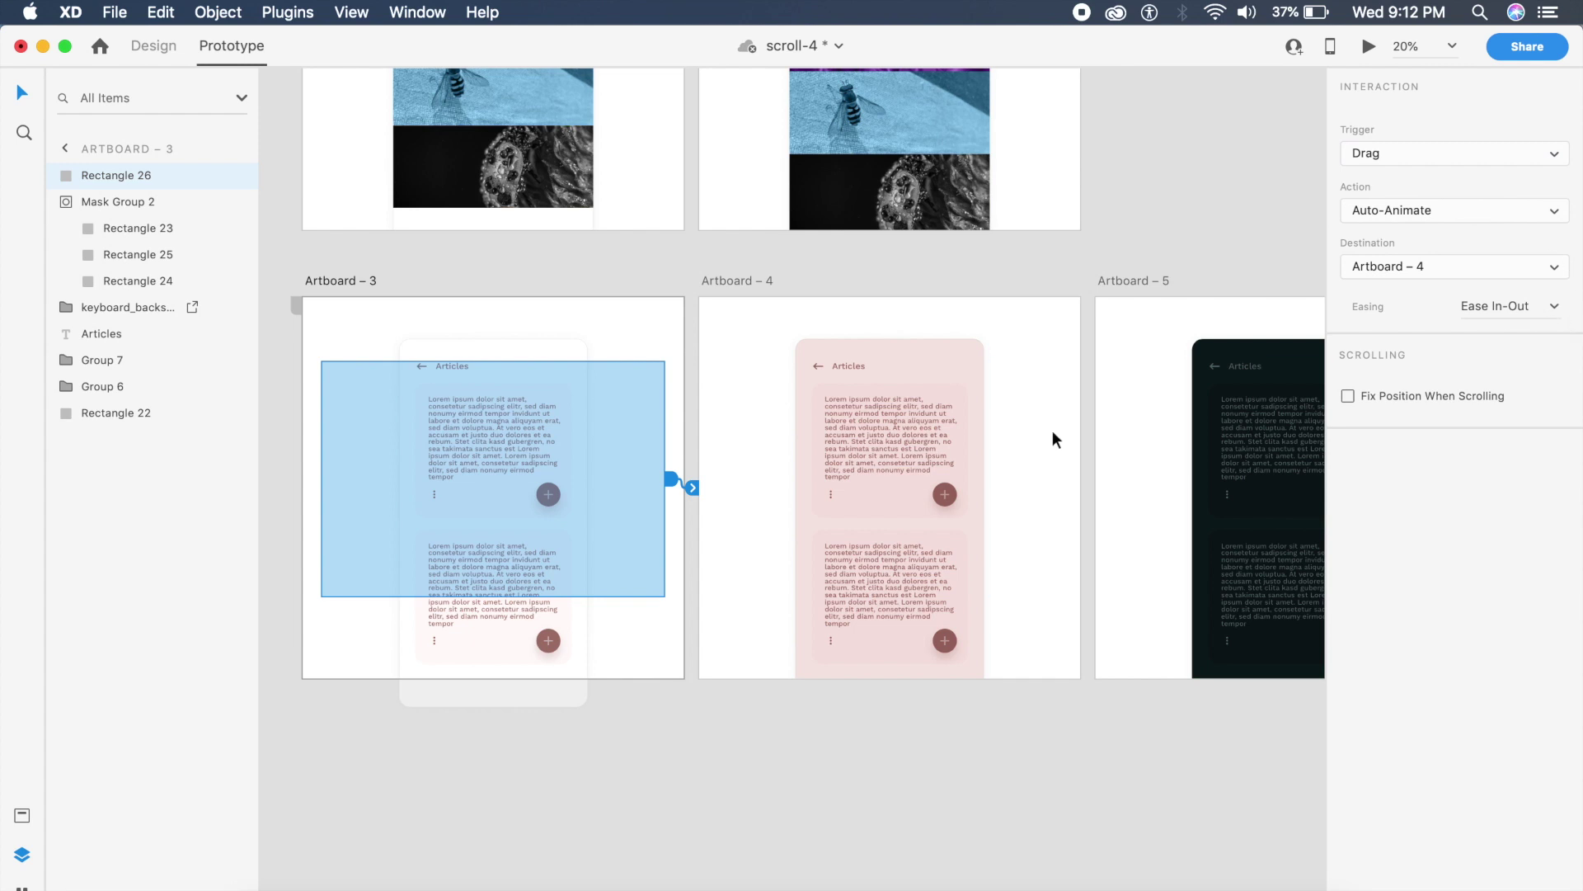
Step: Link Artboard – 4 to – 5 and – 5 back to – 3, with Artboard – 3 as start screen
{"action": "left_click", "coordinate": [991, 458]}
{"action": "left_click_drag", "start_coordinate": [1003, 478], "coordinate": [1152, 477]}
{"action": "scroll", "coordinate": [1155, 477], "scroll_direction": "right", "scroll_amount": 5}
{"action": "scroll", "coordinate": [1155, 478], "scroll_direction": "down", "scroll_amount": 2}
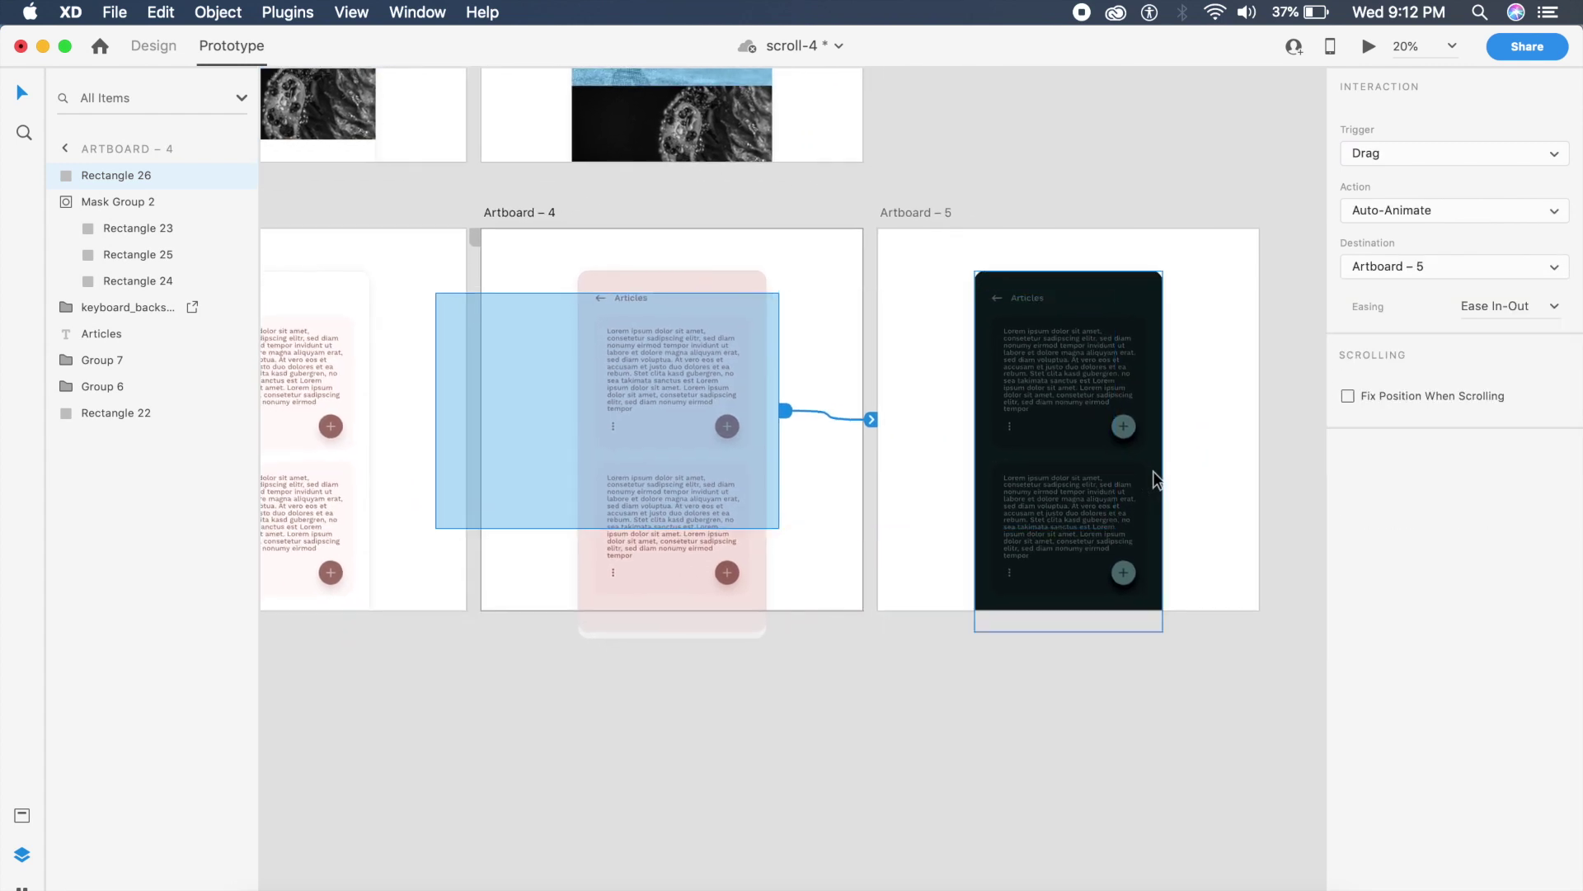
{"action": "left_click", "coordinate": [1101, 446]}
{"action": "left_click_drag", "start_coordinate": [1150, 429], "coordinate": [410, 483]}
{"action": "left_click", "coordinate": [422, 277]}
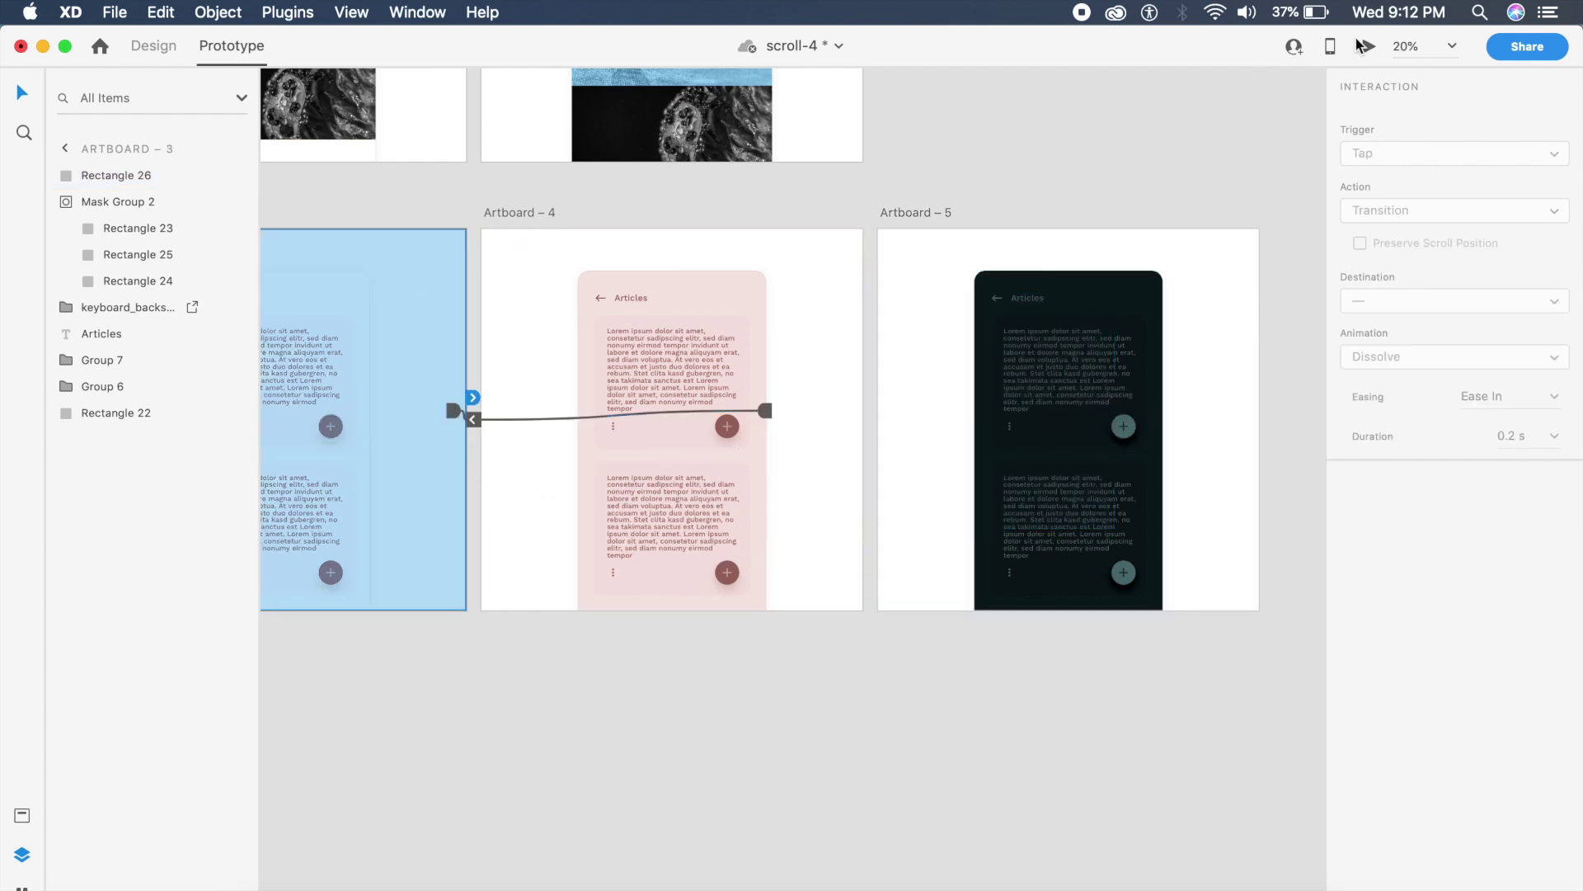
{"action": "left_click", "coordinate": [1365, 48]}
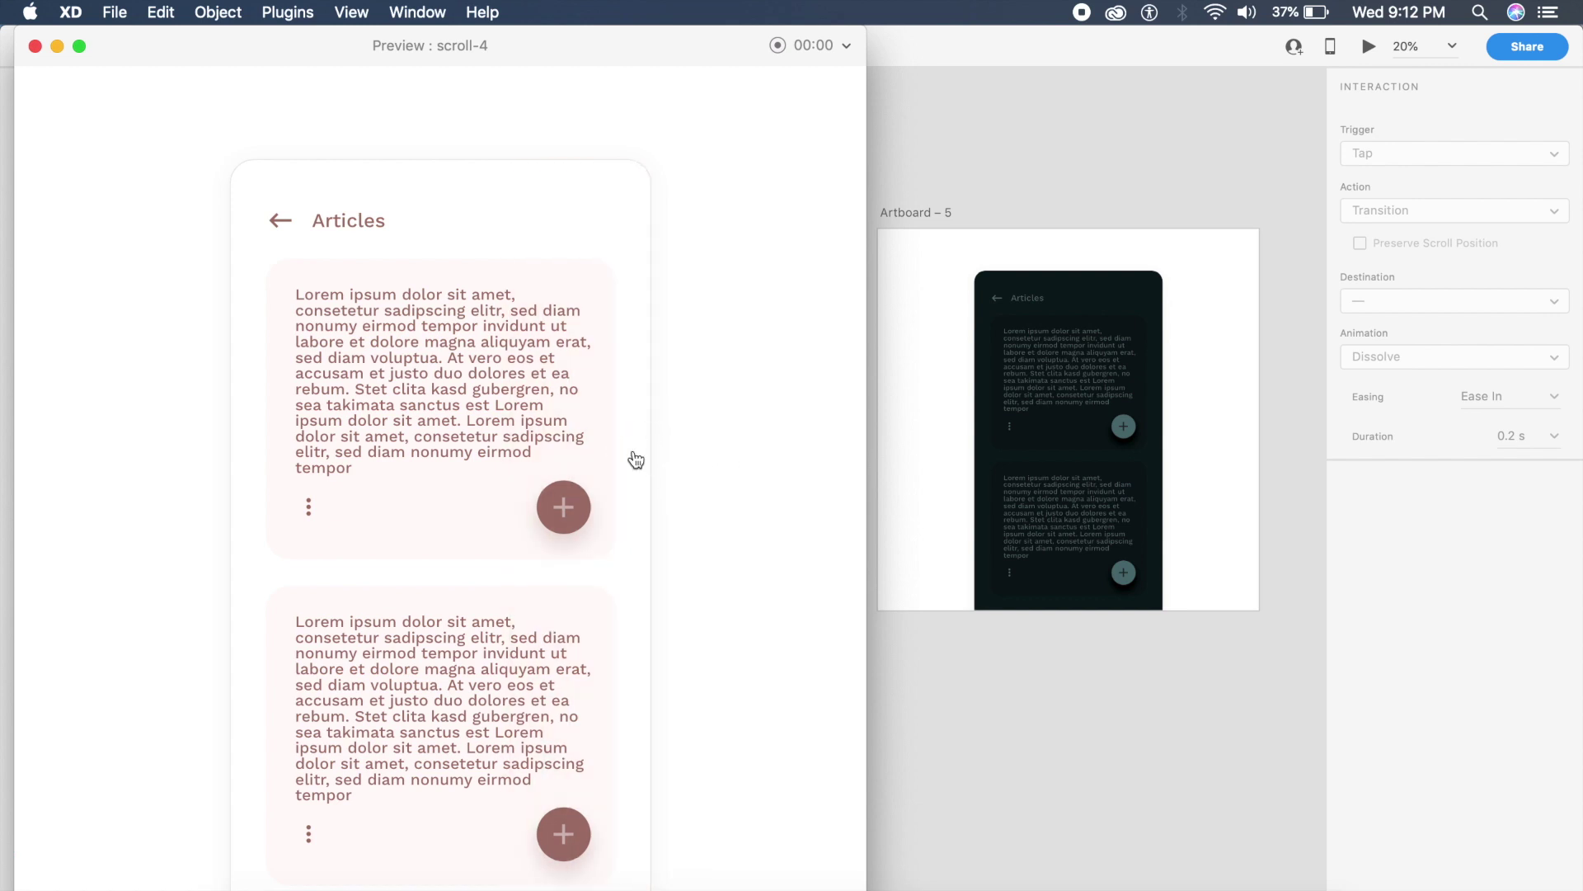
Step: Swipe twice in the preview to move from the sepia tint to the dark-mode Articles screen
{"action": "left_click_drag", "start_coordinate": [636, 459], "coordinate": [460, 449]}
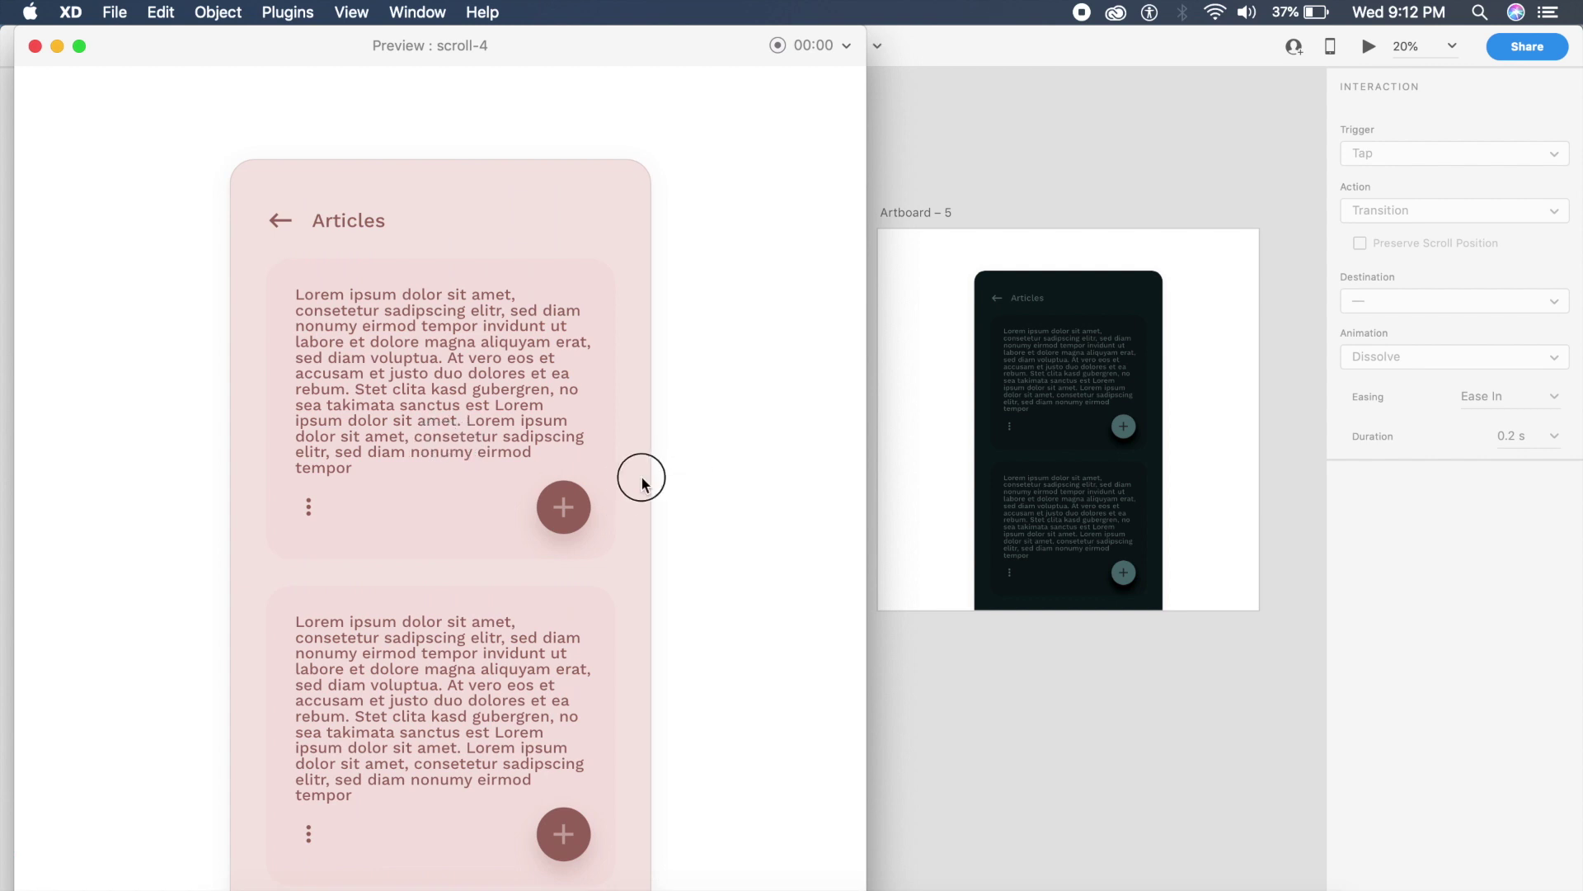
{"action": "left_click_drag", "start_coordinate": [642, 479], "coordinate": [520, 487]}
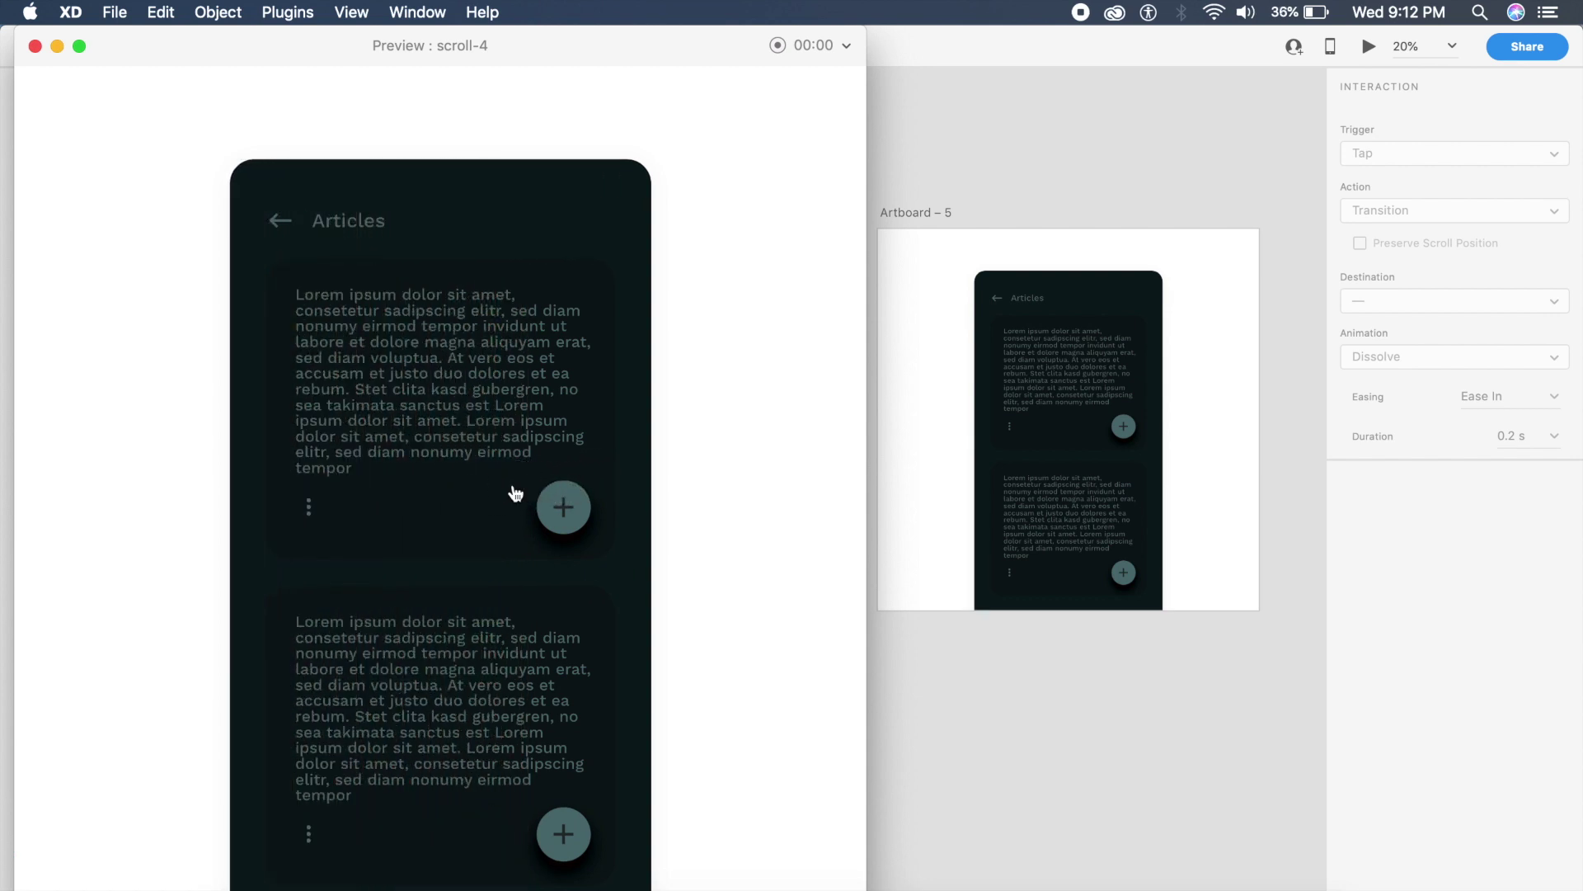